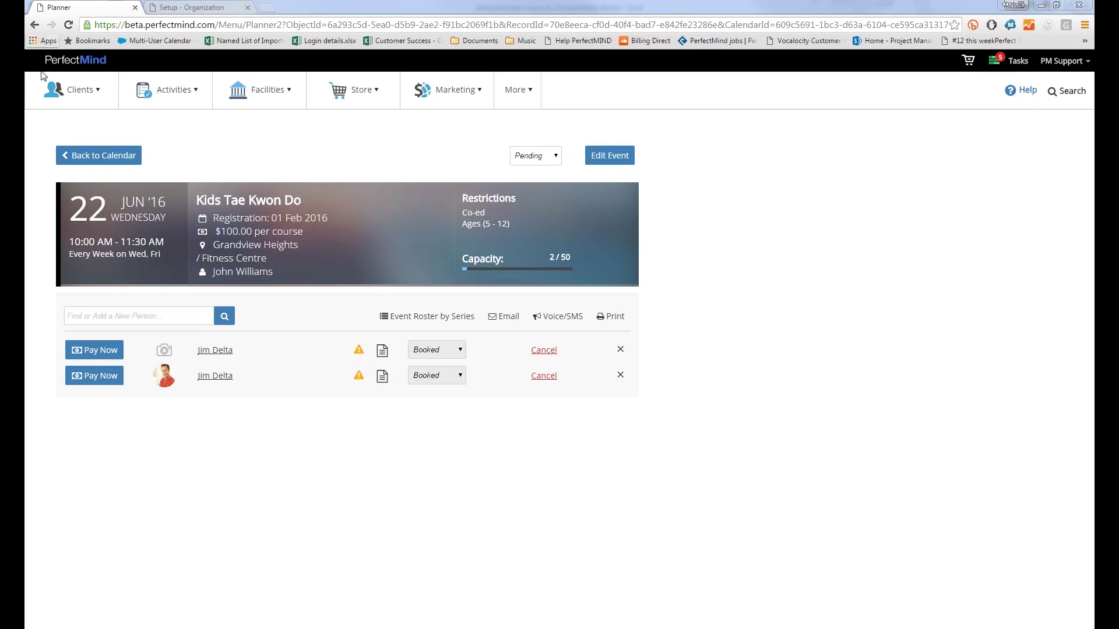
Step: Go to the Activities check-in page showing the Adult Sport attendance history
{"action": "left_click", "coordinate": [194, 104]}
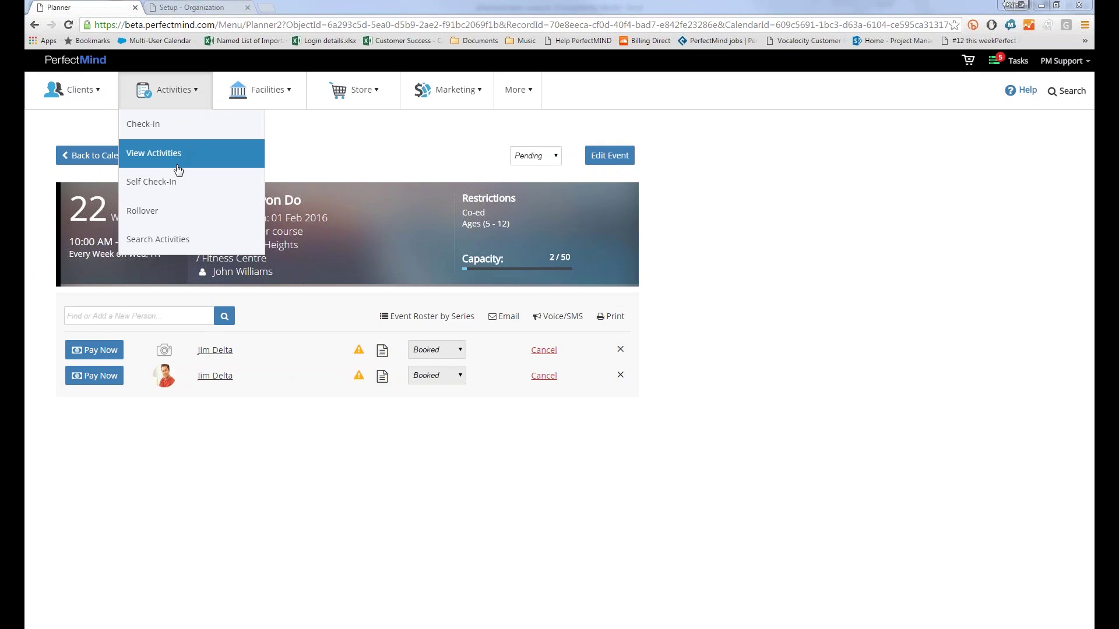
{"action": "left_click", "coordinate": [143, 124]}
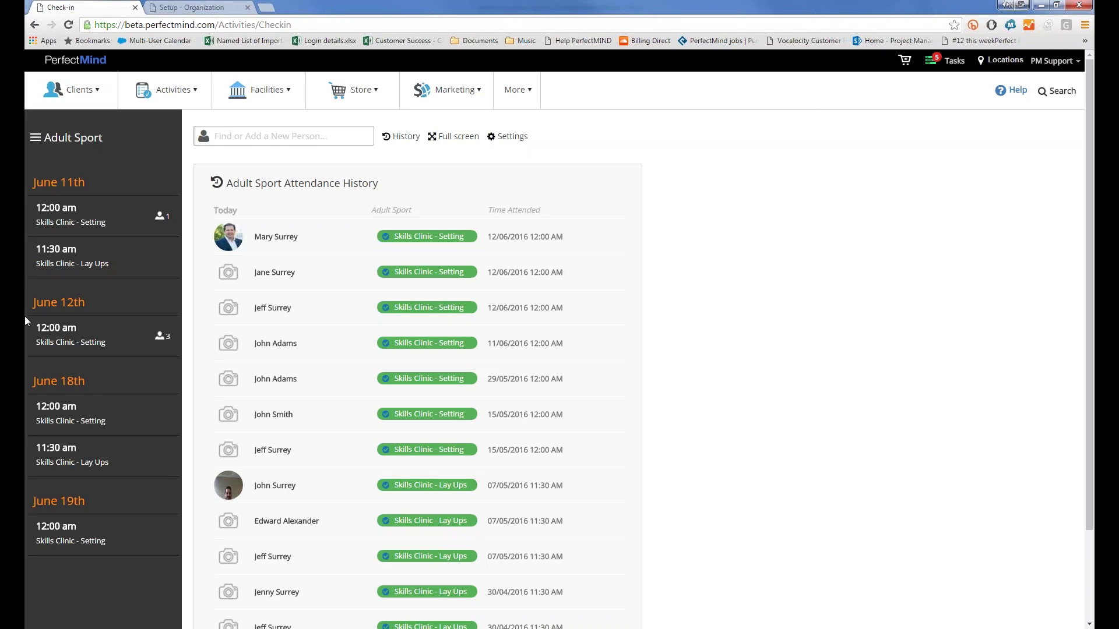
Step: Load the June 12th 12:00 am Skills Clinic - Setting session's attendance stats and lists
{"action": "left_click", "coordinate": [99, 336]}
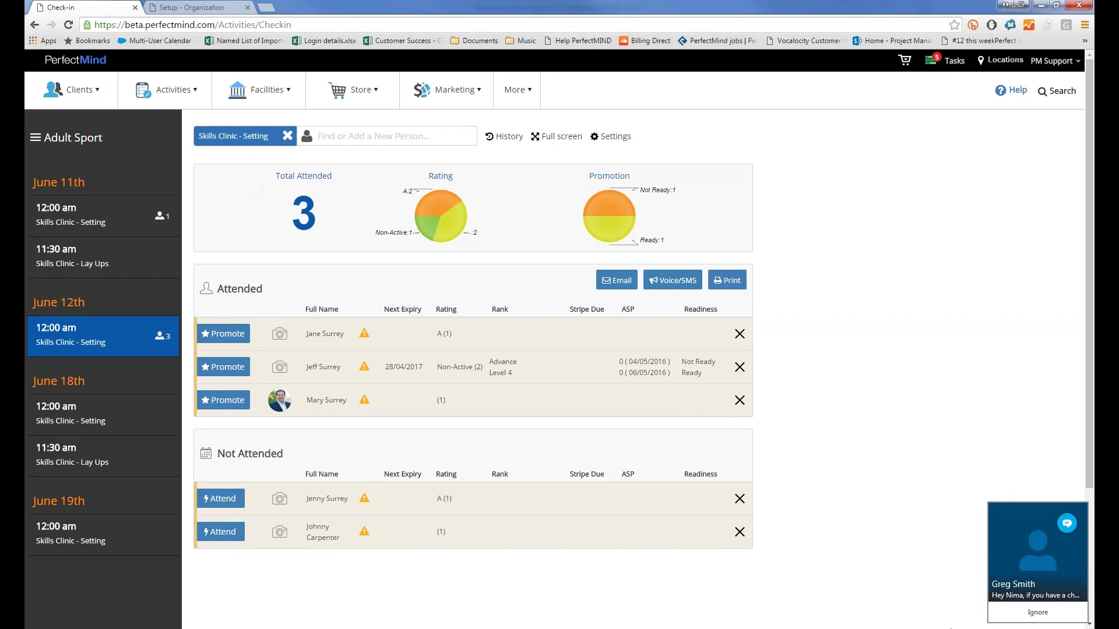
{"action": "left_click", "coordinate": [1016, 616]}
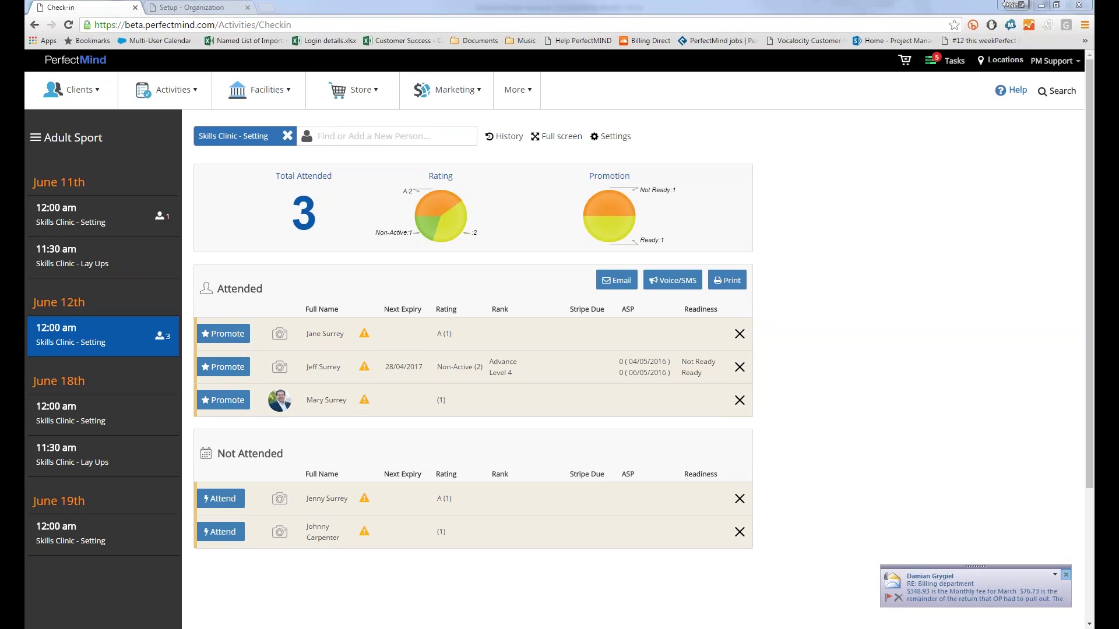
{"action": "left_click", "coordinate": [1065, 577]}
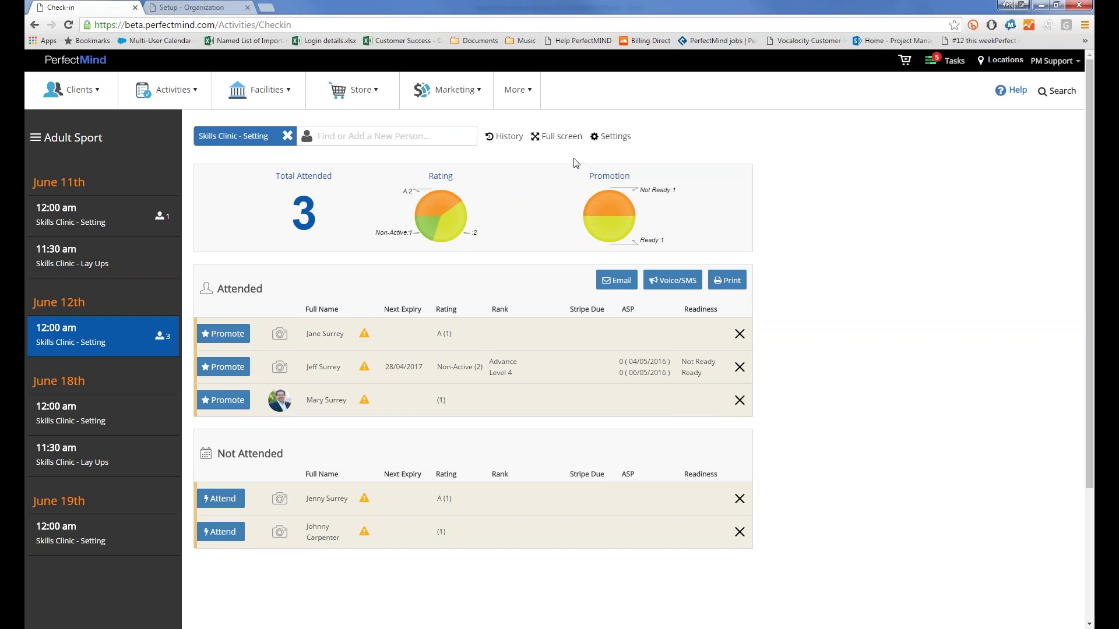
{"action": "mouse_move", "coordinate": [633, 208]}
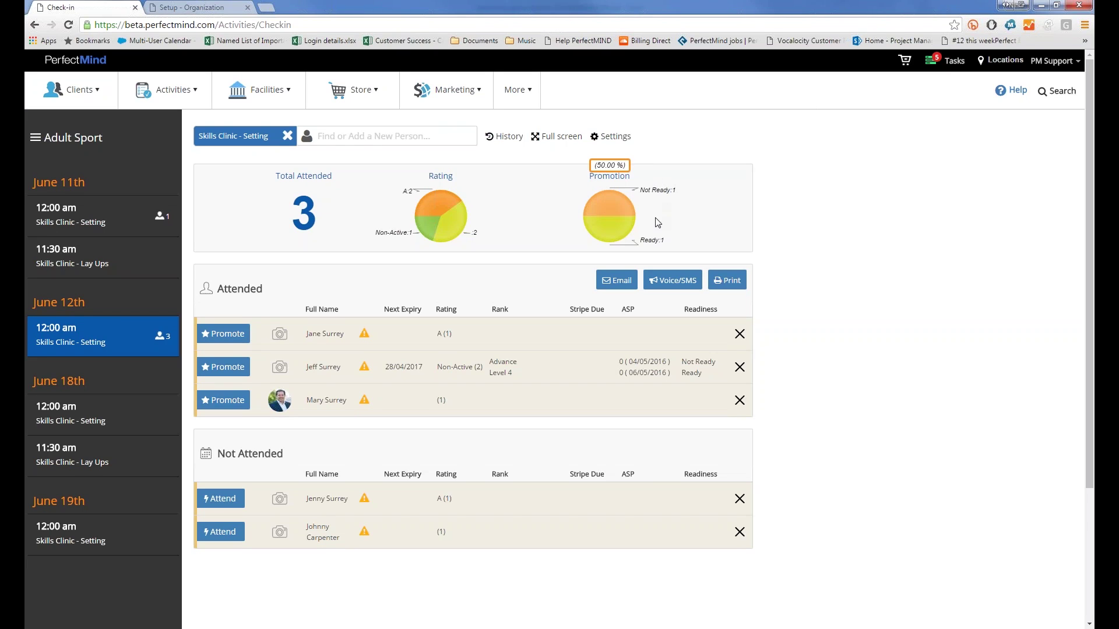
{"action": "mouse_move", "coordinate": [583, 243]}
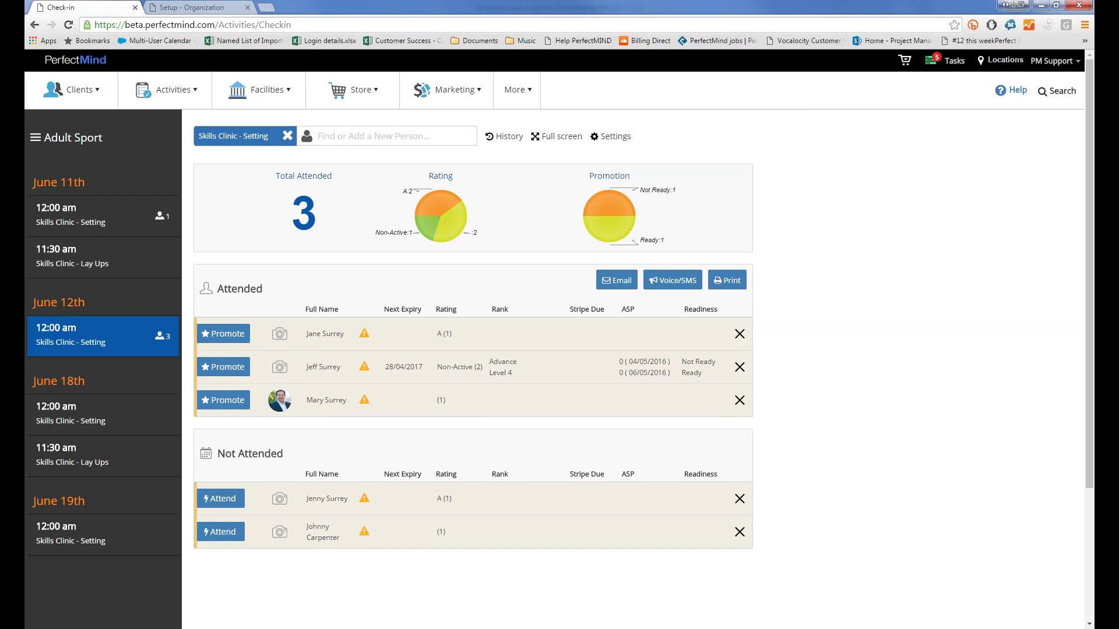
Step: Mark the first Not Attended person as attended, then raise the Level 4 attendee's Swimming rank to Level 5
{"action": "left_click", "coordinate": [234, 501]}
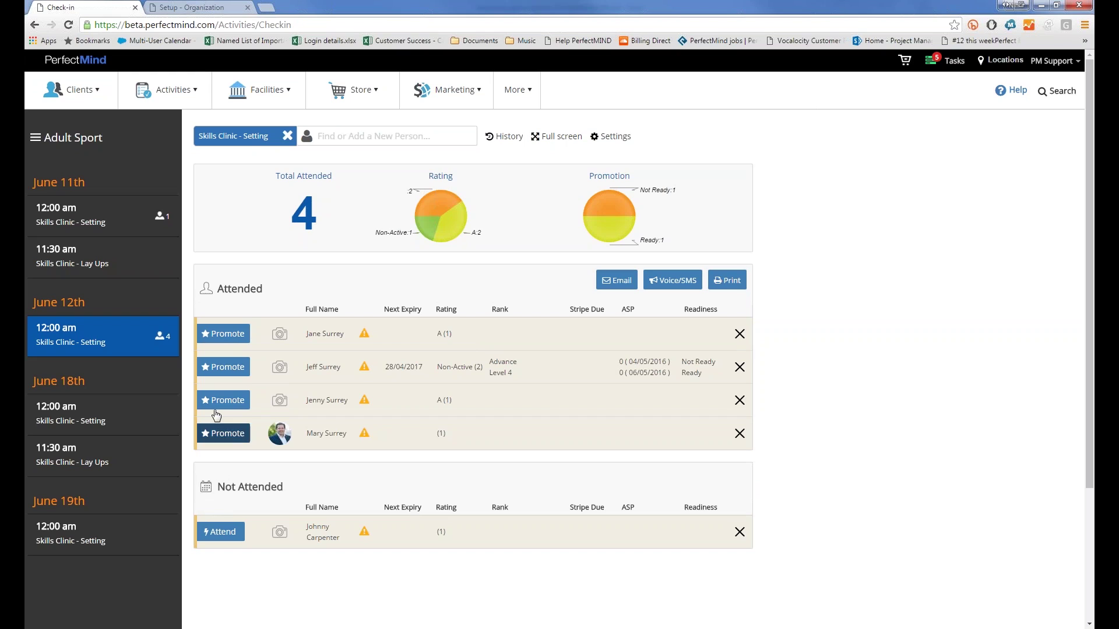
{"action": "left_click", "coordinate": [211, 368]}
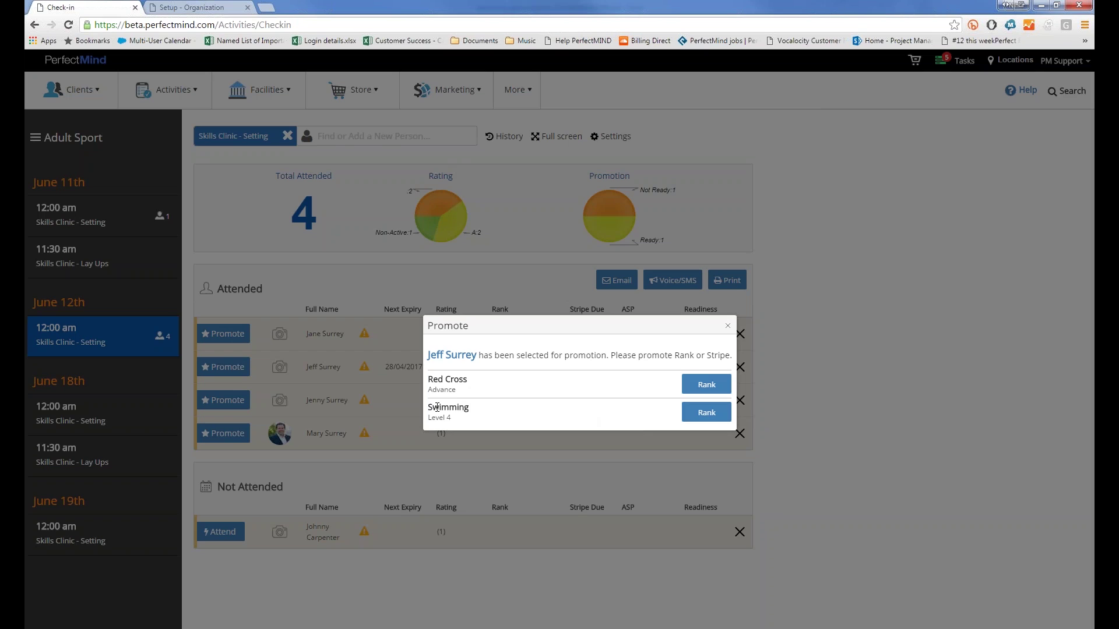
{"action": "left_click", "coordinate": [706, 412]}
{"action": "left_click", "coordinate": [597, 379]}
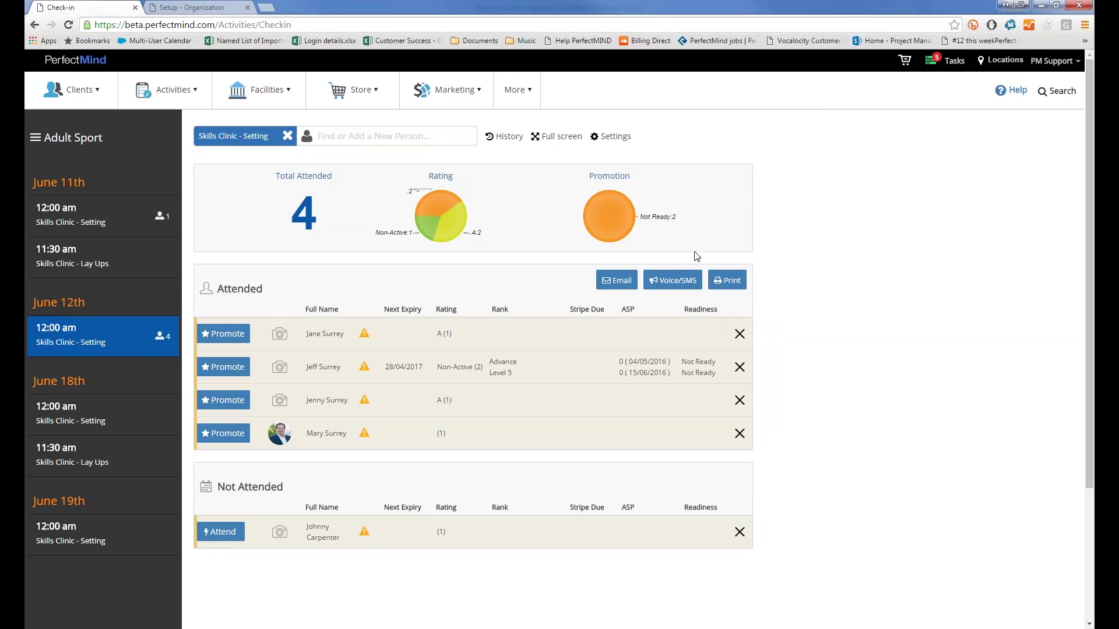
{"action": "left_click", "coordinate": [608, 289]}
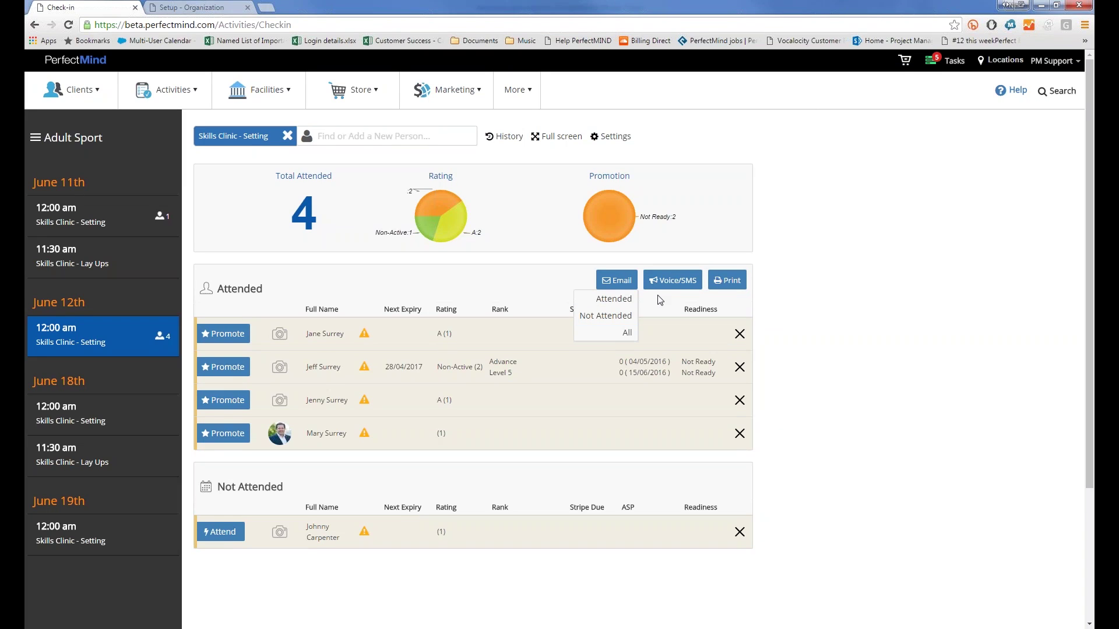
{"action": "left_click", "coordinate": [673, 281]}
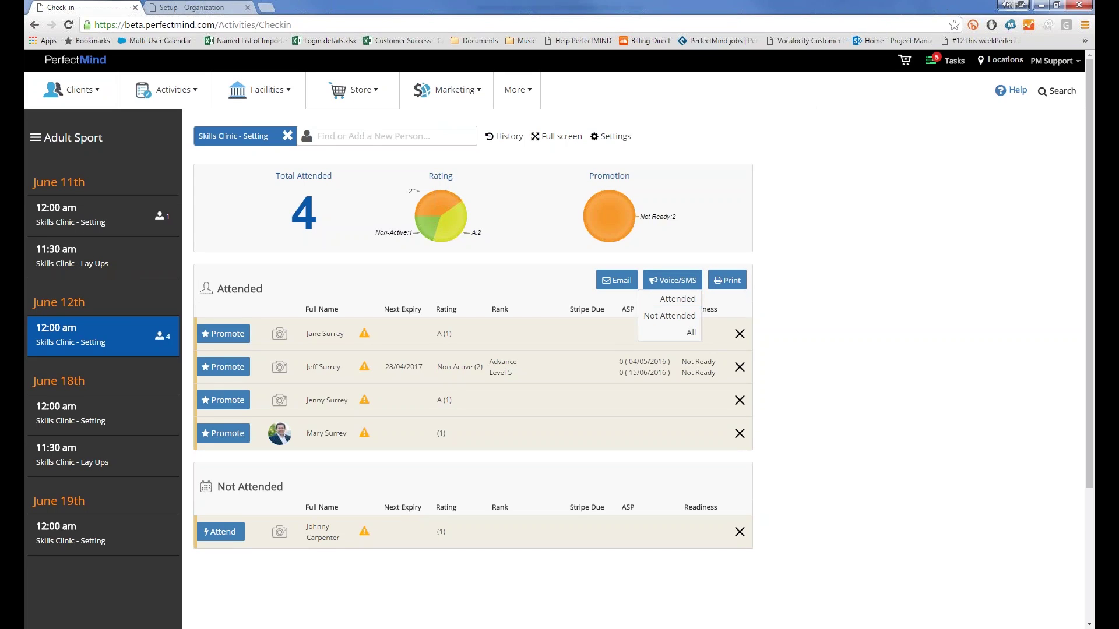
{"action": "left_click", "coordinate": [727, 281]}
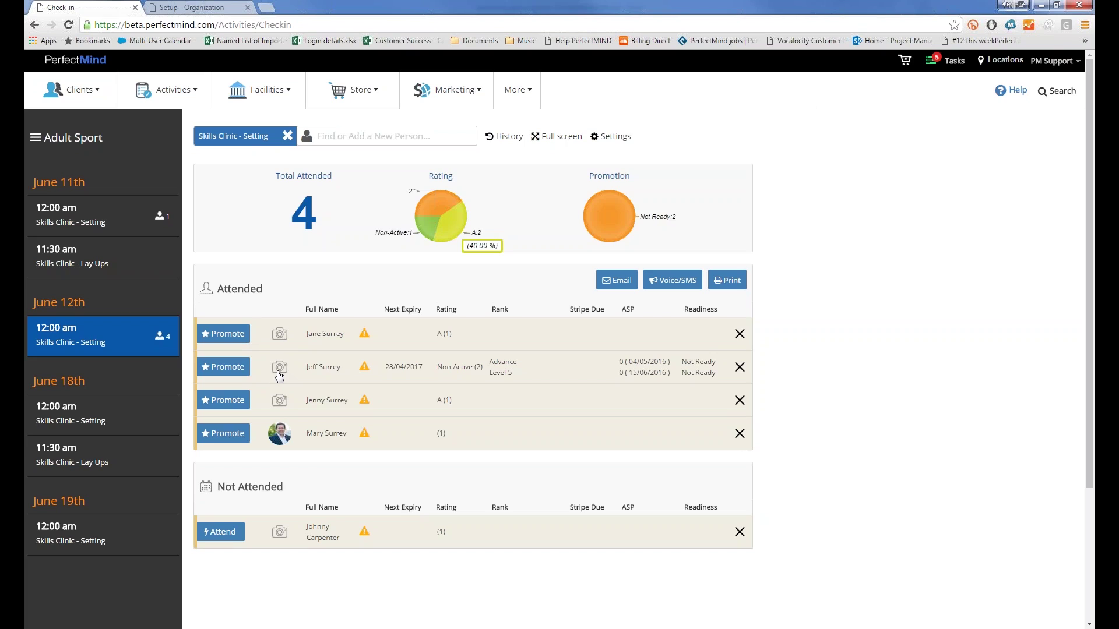
{"action": "left_click", "coordinate": [279, 368]}
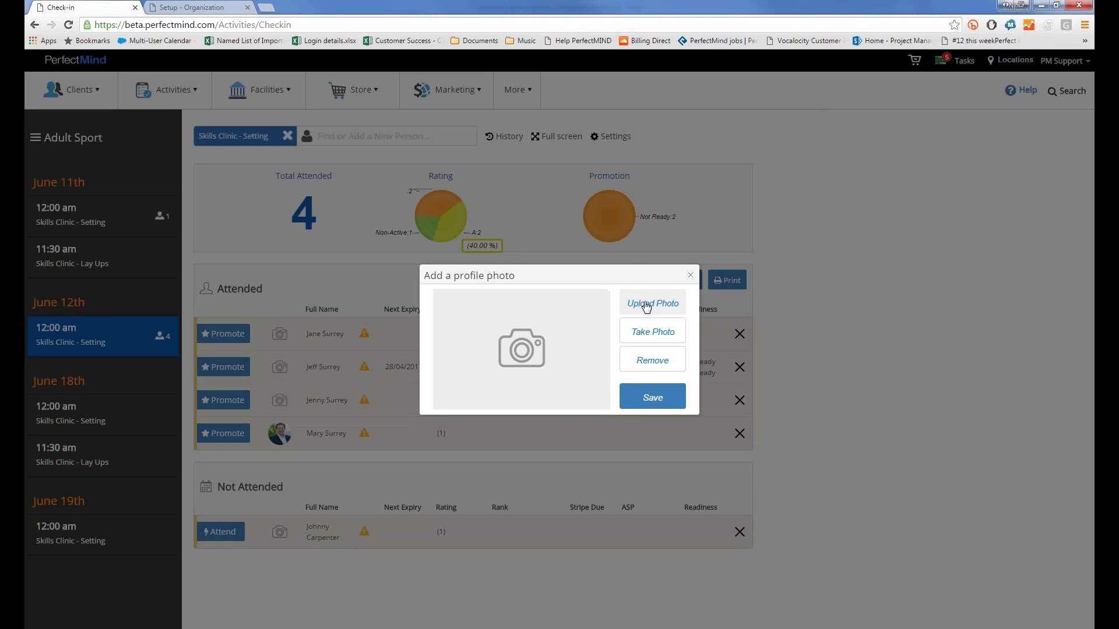
{"action": "left_click", "coordinate": [648, 333]}
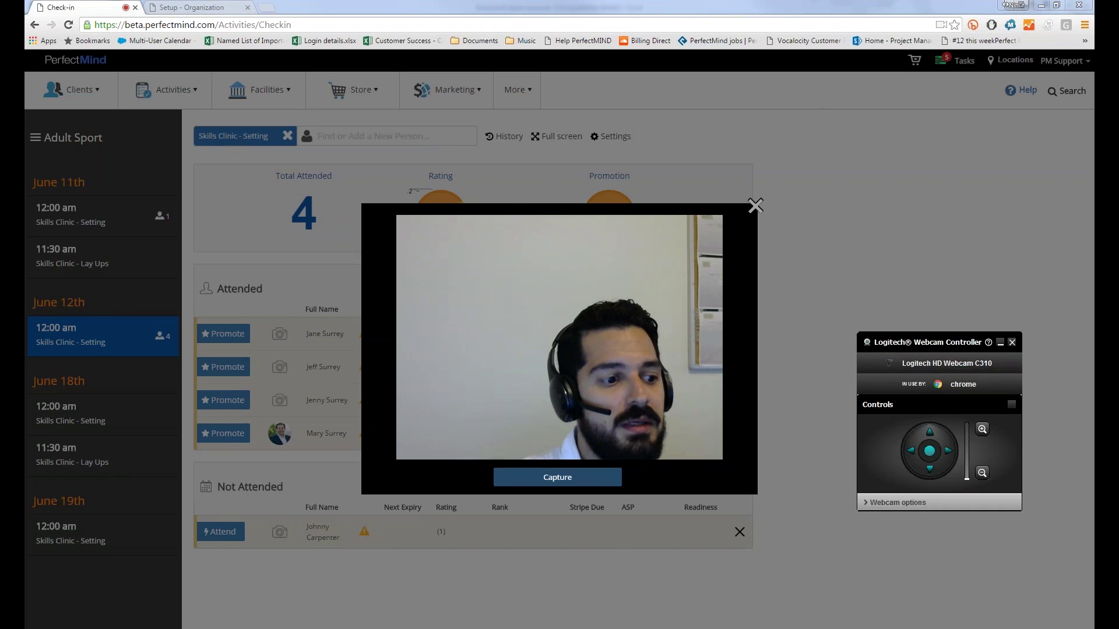
{"action": "left_click", "coordinate": [565, 482]}
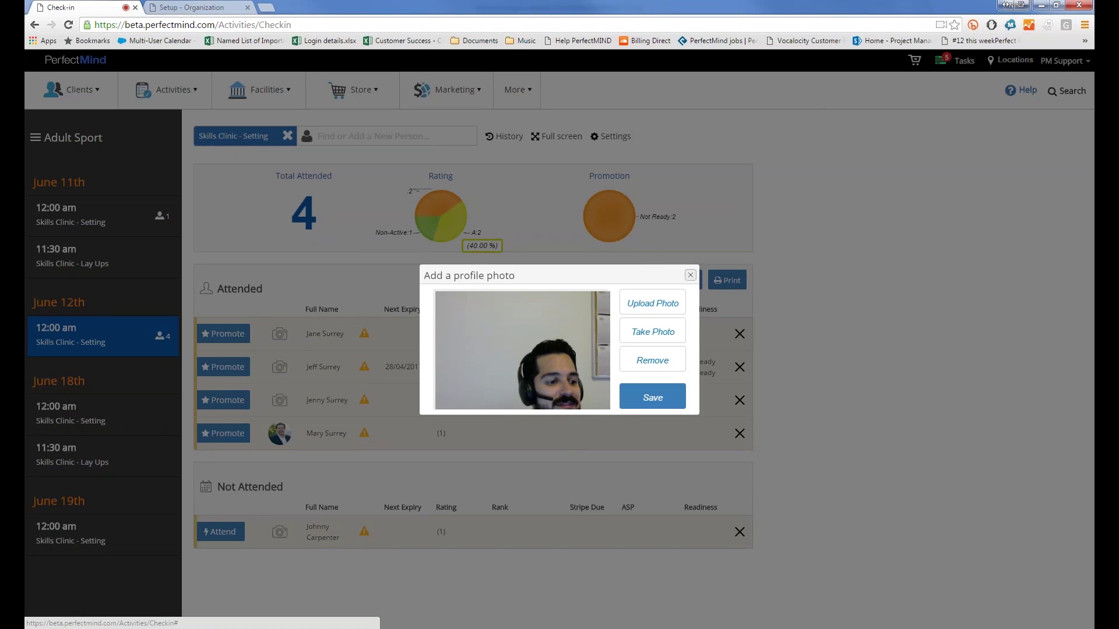
{"action": "left_click", "coordinate": [691, 275]}
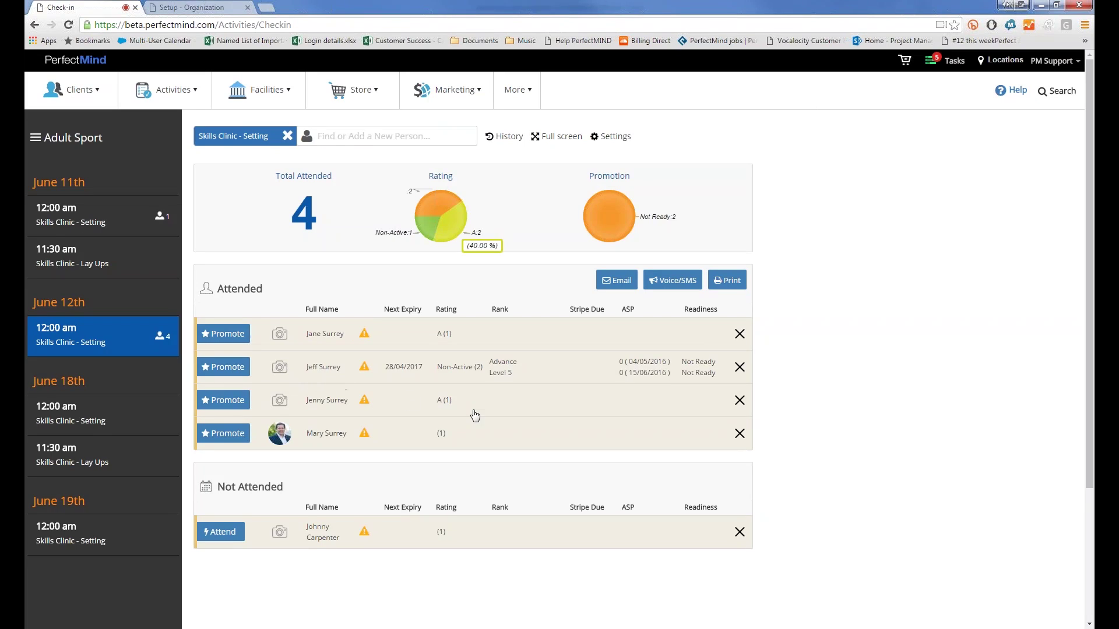
Step: Sort the Attended table by Next Expiry so the member expiring 28/04/2017 is listed first
{"action": "left_click", "coordinate": [446, 309]}
{"action": "left_click", "coordinate": [428, 311]}
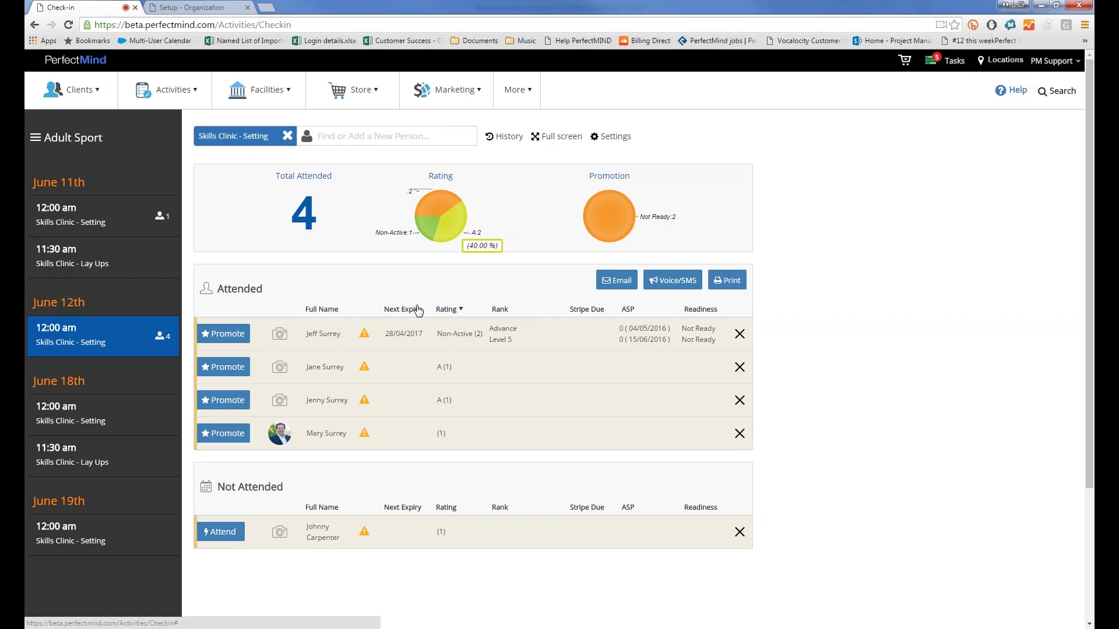
{"action": "left_click", "coordinate": [429, 311]}
{"action": "left_click", "coordinate": [431, 313]}
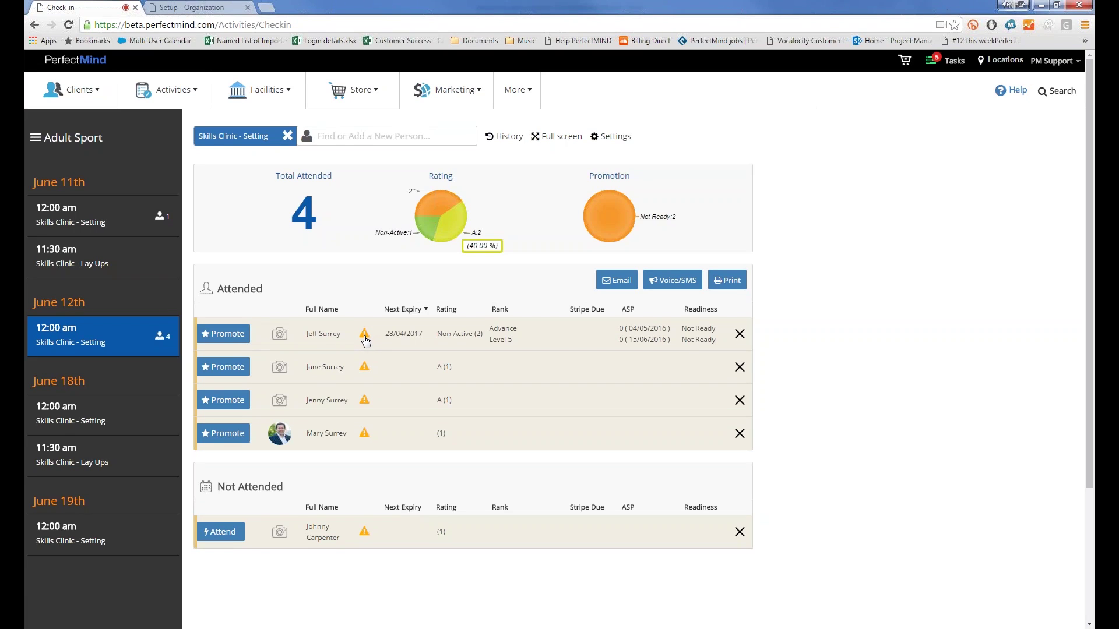
Step: Open the first attendee's overdue-account warning and re-process it, bringing up a 70.83 payment
{"action": "left_click", "coordinate": [365, 337]}
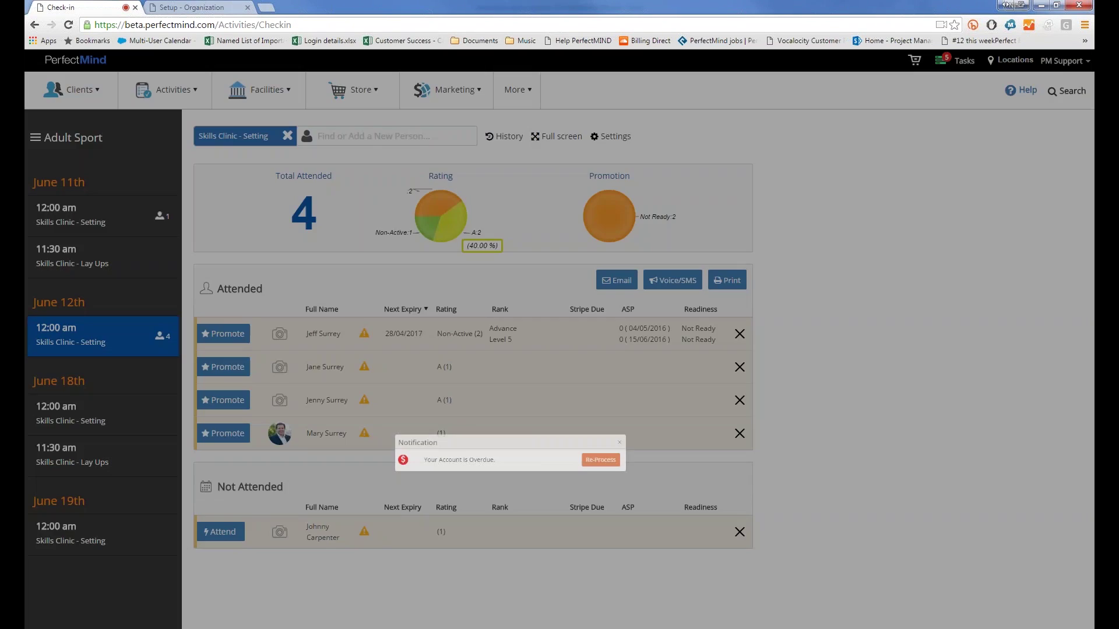
{"action": "left_click_drag", "start_coordinate": [438, 357], "coordinate": [538, 355]}
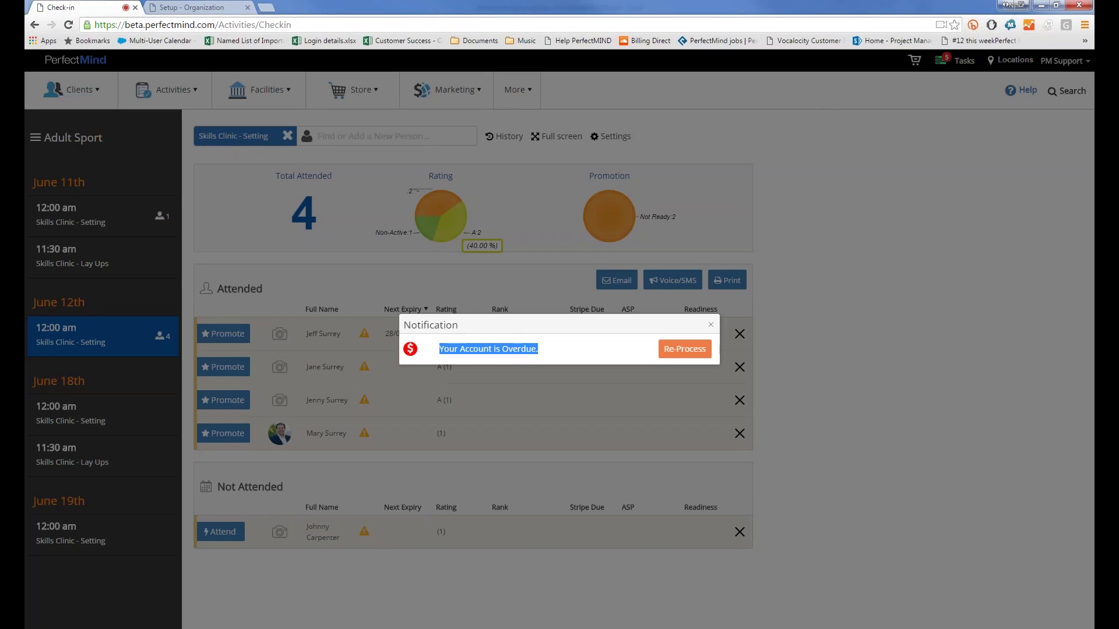
{"action": "left_click", "coordinate": [554, 349]}
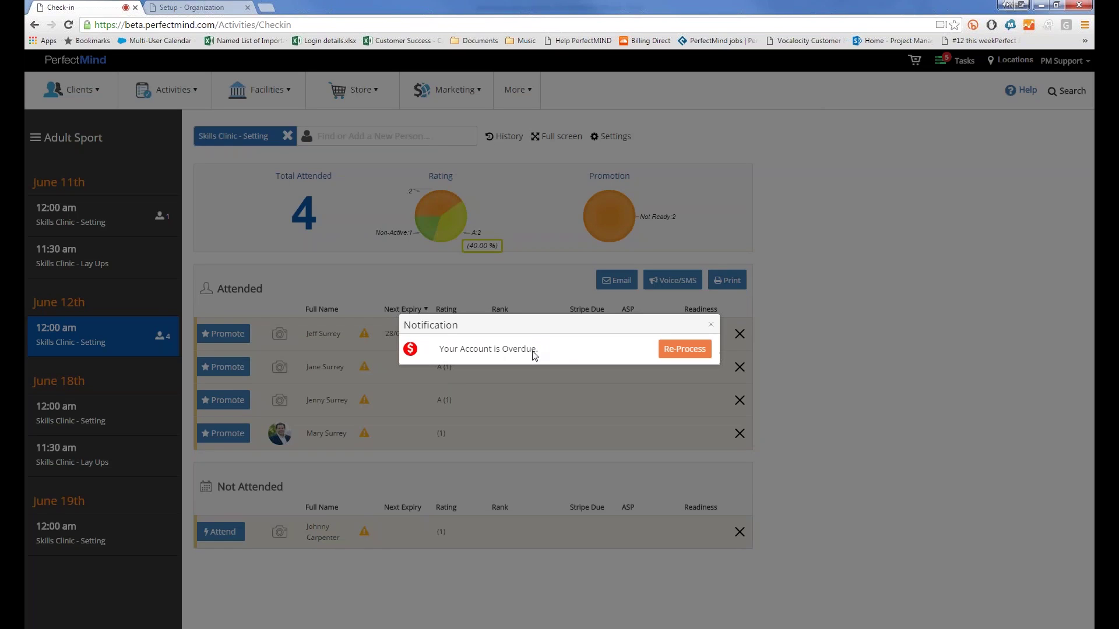
{"action": "left_click", "coordinate": [666, 352]}
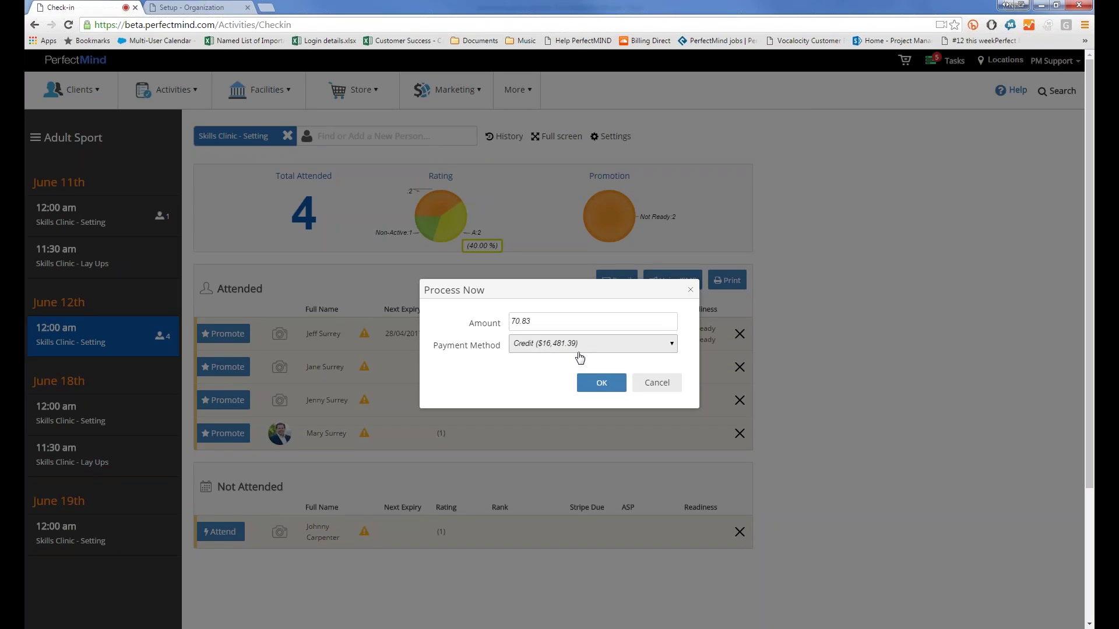
Step: Try the Credit Card, Billing Direct and Cash payment methods, then close the payment form unprocessed
{"action": "left_click", "coordinate": [580, 353]}
{"action": "left_click", "coordinate": [535, 379]}
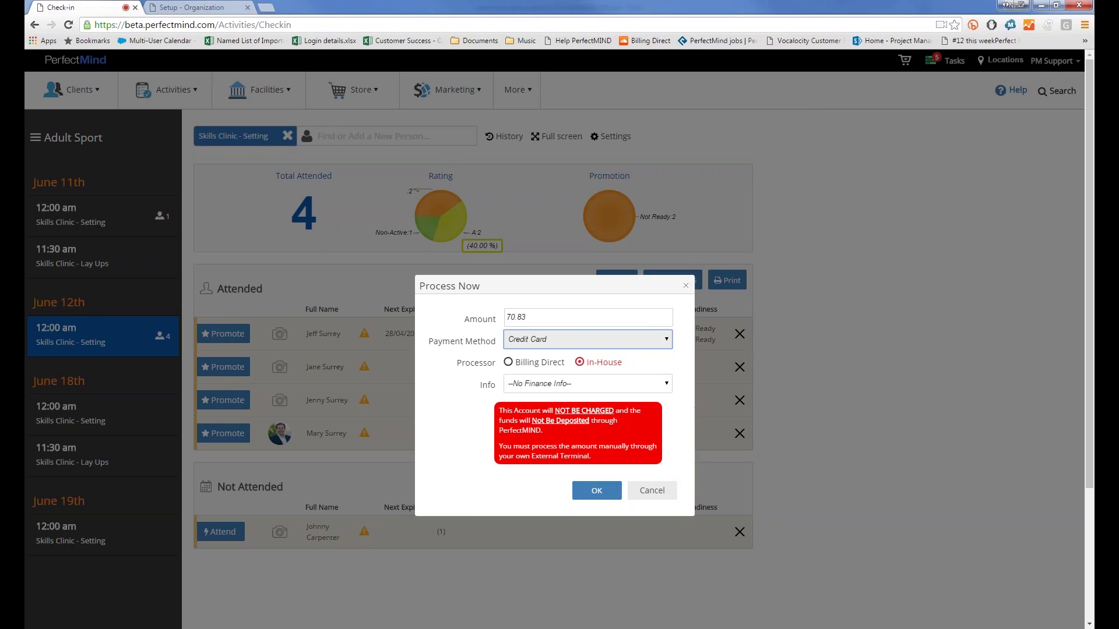
{"action": "left_click", "coordinate": [513, 367]}
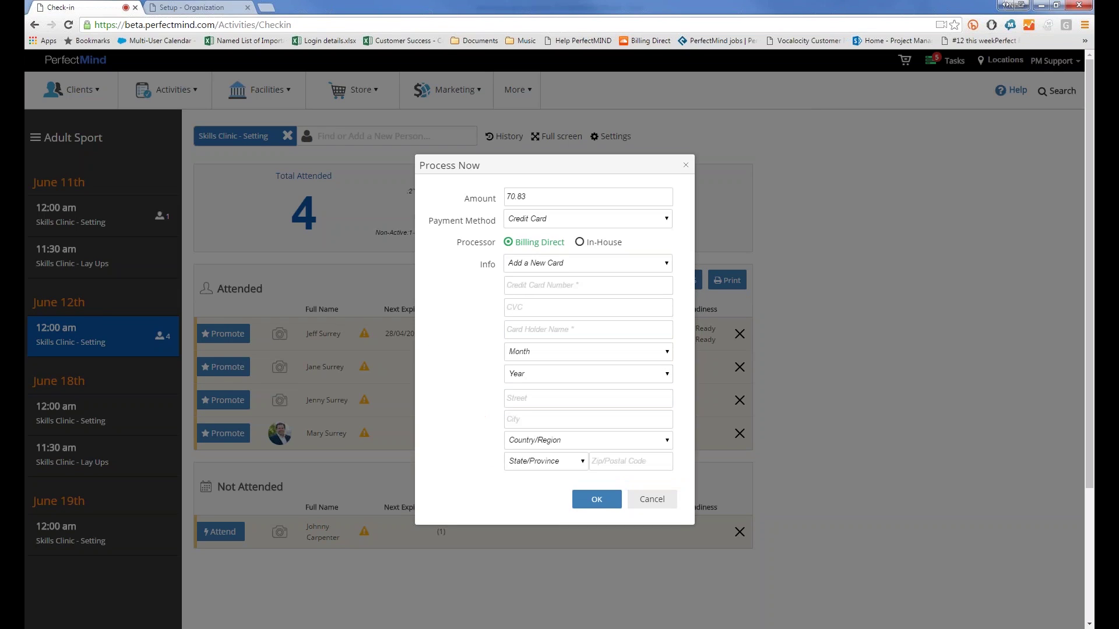
{"action": "left_click", "coordinate": [542, 263]}
{"action": "left_click", "coordinate": [541, 277]}
{"action": "left_click", "coordinate": [588, 219]}
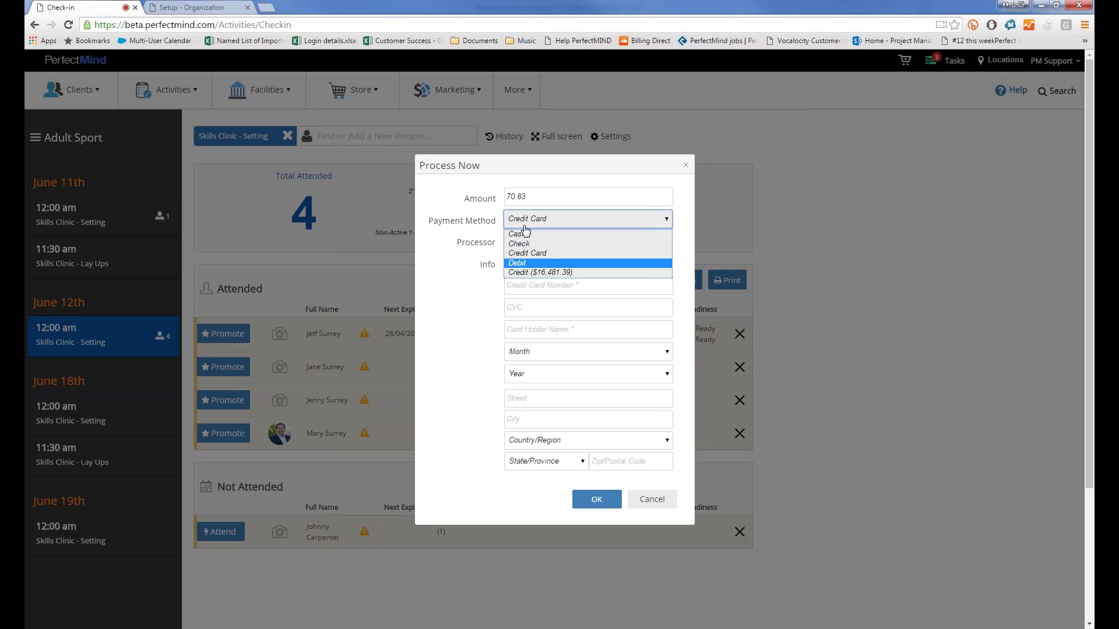
{"action": "left_click", "coordinate": [516, 233]}
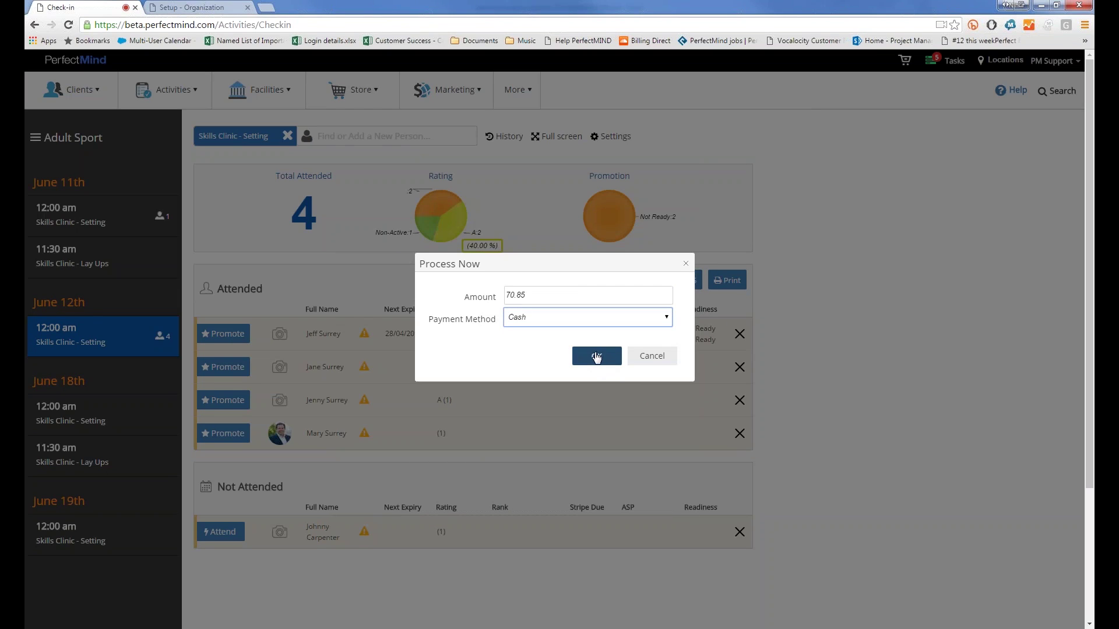
{"action": "left_click", "coordinate": [649, 358]}
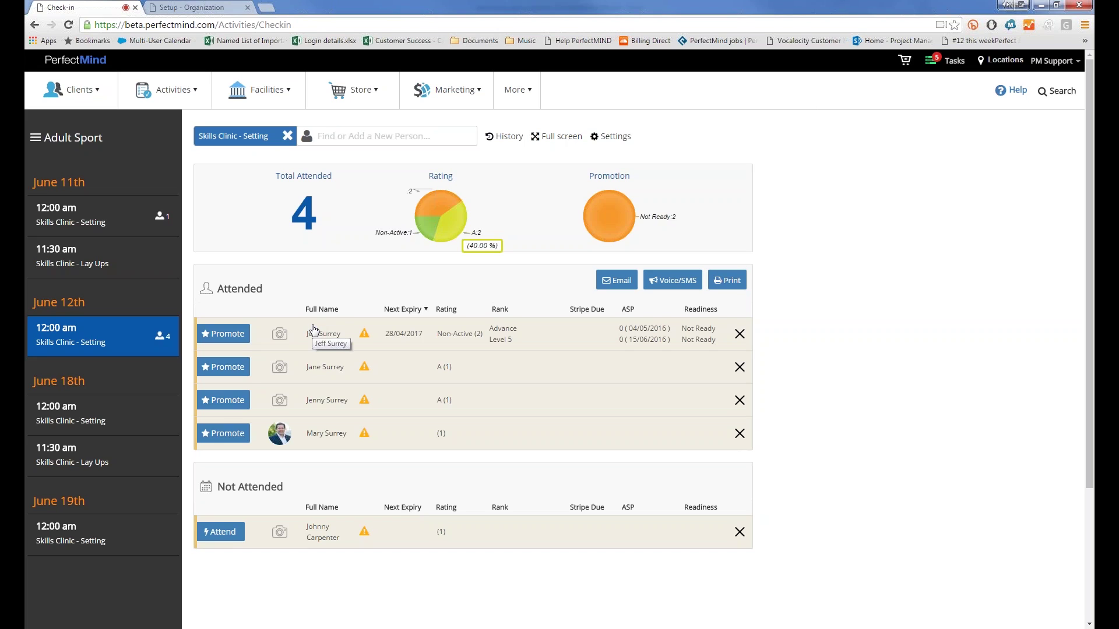
Step: Dismiss the first attendee's overdue-account notification and open their profile summary
{"action": "left_click", "coordinate": [365, 334]}
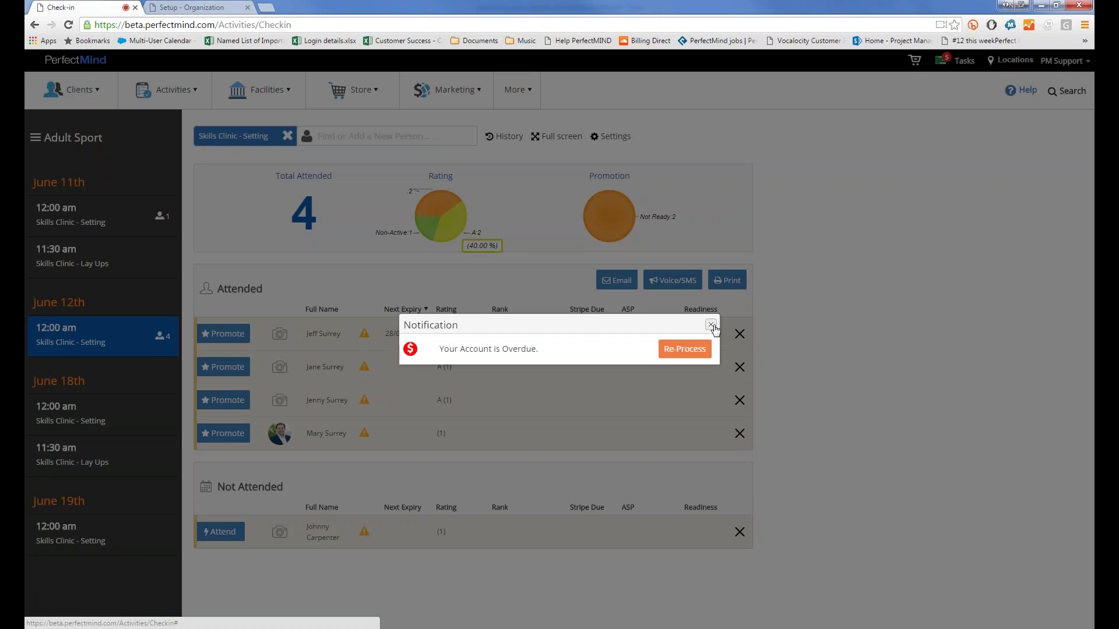
{"action": "left_click", "coordinate": [711, 325]}
{"action": "left_click", "coordinate": [315, 338]}
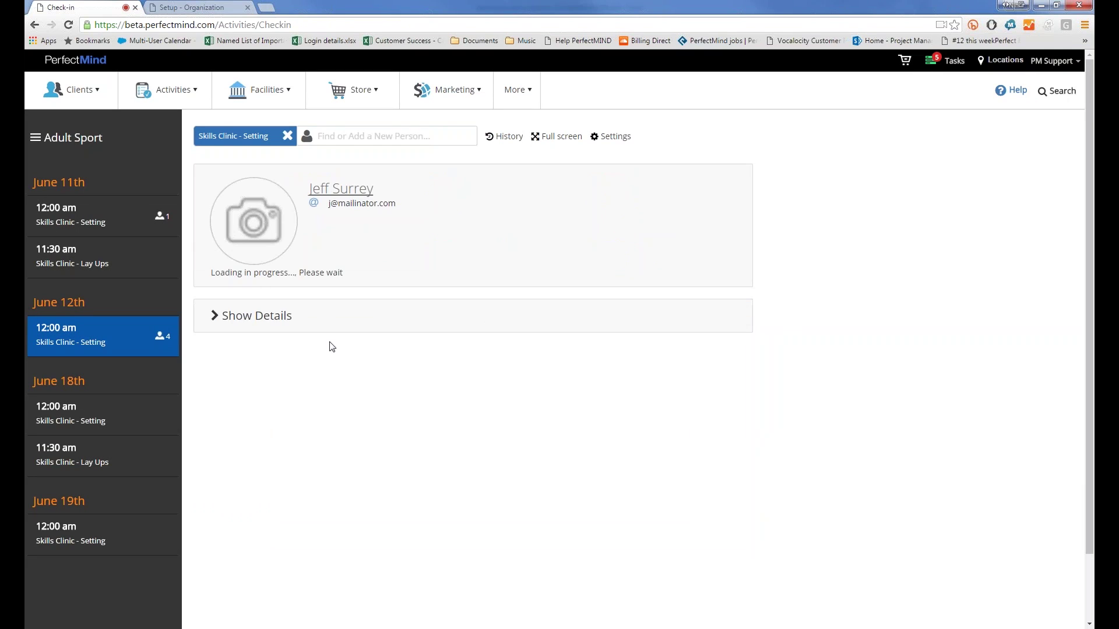
Step: Open the attendee's Contact page and review the 1-year pass's $70.83 overdue payment schedule
{"action": "left_click", "coordinate": [335, 189]}
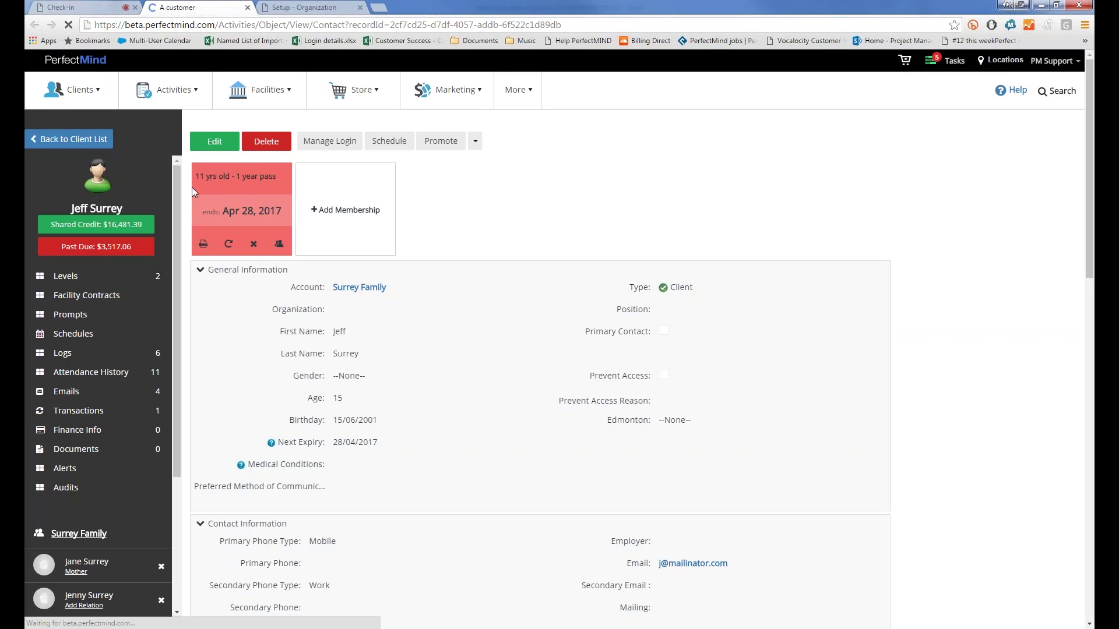
{"action": "mouse_move", "coordinate": [253, 243]}
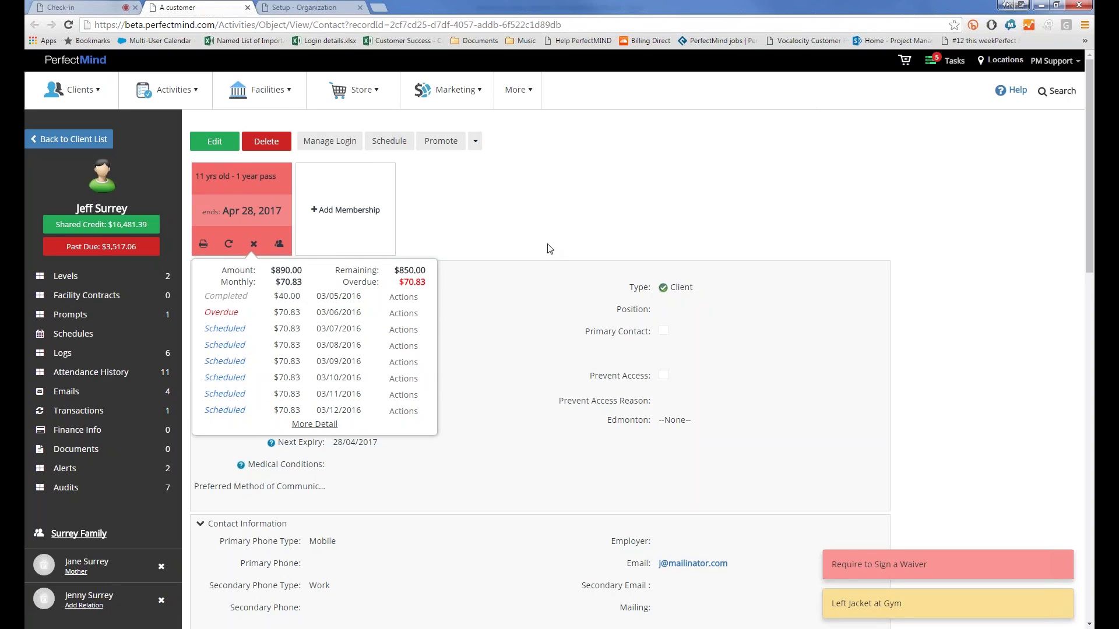
{"action": "left_click", "coordinate": [606, 250]}
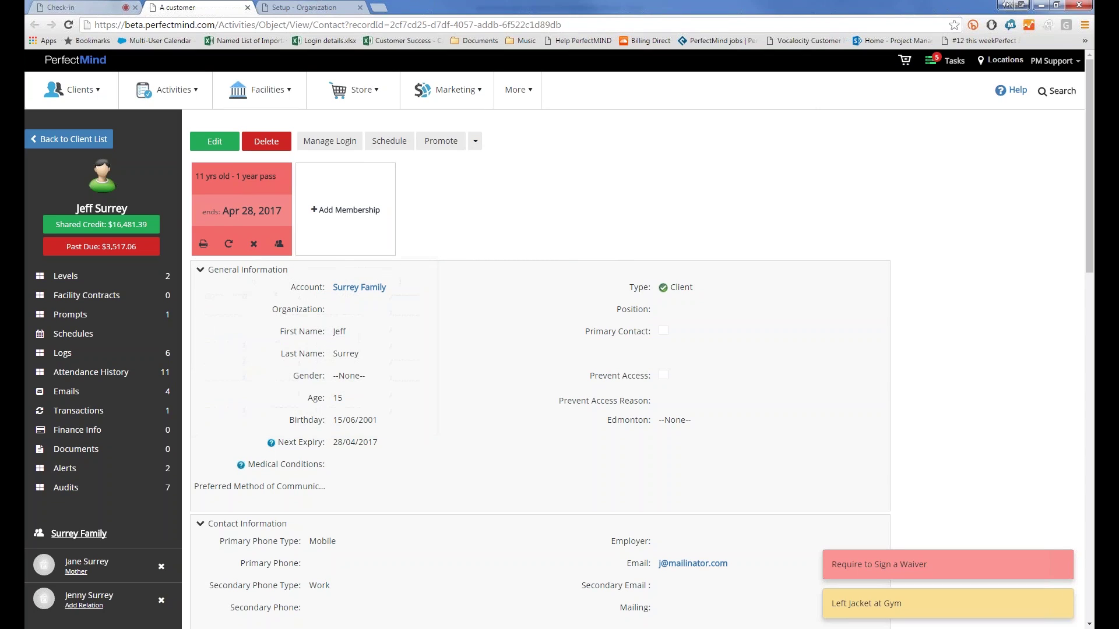
{"action": "left_click", "coordinate": [174, 89]}
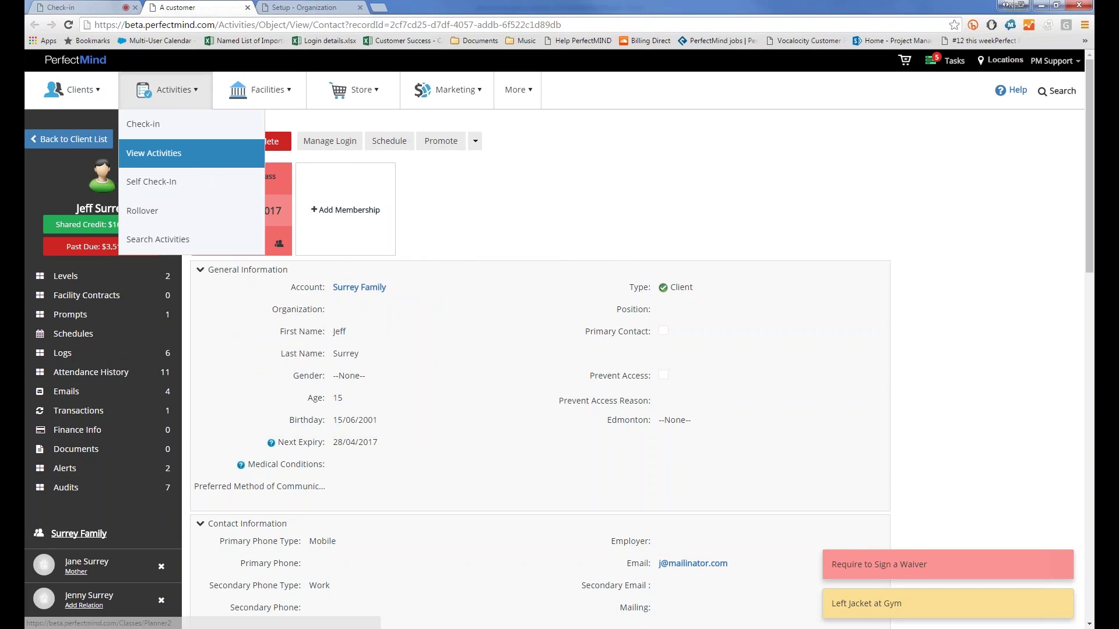
Step: Open Kids Tae Kwon Do in the activities planner's event editor, then switch to Setup - Organization
{"action": "left_click", "coordinate": [154, 152]}
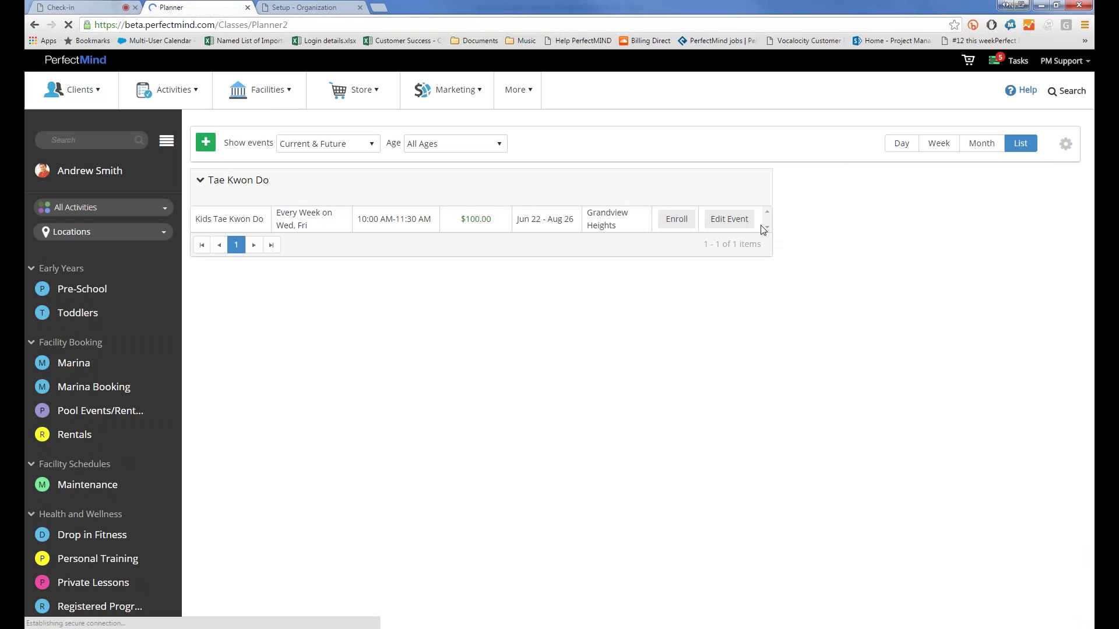
{"action": "left_click", "coordinate": [738, 226]}
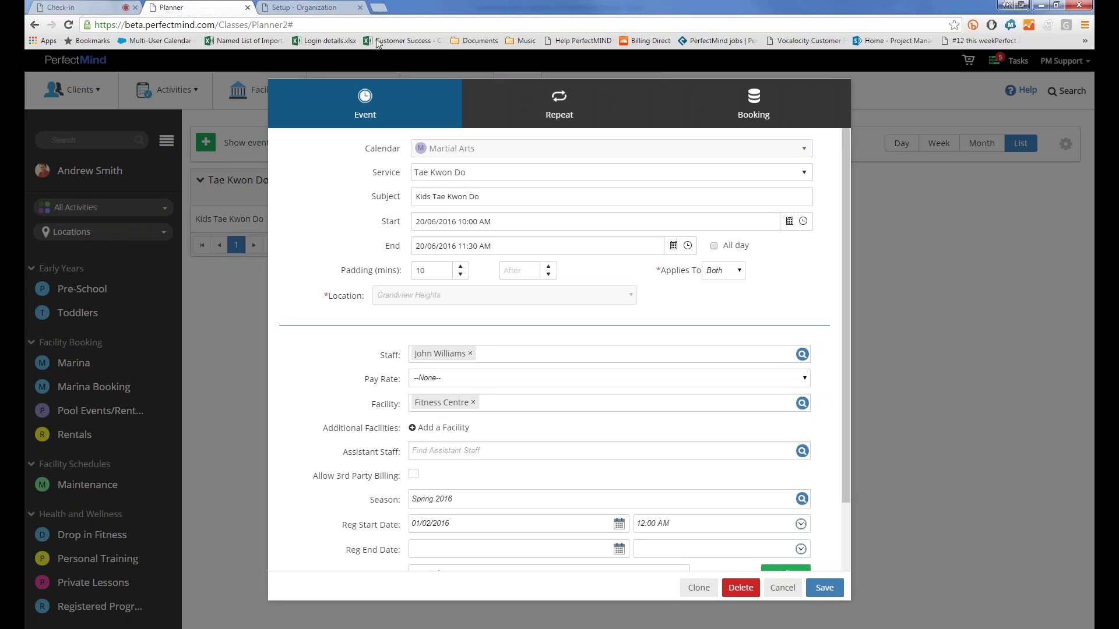
{"action": "left_click", "coordinate": [335, 8]}
Step: From Manage Clients, open the record of a client with an Annual Pass and two pick-up alerts
{"action": "mouse_move", "coordinate": [95, 88]}
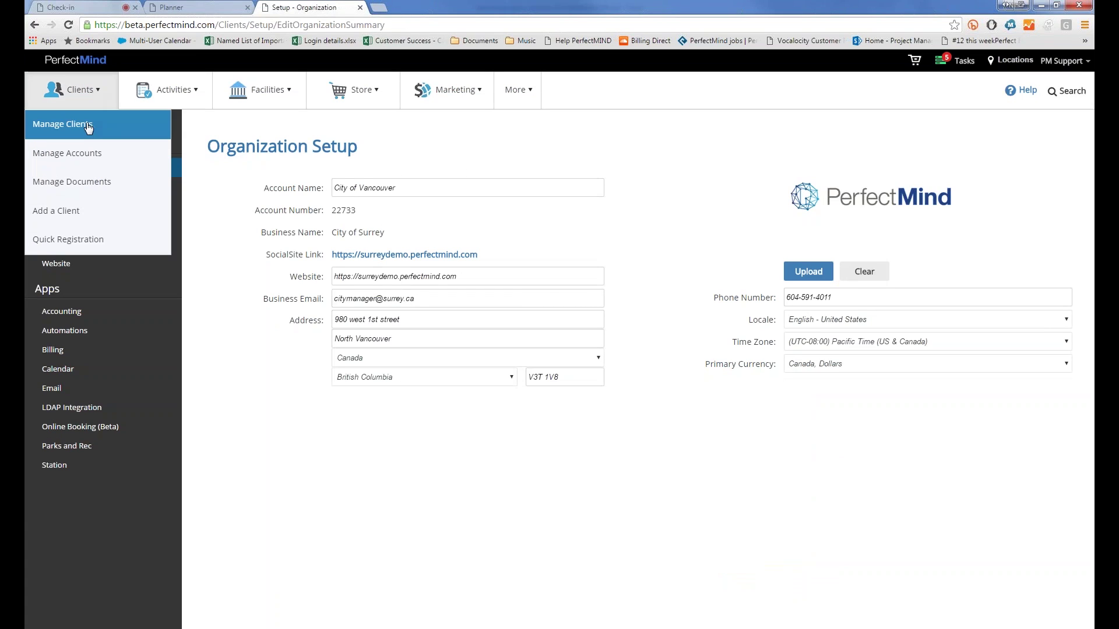
{"action": "left_click", "coordinate": [88, 123]}
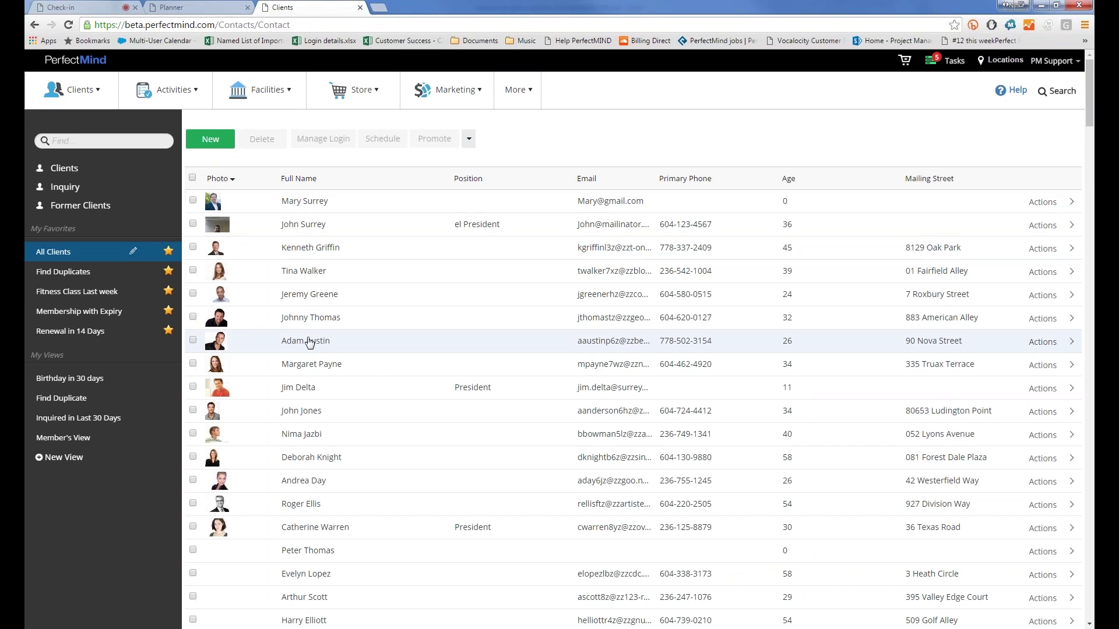
{"action": "left_click", "coordinate": [310, 440]}
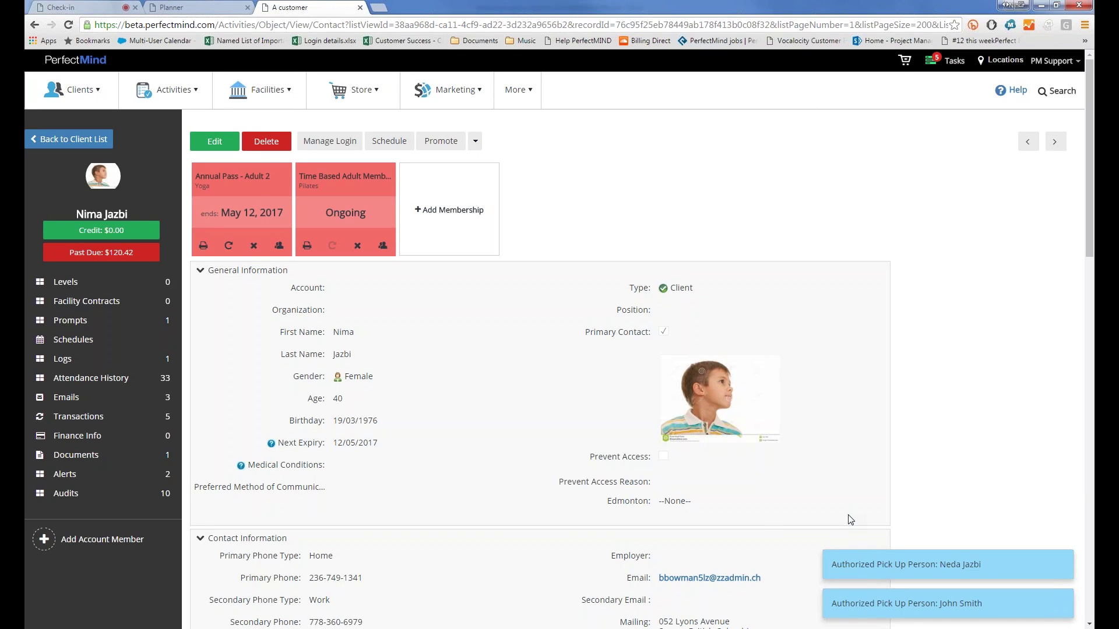
{"action": "left_click", "coordinate": [70, 477]}
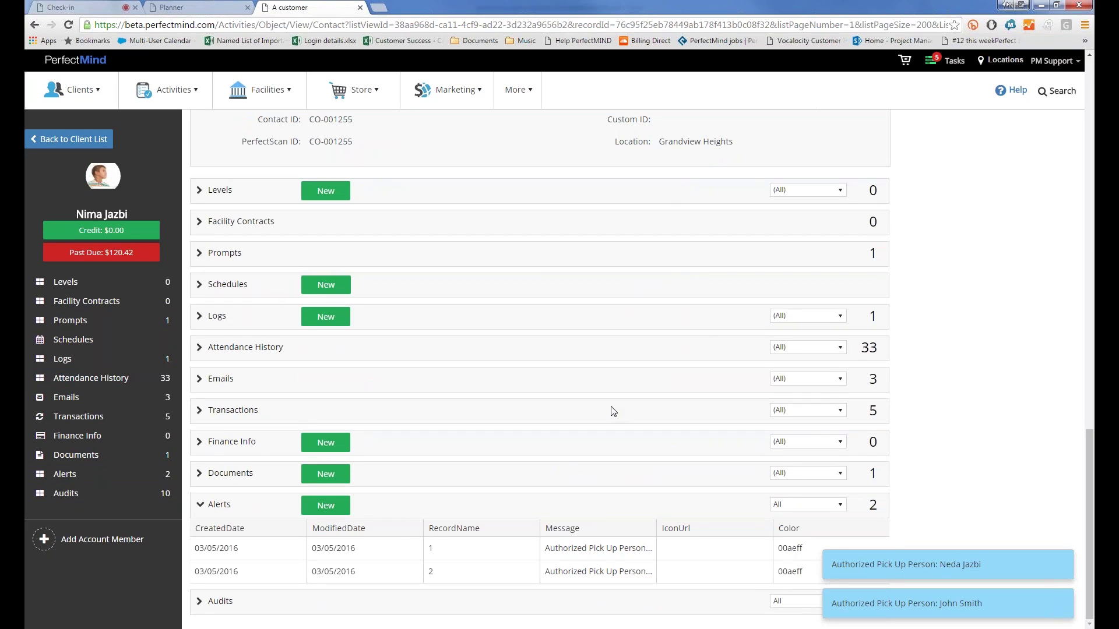
{"action": "scroll", "coordinate": [529, 287], "scroll_direction": "up", "scroll_amount": 6}
{"action": "scroll", "coordinate": [529, 287], "scroll_direction": "down", "scroll_amount": 6}
{"action": "left_click", "coordinate": [326, 506]}
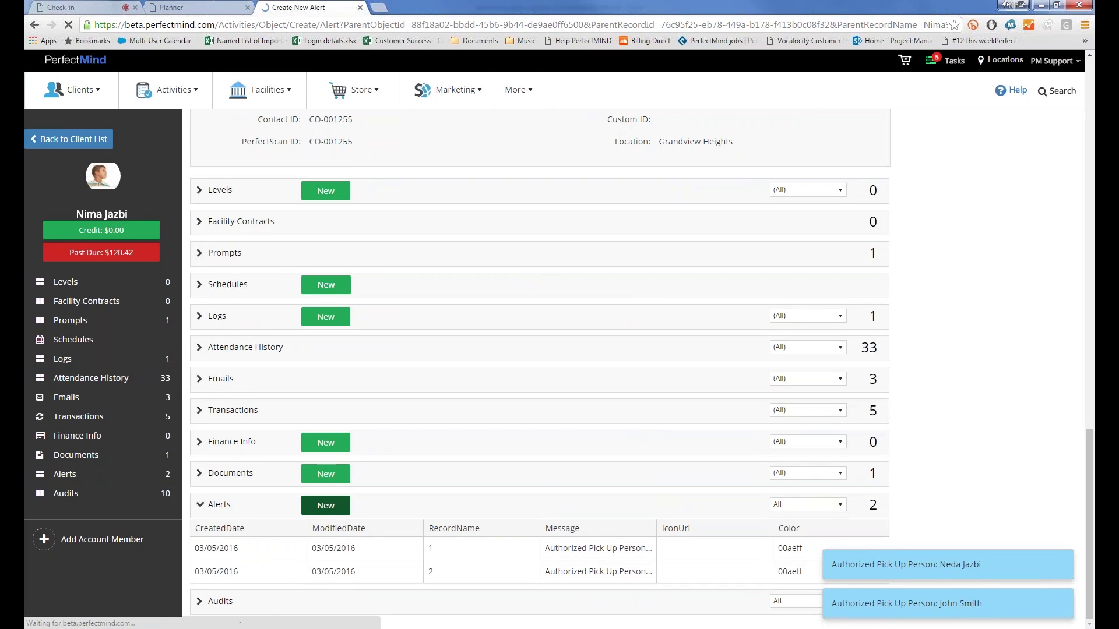
{"action": "left_click", "coordinate": [291, 203]}
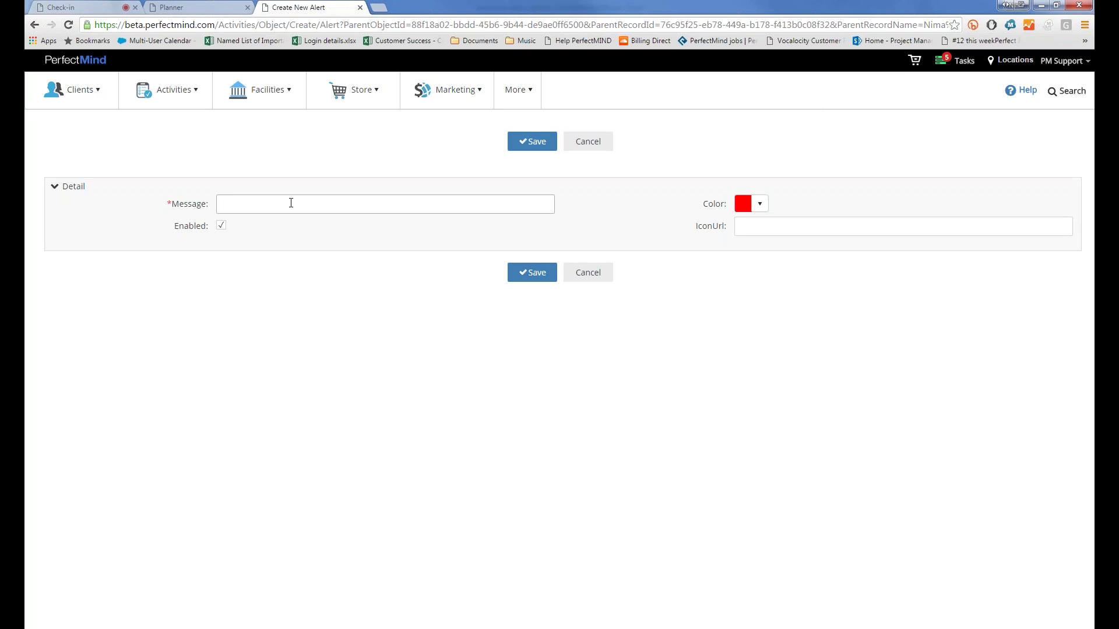
{"action": "left_click", "coordinate": [291, 203]}
{"action": "left_click", "coordinate": [759, 203]}
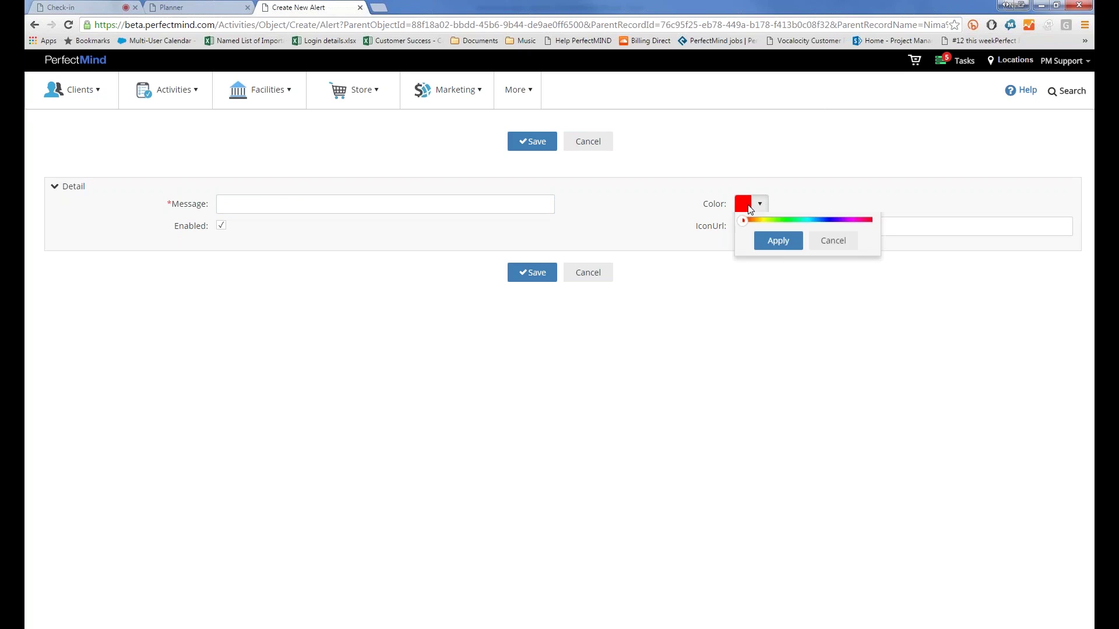
{"action": "left_click", "coordinate": [828, 316]}
{"action": "left_click_drag", "start_coordinate": [827, 316], "coordinate": [793, 347]}
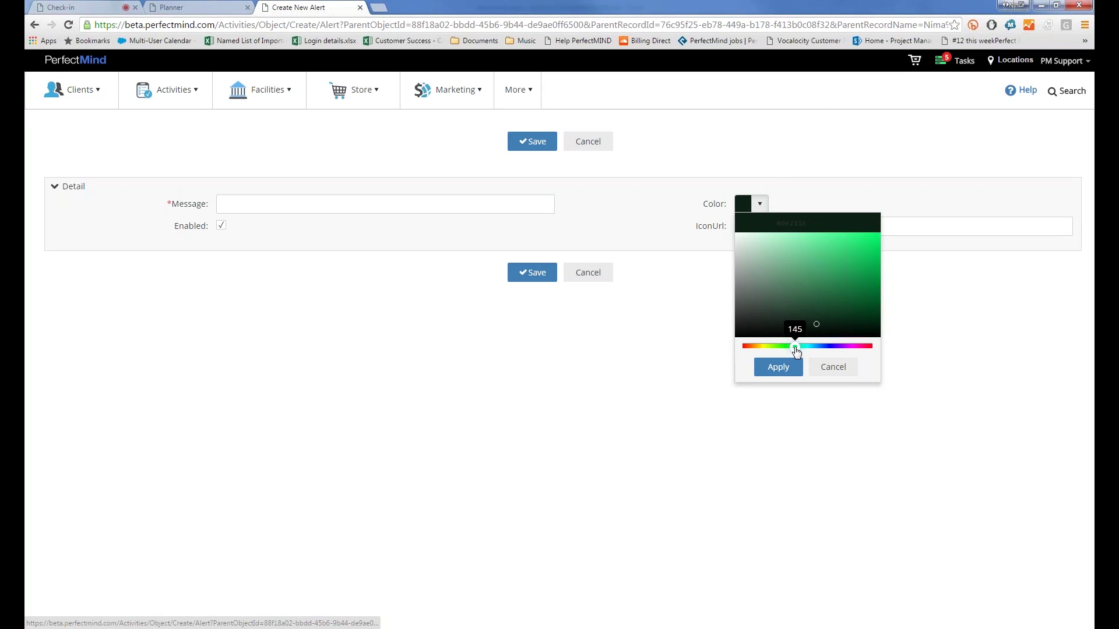
{"action": "left_click", "coordinate": [833, 367]}
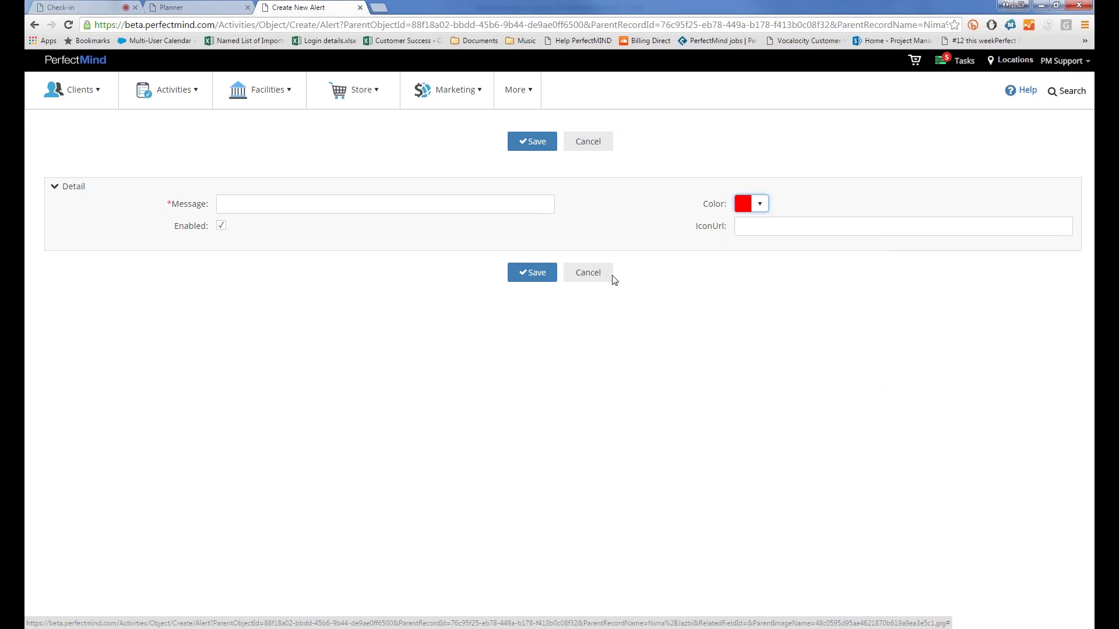
{"action": "left_click", "coordinate": [610, 276]}
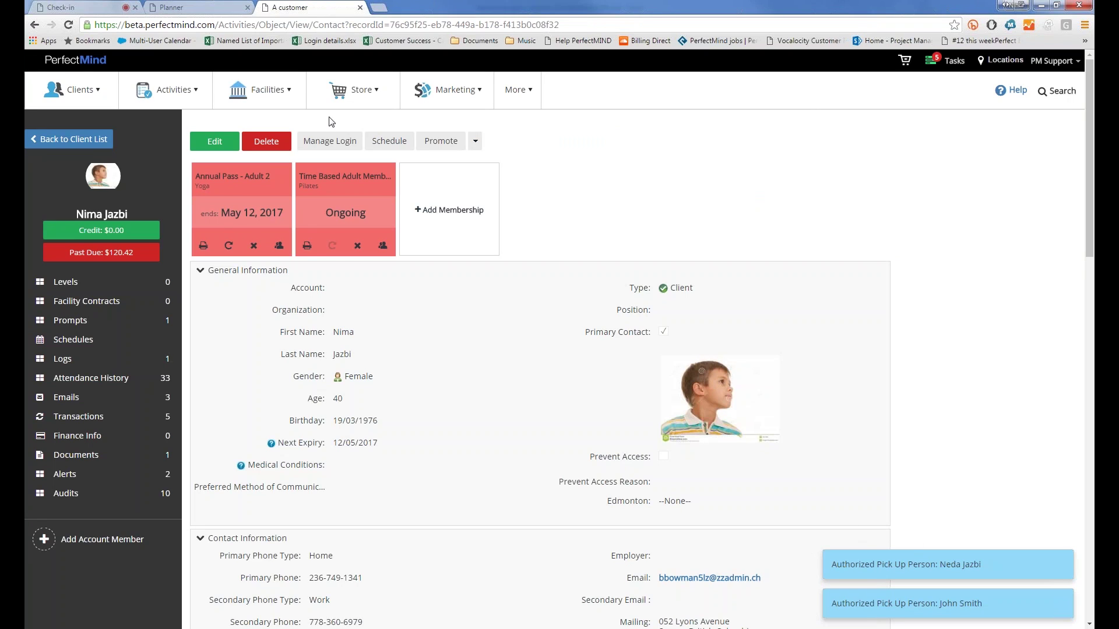
Step: In Manage Products, list All Product, open the Gym Towel record, and cancel a new alert
{"action": "left_click", "coordinate": [335, 90]}
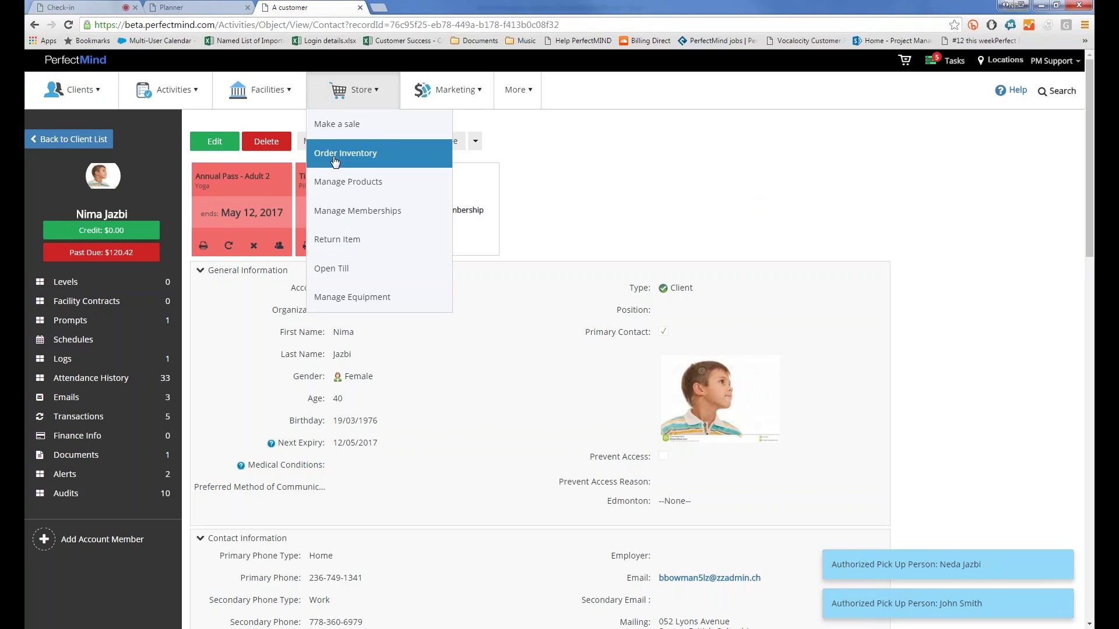
{"action": "left_click", "coordinate": [344, 181]}
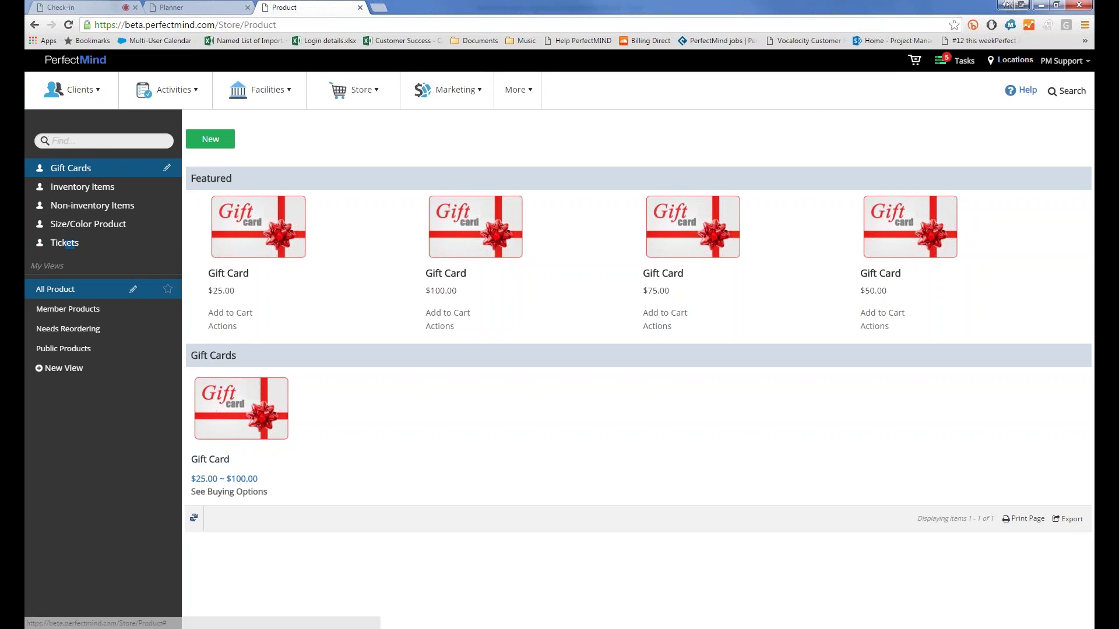
{"action": "left_click", "coordinate": [55, 289]}
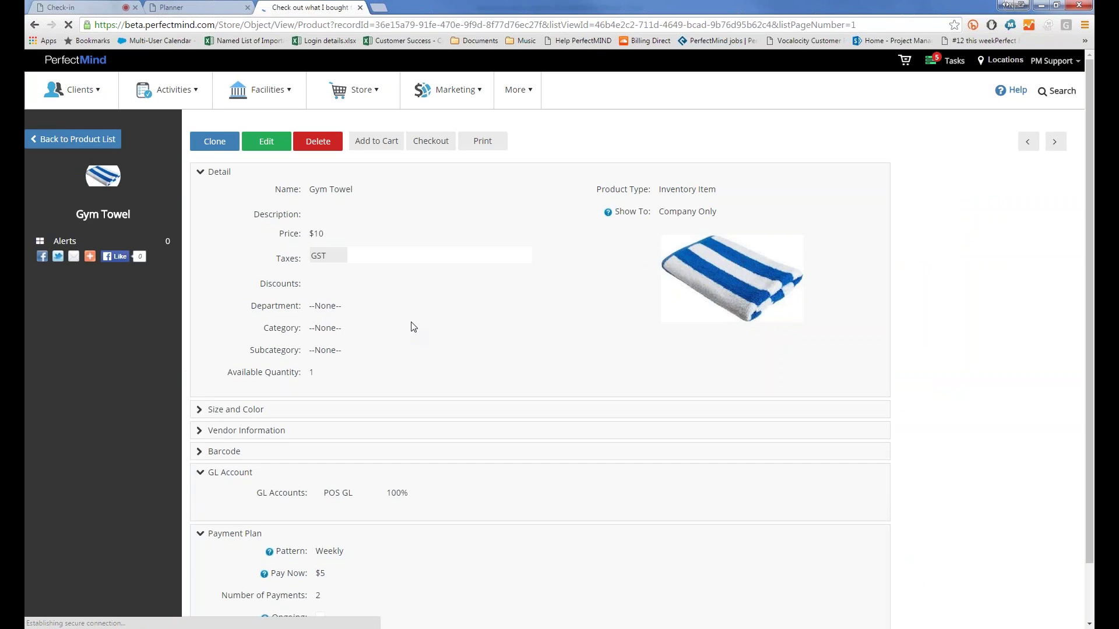
{"action": "scroll", "coordinate": [413, 327], "scroll_direction": "down", "scroll_amount": 2}
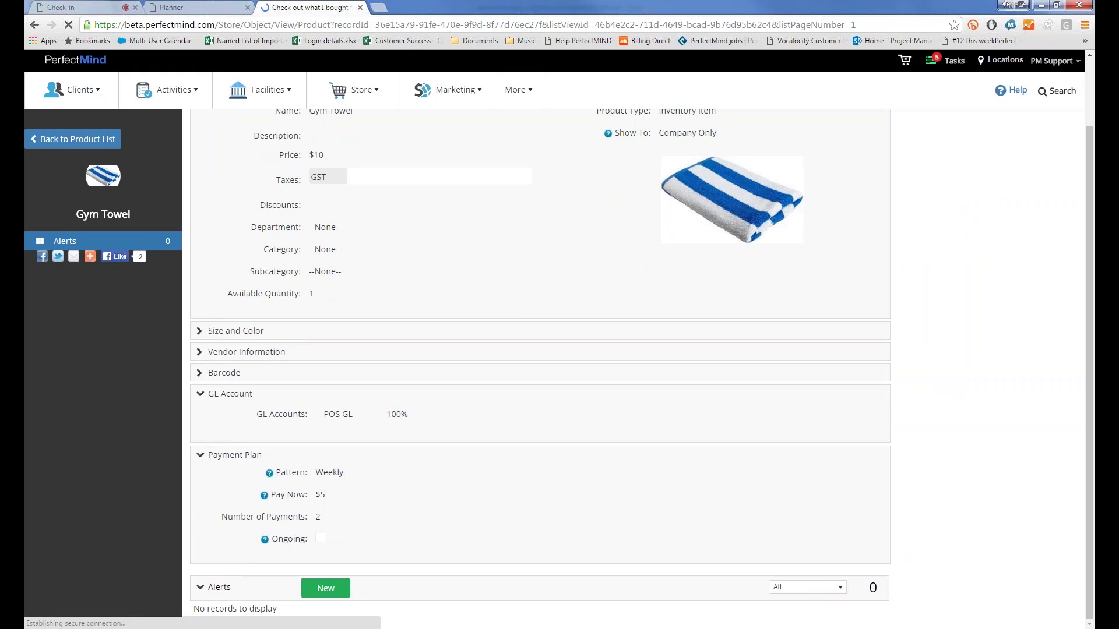
{"action": "left_click", "coordinate": [316, 594]}
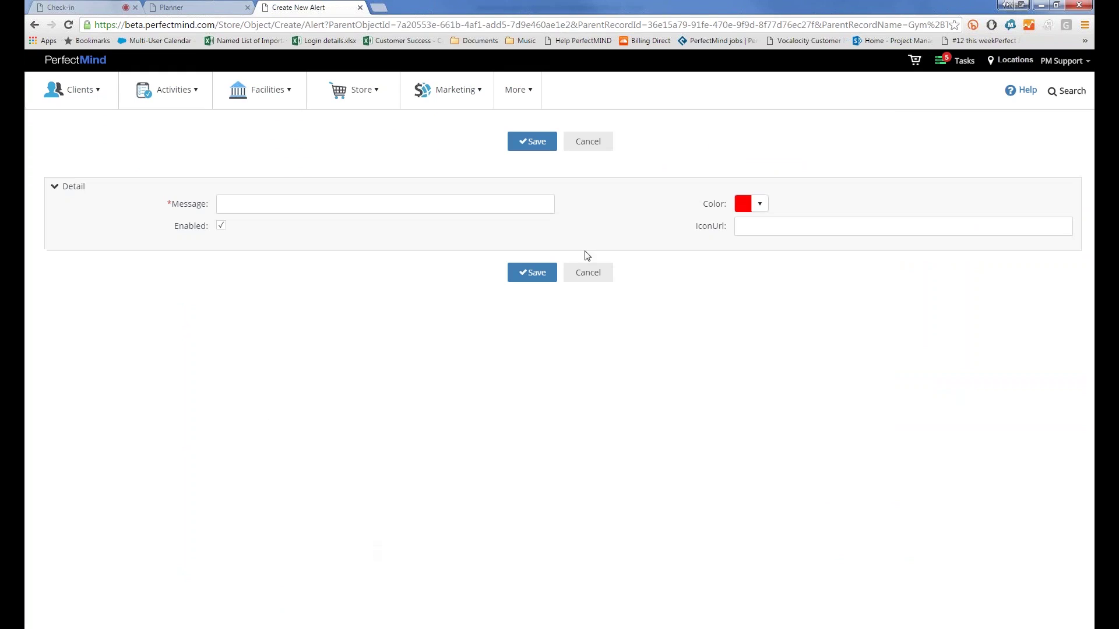
{"action": "left_click", "coordinate": [595, 142]}
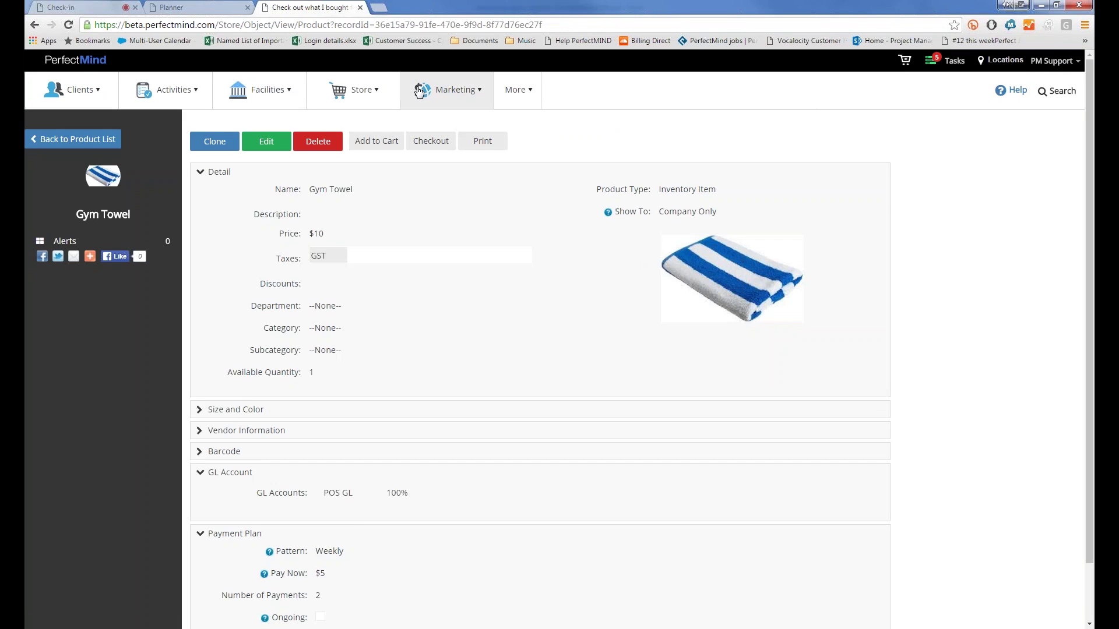
Step: Return to the Kids Tae Kwon Do event form and scroll its Booking settings to Online and Reminders
{"action": "left_click", "coordinate": [379, 94]}
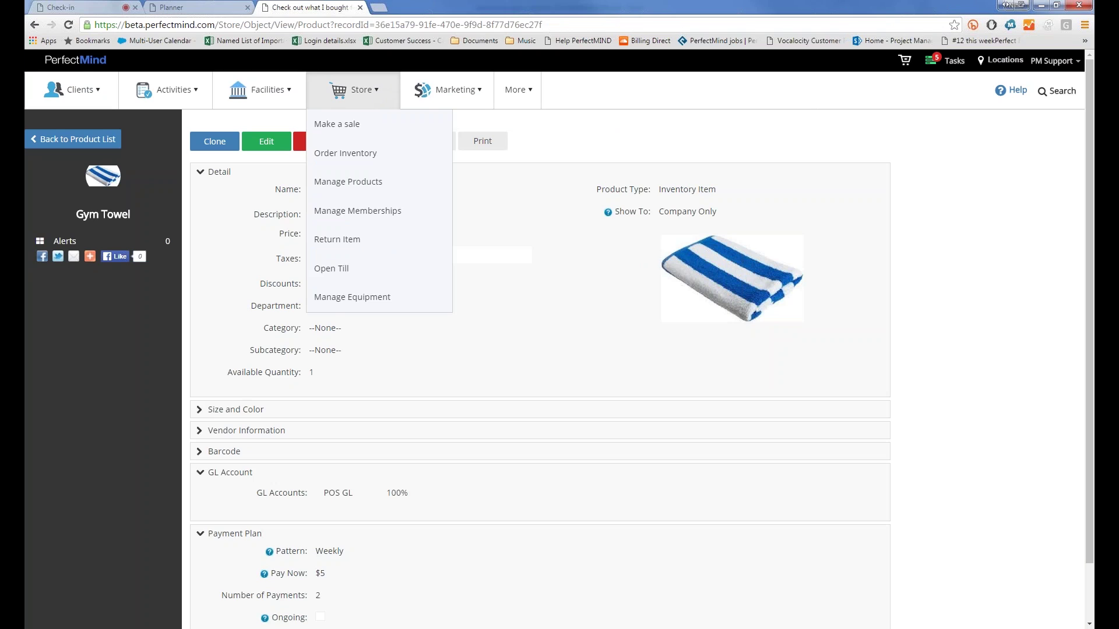
{"action": "left_click", "coordinate": [181, 7]}
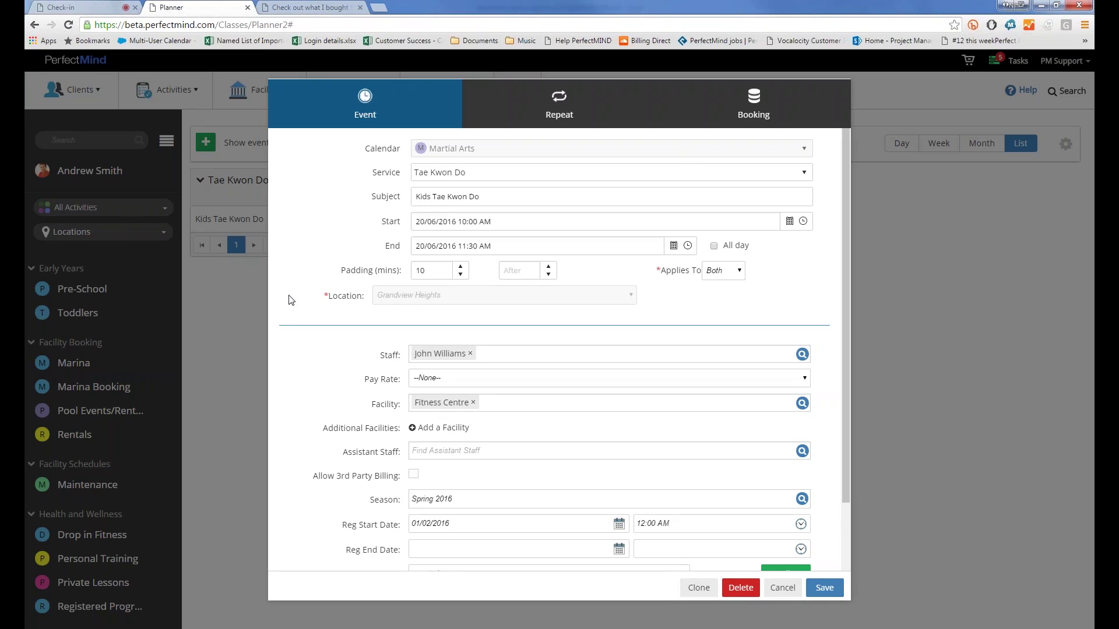
{"action": "left_click", "coordinate": [764, 111]}
{"action": "scroll", "coordinate": [400, 279], "scroll_direction": "down", "scroll_amount": 5}
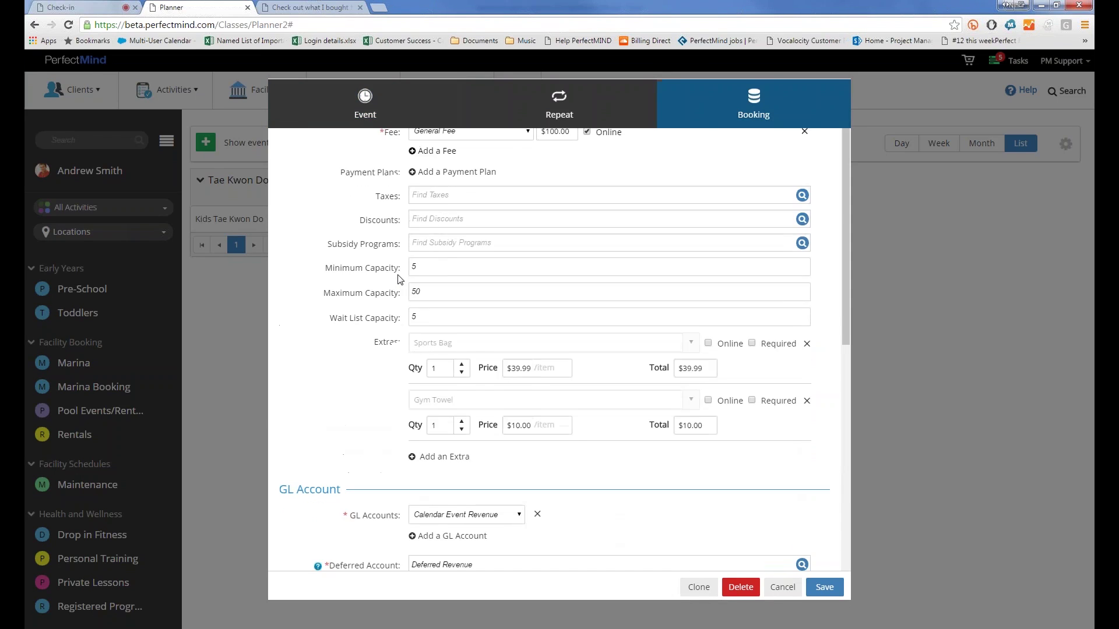
{"action": "scroll", "coordinate": [399, 279], "scroll_direction": "down", "scroll_amount": 4}
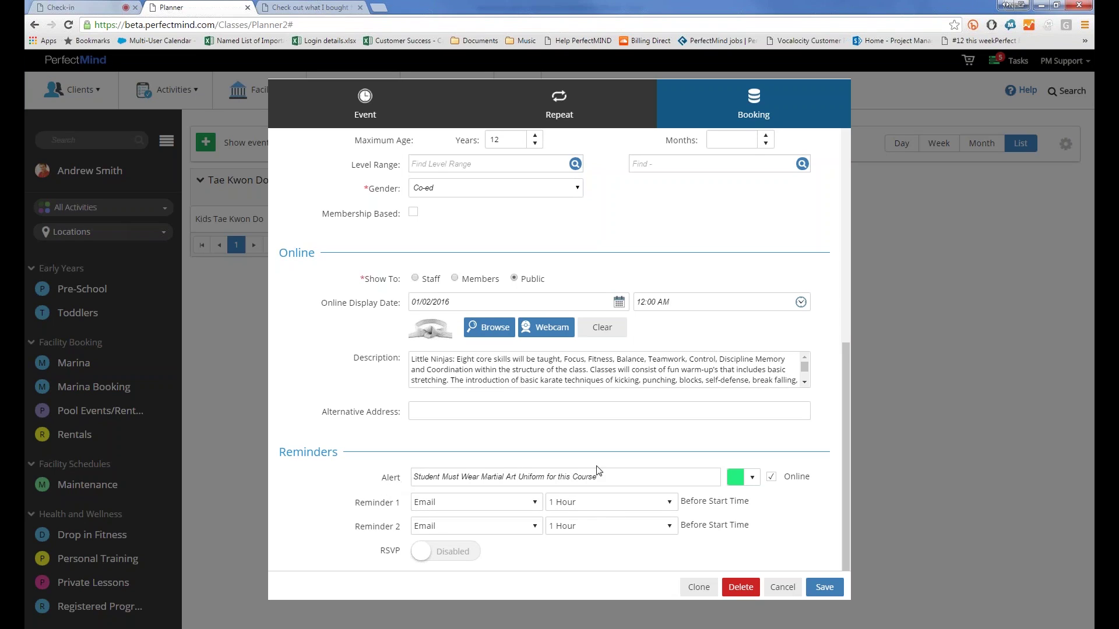
Step: Review the uniform alert text and its green colour, then cancel the event editor unsaved
{"action": "left_click", "coordinate": [568, 482]}
{"action": "left_click_drag", "start_coordinate": [598, 481], "coordinate": [303, 494]}
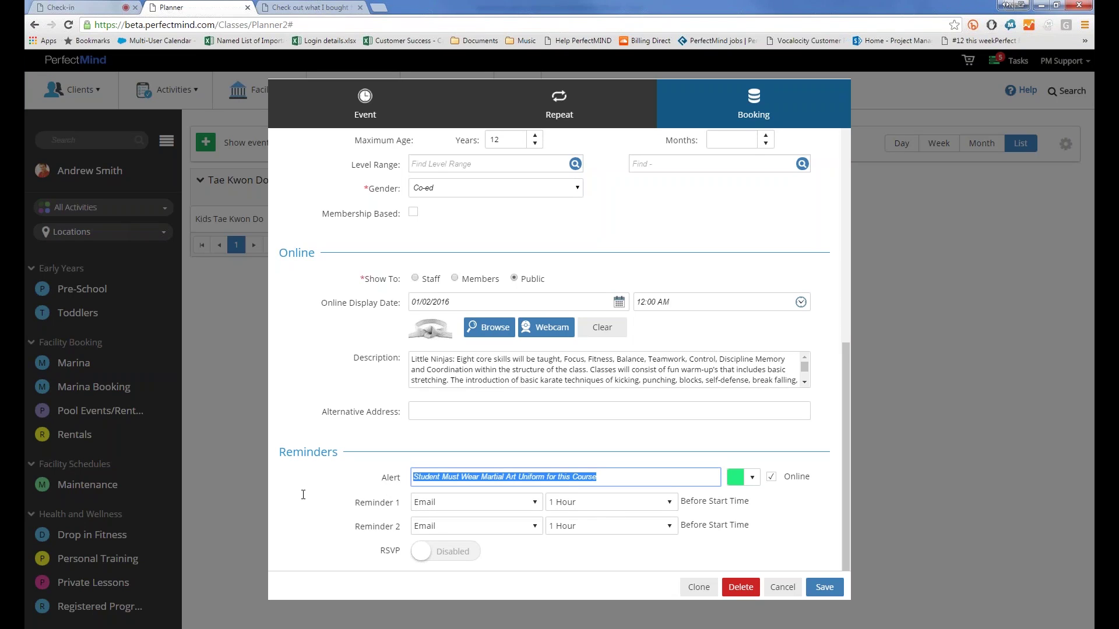
{"action": "left_click", "coordinate": [323, 482]}
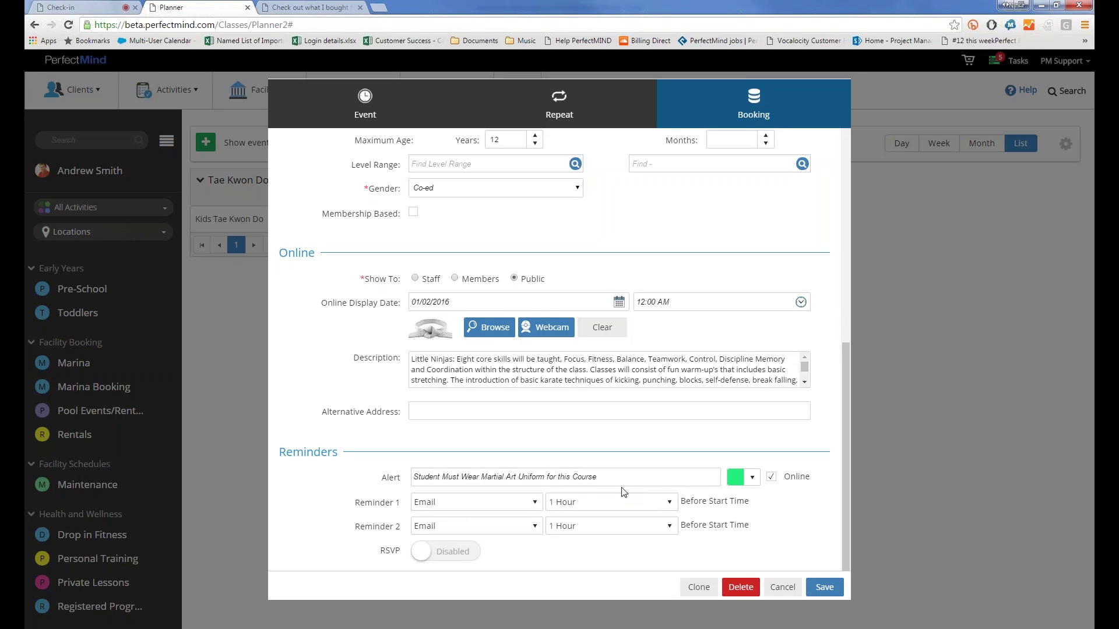
{"action": "left_click", "coordinate": [751, 476]}
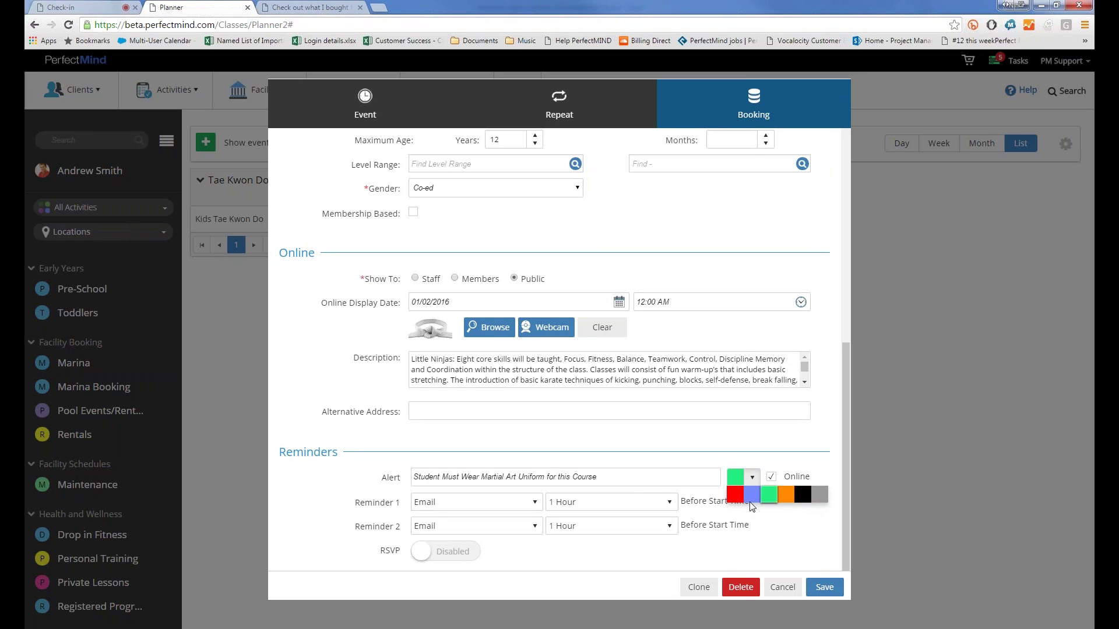
{"action": "left_click", "coordinate": [732, 459]}
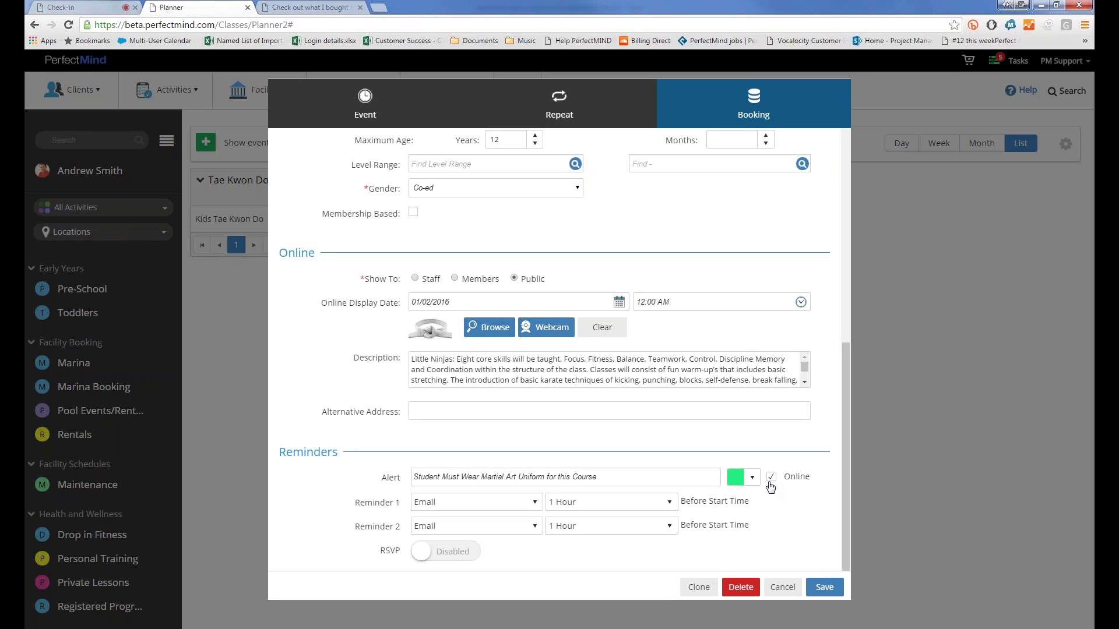
{"action": "left_click", "coordinate": [781, 588]}
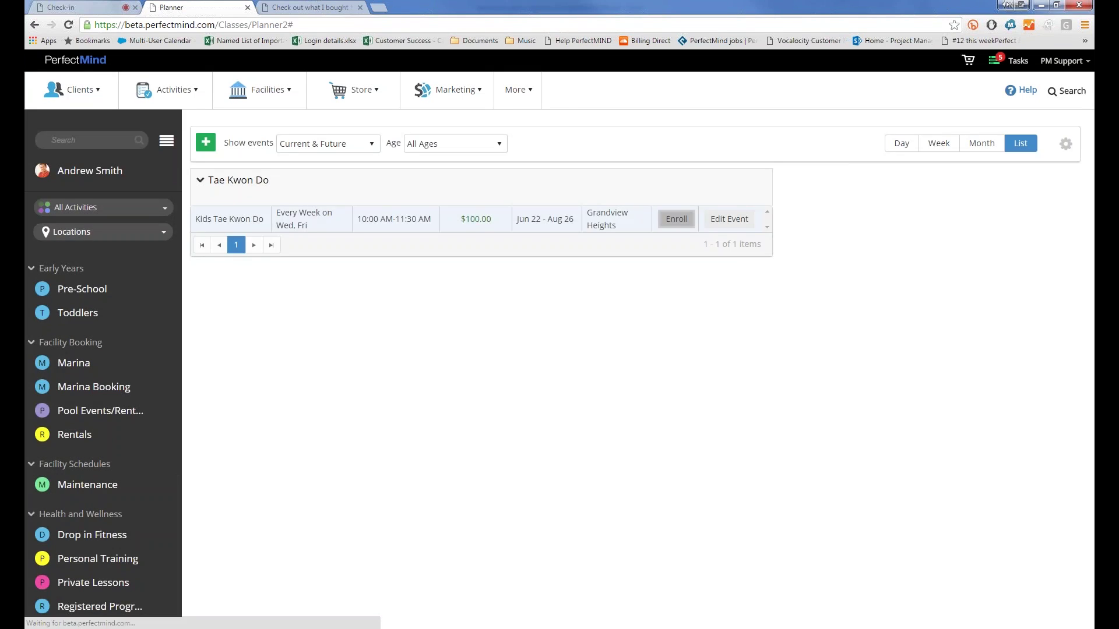
Step: Search for a client by name and enrol them in the June 22 class, bringing capacity to 3/50
{"action": "left_click", "coordinate": [677, 219]}
{"action": "left_click", "coordinate": [171, 315]}
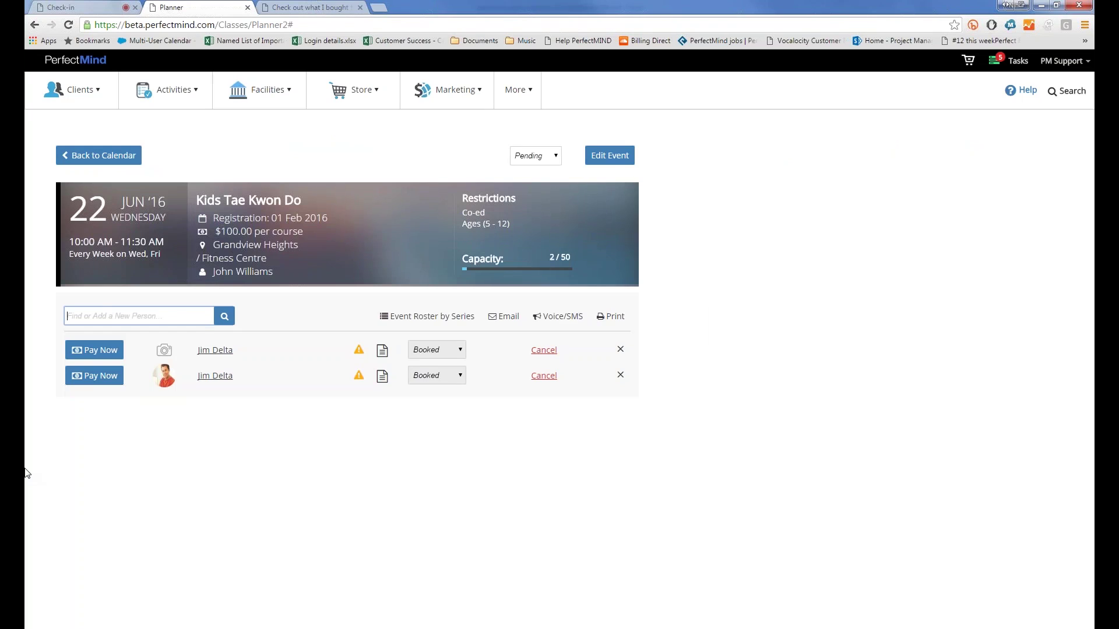
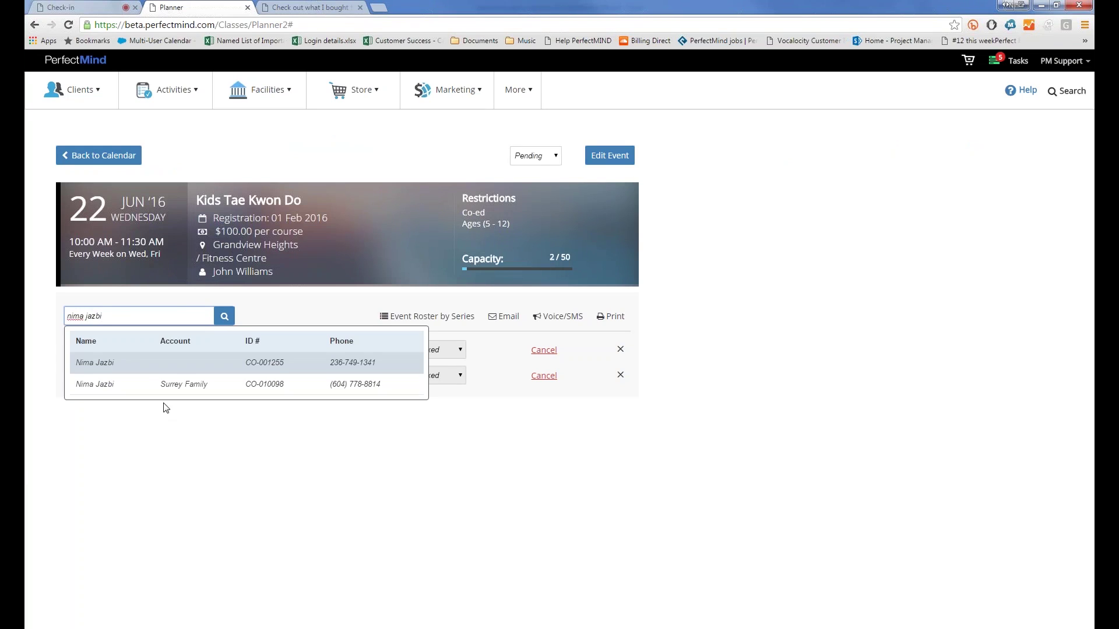
{"action": "left_click", "coordinate": [145, 385]}
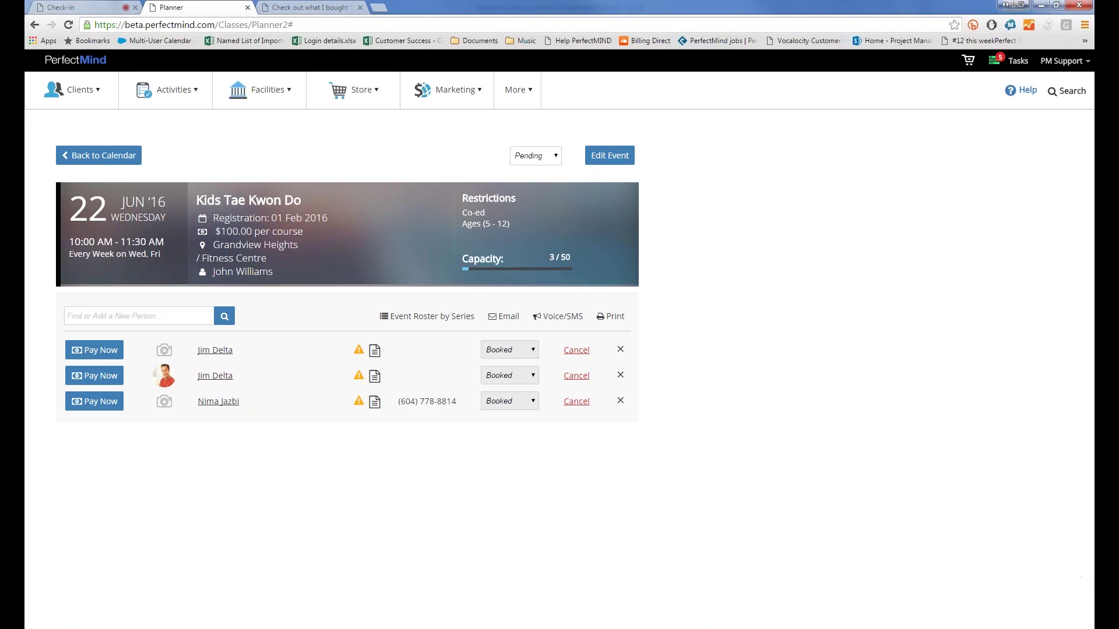
{"action": "left_click", "coordinate": [1033, 628]}
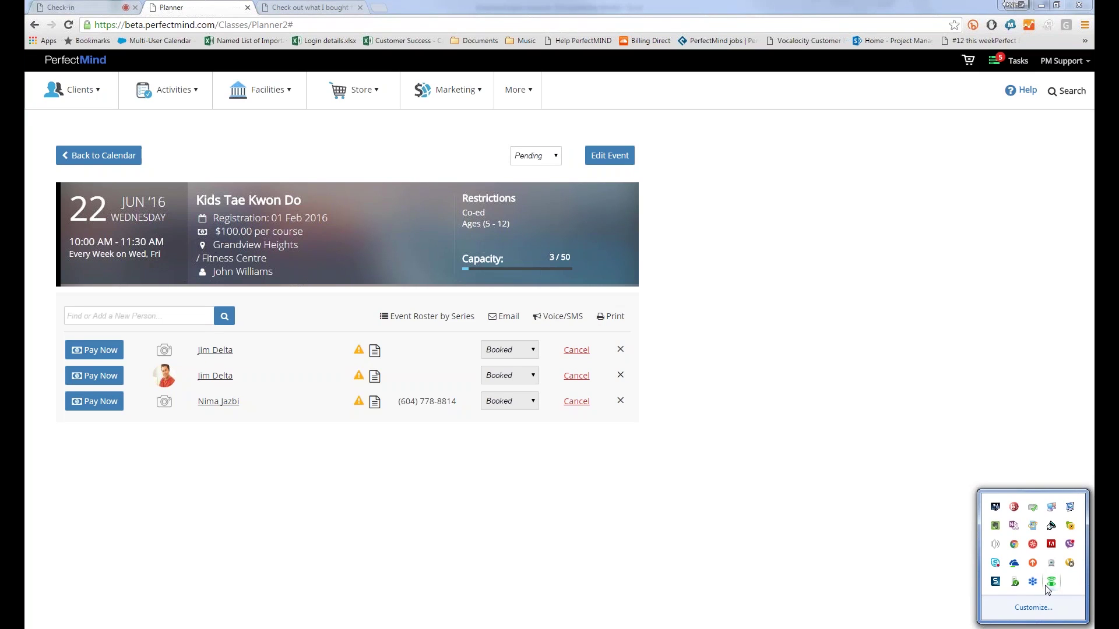
{"action": "right_click", "coordinate": [1045, 585]}
{"action": "left_click", "coordinate": [1022, 595]}
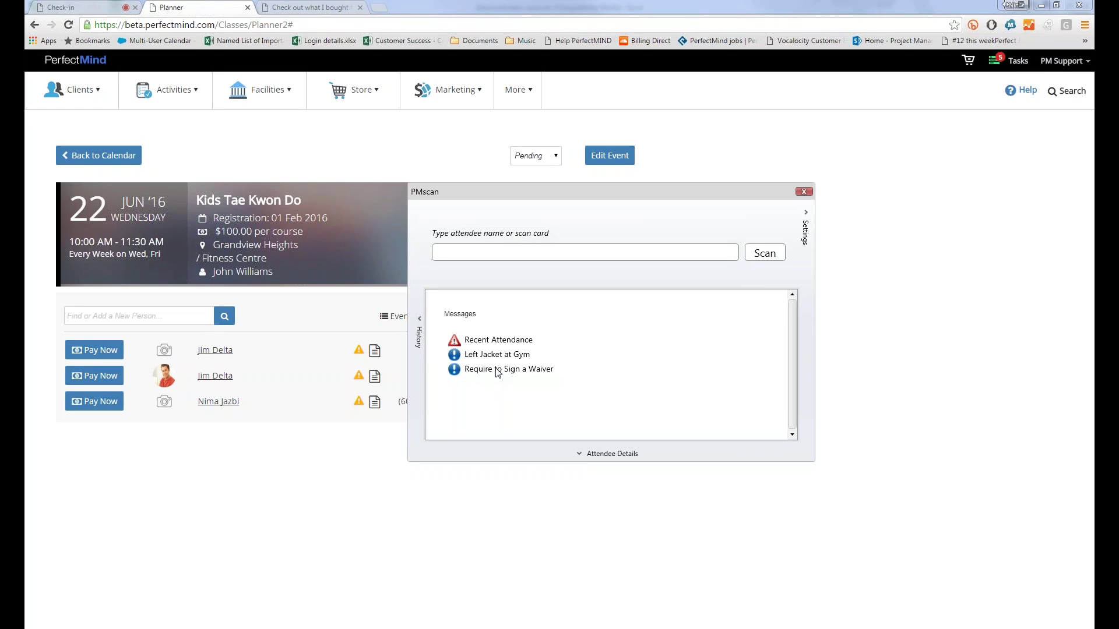
{"action": "left_click", "coordinate": [802, 192]}
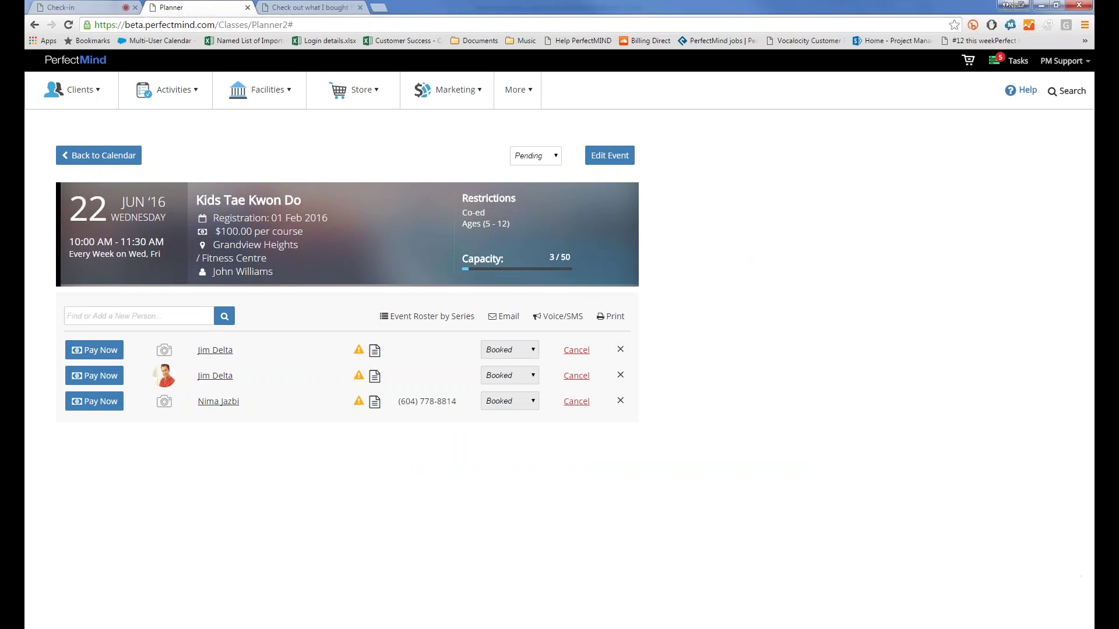
{"action": "left_click", "coordinate": [1033, 628]}
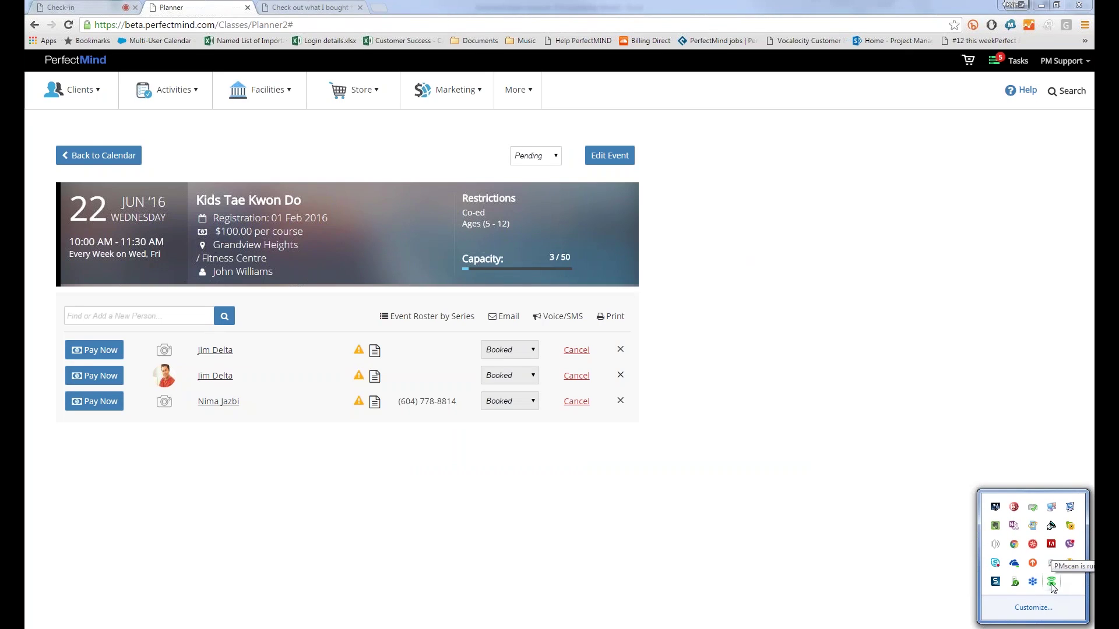
{"action": "right_click", "coordinate": [1051, 582]}
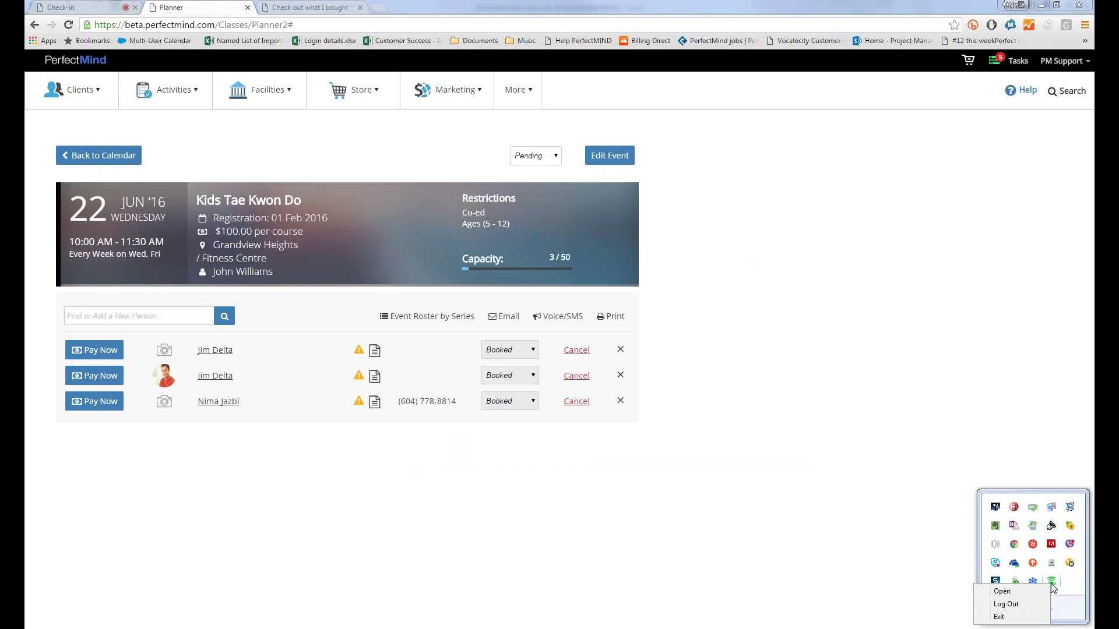
{"action": "left_click", "coordinate": [1023, 597]}
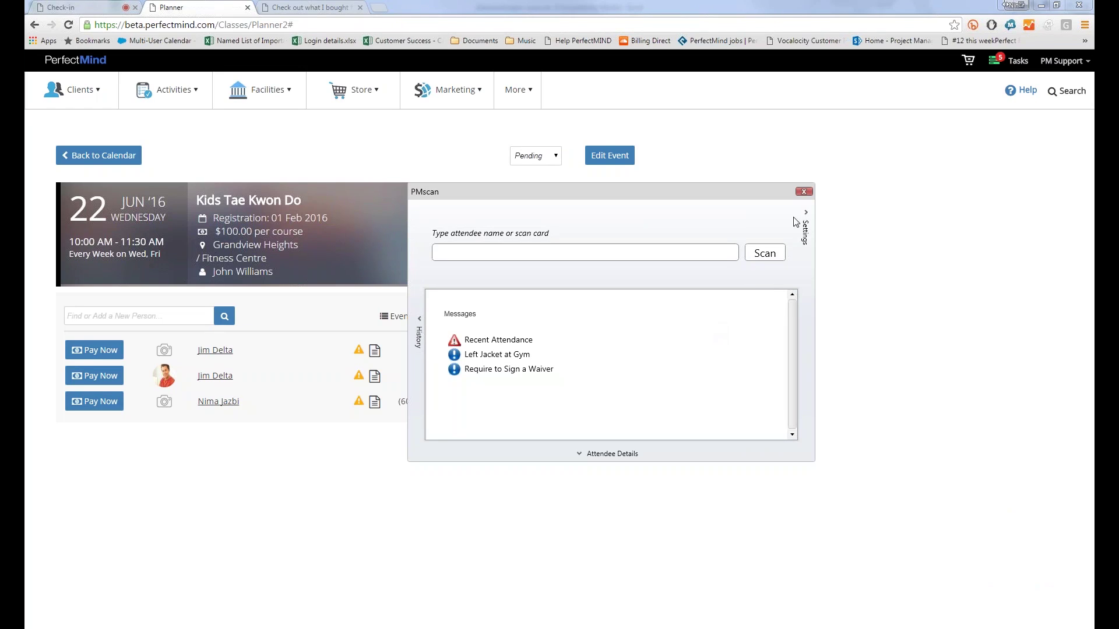
{"action": "left_click", "coordinate": [803, 191]}
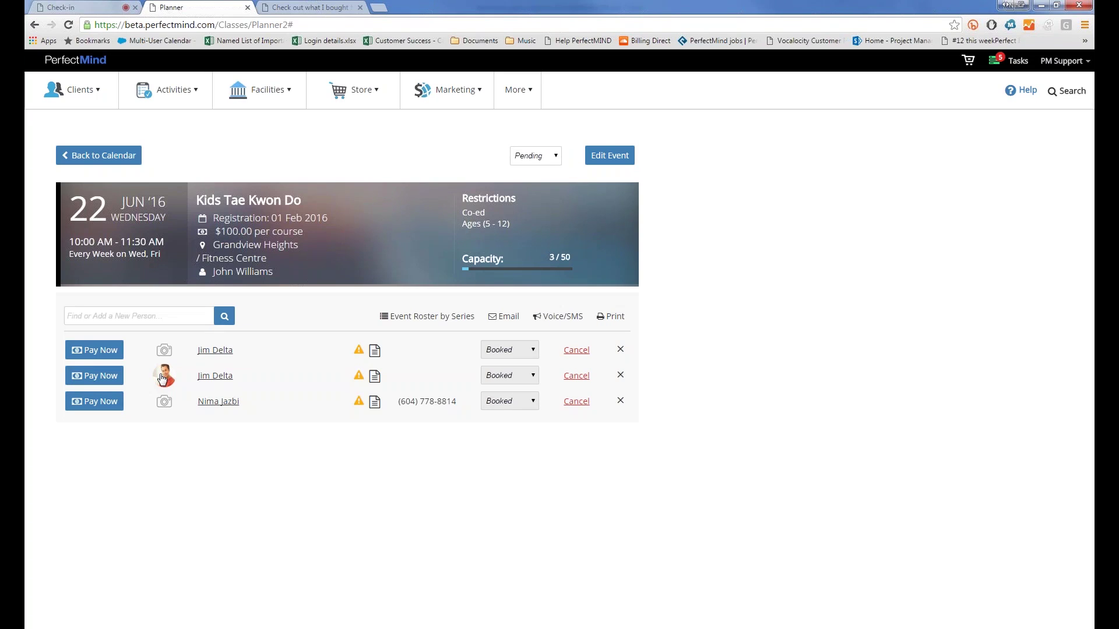
Step: Pay the second participant's General Fee in cash ($105.00 incl. GST), skipping the receipt print
{"action": "left_click", "coordinate": [94, 380]}
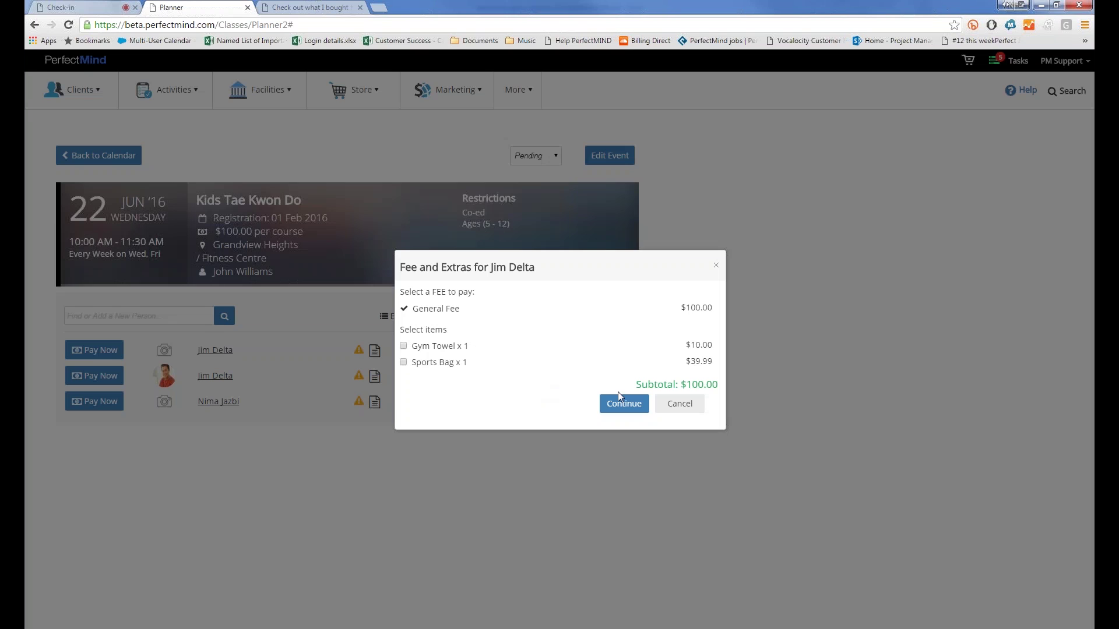
{"action": "left_click", "coordinate": [621, 402]}
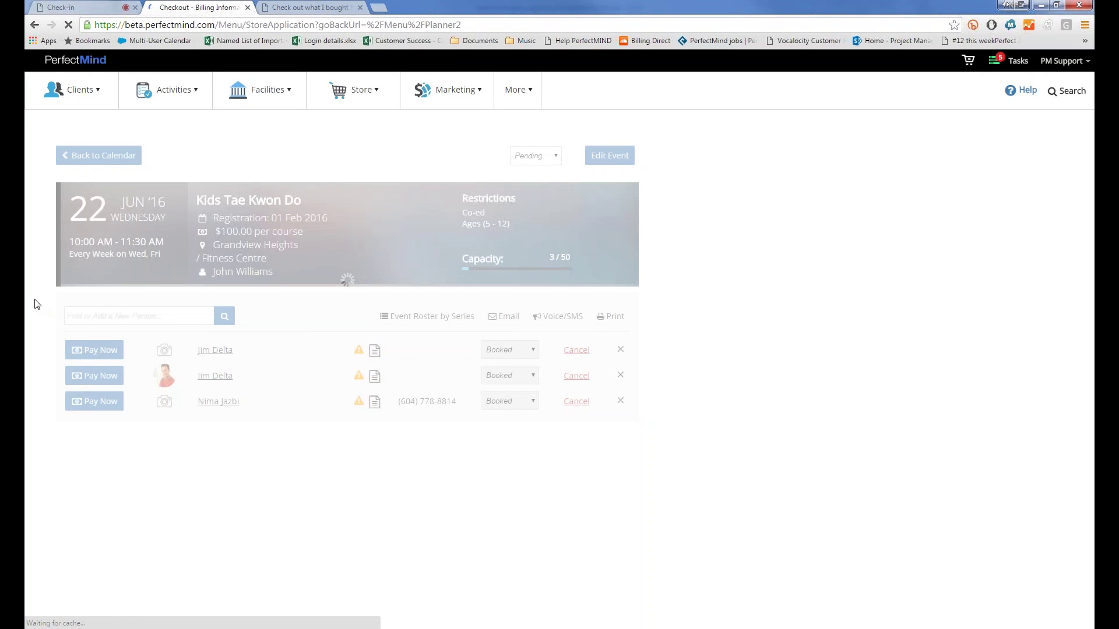
{"action": "left_click", "coordinate": [776, 259]}
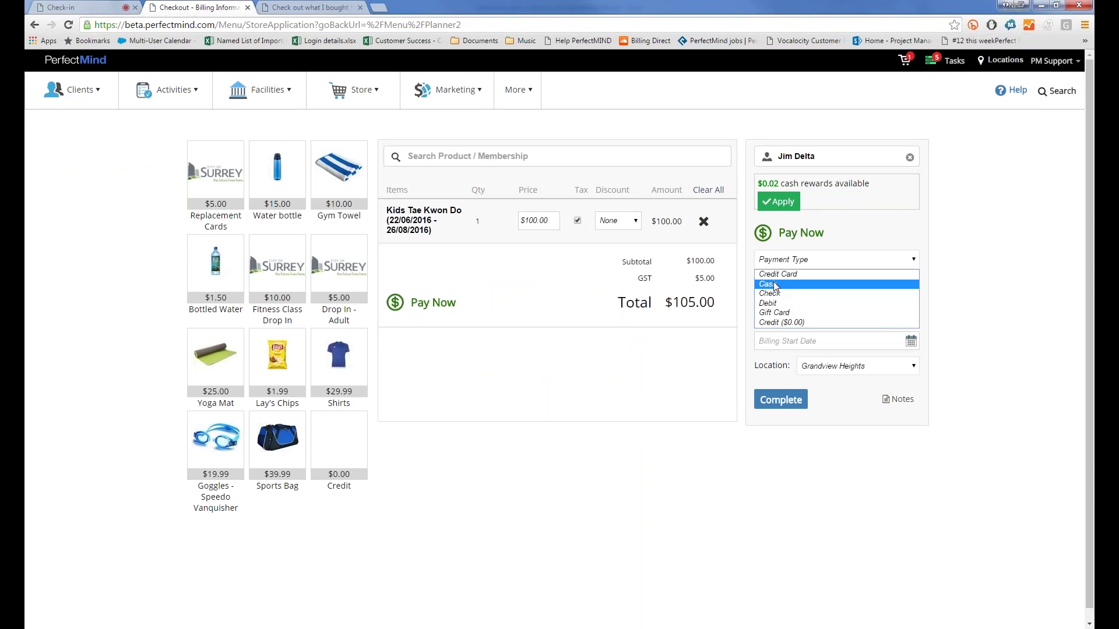
{"action": "left_click", "coordinate": [775, 284]}
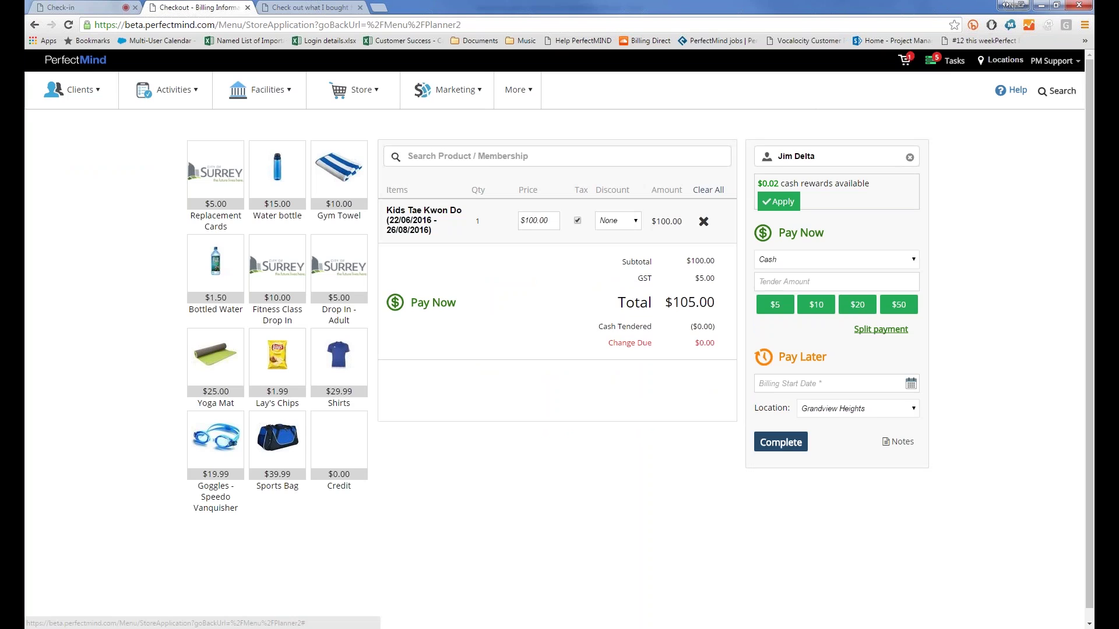
{"action": "left_click", "coordinate": [781, 442]}
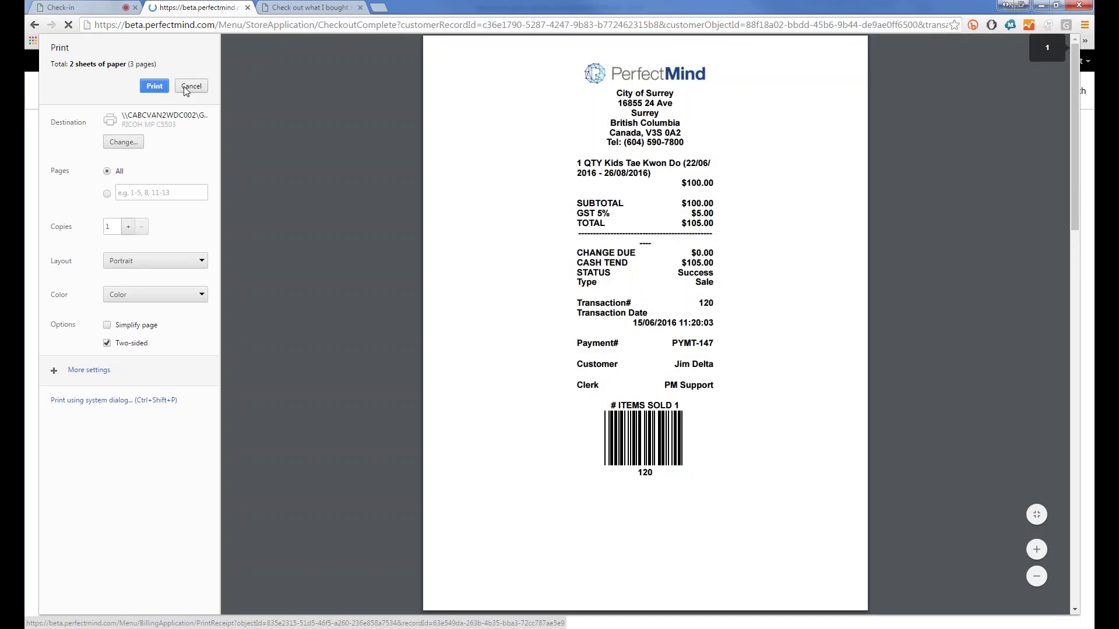
{"action": "left_click", "coordinate": [192, 86]}
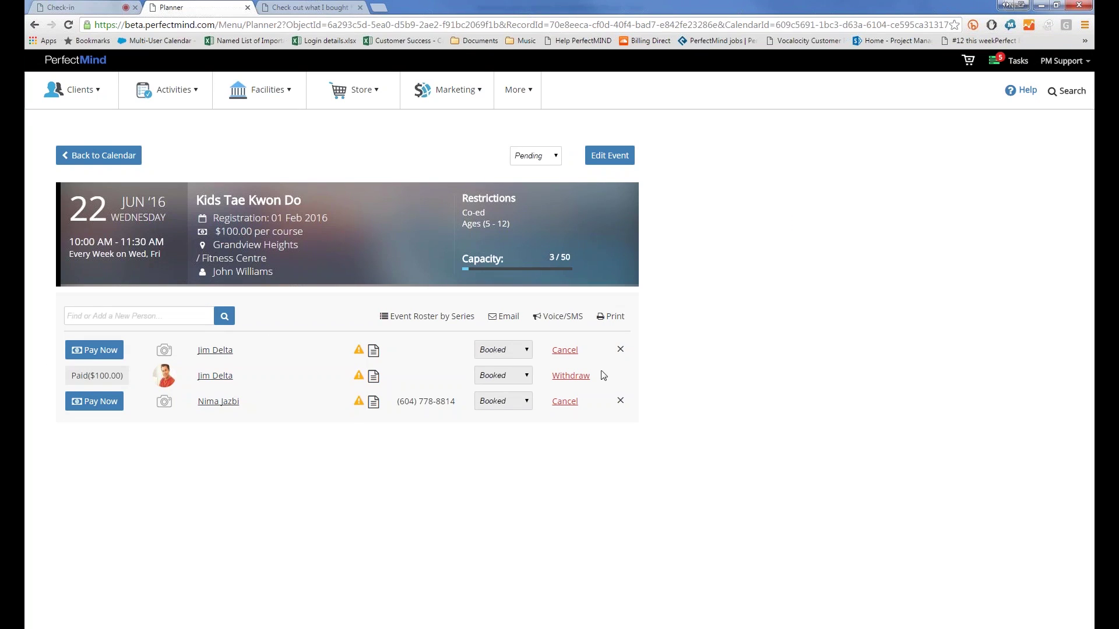
Step: Withdraw the paid participant from the Kids Tae Kwon Do roster
{"action": "left_click", "coordinate": [571, 376]}
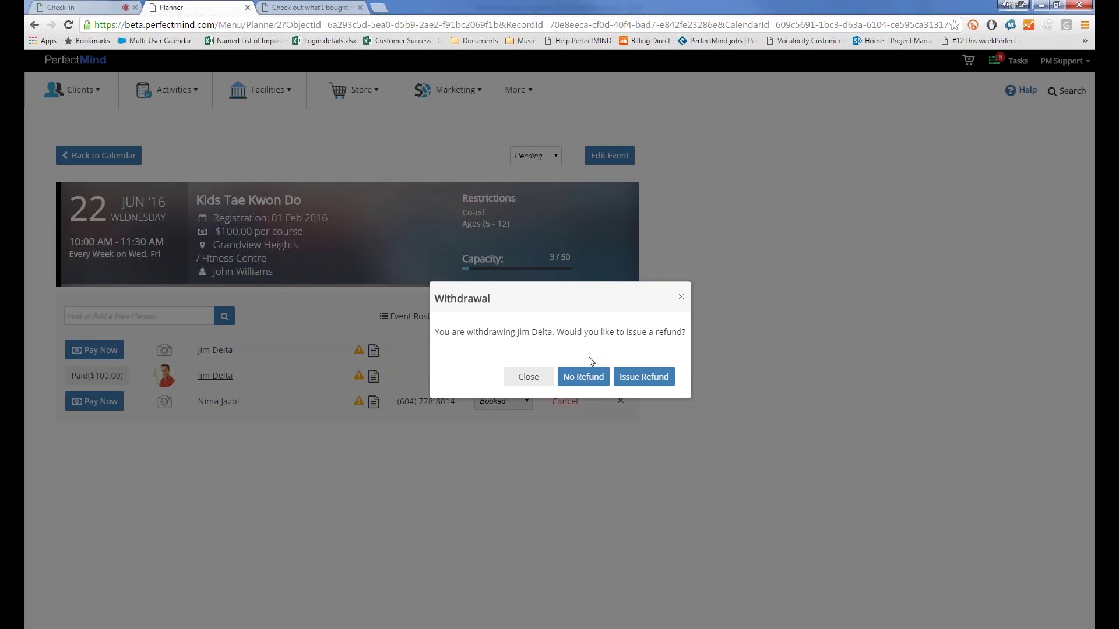
Step: Choose to refund, then cancel the booking with reason Injury and comment 'Injured Knee'
{"action": "left_click", "coordinate": [634, 377]}
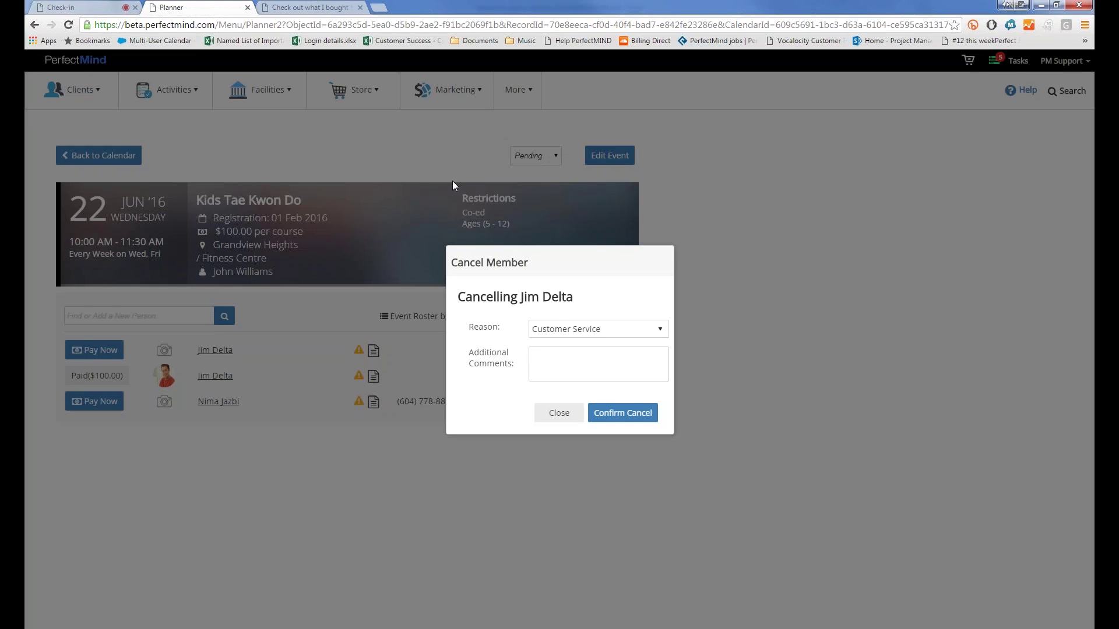
{"action": "key", "text": "Tab"}
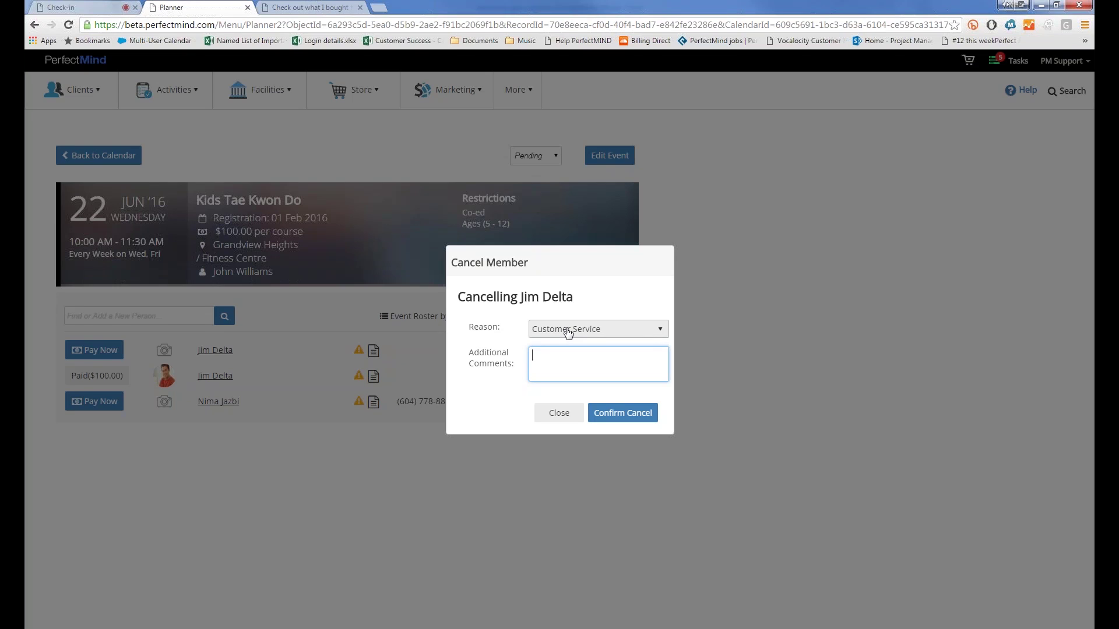
{"action": "left_click", "coordinate": [568, 330]}
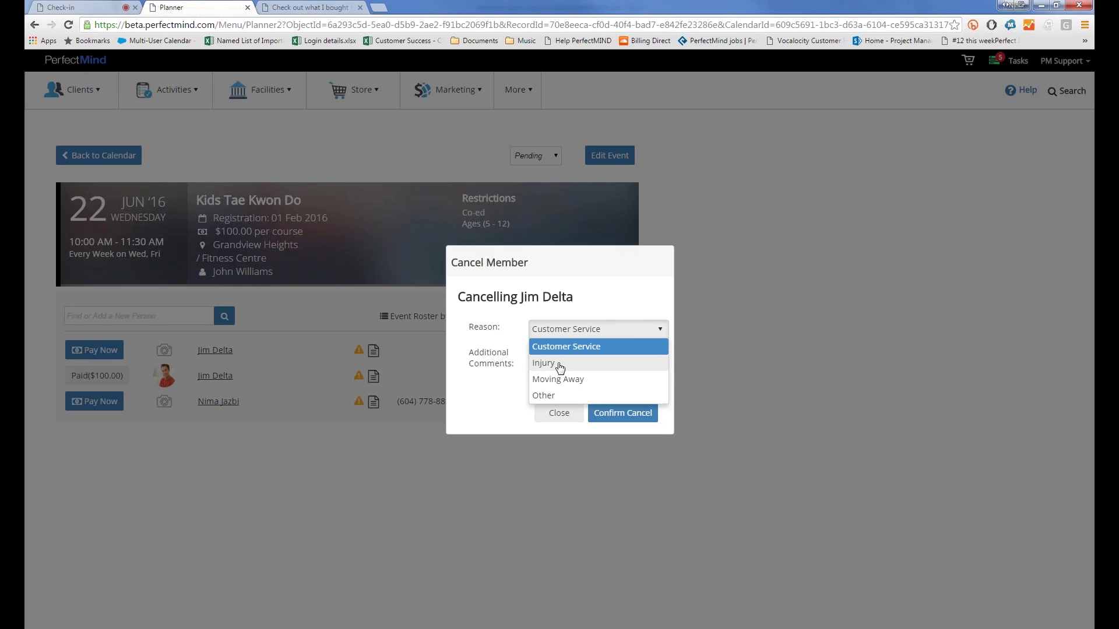
{"action": "left_click", "coordinate": [557, 364]}
{"action": "left_click", "coordinate": [541, 356]}
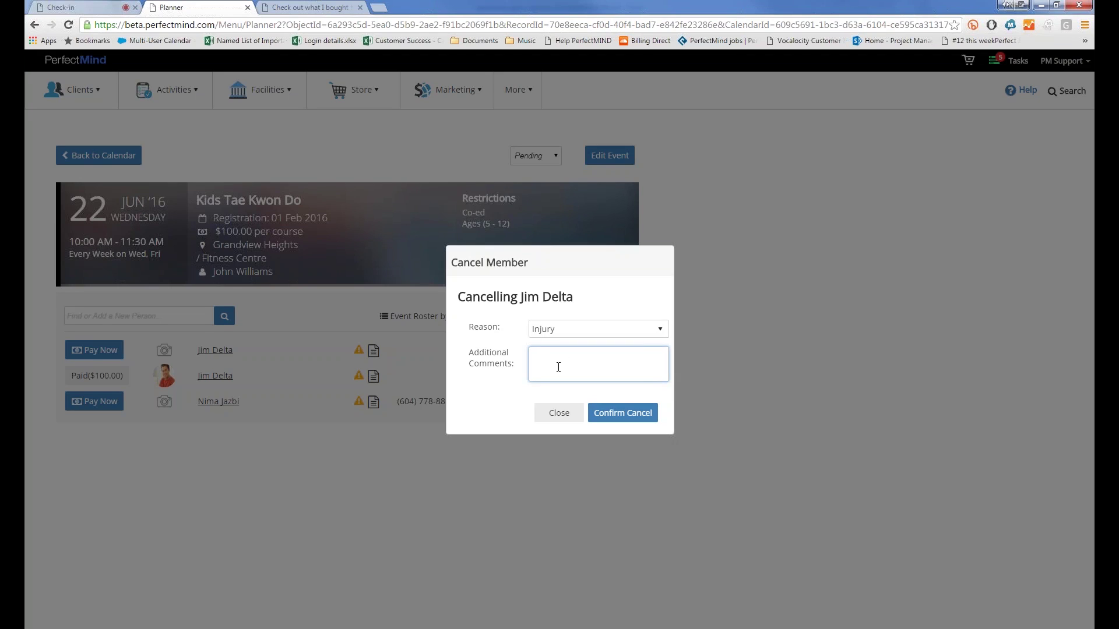
{"action": "type", "text": "Injured Knee"}
{"action": "left_click", "coordinate": [619, 413]}
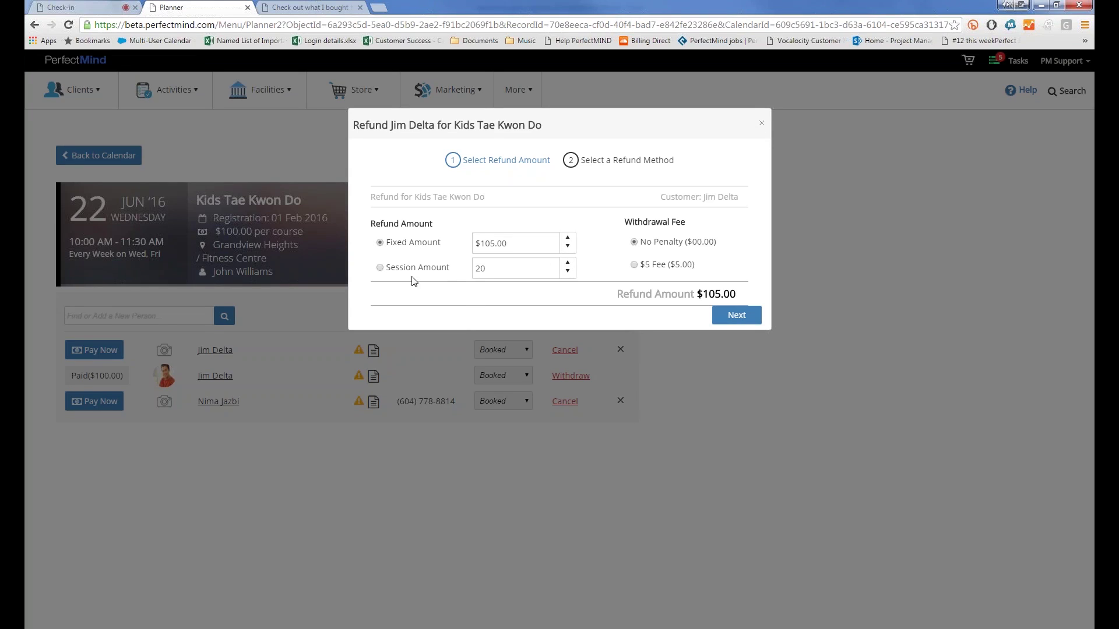
Step: Try a session-based refund reduced to 16 sessions, then revert to the fixed amount
{"action": "left_click", "coordinate": [395, 276]}
{"action": "left_click", "coordinate": [568, 270]}
{"action": "left_click", "coordinate": [568, 270]}
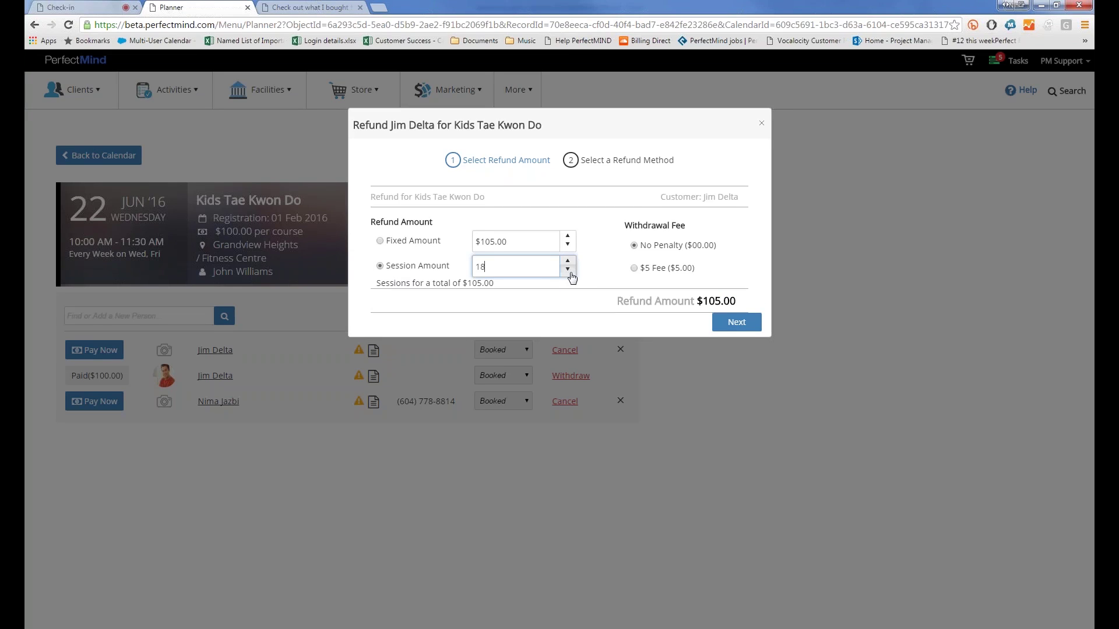
{"action": "left_click", "coordinate": [568, 269]}
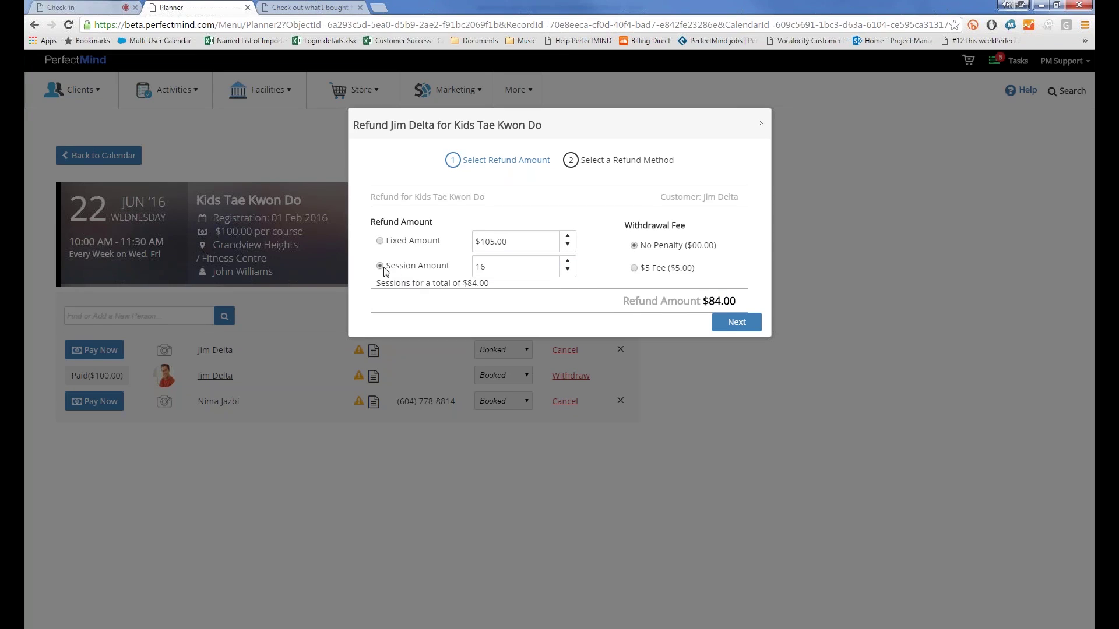
{"action": "left_click", "coordinate": [381, 242]}
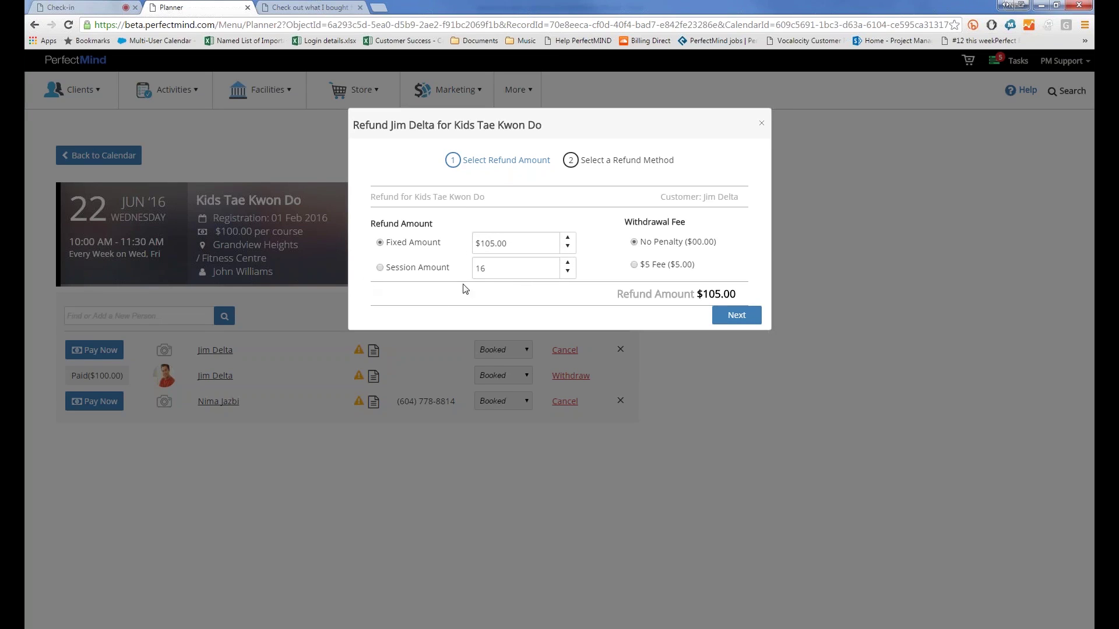
Step: Preview an 18-session refund, then keep the fixed $105.00 less the $5 withdrawal fee and continue
{"action": "left_click", "coordinate": [476, 268]}
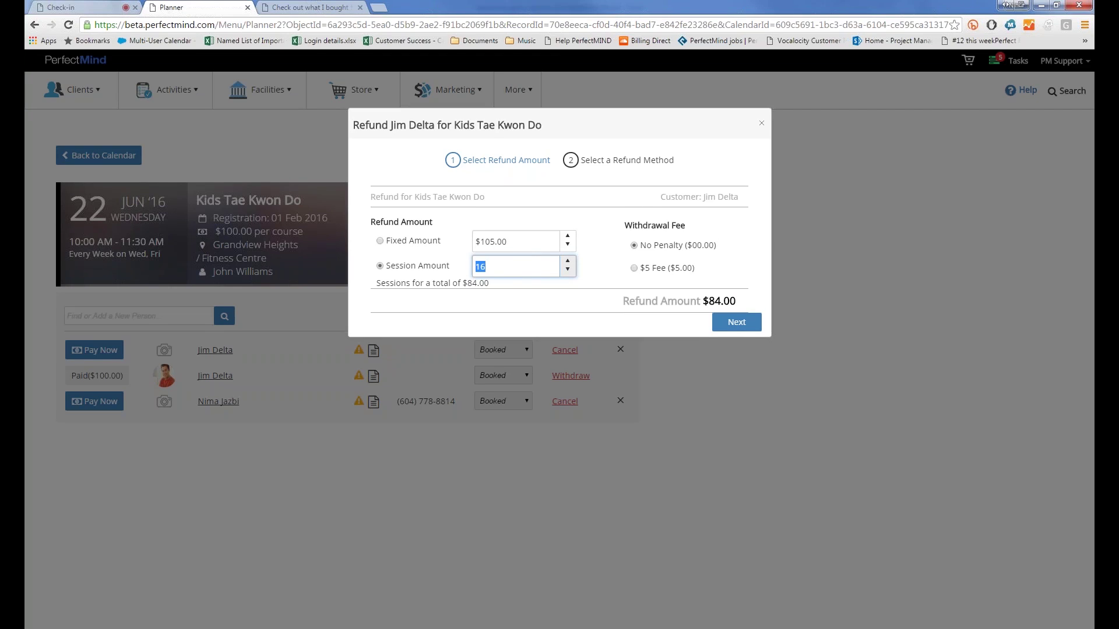
{"action": "type", "text": "18"}
{"action": "left_click", "coordinate": [489, 297]}
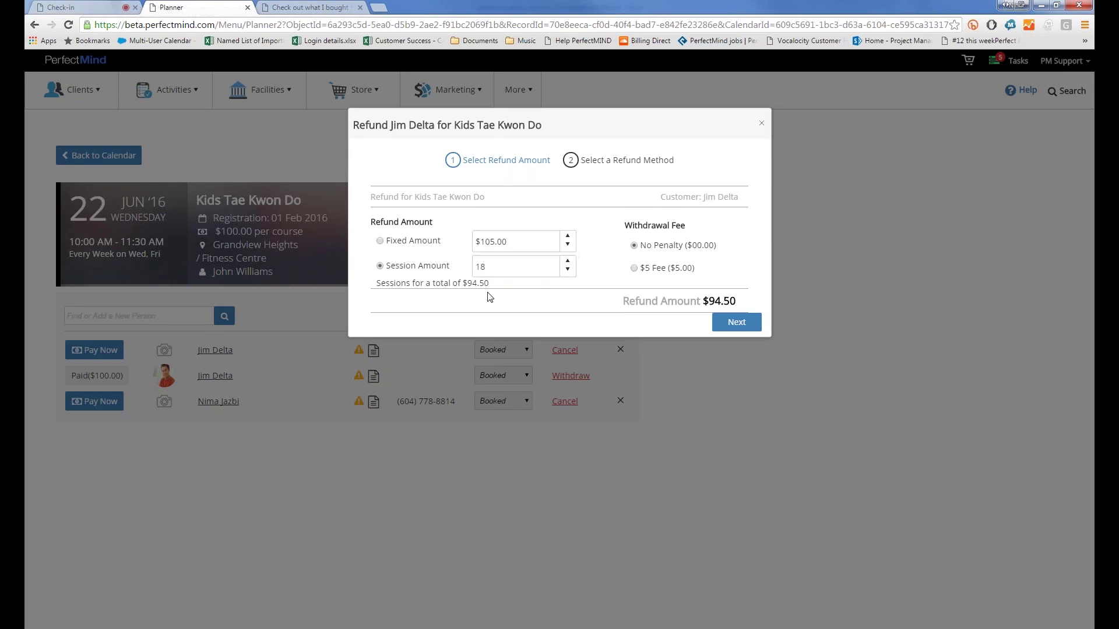
{"action": "left_click", "coordinate": [380, 241]}
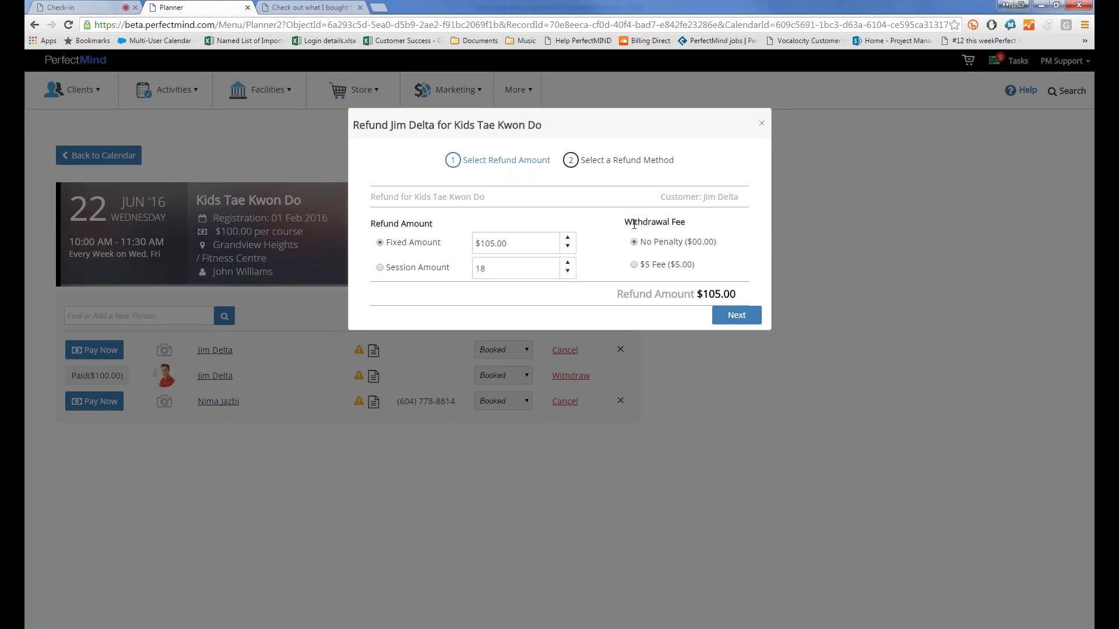
{"action": "left_click", "coordinate": [635, 266]}
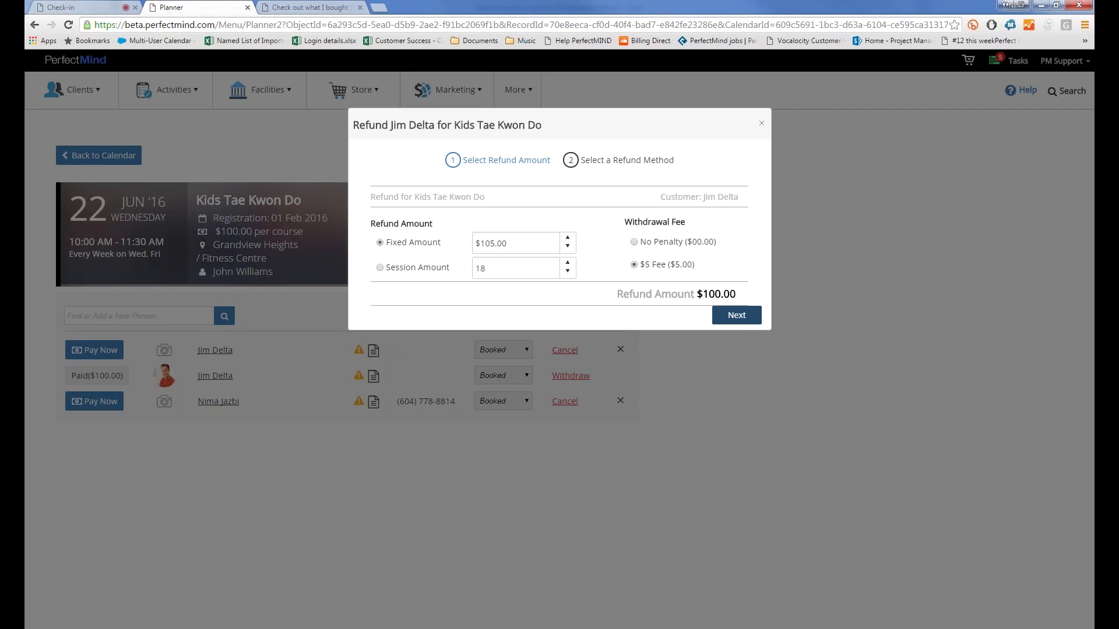
{"action": "left_click", "coordinate": [735, 315]}
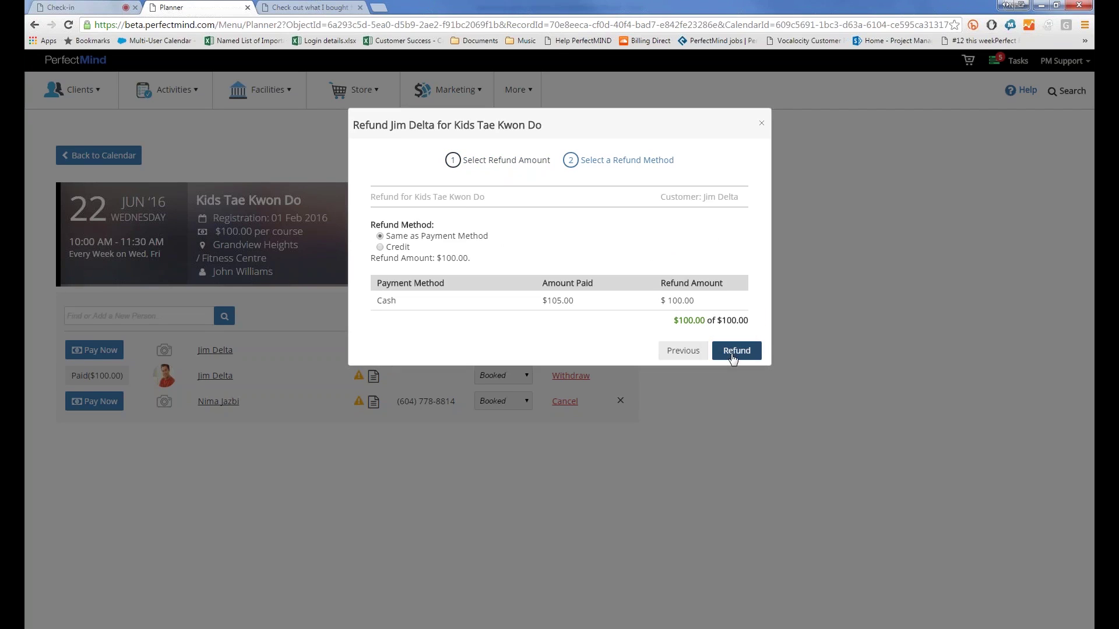
Step: Refund the $100.00 as account credit and close the success message
{"action": "left_click", "coordinate": [380, 248]}
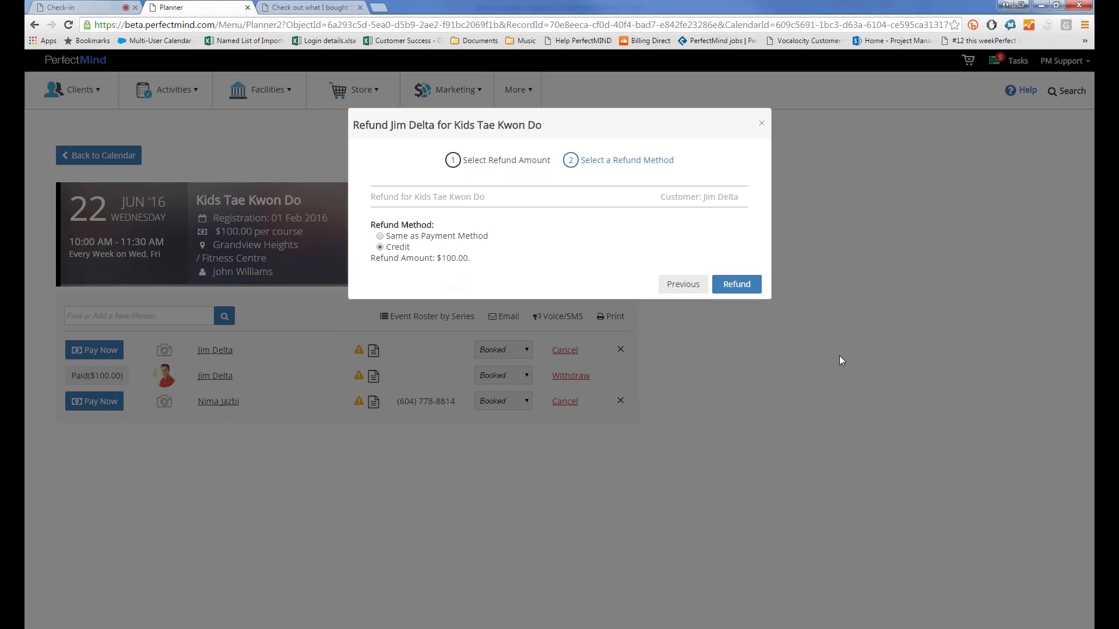
{"action": "left_click", "coordinate": [737, 289]}
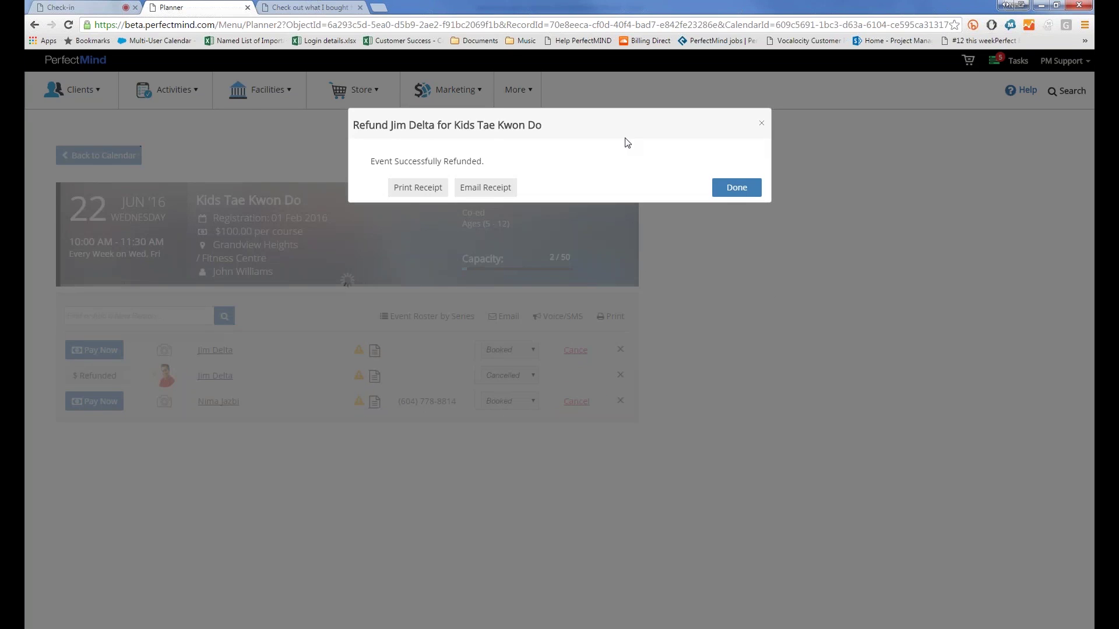
{"action": "left_click", "coordinate": [739, 193]}
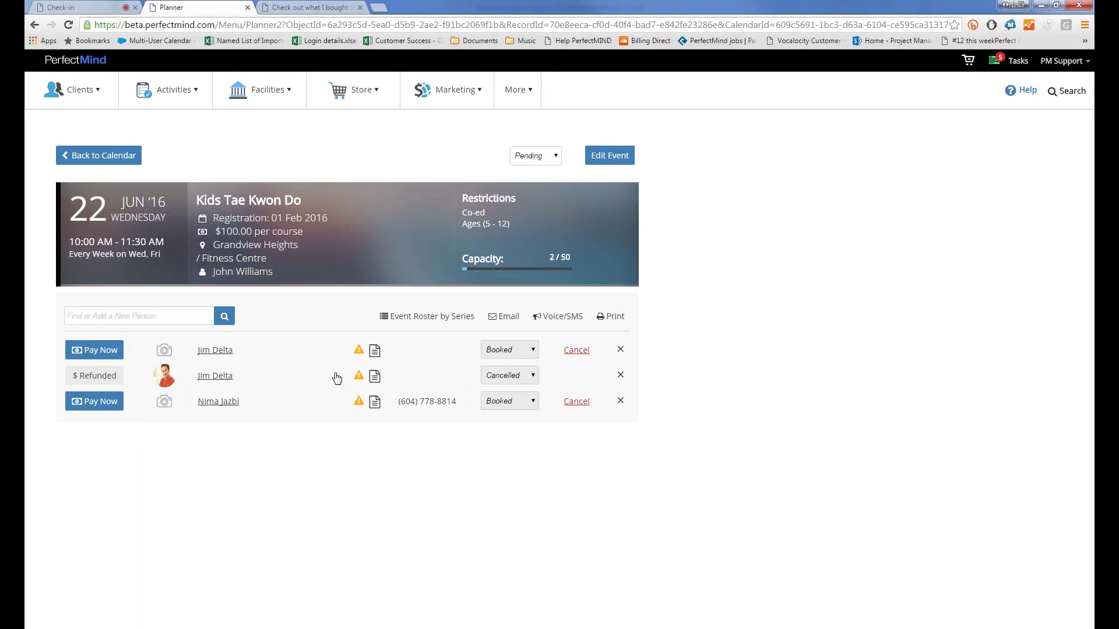
Step: Re-add the withdrawn client by name search, dismiss the uniform notice, and start paying their booking
{"action": "left_click", "coordinate": [158, 319]}
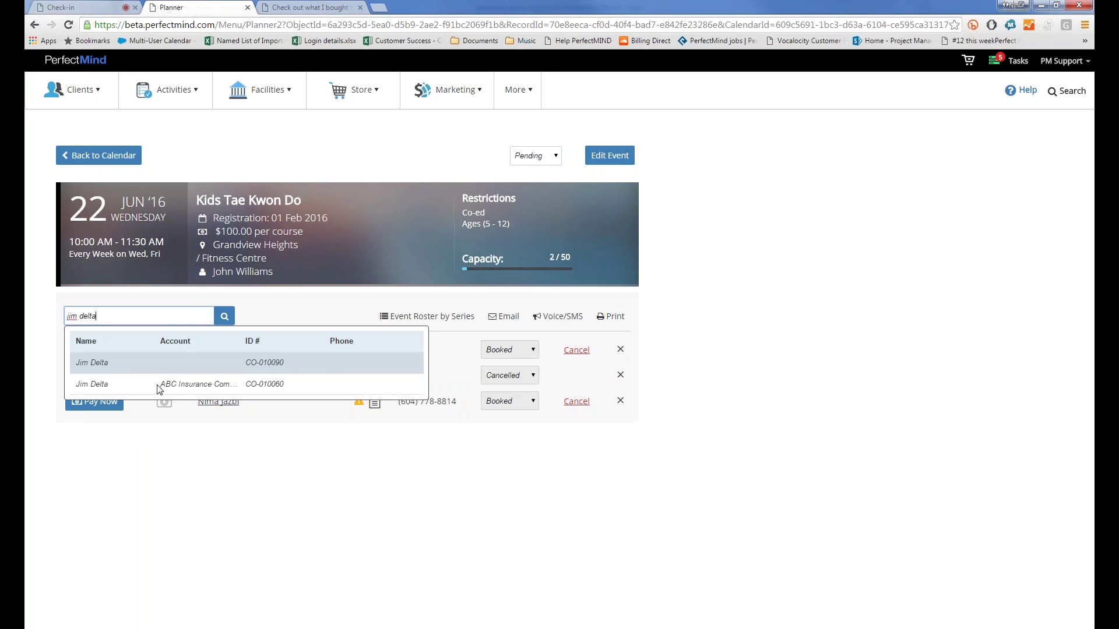
{"action": "left_click", "coordinate": [156, 387]}
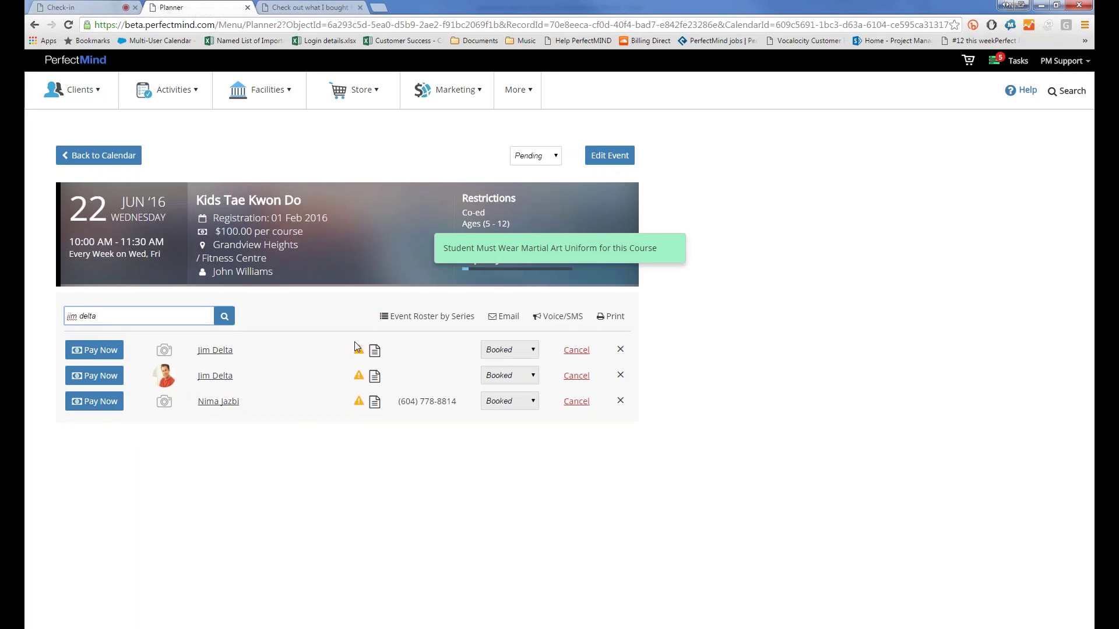
{"action": "left_click", "coordinate": [649, 258]}
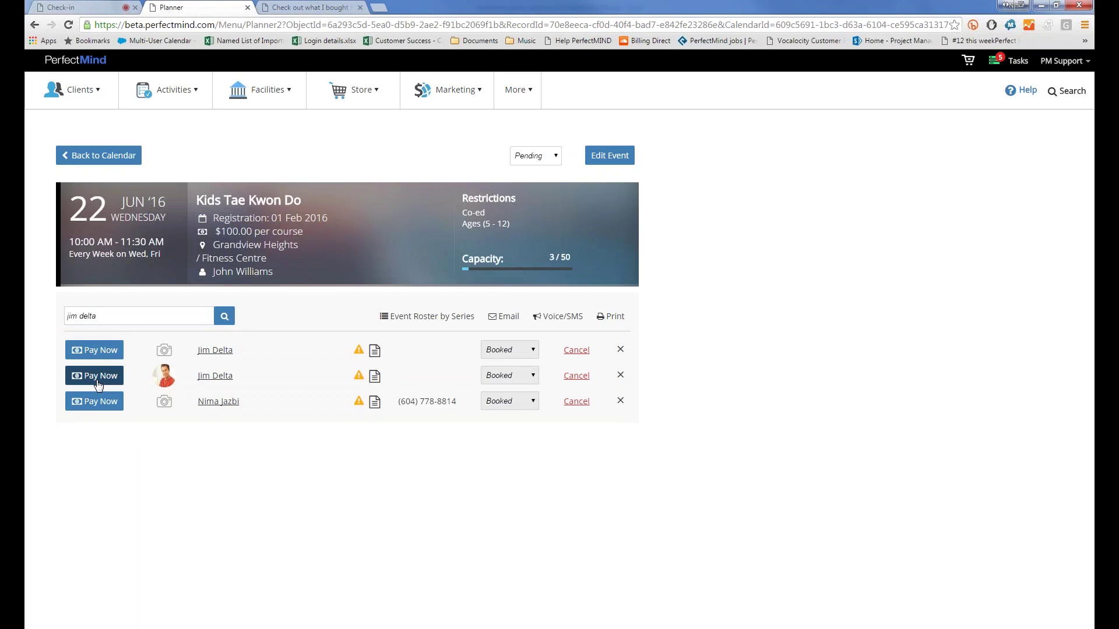
{"action": "left_click", "coordinate": [97, 377]}
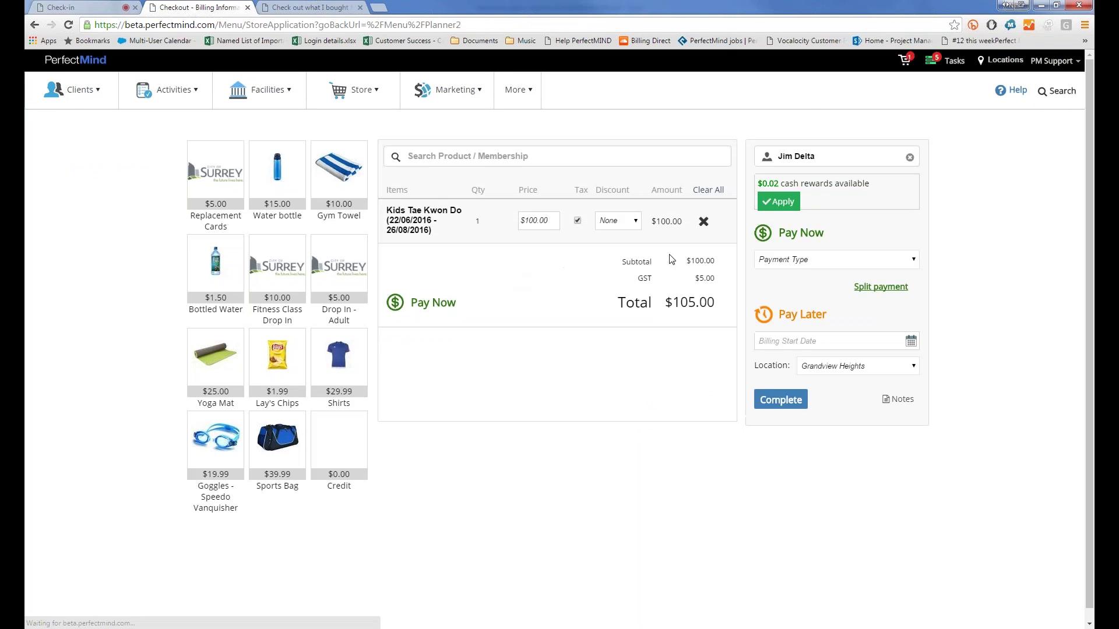
Step: Apply the $100.00 account credit, pay the remaining $5.00 in cash, and complete checkout
{"action": "left_click", "coordinate": [807, 260]}
{"action": "left_click", "coordinate": [792, 323]}
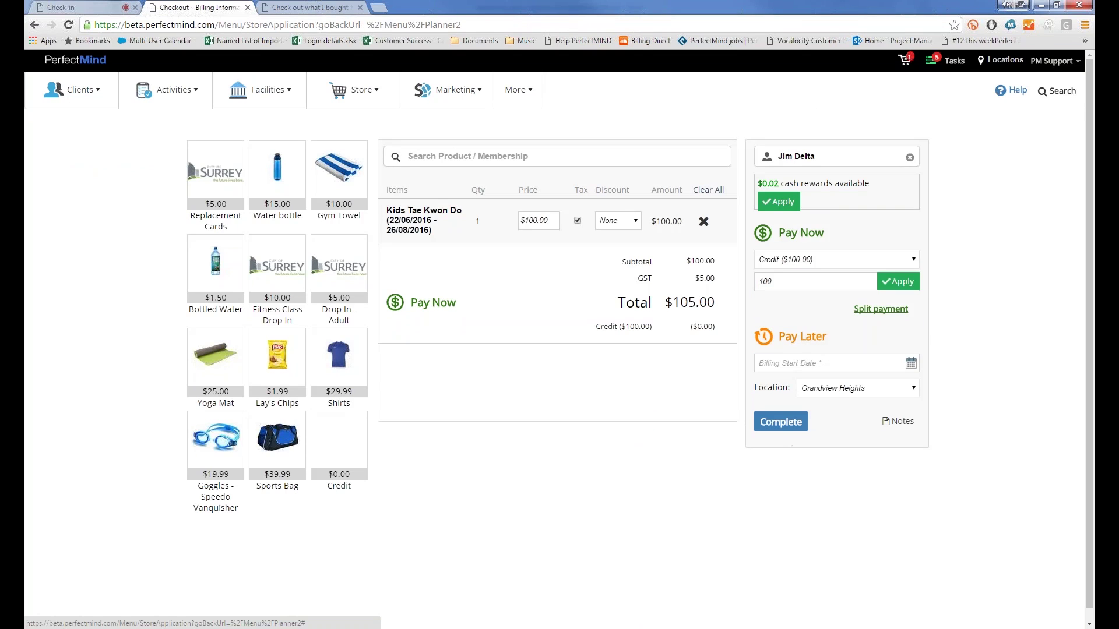
{"action": "left_click", "coordinate": [898, 281]}
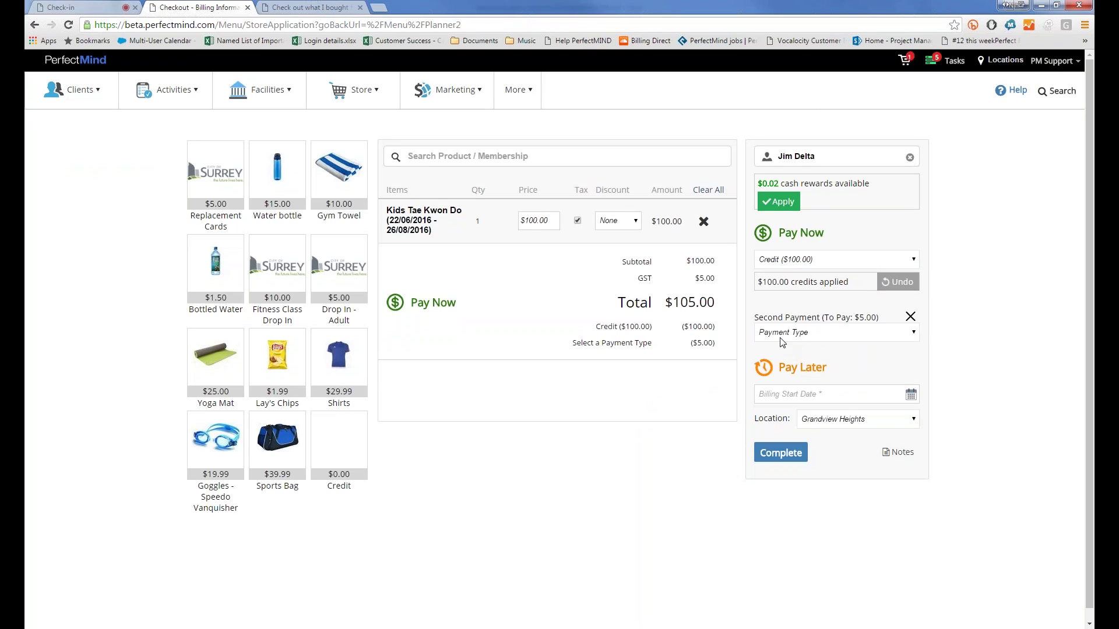
{"action": "left_click", "coordinate": [834, 335]}
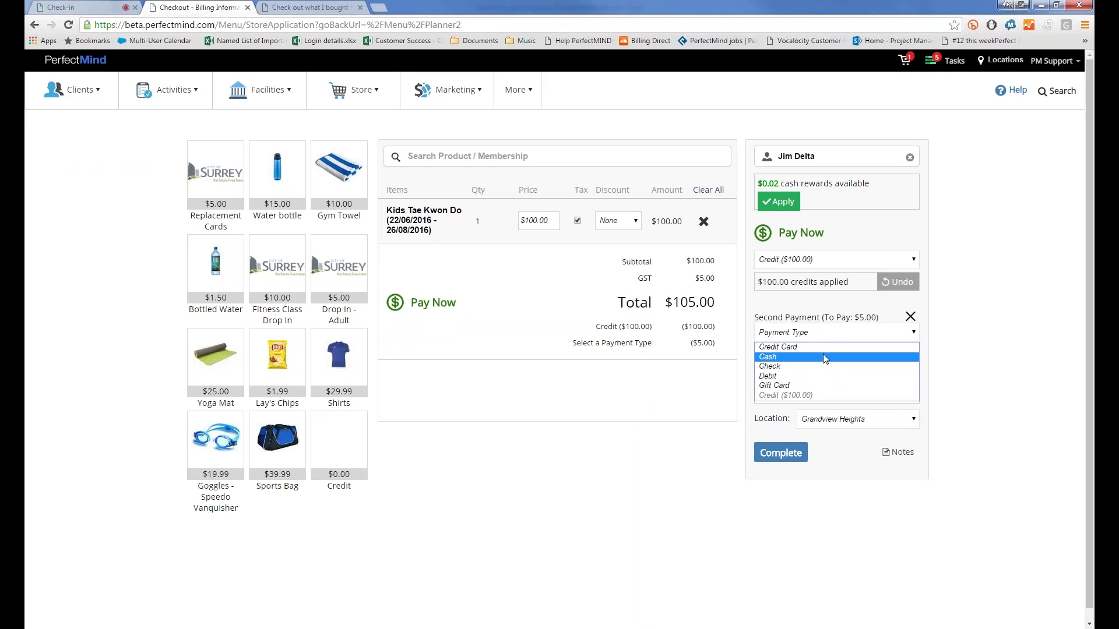
{"action": "left_click", "coordinate": [825, 357]}
{"action": "left_click", "coordinate": [790, 490]}
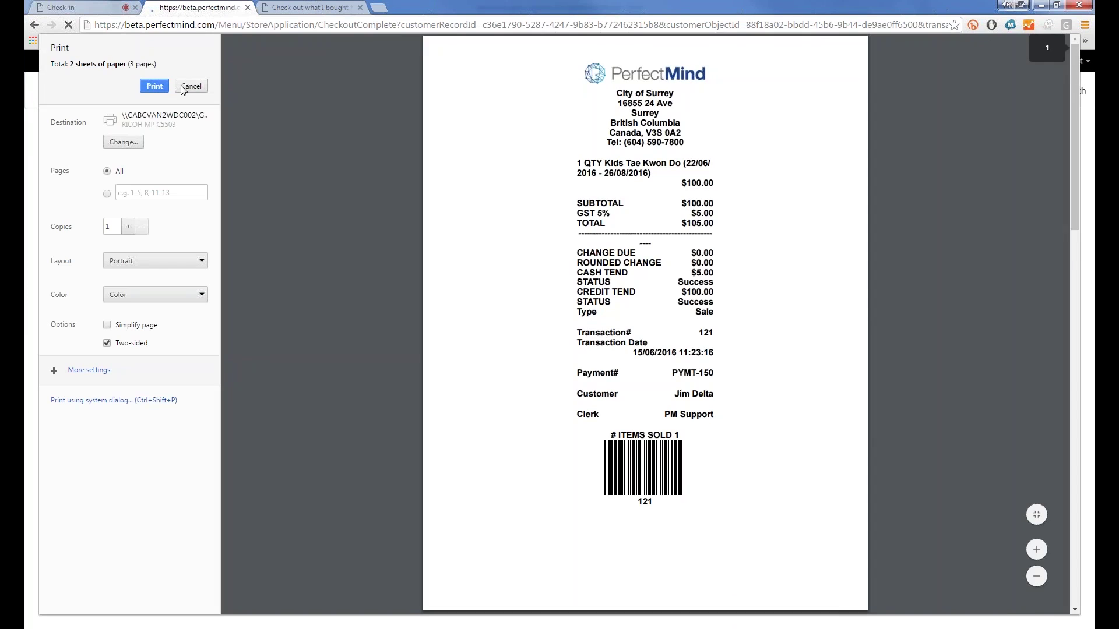
Step: Print the purchase receipt, then go back to the Martial Arts calendar list
{"action": "left_click", "coordinate": [167, 87]}
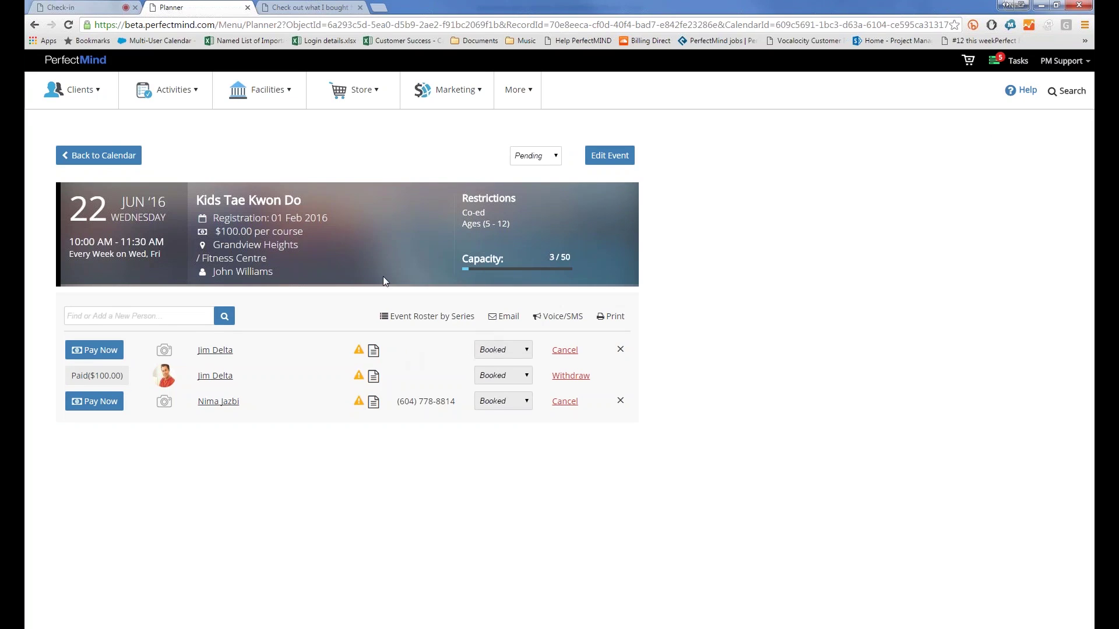
{"action": "left_click", "coordinate": [132, 161]}
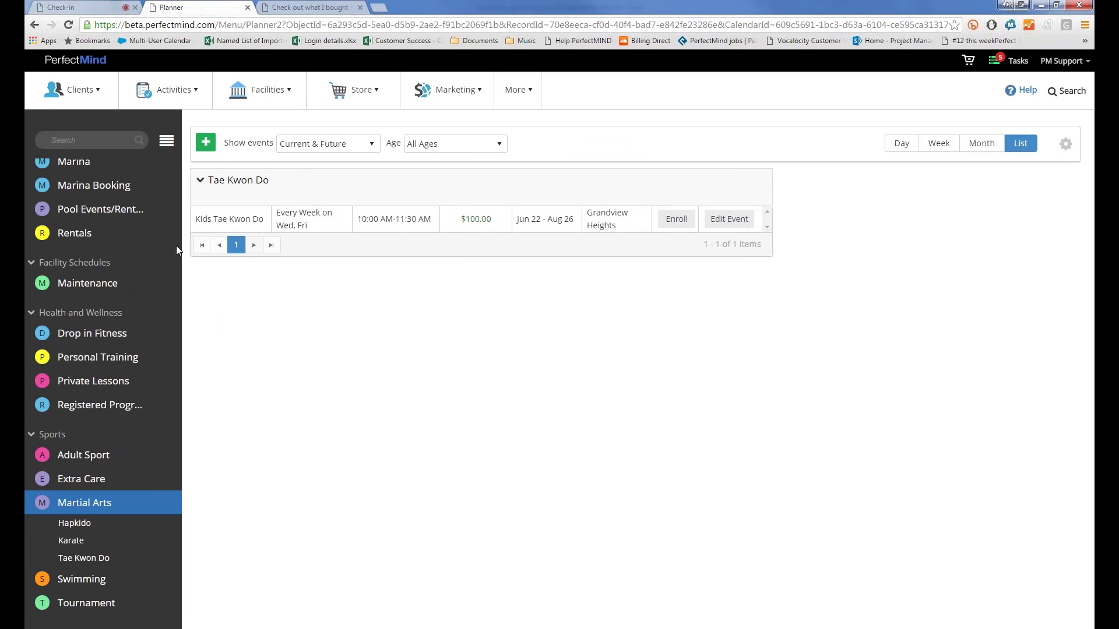
Step: Set the Martial Arts calendar's time scale to 15 in its settings
{"action": "left_click", "coordinate": [166, 503]}
{"action": "left_click", "coordinate": [134, 523]}
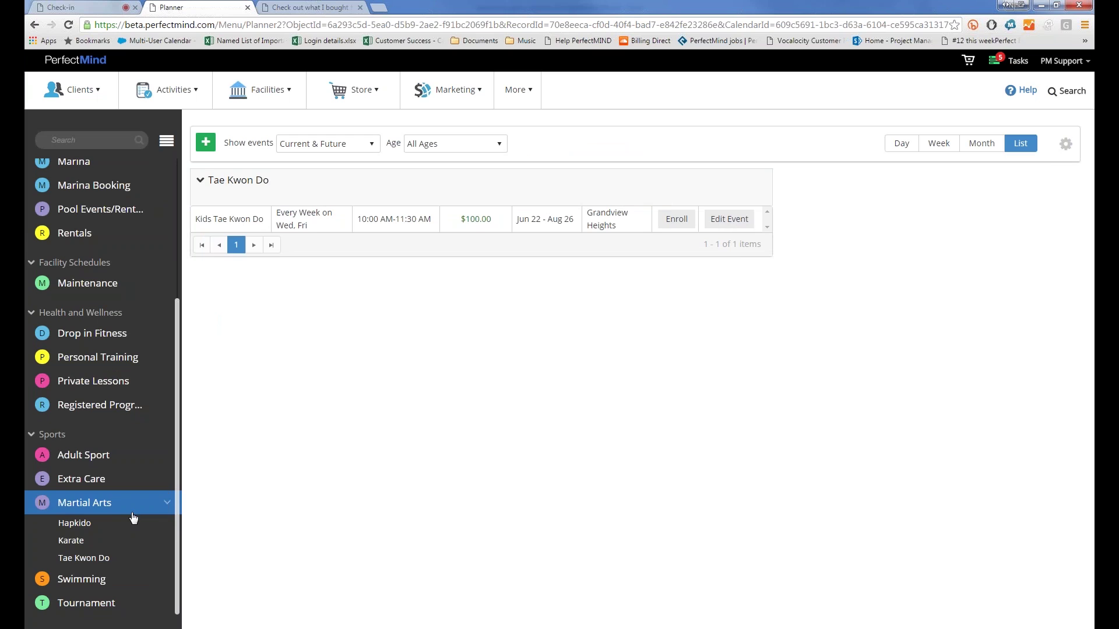
{"action": "scroll", "coordinate": [71, 331], "scroll_direction": "down", "scroll_amount": 6}
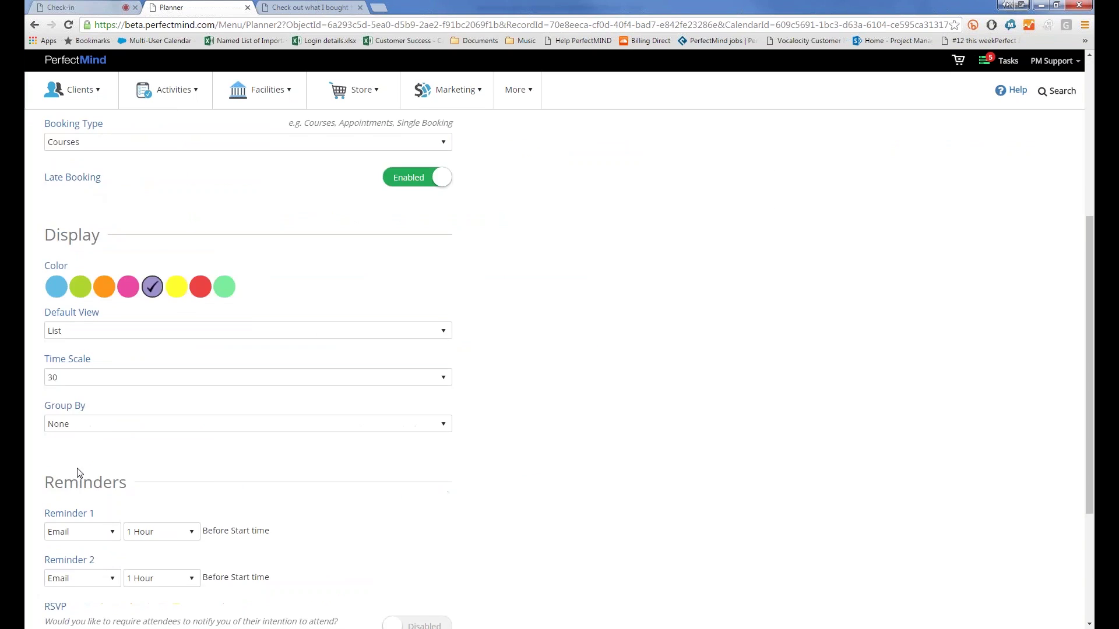
{"action": "left_click", "coordinate": [71, 331]}
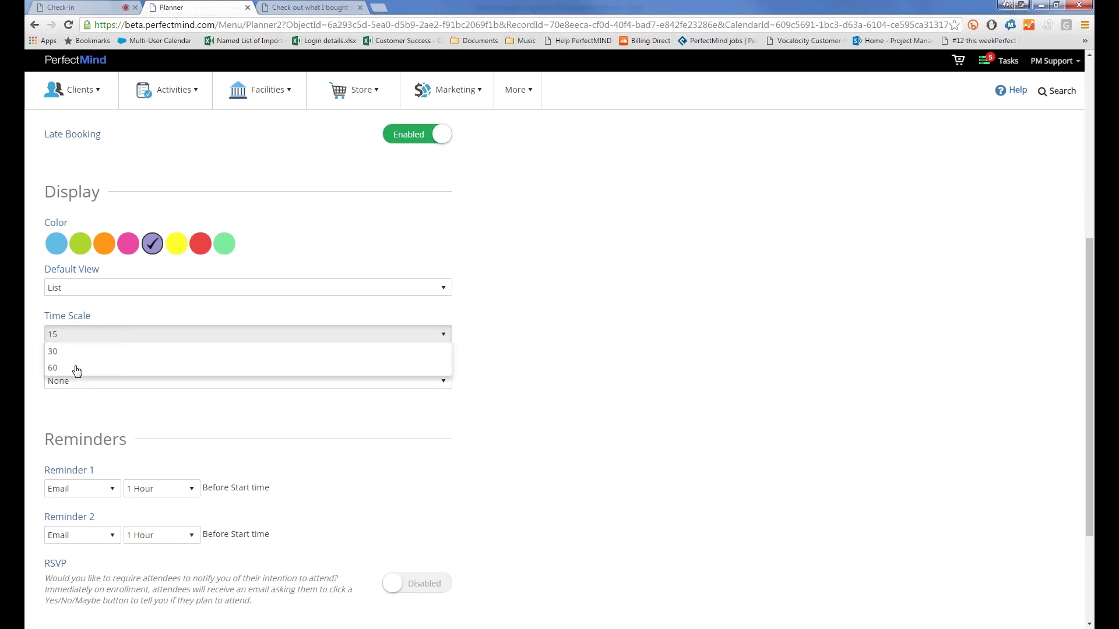
{"action": "left_click", "coordinate": [73, 367]}
Step: Return to the planner and show it in Week view for June 19–25, 2016
{"action": "scroll", "coordinate": [114, 349], "scroll_direction": "up", "scroll_amount": 6}
{"action": "left_click", "coordinate": [64, 136]}
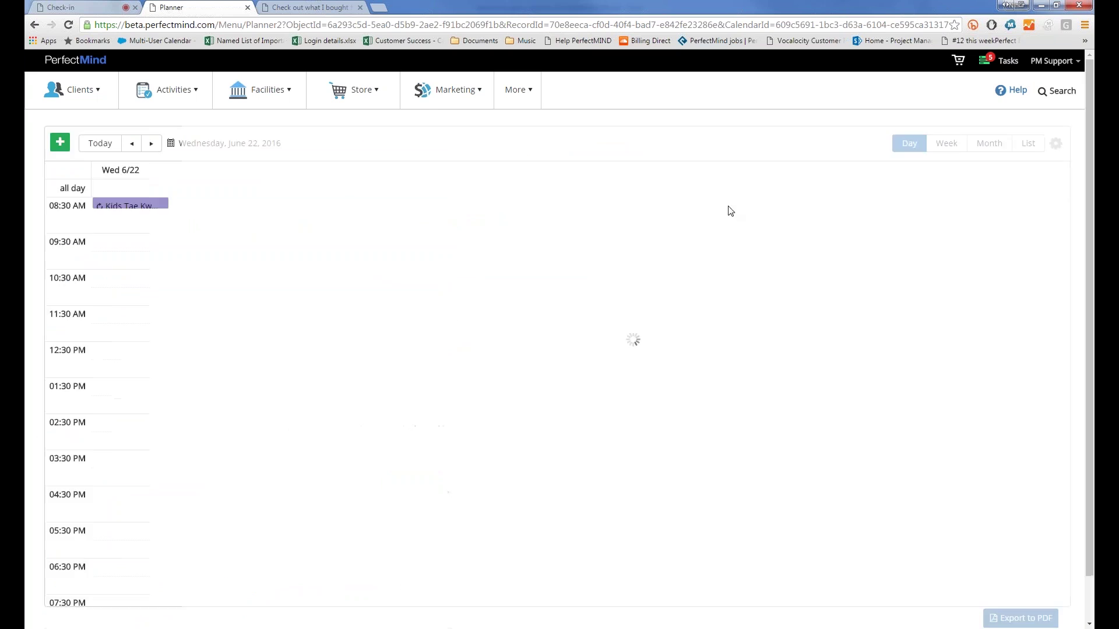
{"action": "left_click", "coordinate": [940, 148]}
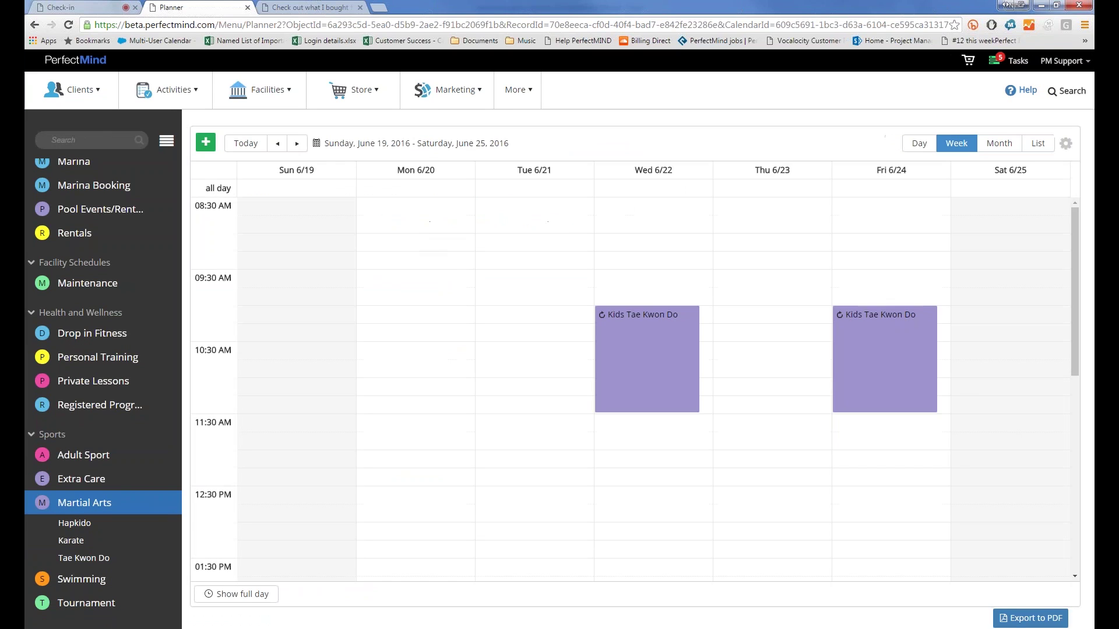
{"action": "left_click", "coordinate": [535, 287]}
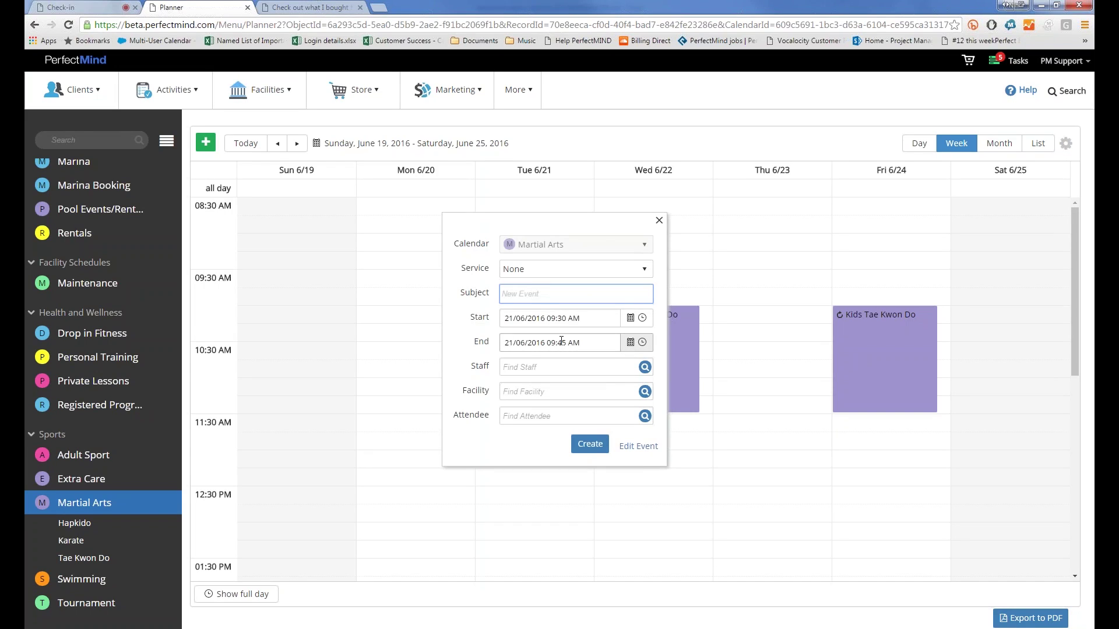
{"action": "left_click", "coordinate": [658, 221]}
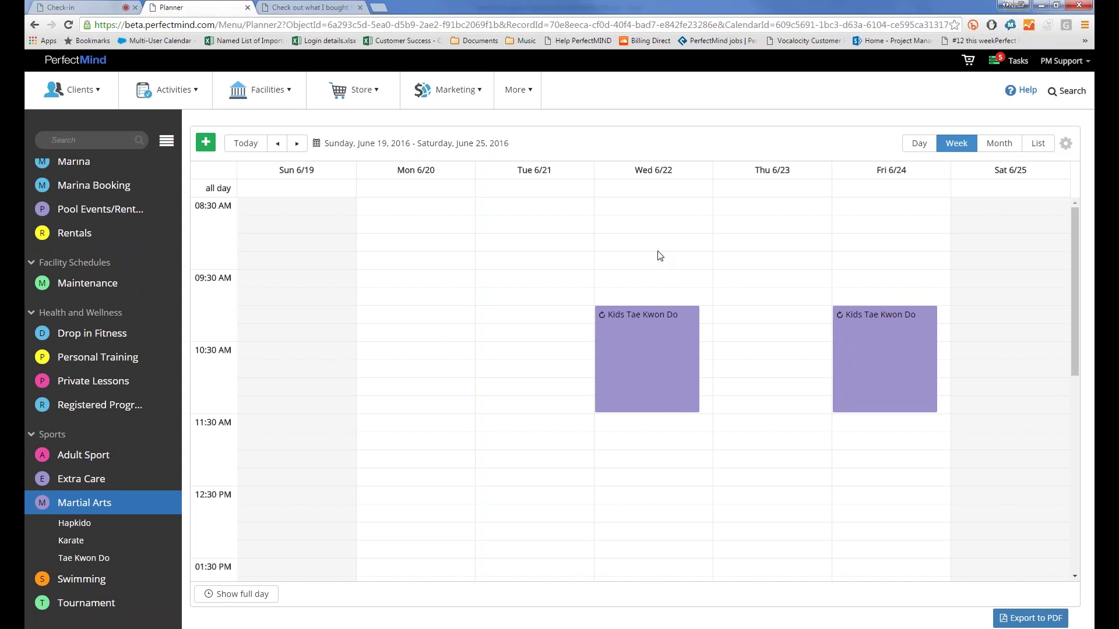
{"action": "left_click", "coordinate": [659, 256]}
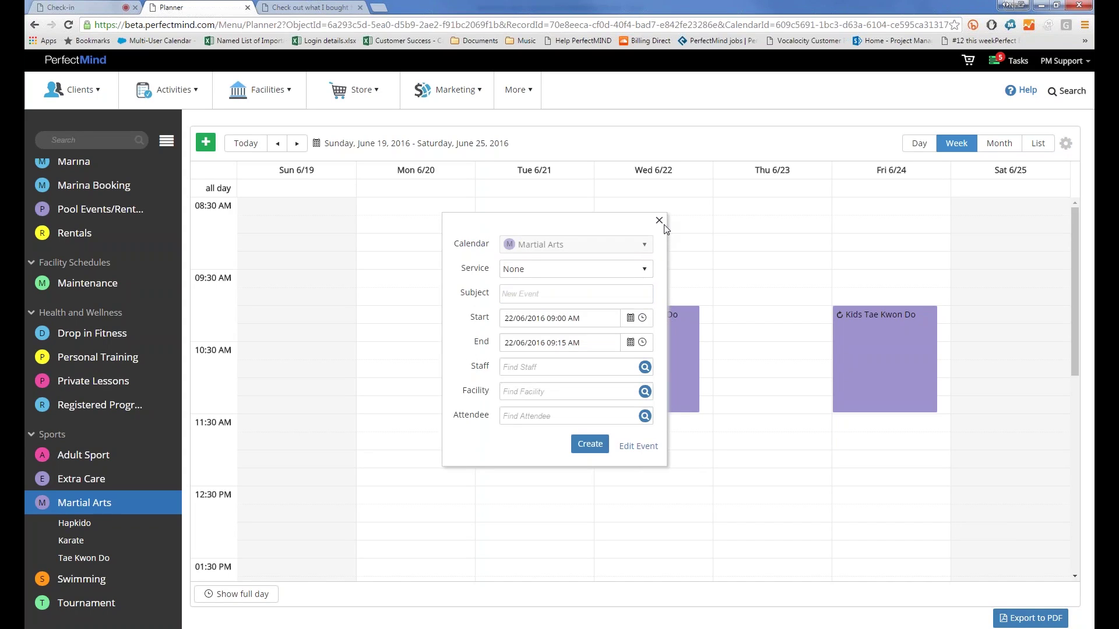
{"action": "left_click", "coordinate": [658, 220]}
{"action": "left_click", "coordinate": [789, 283]}
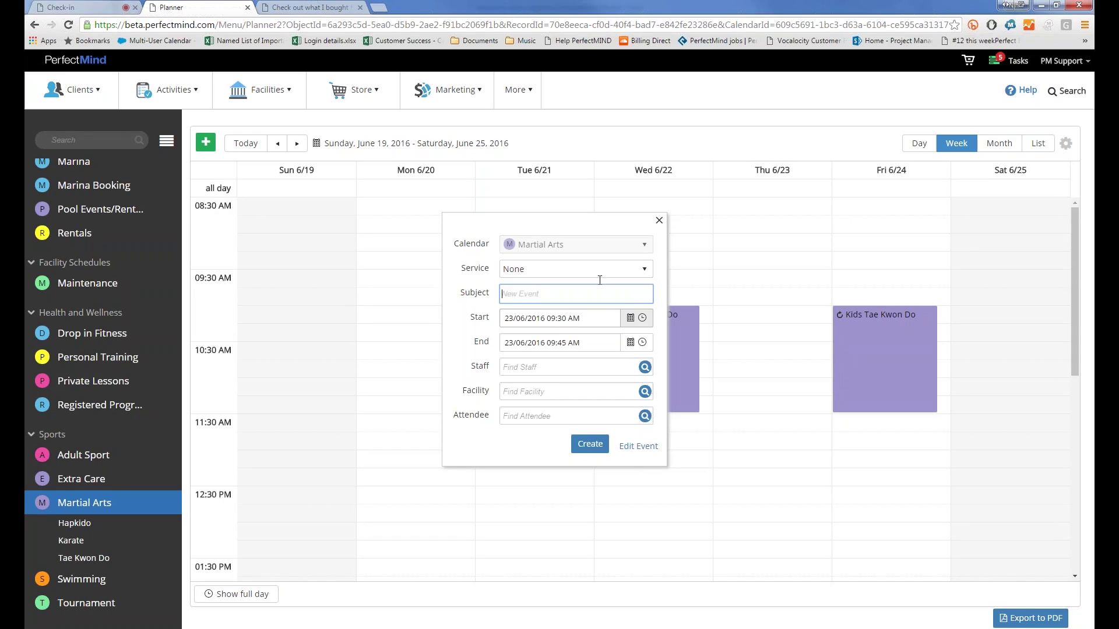
{"action": "left_click", "coordinate": [660, 221]}
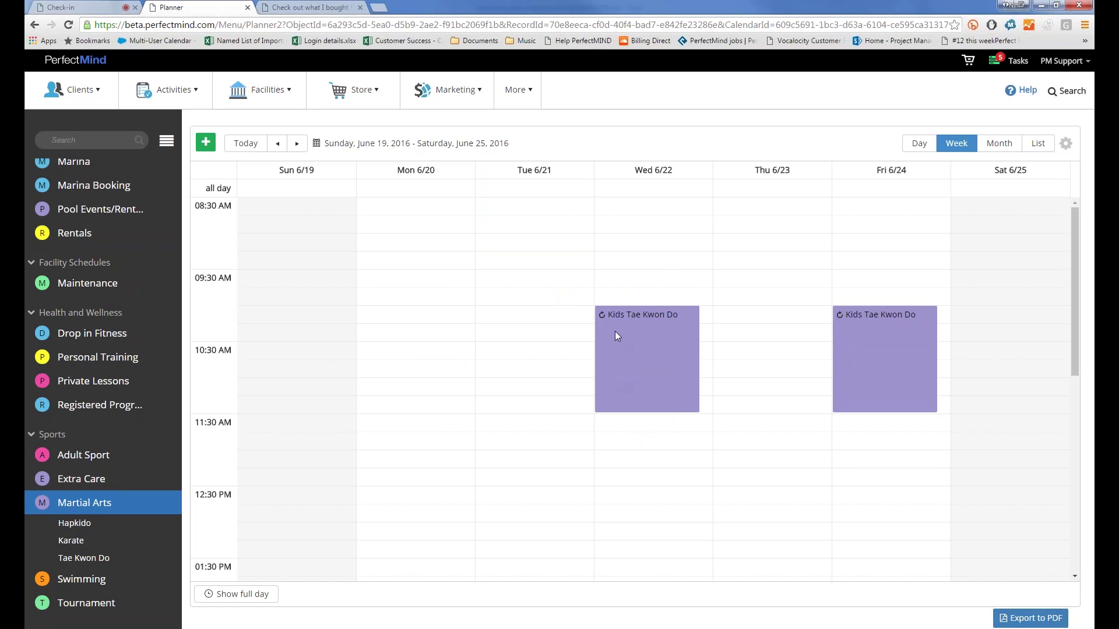
Step: Edit the full Wednesday Kids Tae Kwon Do series and show its Booking settings
{"action": "left_click", "coordinate": [615, 331]}
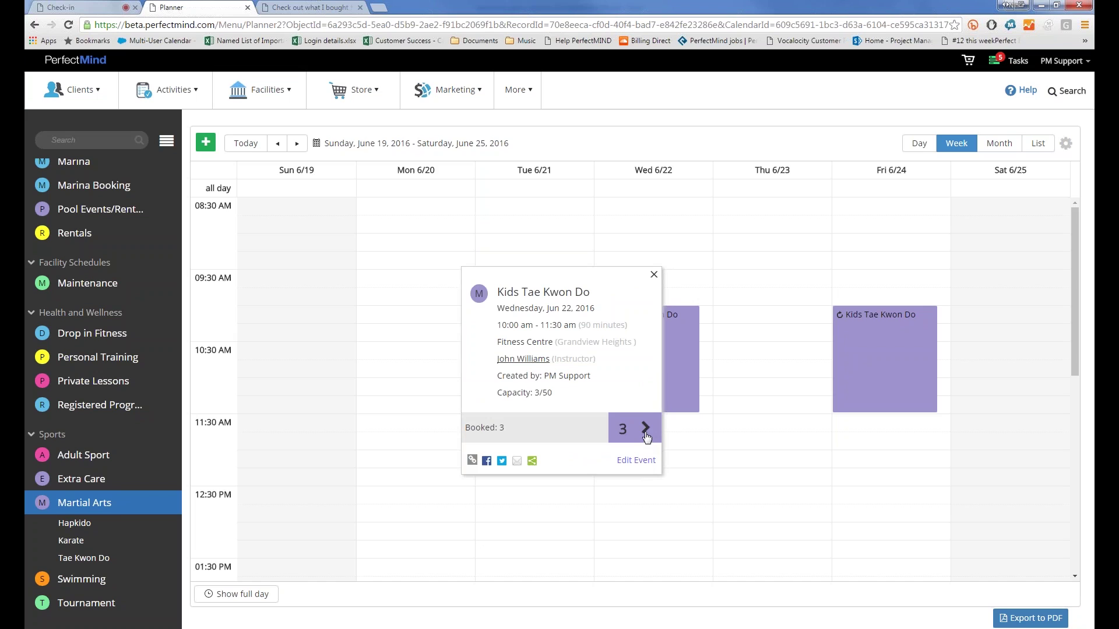
{"action": "left_click", "coordinate": [636, 461]}
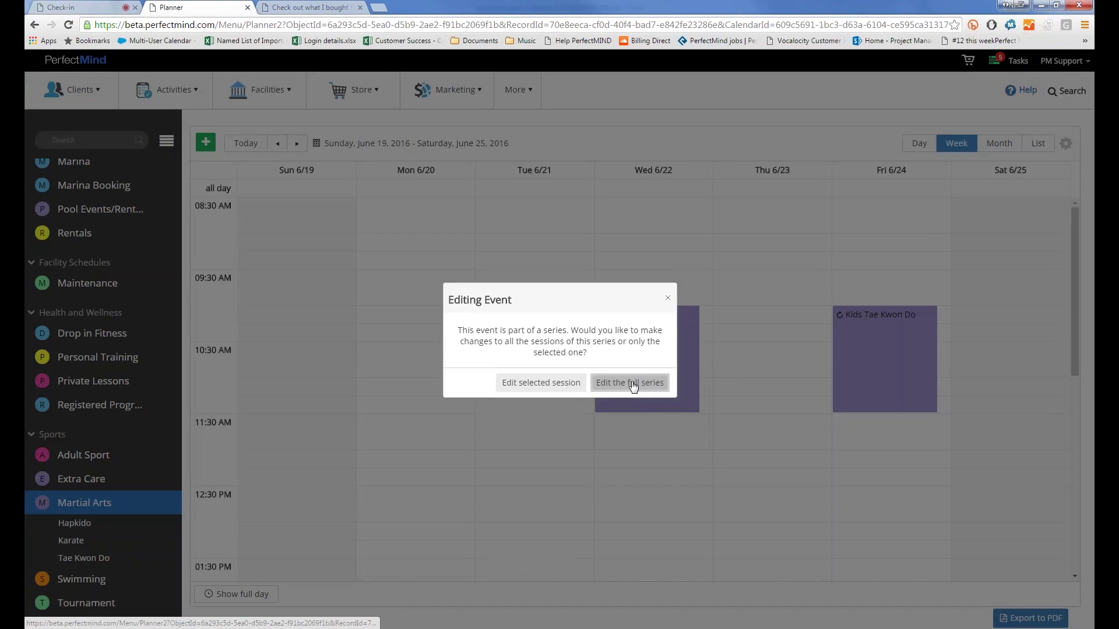
{"action": "left_click", "coordinate": [631, 383]}
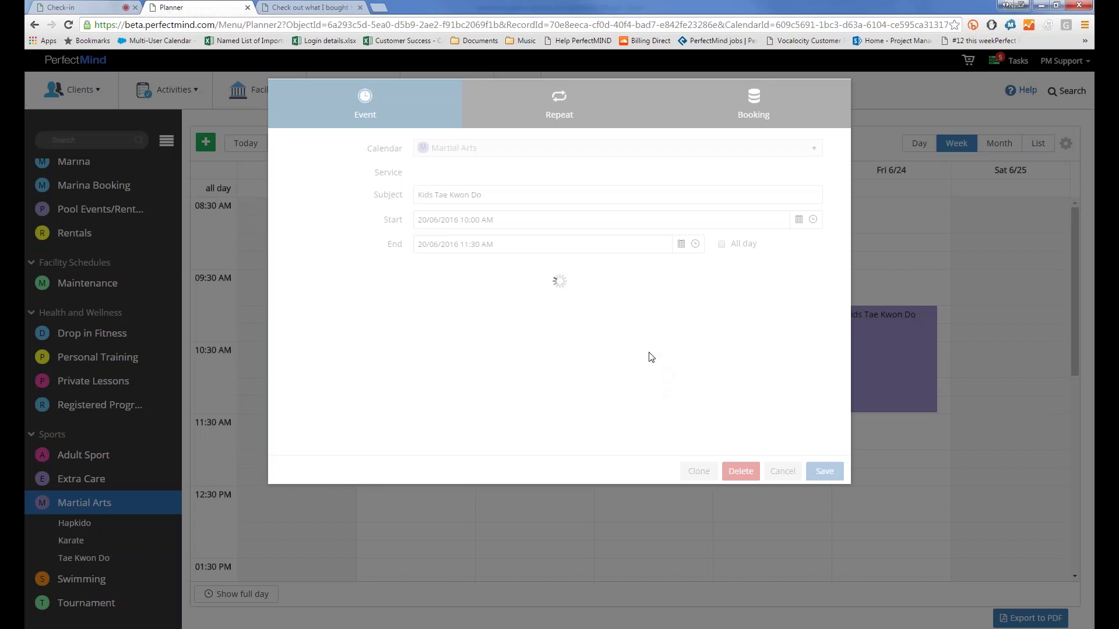
{"action": "left_click", "coordinate": [716, 116]}
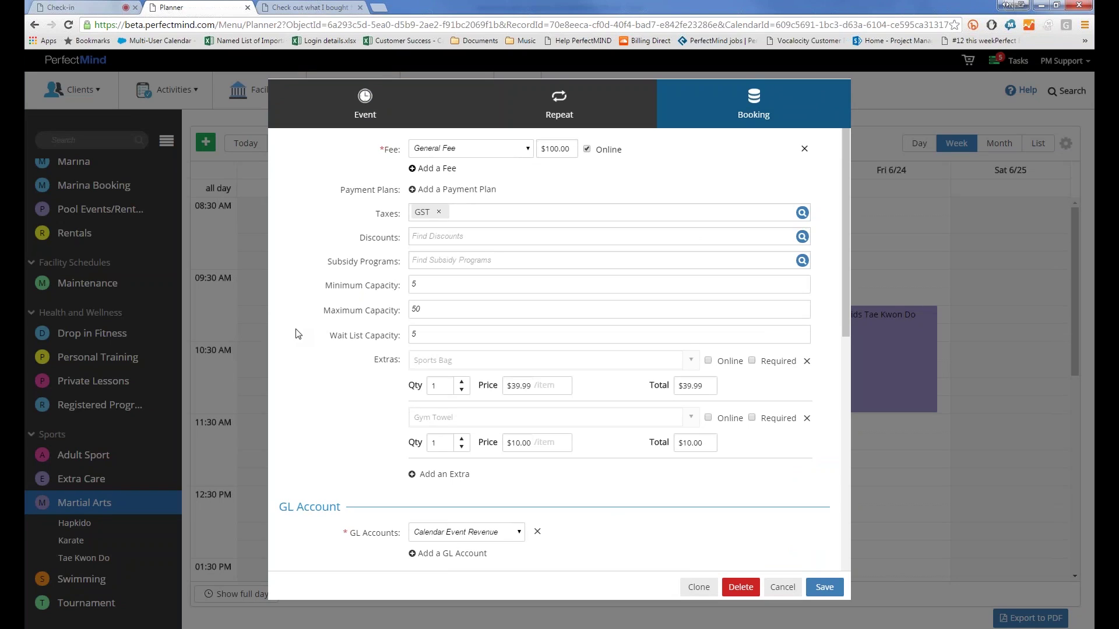
Step: Mark the Sports Bag extra as Required
{"action": "left_click", "coordinate": [752, 361]}
Step: Add a new extra and choose Projector from the Equipment items
{"action": "left_click", "coordinate": [428, 475]}
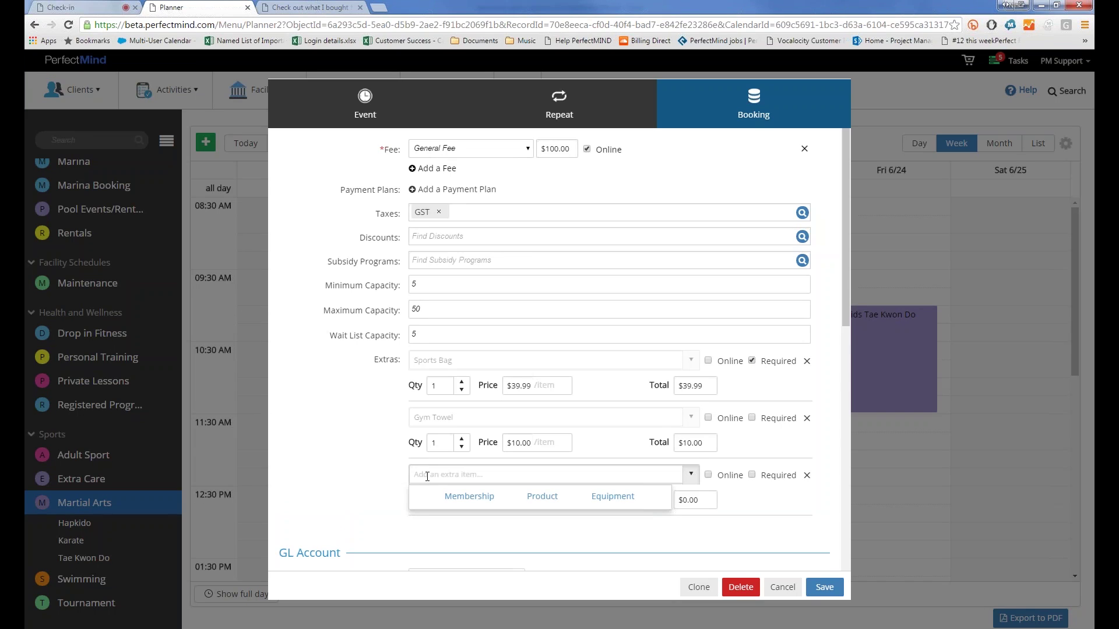
{"action": "left_click", "coordinate": [536, 501]}
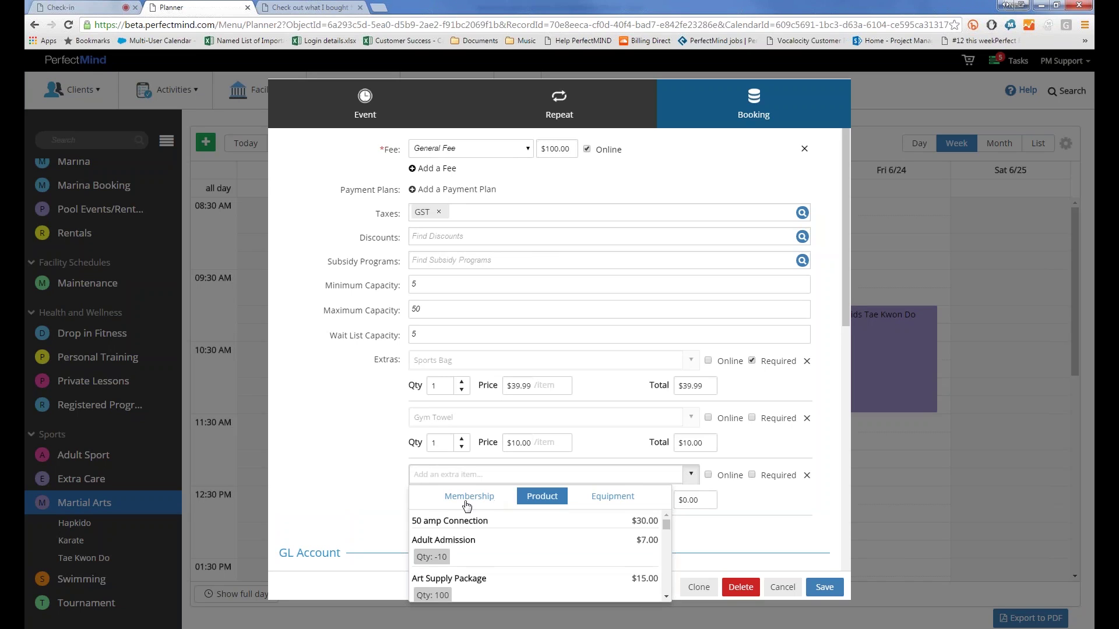
{"action": "left_click", "coordinate": [464, 497]}
{"action": "scroll", "coordinate": [490, 554], "scroll_direction": "down", "scroll_amount": 10}
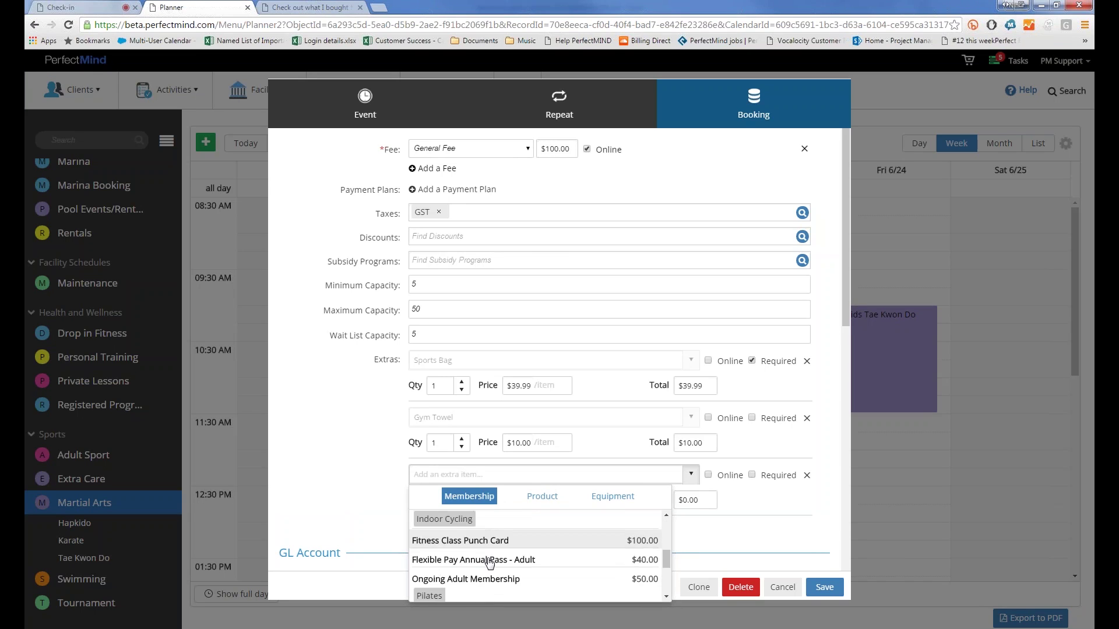
{"action": "scroll", "coordinate": [490, 563], "scroll_direction": "up", "scroll_amount": 5}
{"action": "left_click", "coordinate": [547, 501]}
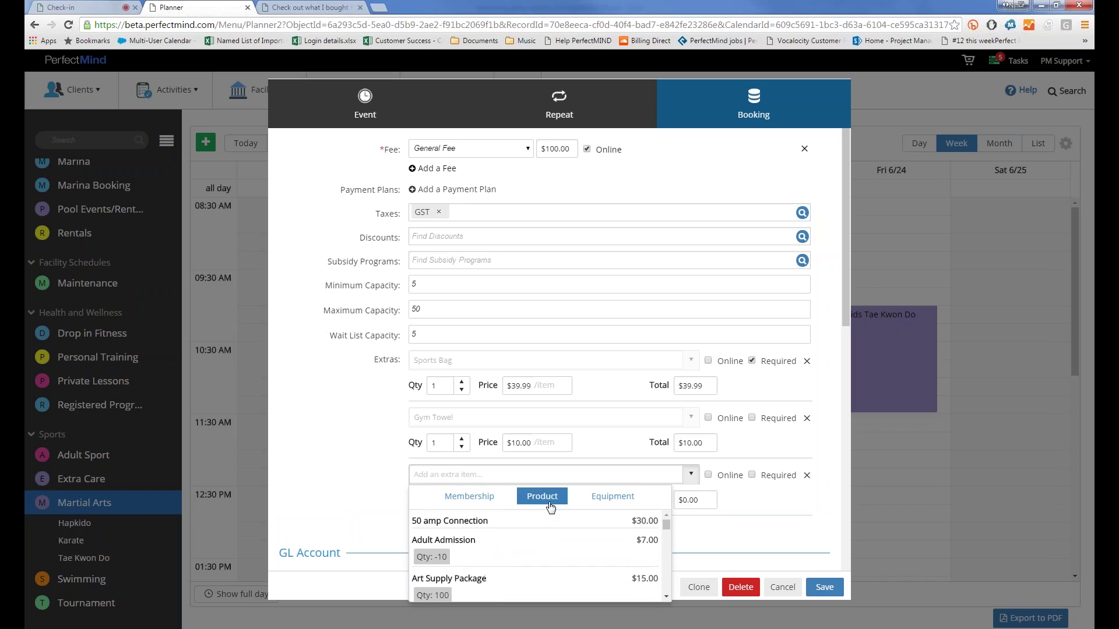
{"action": "scroll", "coordinate": [505, 552], "scroll_direction": "down", "scroll_amount": 5}
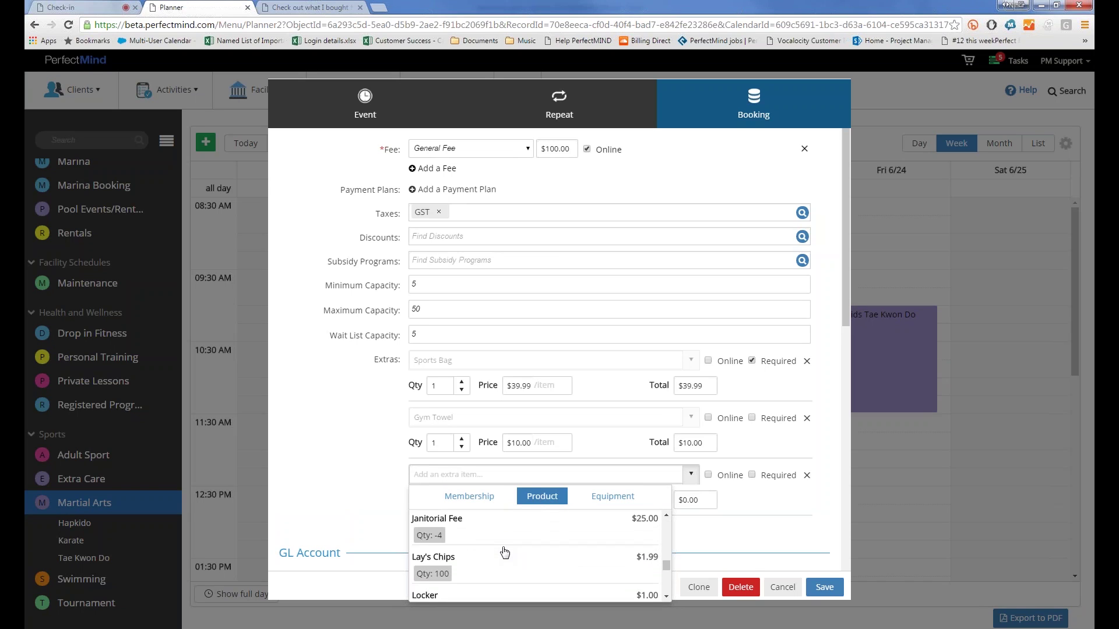
{"action": "scroll", "coordinate": [505, 552], "scroll_direction": "down", "scroll_amount": 5}
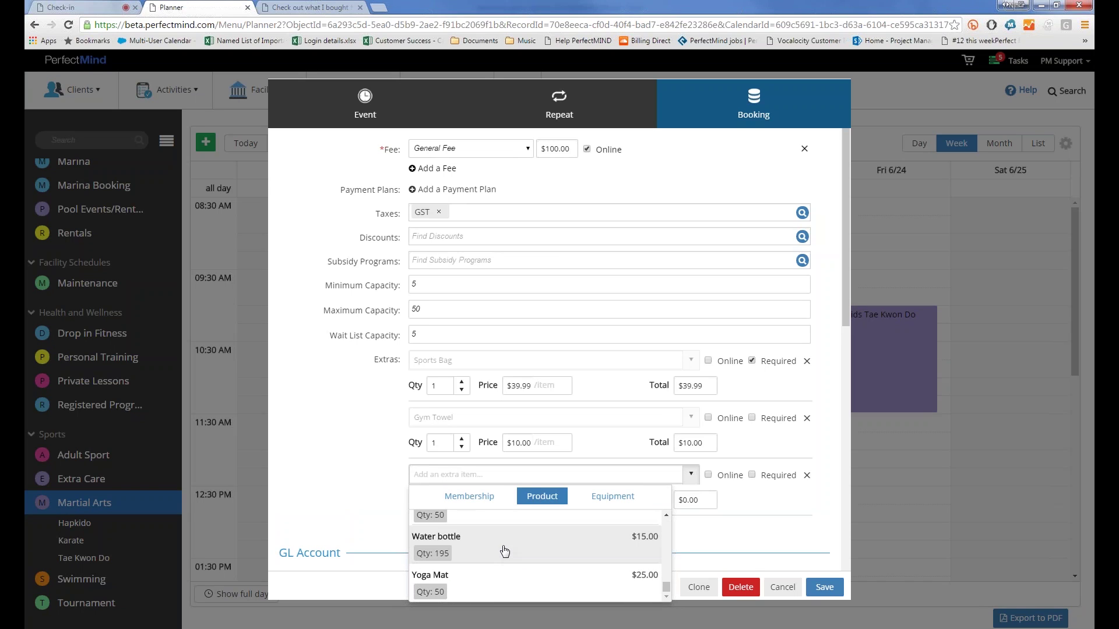
{"action": "scroll", "coordinate": [504, 552], "scroll_direction": "up", "scroll_amount": 3}
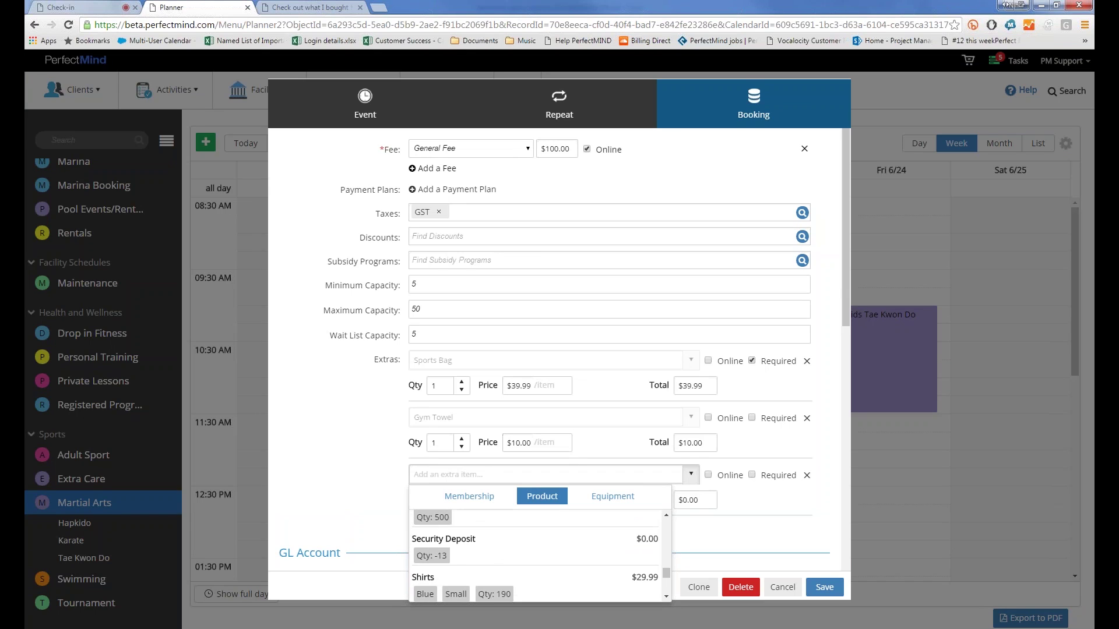
{"action": "left_click", "coordinate": [608, 496]}
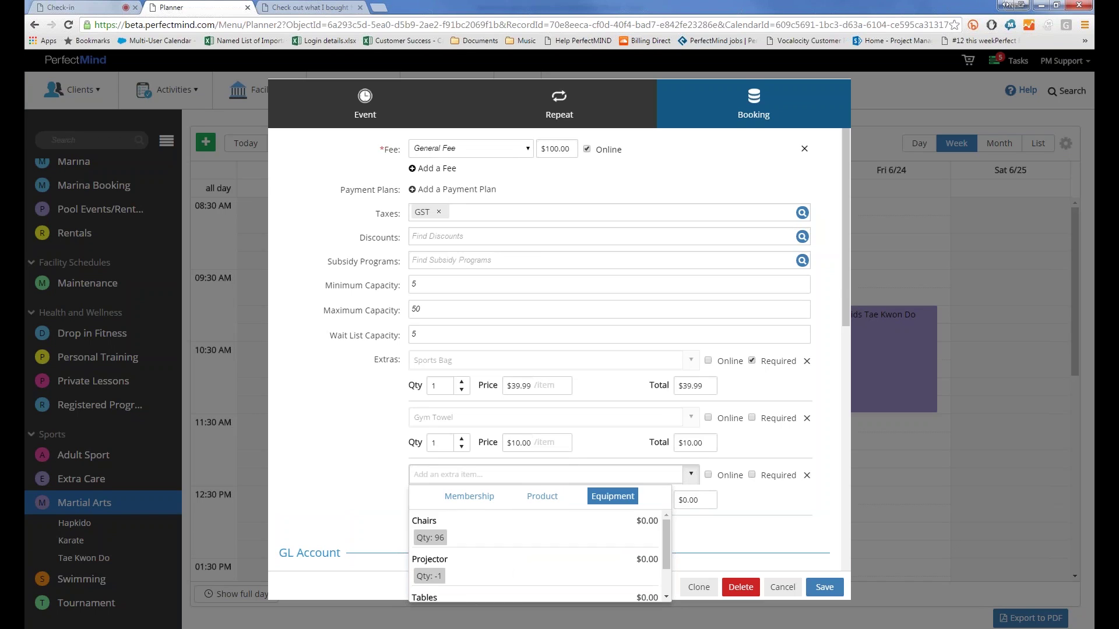
{"action": "scroll", "coordinate": [461, 550], "scroll_direction": "down", "scroll_amount": 1}
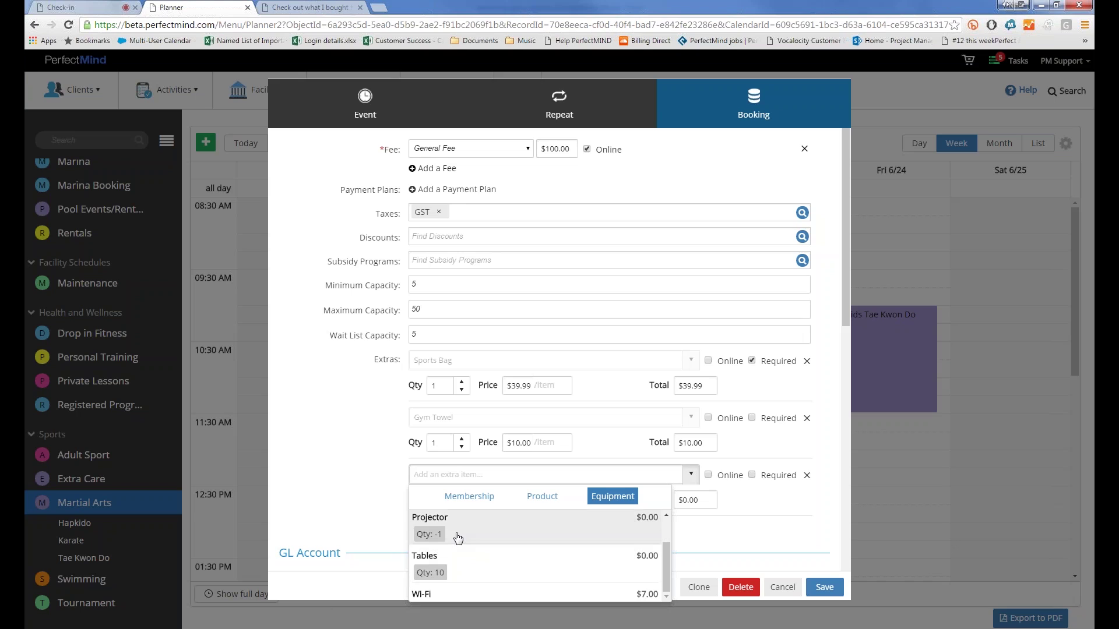
{"action": "left_click", "coordinate": [458, 537]}
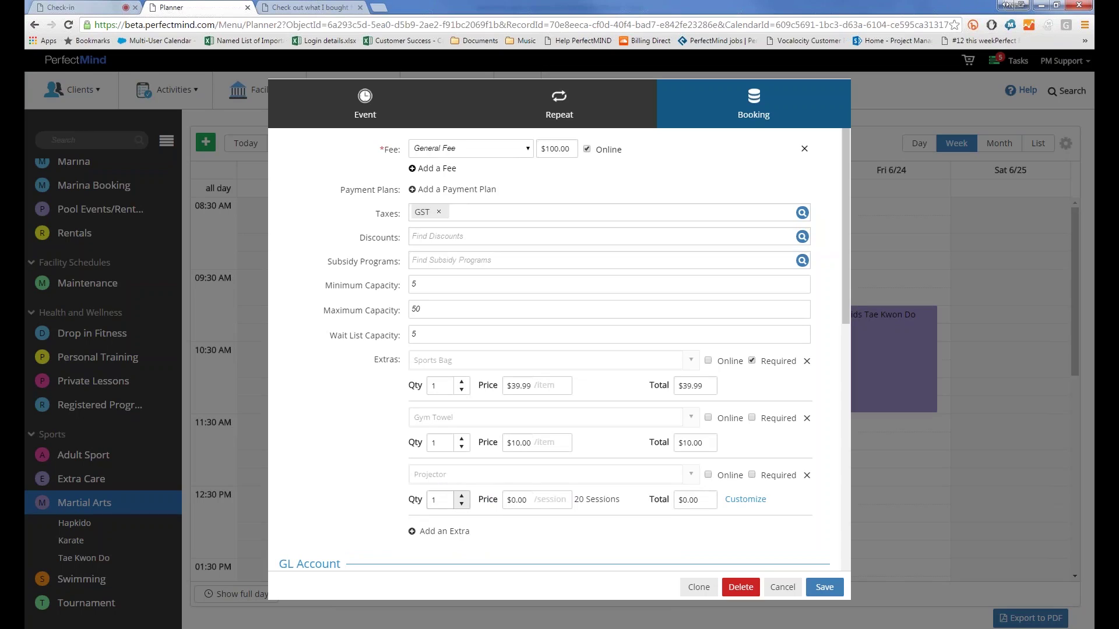
Step: Set the Projector price to 5 per session, totalling $100.00 over 20 sessions
{"action": "left_click", "coordinate": [532, 506]}
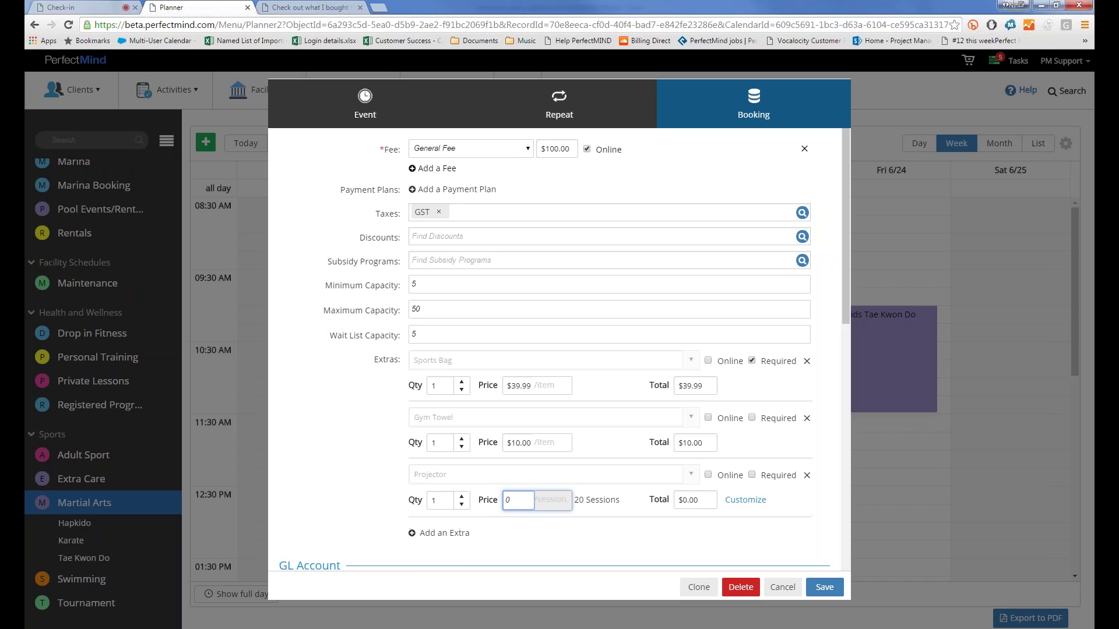
{"action": "double_click", "coordinate": [507, 502]}
{"action": "type", "text": "5"}
{"action": "left_click", "coordinate": [364, 478]}
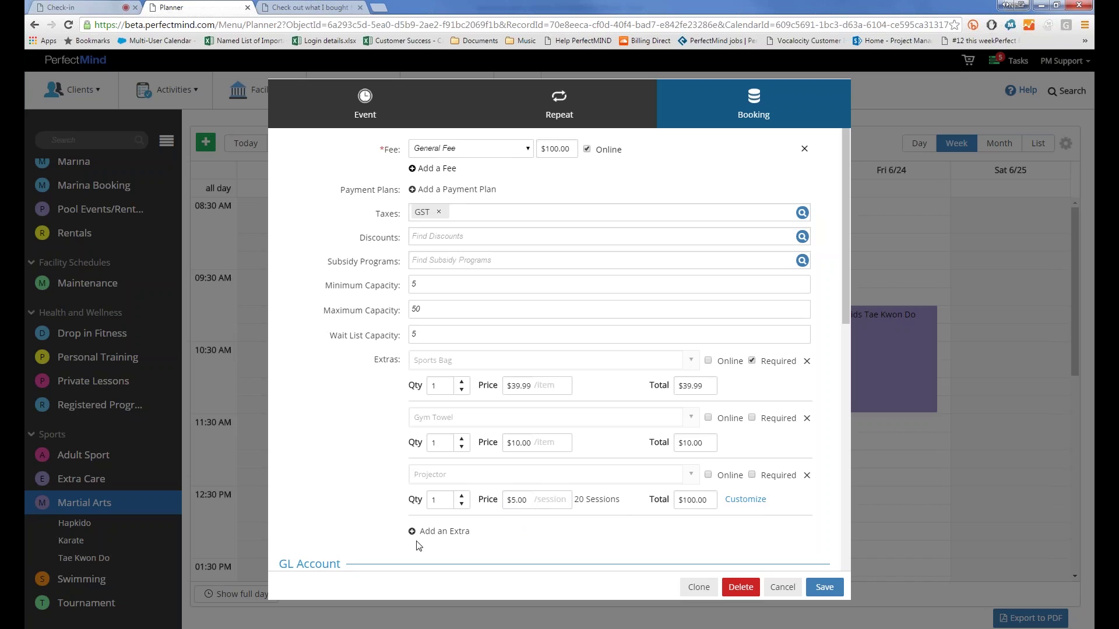
{"action": "left_click", "coordinate": [441, 531]}
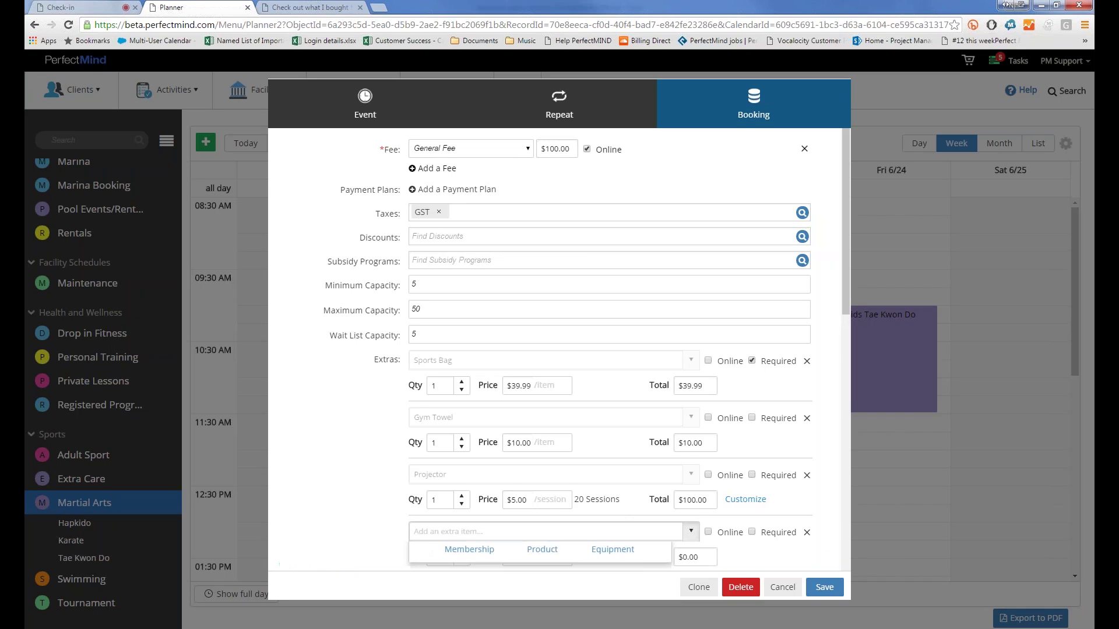
{"action": "left_click", "coordinate": [585, 559]}
{"action": "scroll", "coordinate": [553, 350], "scroll_direction": "down", "scroll_amount": 2}
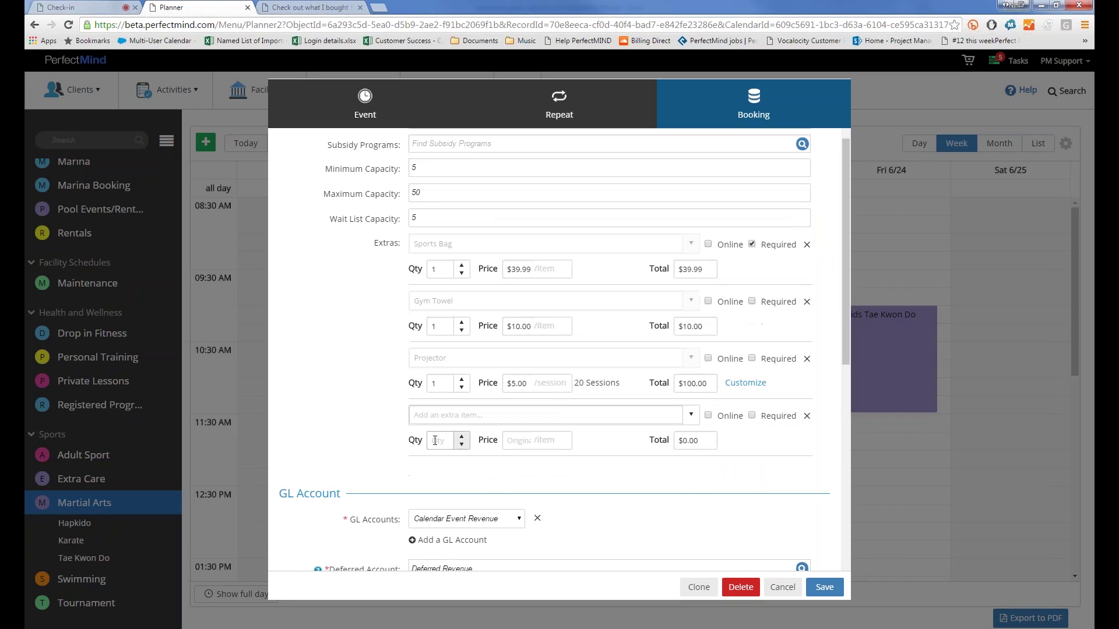
{"action": "left_click", "coordinate": [414, 415]}
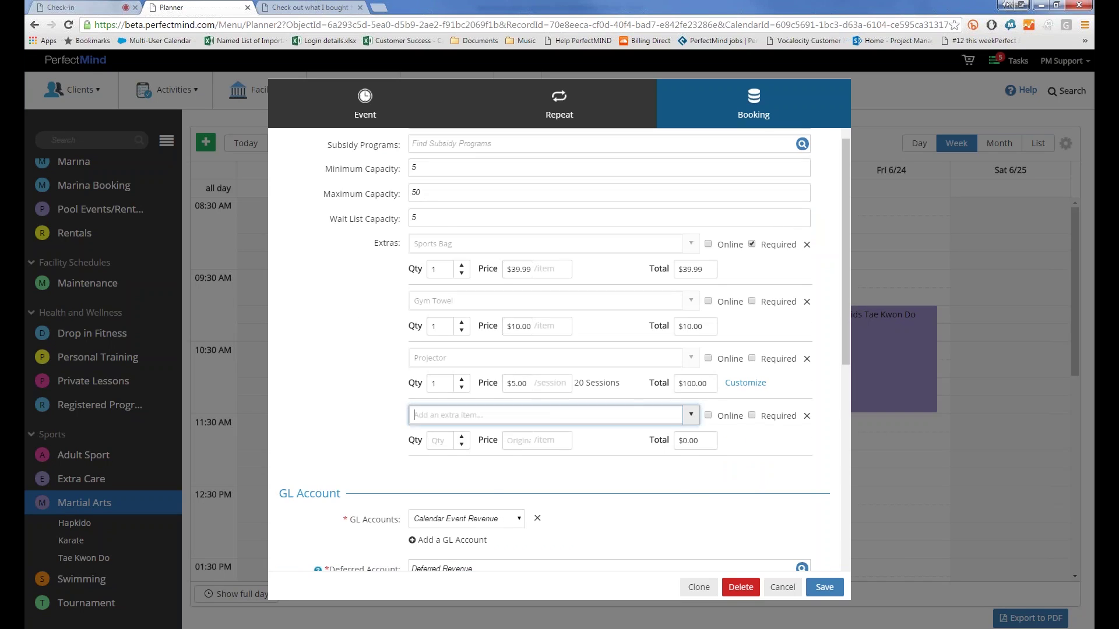
{"action": "left_click", "coordinate": [671, 414]}
{"action": "scroll", "coordinate": [662, 492], "scroll_direction": "down", "scroll_amount": 1}
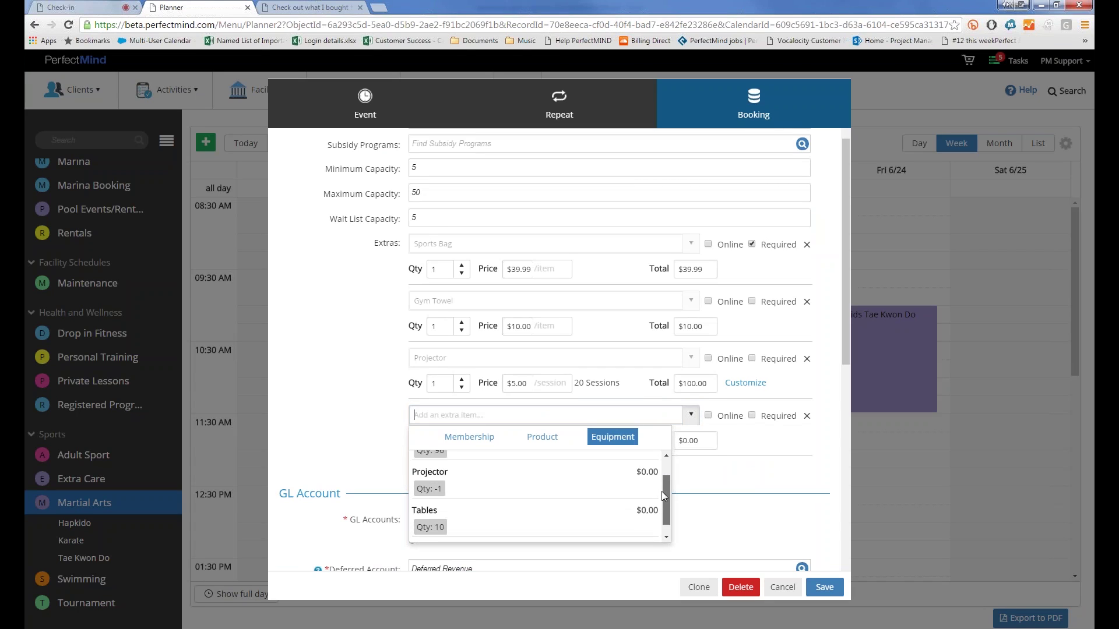
{"action": "scroll", "coordinate": [661, 495], "scroll_direction": "down", "scroll_amount": 1}
{"action": "left_click", "coordinate": [623, 533]}
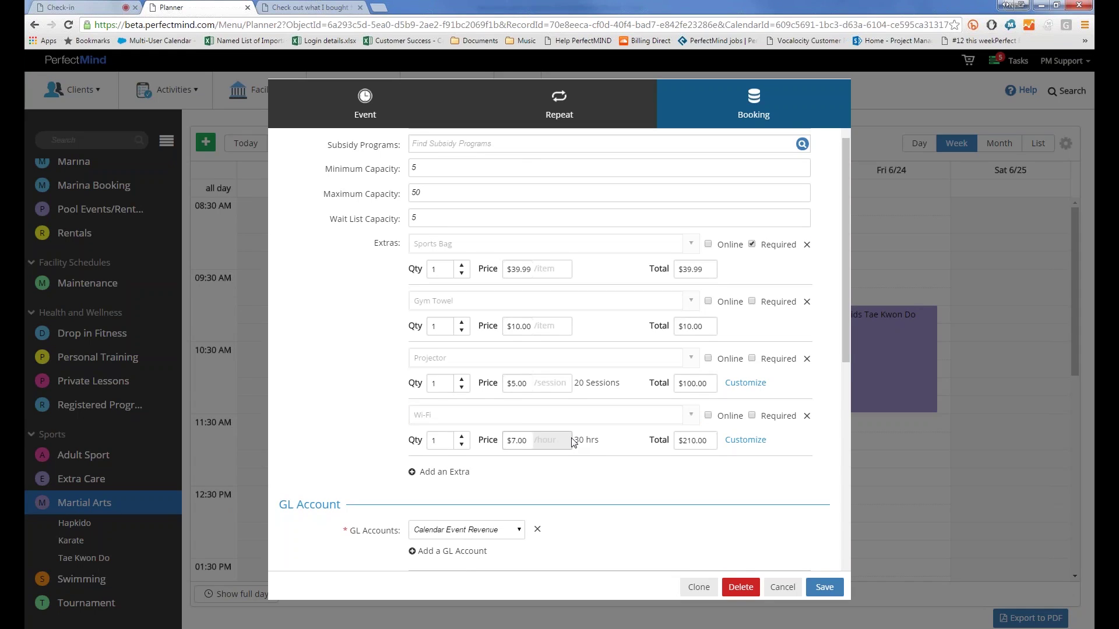
{"action": "left_click_drag", "start_coordinate": [573, 441], "coordinate": [595, 441]}
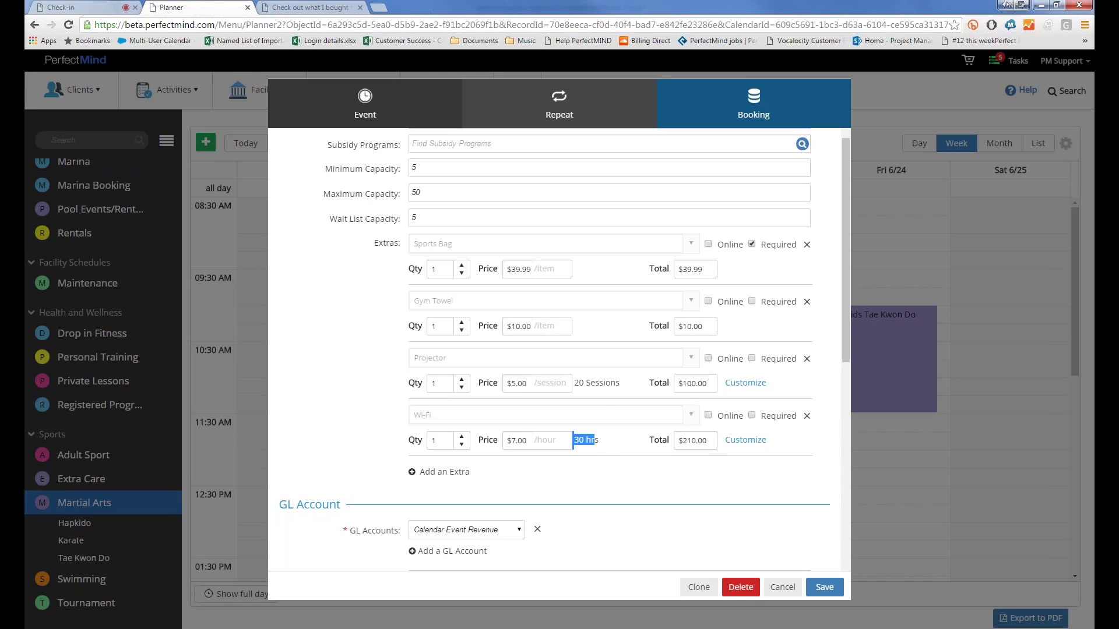
{"action": "left_click", "coordinate": [559, 113]}
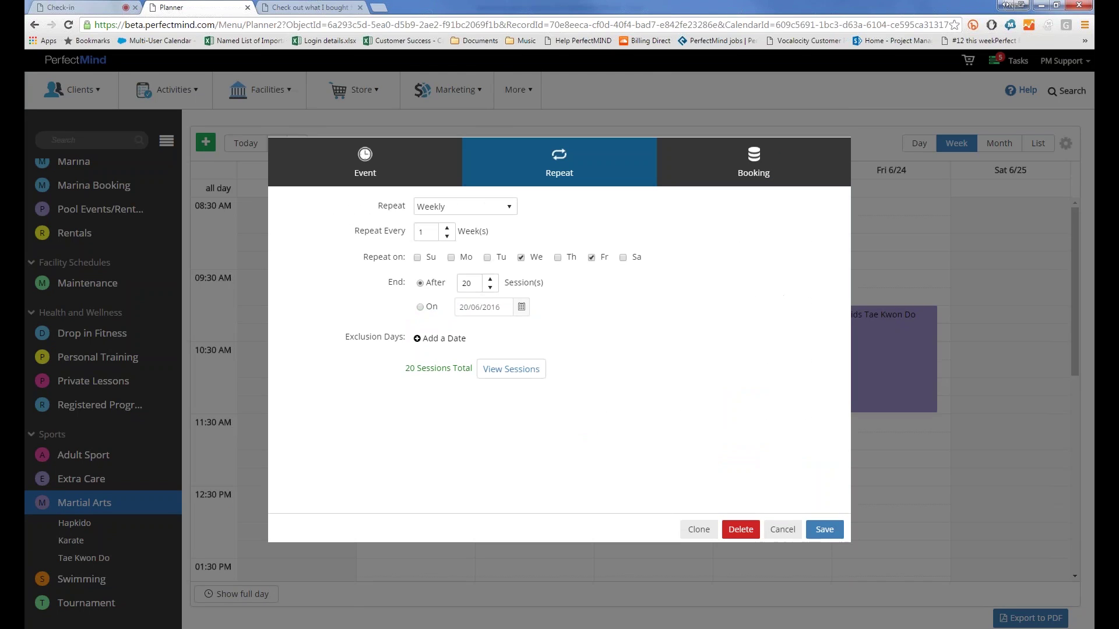
{"action": "left_click", "coordinate": [799, 160]}
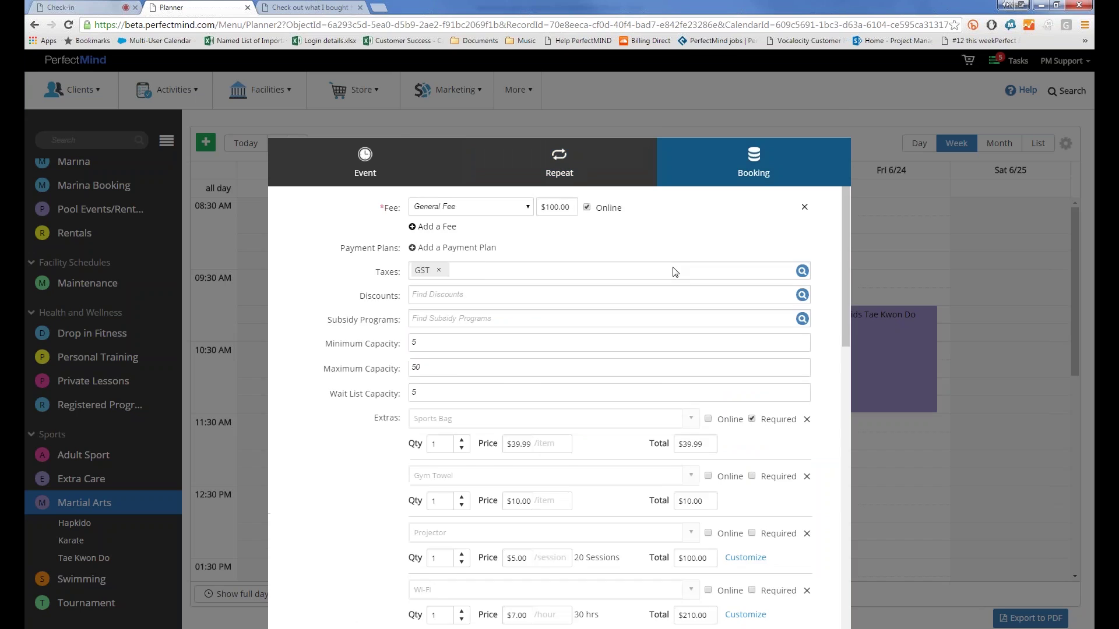
{"action": "scroll", "coordinate": [582, 349], "scroll_direction": "down", "scroll_amount": 4}
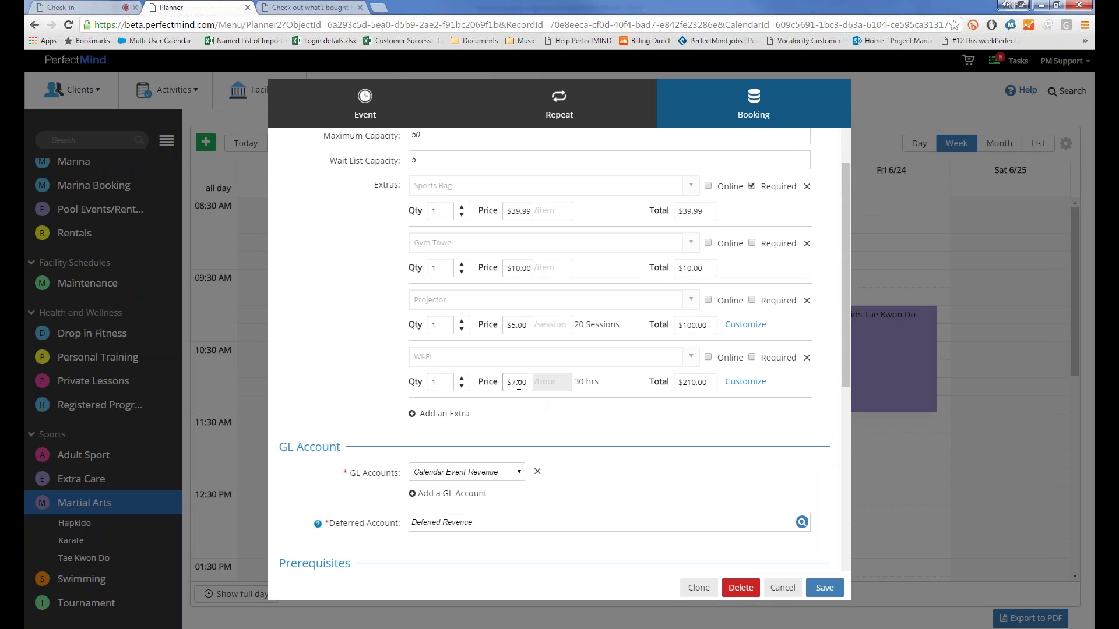
{"action": "left_click", "coordinate": [744, 383]}
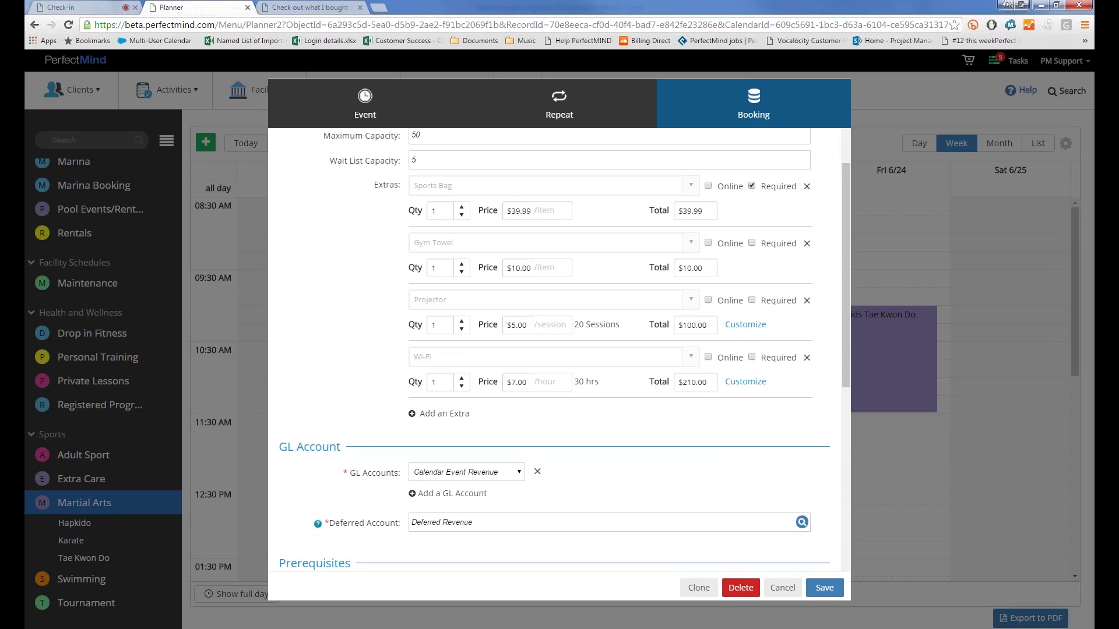
Step: Exclude Wi-Fi from the 24/06, 29/06, 01/07 and 06/07 sessions
{"action": "left_click", "coordinate": [742, 384]}
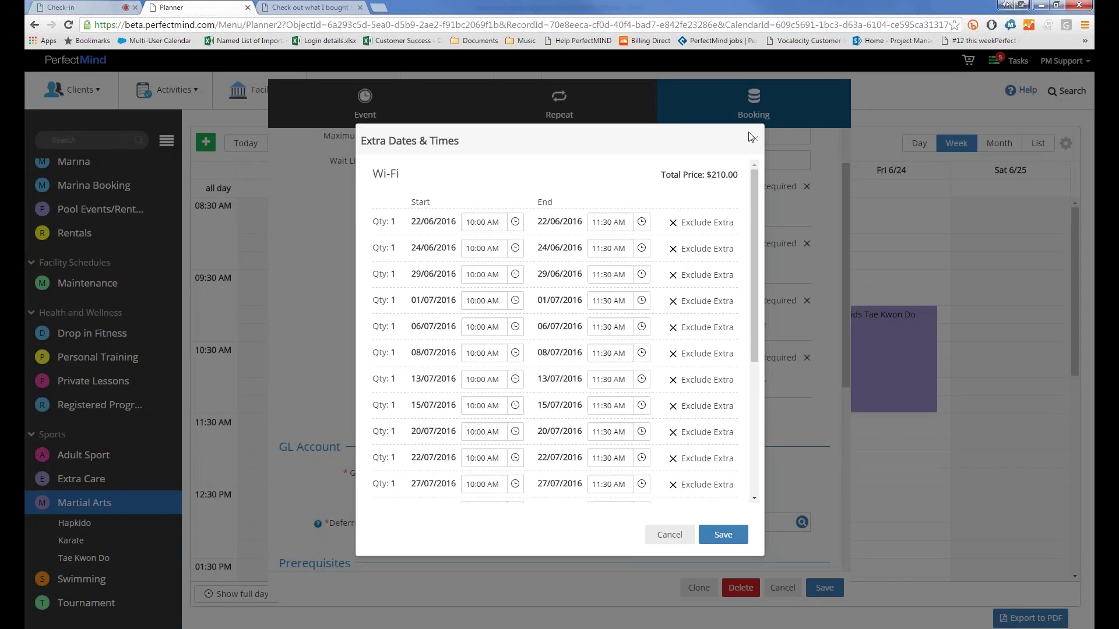
{"action": "scroll", "coordinate": [755, 232], "scroll_direction": "down", "scroll_amount": 3}
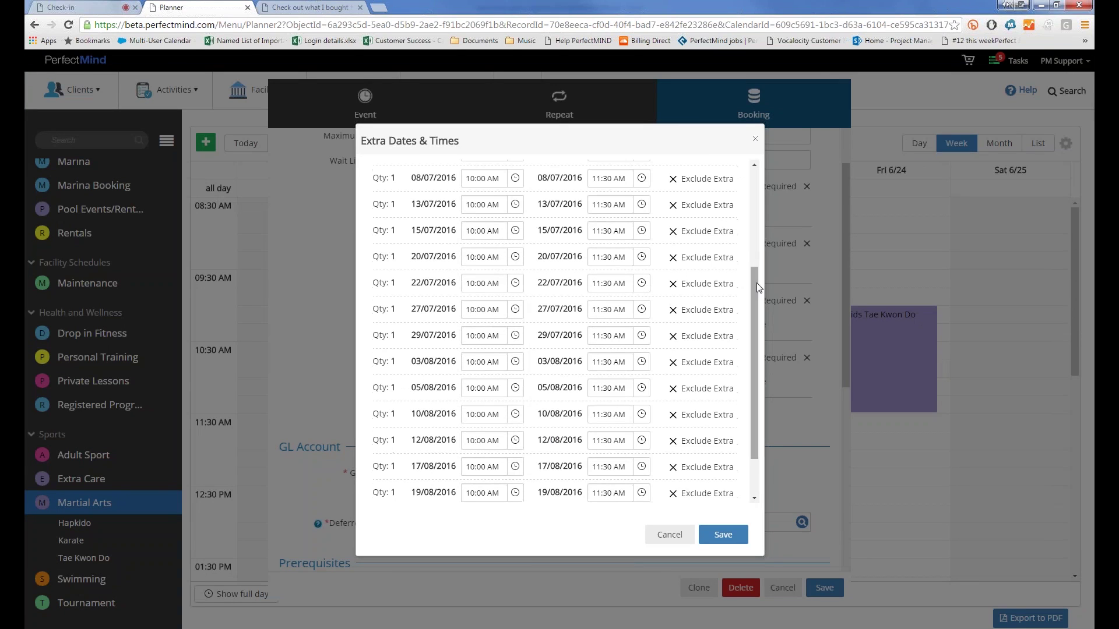
{"action": "scroll", "coordinate": [756, 282], "scroll_direction": "down", "scroll_amount": 1}
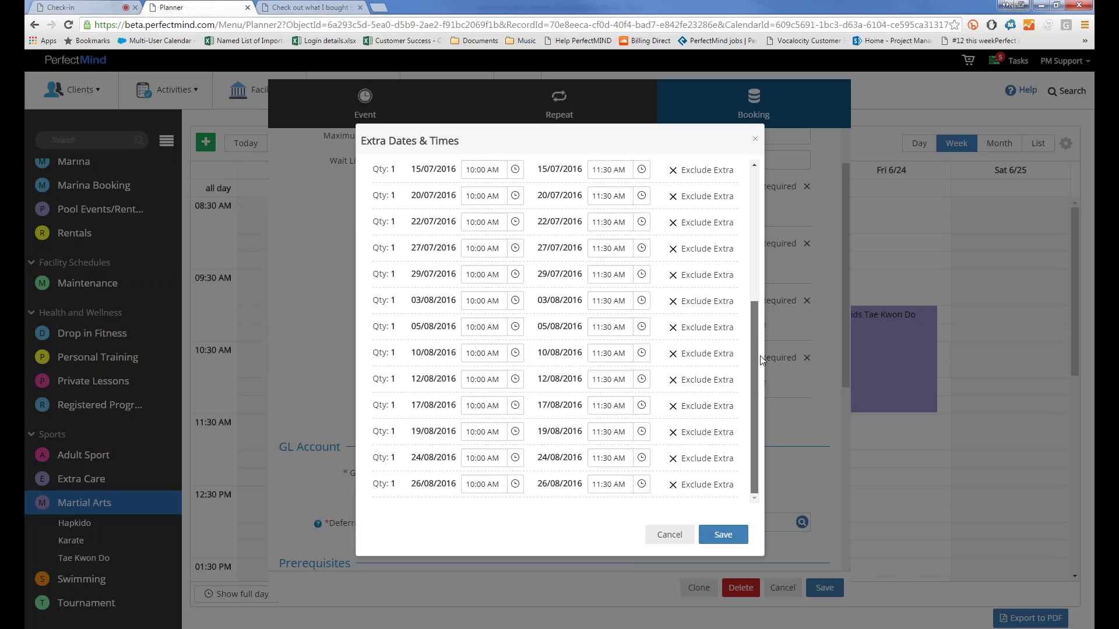
{"action": "scroll", "coordinate": [760, 251], "scroll_direction": "up", "scroll_amount": 5}
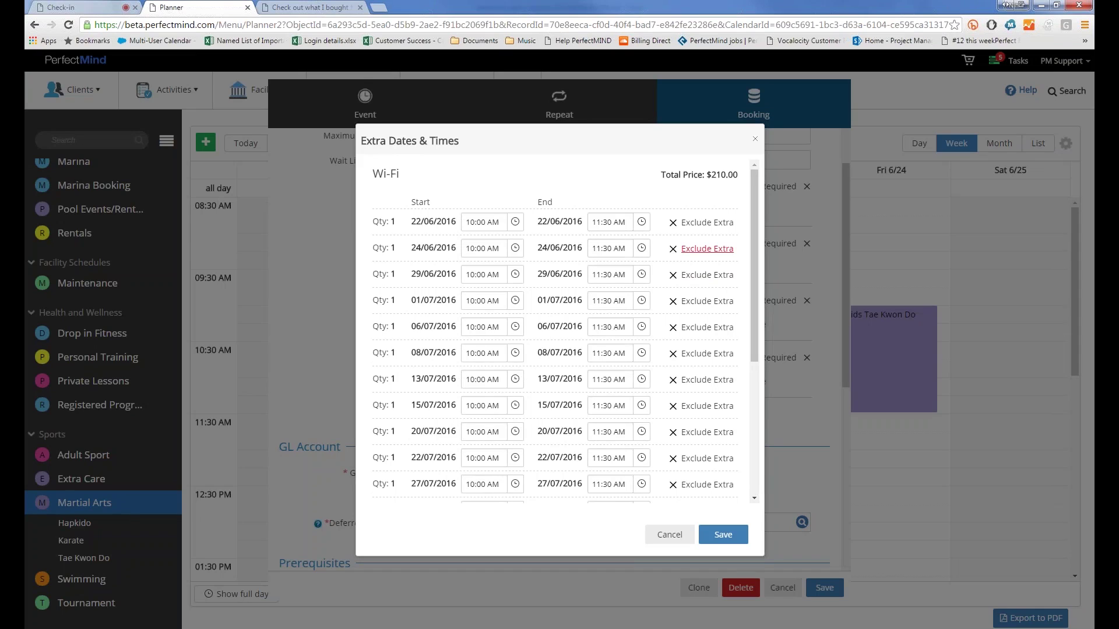
{"action": "left_click", "coordinate": [706, 248]}
{"action": "left_click", "coordinate": [706, 275]}
{"action": "left_click", "coordinate": [707, 301]}
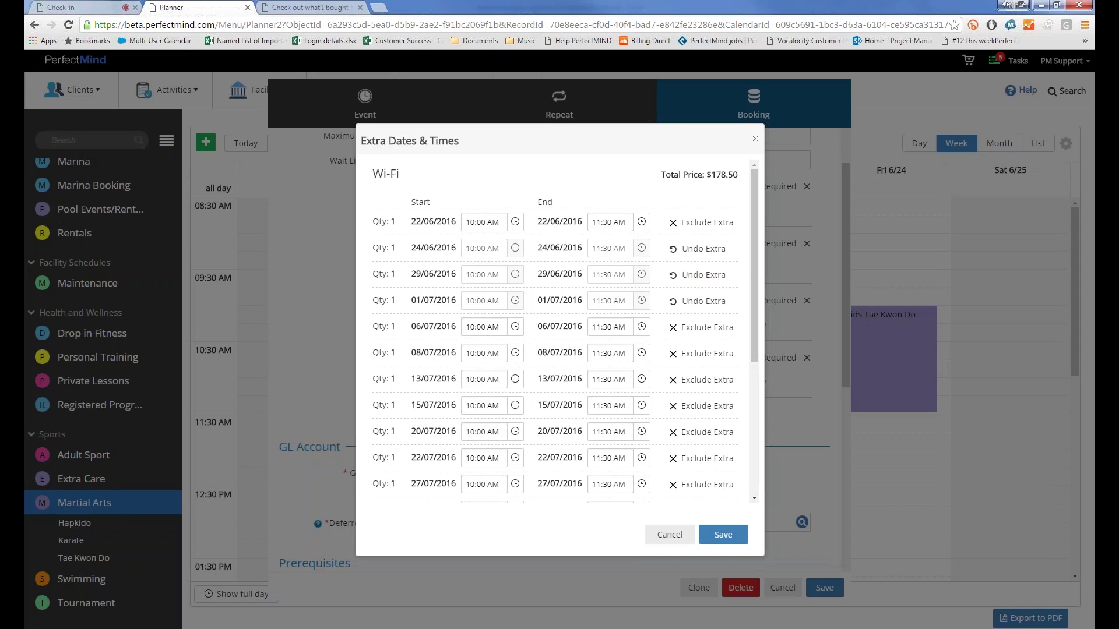
{"action": "left_click", "coordinate": [707, 328]}
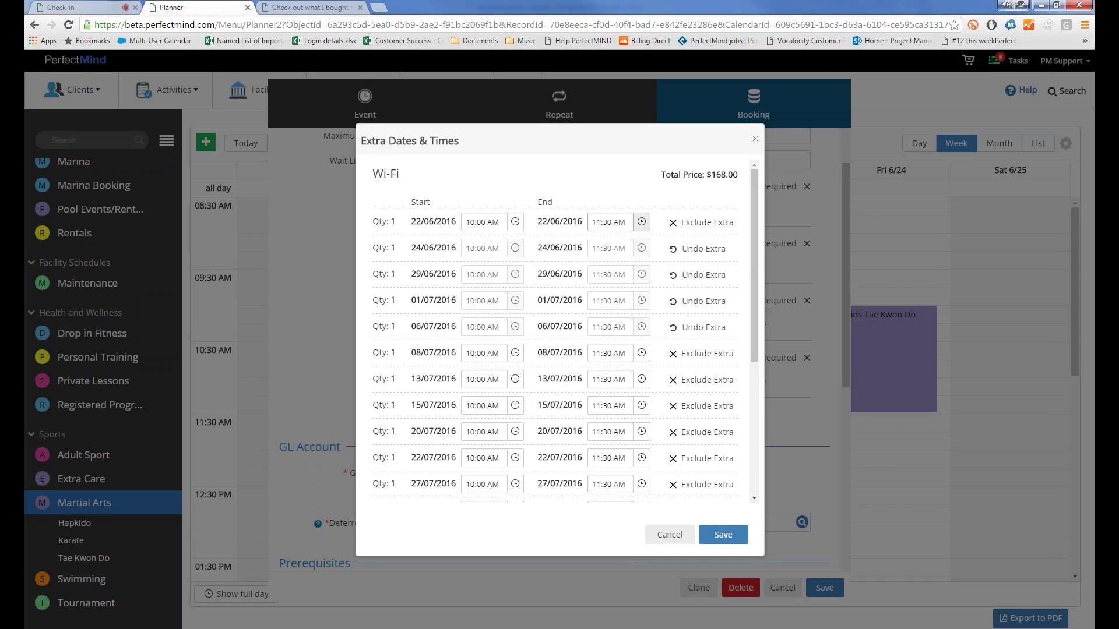
Step: Change the 22/06 Wi-Fi end time to 12:30 PM, raising the total to $175.00
{"action": "left_click_drag", "start_coordinate": [598, 223], "coordinate": [593, 223]}
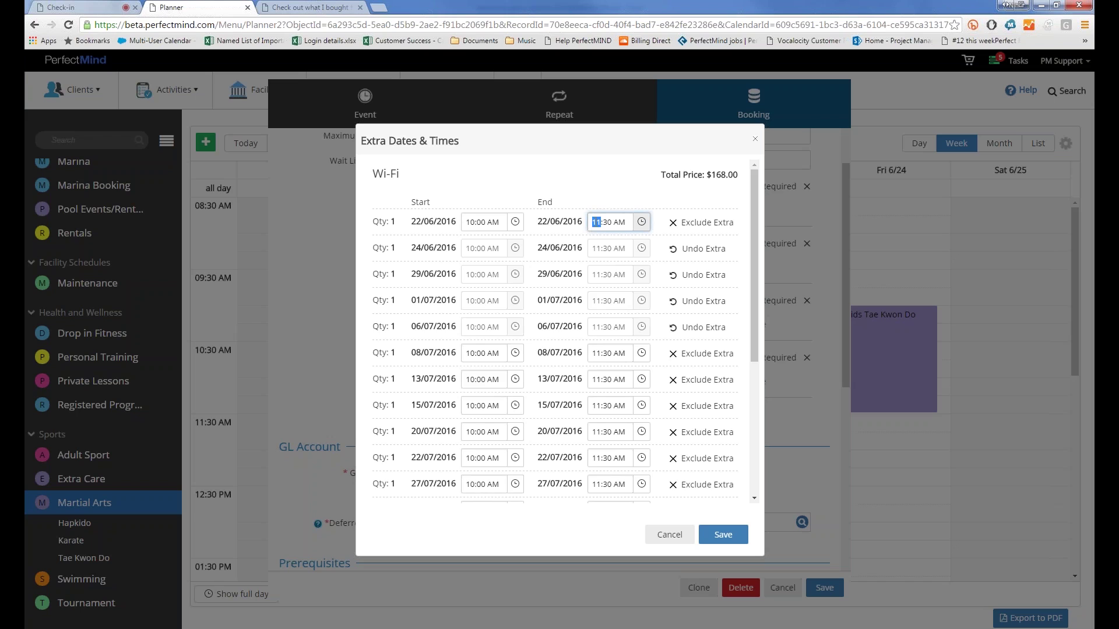
{"action": "type", "text": "12"}
{"action": "key", "text": "Tab"}
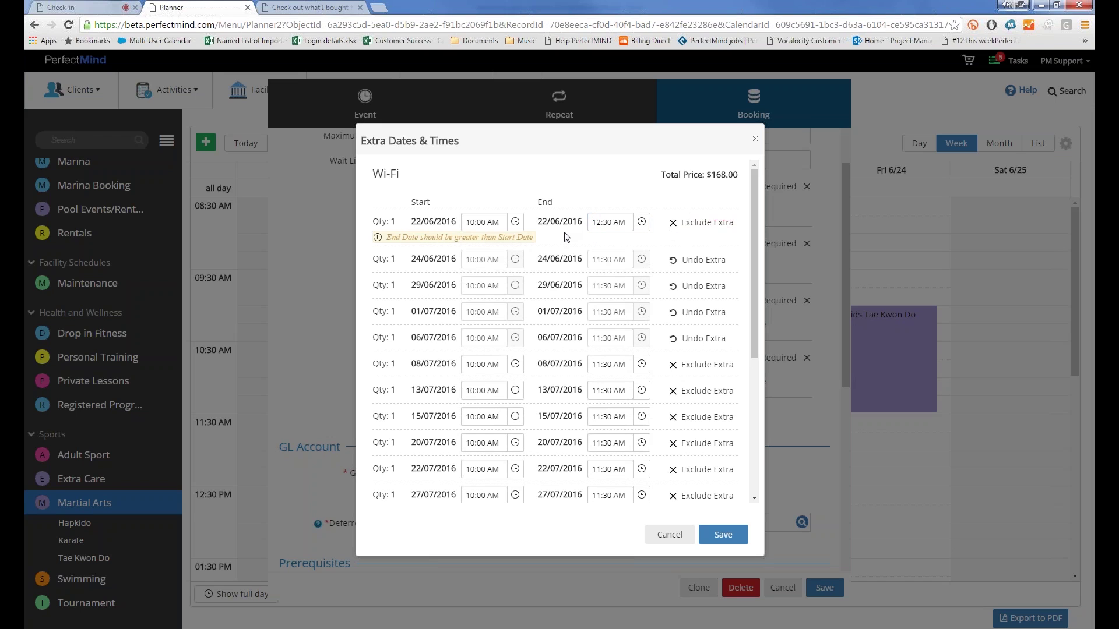
{"action": "left_click", "coordinate": [612, 221]}
{"action": "left_click", "coordinate": [618, 221]}
{"action": "double_click", "coordinate": [620, 222]}
{"action": "type", "text": "PM"}
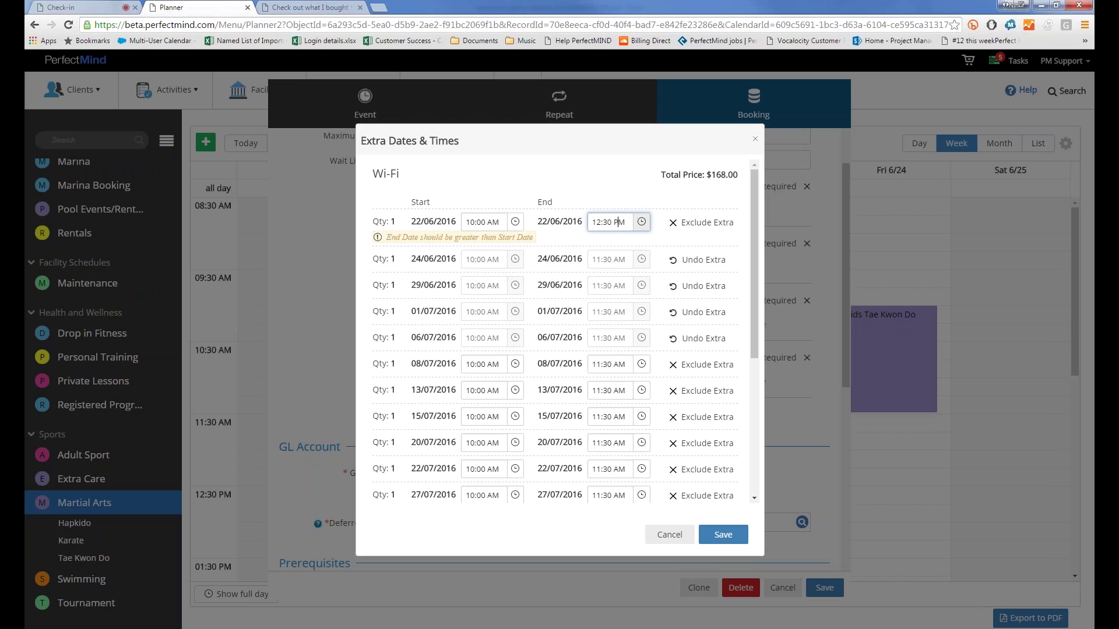
{"action": "left_click", "coordinate": [613, 205]}
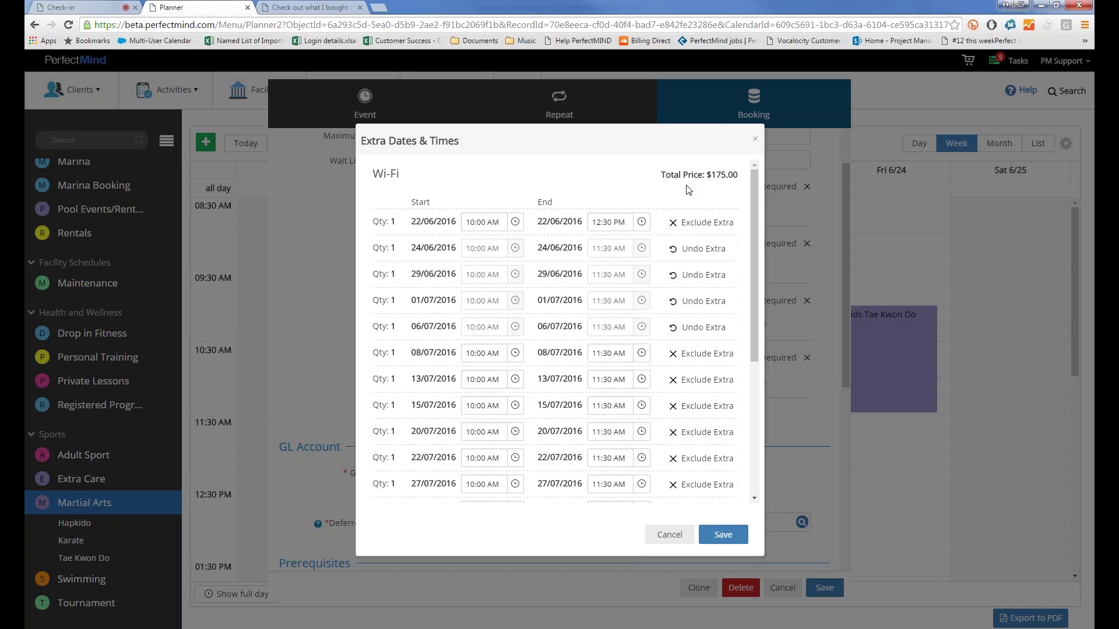
{"action": "triple_click", "coordinate": [731, 173]}
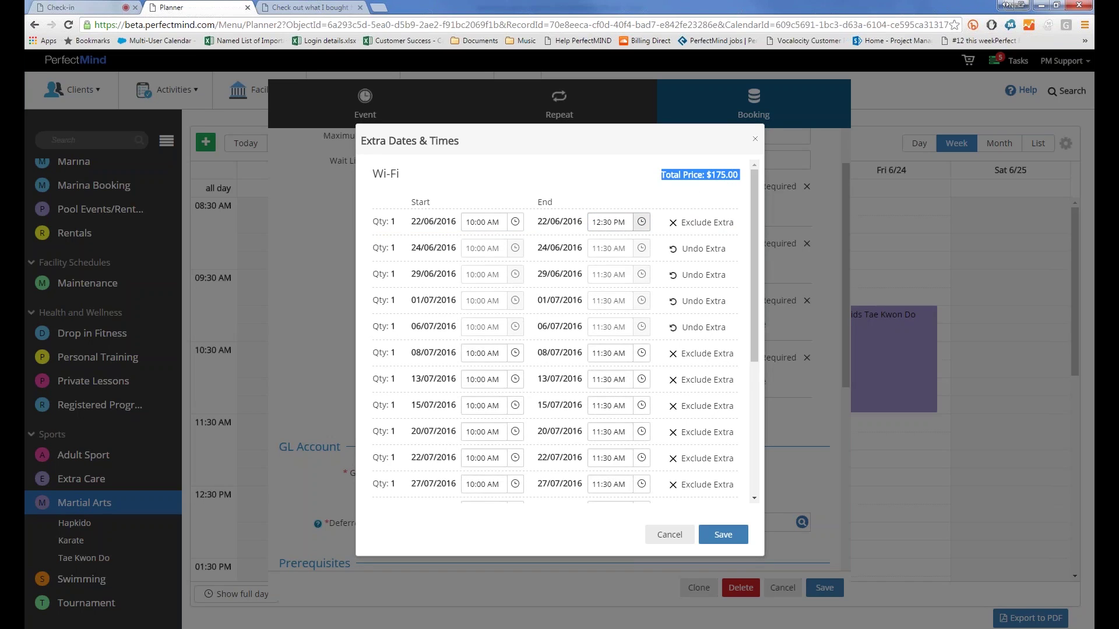
{"action": "left_click", "coordinate": [469, 250]}
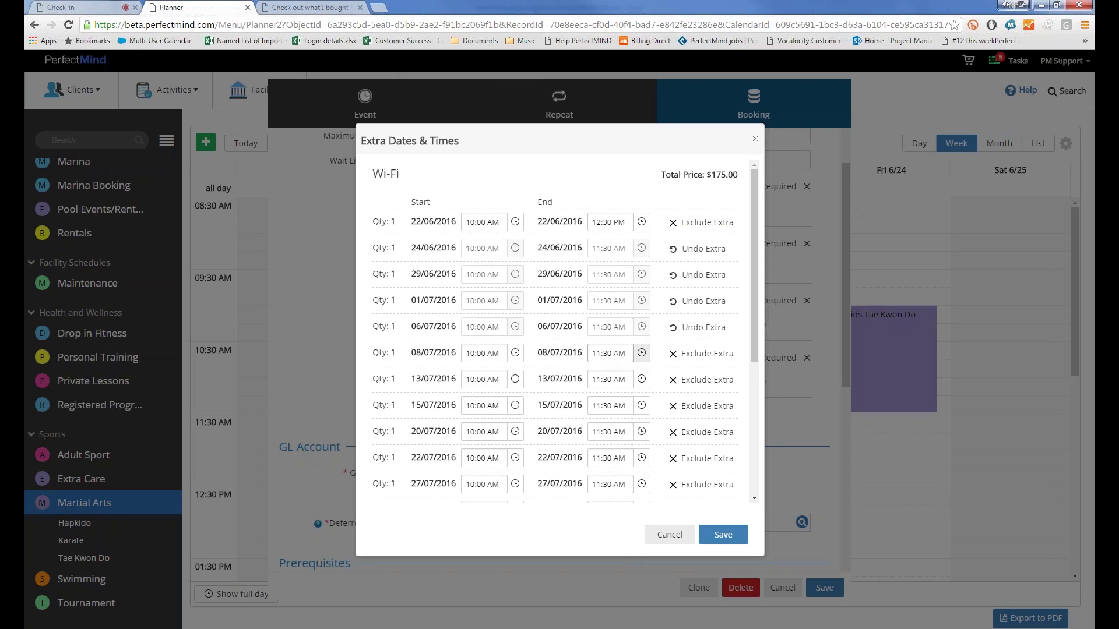
Step: End 08/07 at 10:30 AM, exclude 13/07, 15/07 and 20/07, and save
{"action": "left_click", "coordinate": [648, 355]}
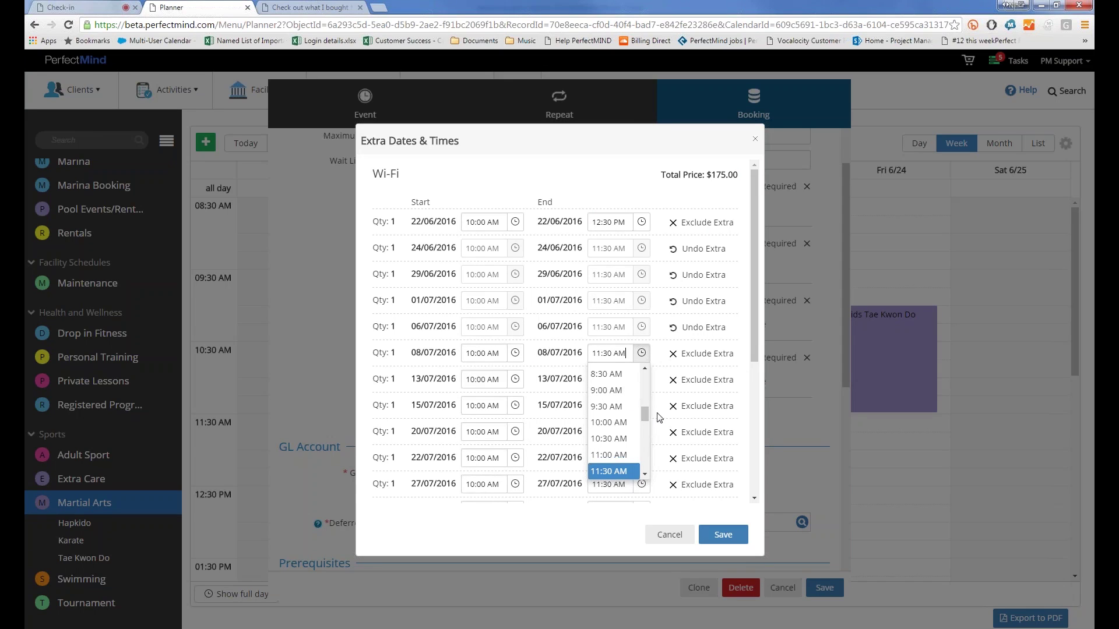
{"action": "left_click", "coordinate": [597, 440]}
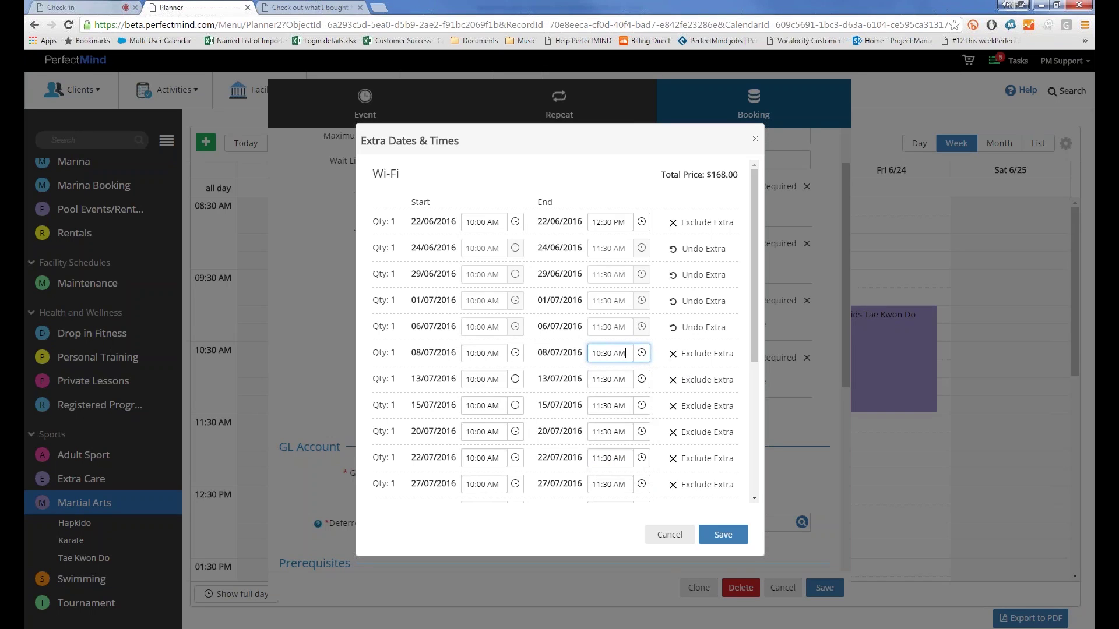
{"action": "left_click", "coordinate": [699, 380]}
{"action": "left_click", "coordinate": [697, 432]}
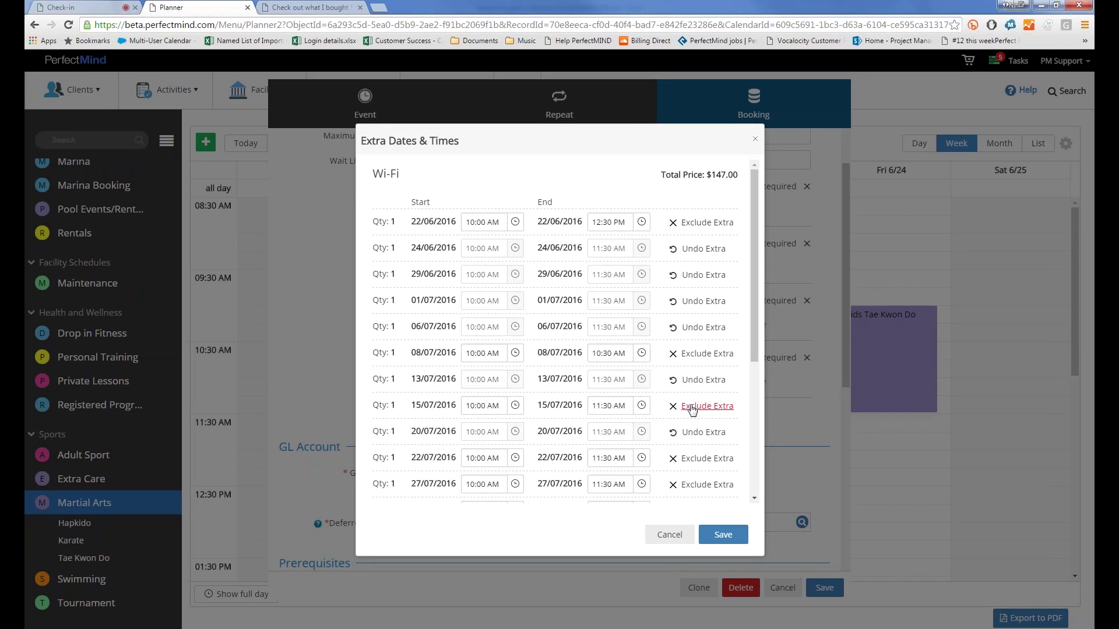
{"action": "left_click", "coordinate": [692, 408]}
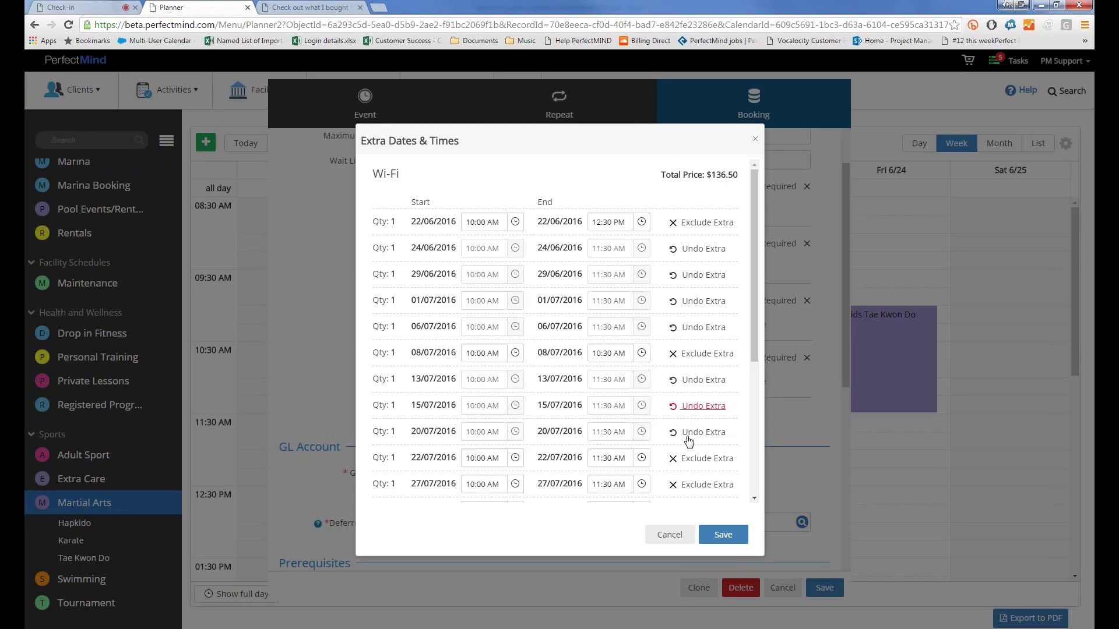
{"action": "left_click", "coordinate": [720, 534]}
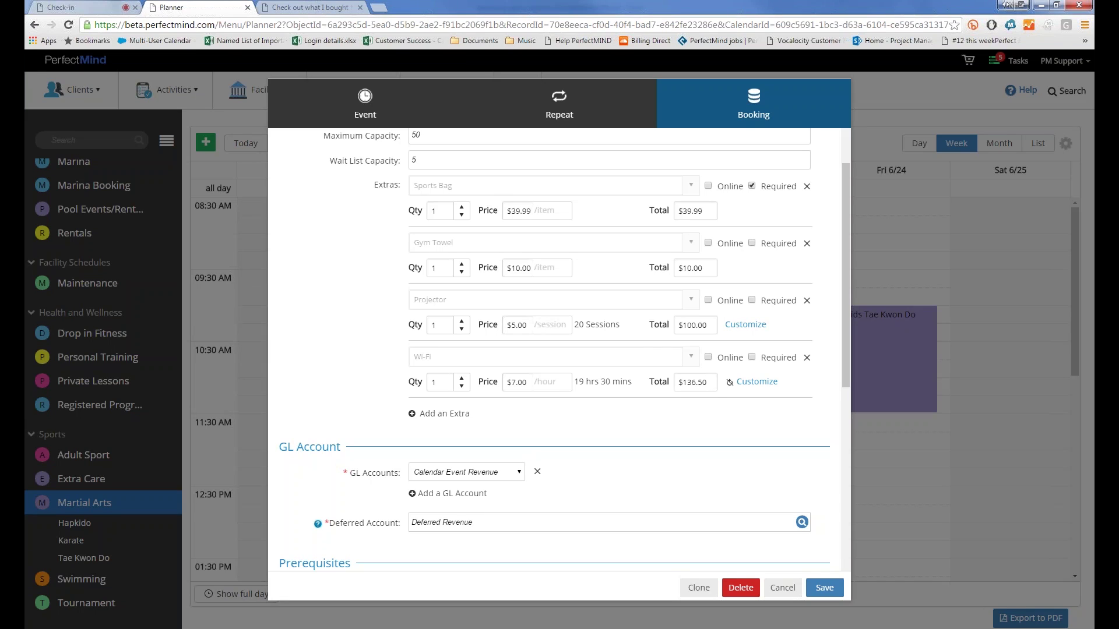
Step: Change the Sports Bag total to 0, then cancel the booking dialog without saving
{"action": "double_click", "coordinate": [694, 208]}
{"action": "type", "text": "0"}
{"action": "left_click", "coordinate": [608, 217]}
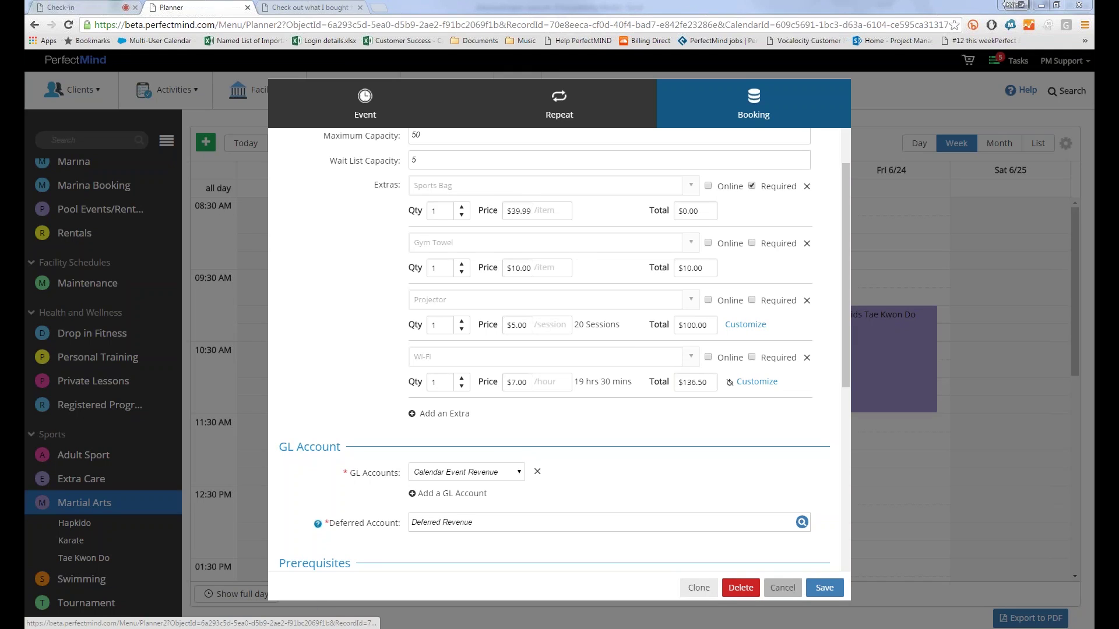
{"action": "left_click", "coordinate": [781, 588]}
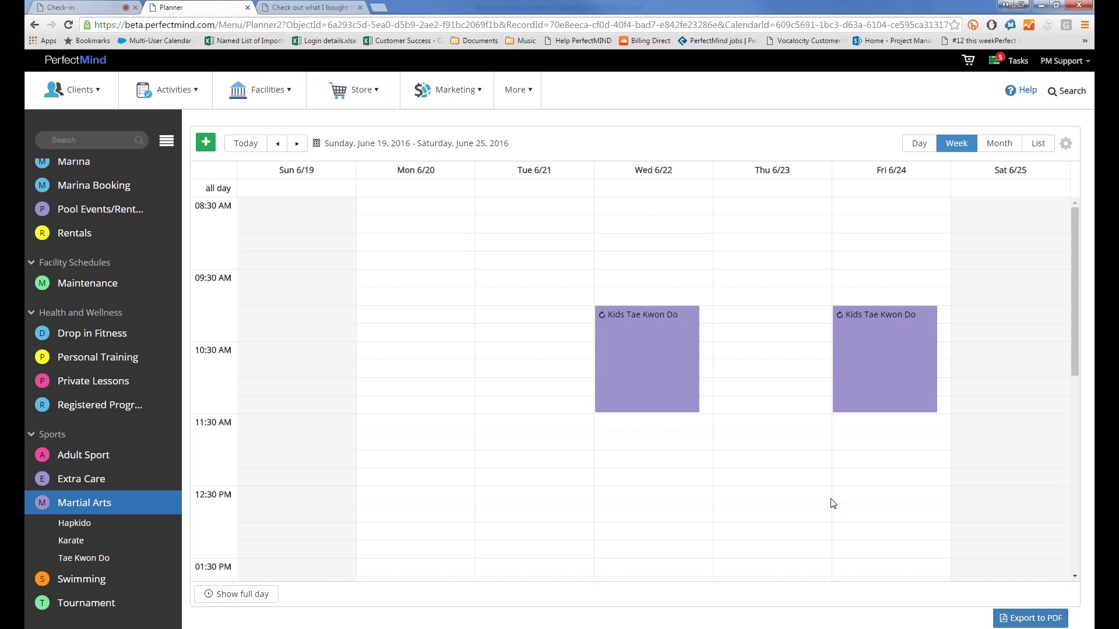
Step: Go to Settings > Online Booking (Beta) and customize the Clients Booking Notifications template
{"action": "left_click", "coordinate": [1073, 62]}
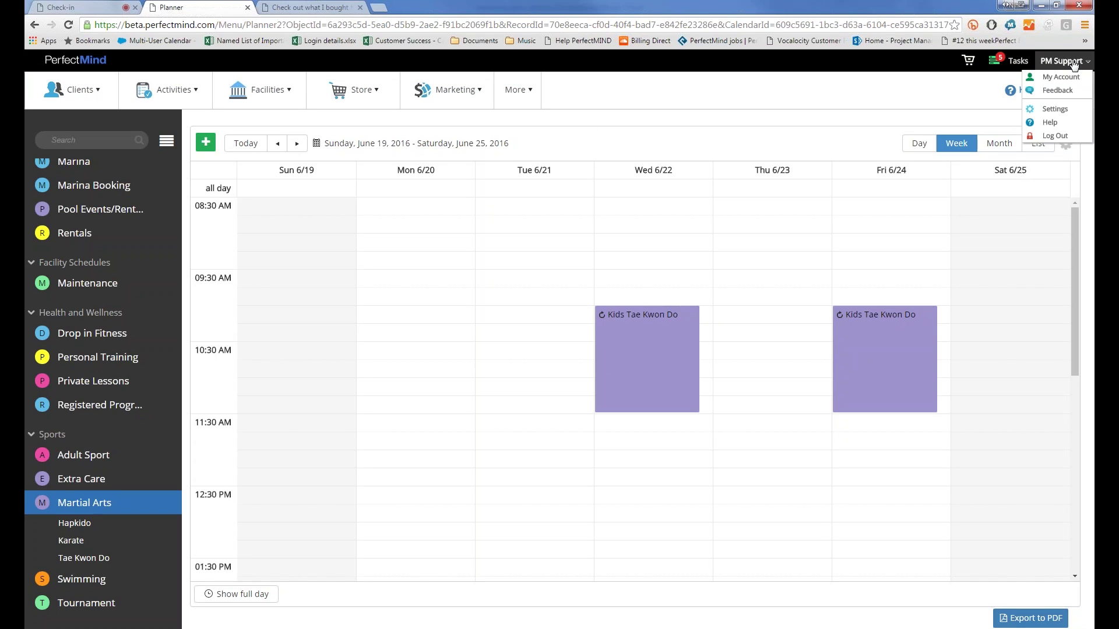
{"action": "left_click", "coordinate": [1055, 109]}
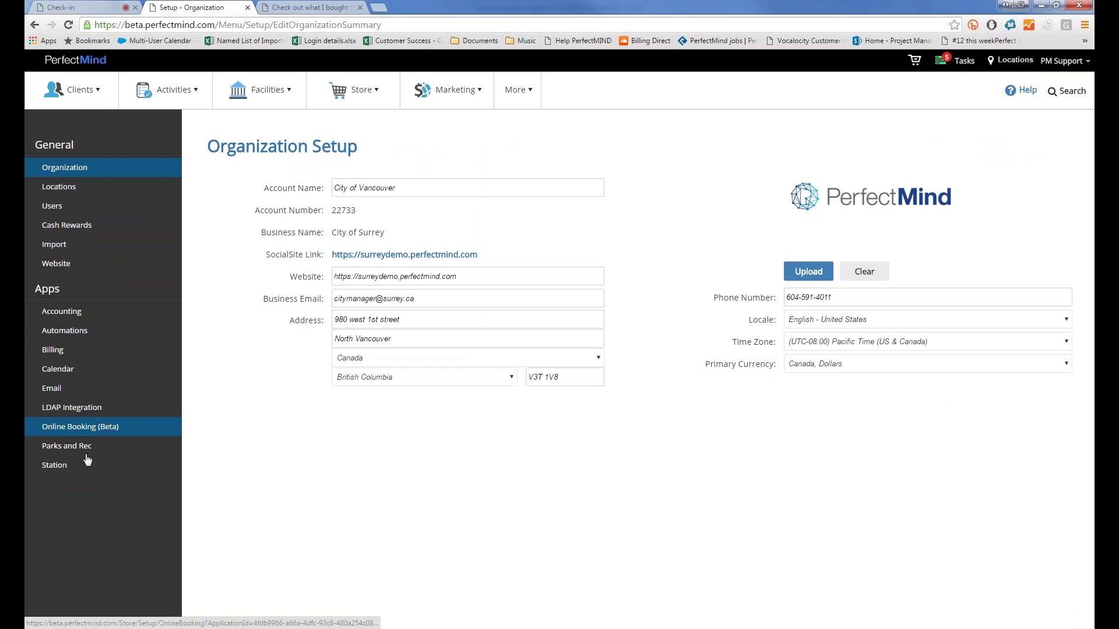
{"action": "left_click", "coordinate": [102, 428]}
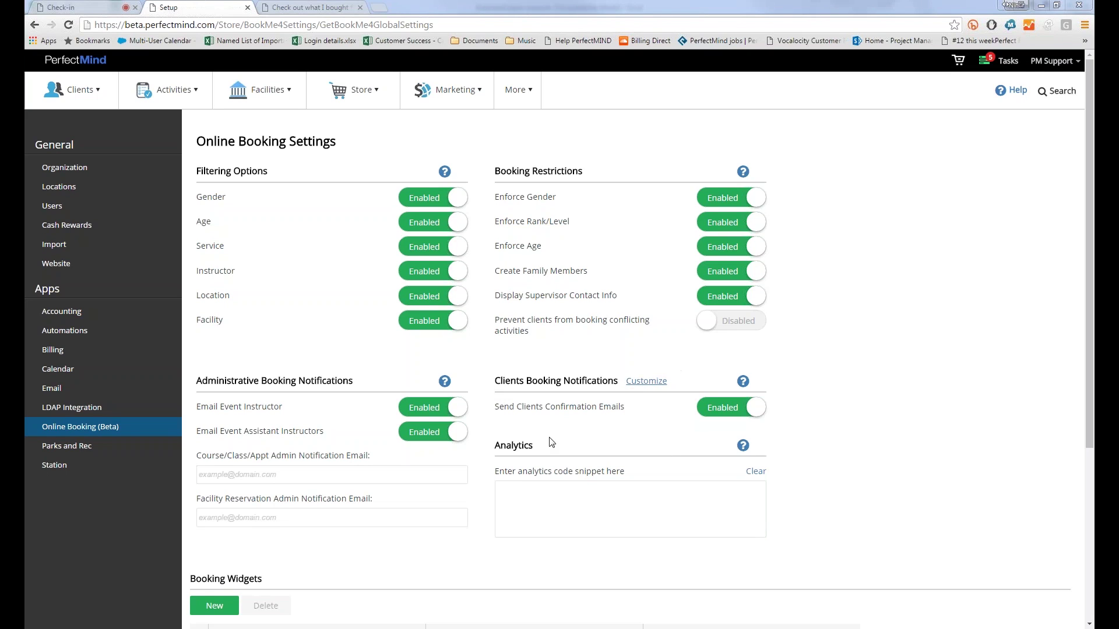
{"action": "left_click", "coordinate": [639, 385]}
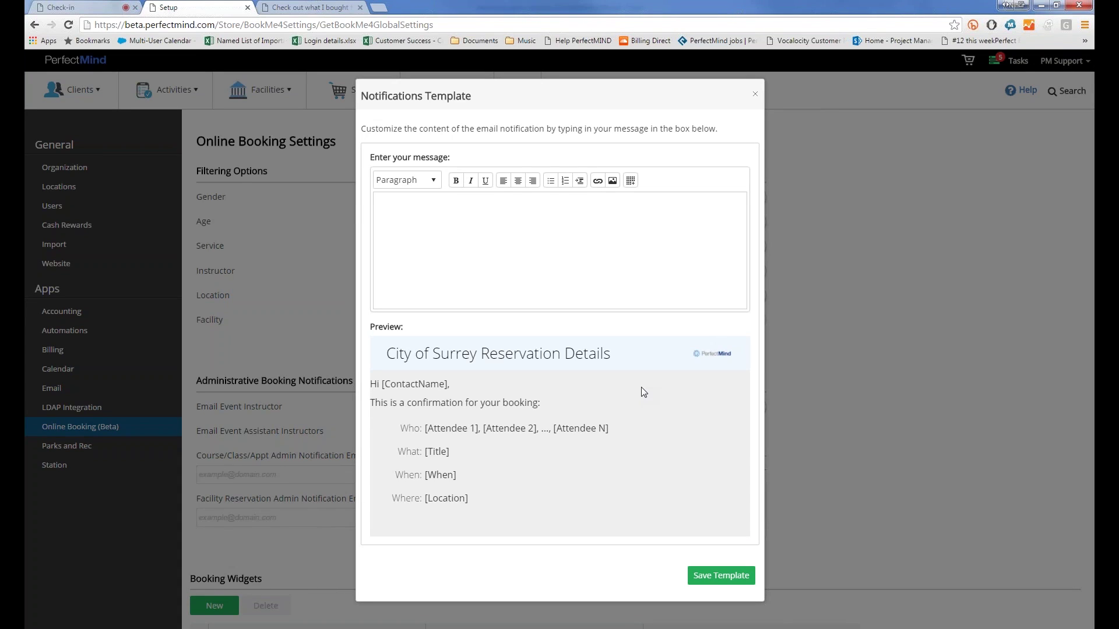
Step: Type test text into the confirmation message, erase it, and browse the paragraph formats
{"action": "left_click", "coordinate": [582, 258]}
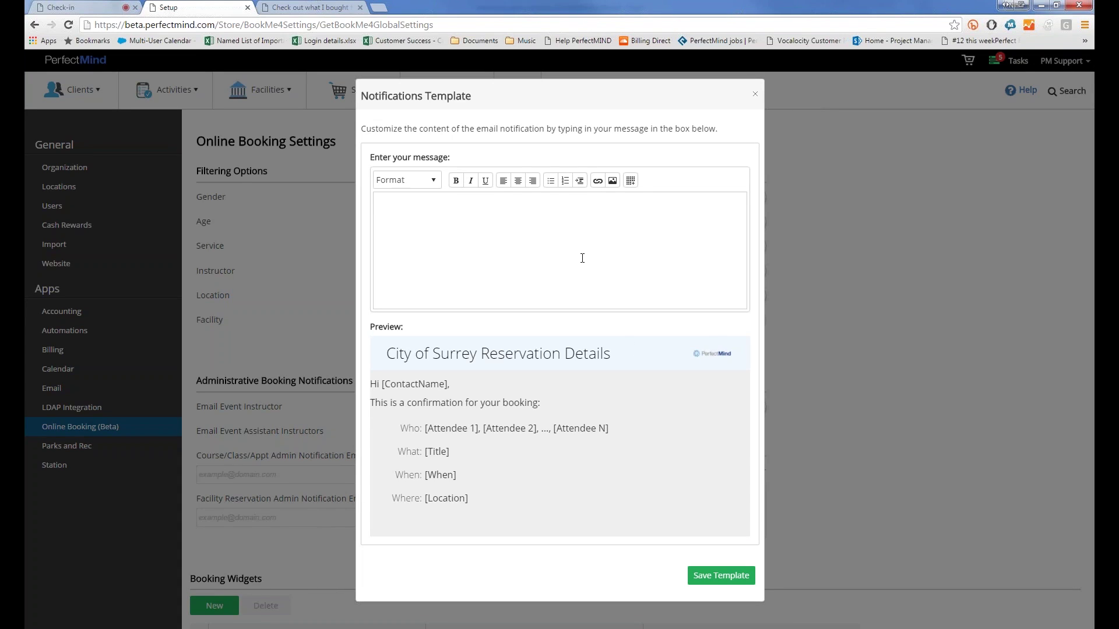
{"action": "type", "text": "hjfdshkj"}
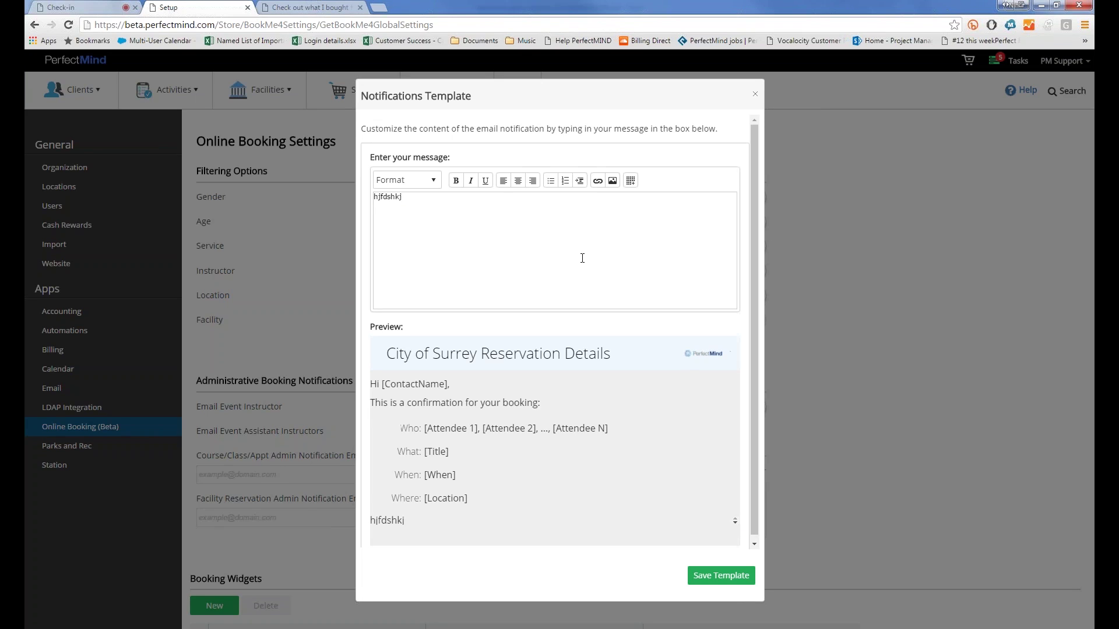
{"action": "key", "text": "ctrl+a"}
{"action": "key", "text": "BackSpace"}
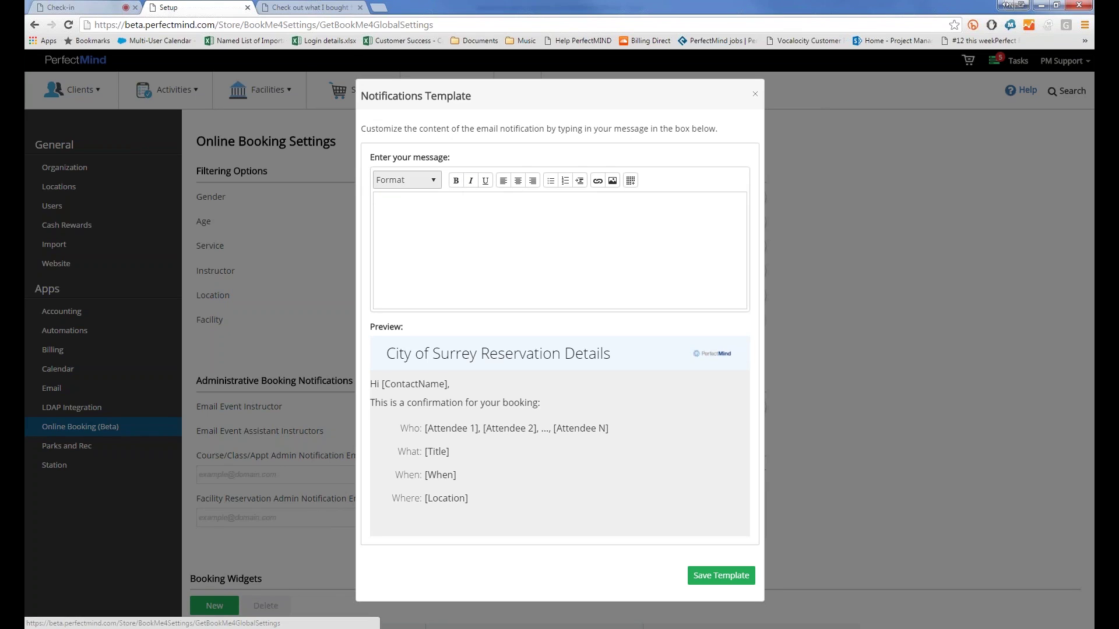
{"action": "left_click", "coordinate": [406, 180]}
{"action": "left_click", "coordinate": [510, 275]}
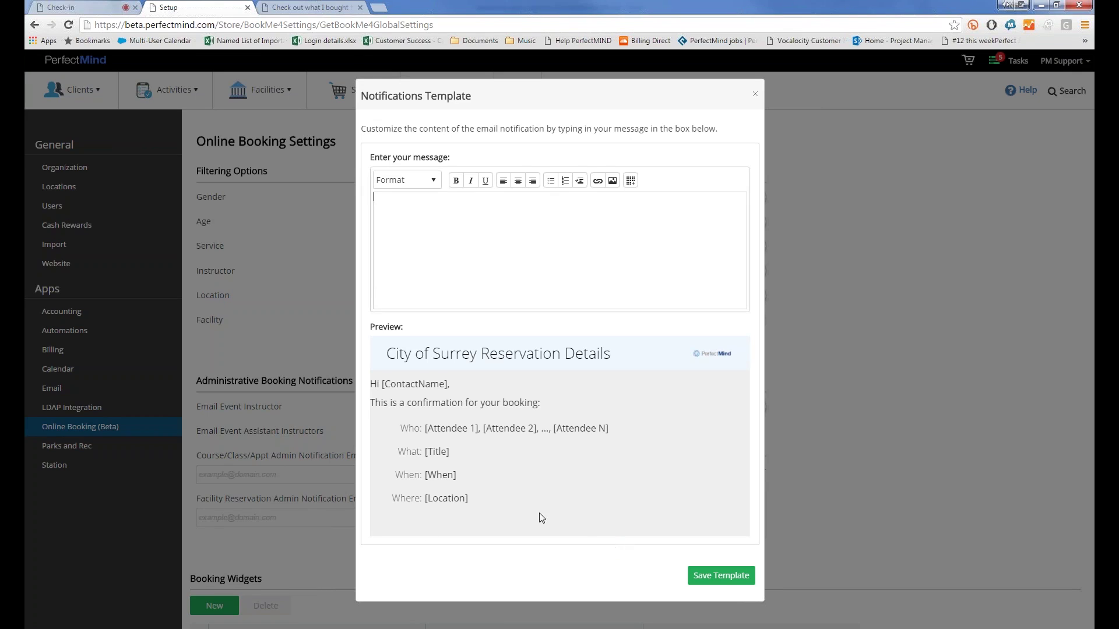
Step: Highlight the Who, What, When, Where preview lines, then close the template unchanged
{"action": "left_click_drag", "start_coordinate": [427, 402], "coordinate": [524, 519]}
{"action": "left_click", "coordinate": [510, 488]}
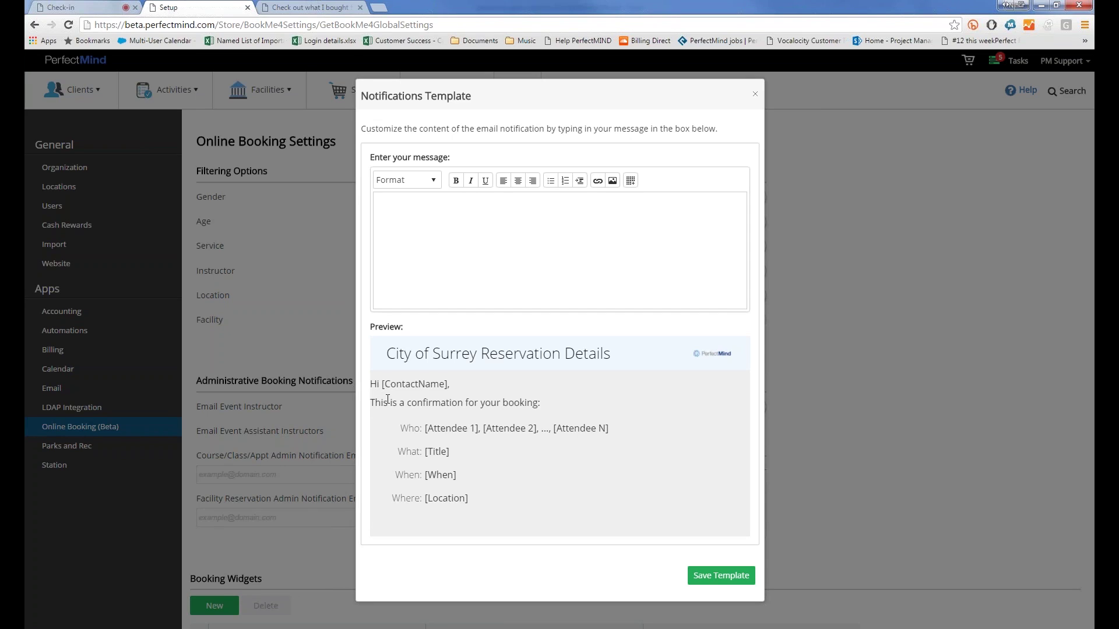
{"action": "left_click_drag", "start_coordinate": [400, 428], "coordinate": [506, 507]}
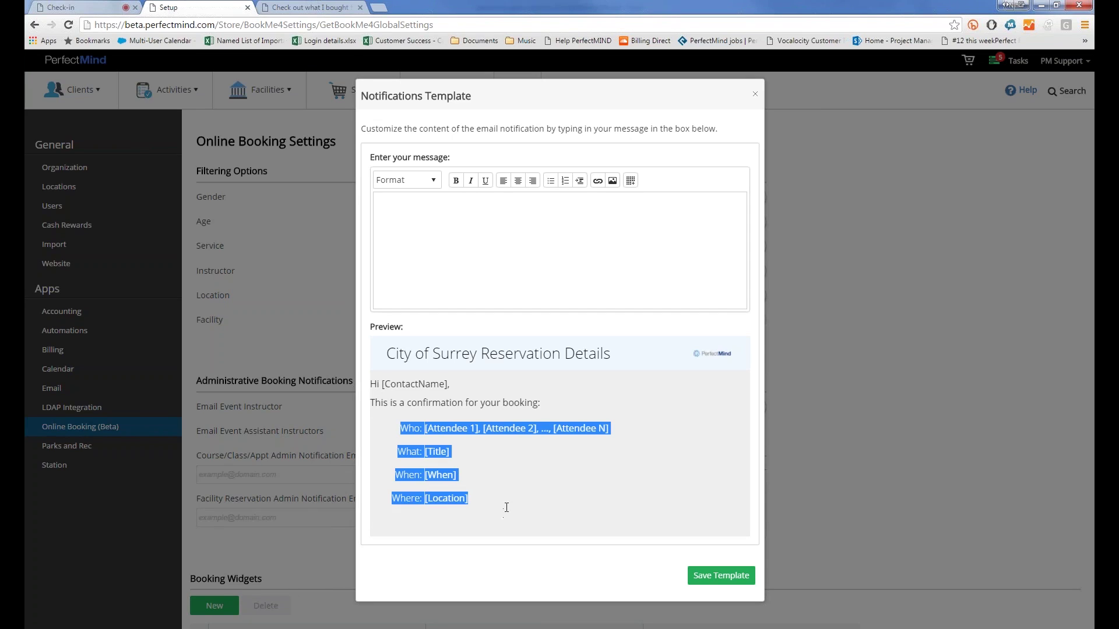
{"action": "left_click", "coordinate": [506, 507]}
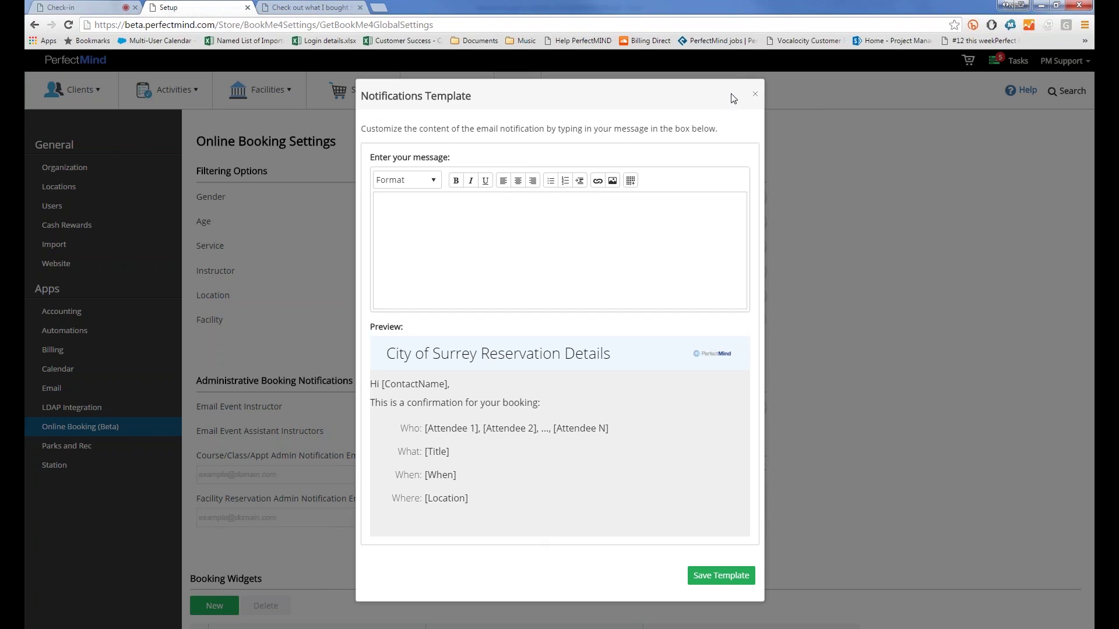
{"action": "left_click", "coordinate": [754, 96]}
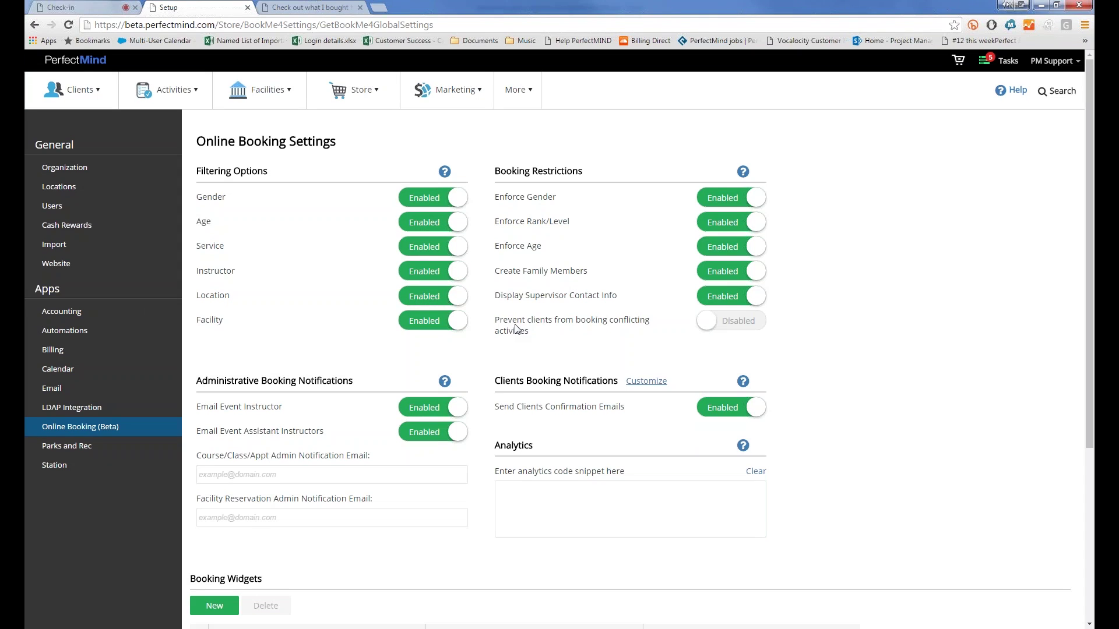
Step: Enable 'Prevent clients from booking conflicting activities' and save the online booking settings
{"action": "left_click", "coordinate": [708, 321]}
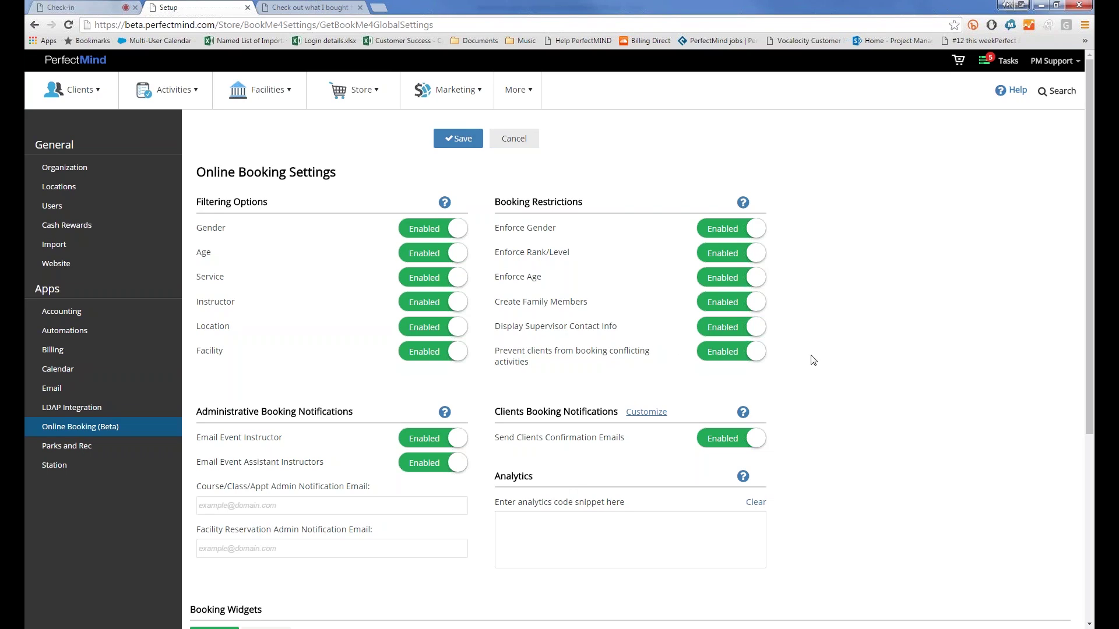
{"action": "left_click", "coordinate": [458, 138]}
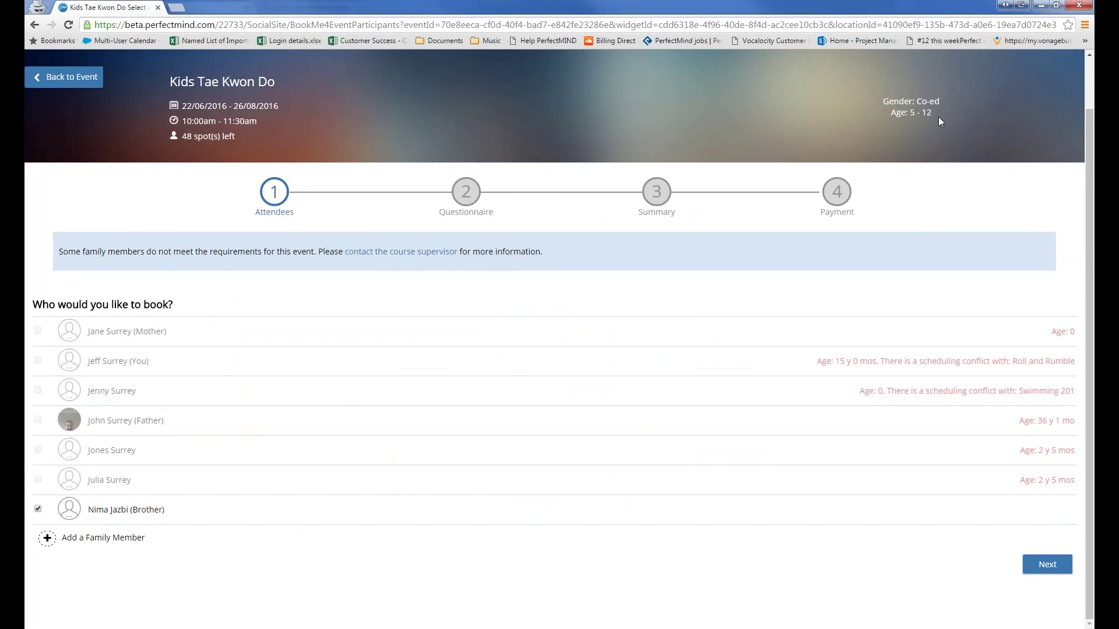
Step: Go back to the Kids Tae Kwon Do course page and re-maximize the browser window
{"action": "left_click", "coordinate": [54, 84]}
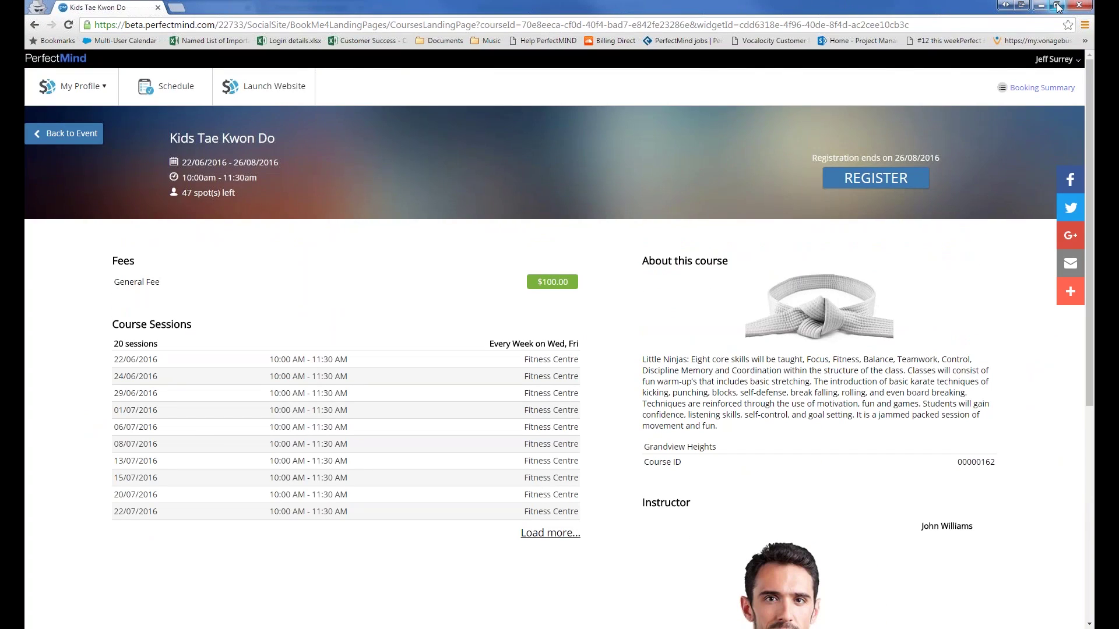
{"action": "left_click", "coordinate": [1057, 5]}
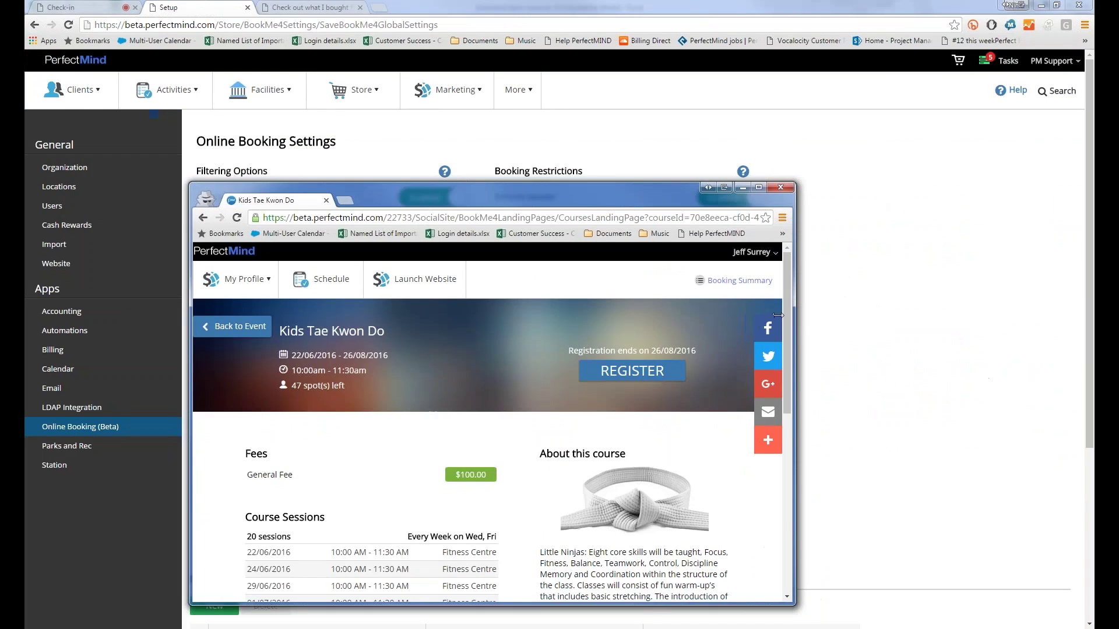
{"action": "left_click_drag", "start_coordinate": [778, 315], "coordinate": [821, 356]}
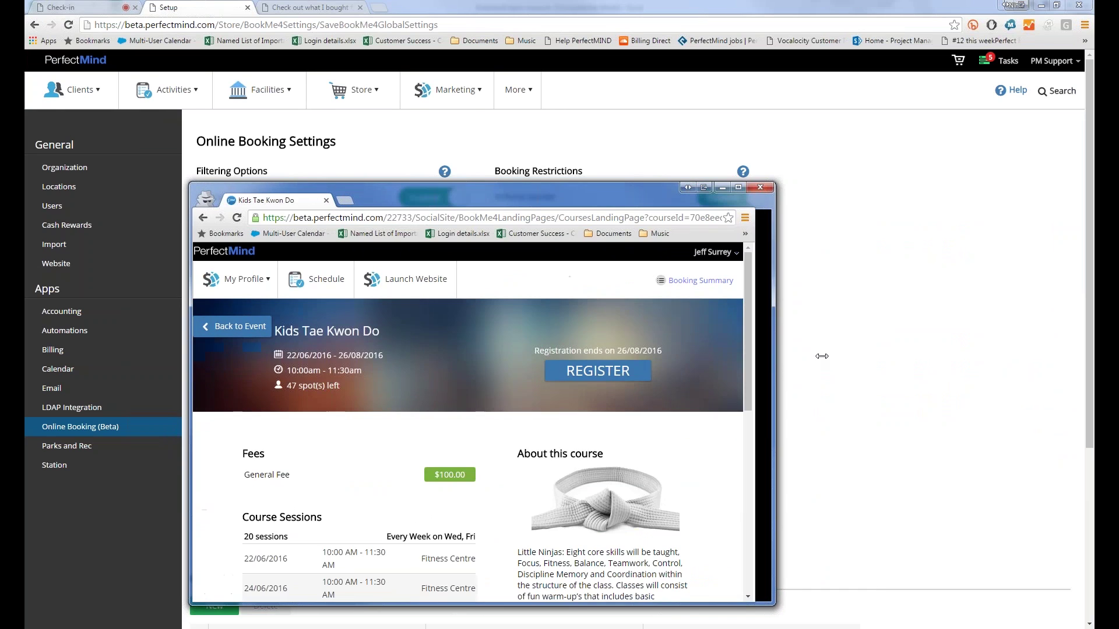
{"action": "double_click", "coordinate": [408, 191]}
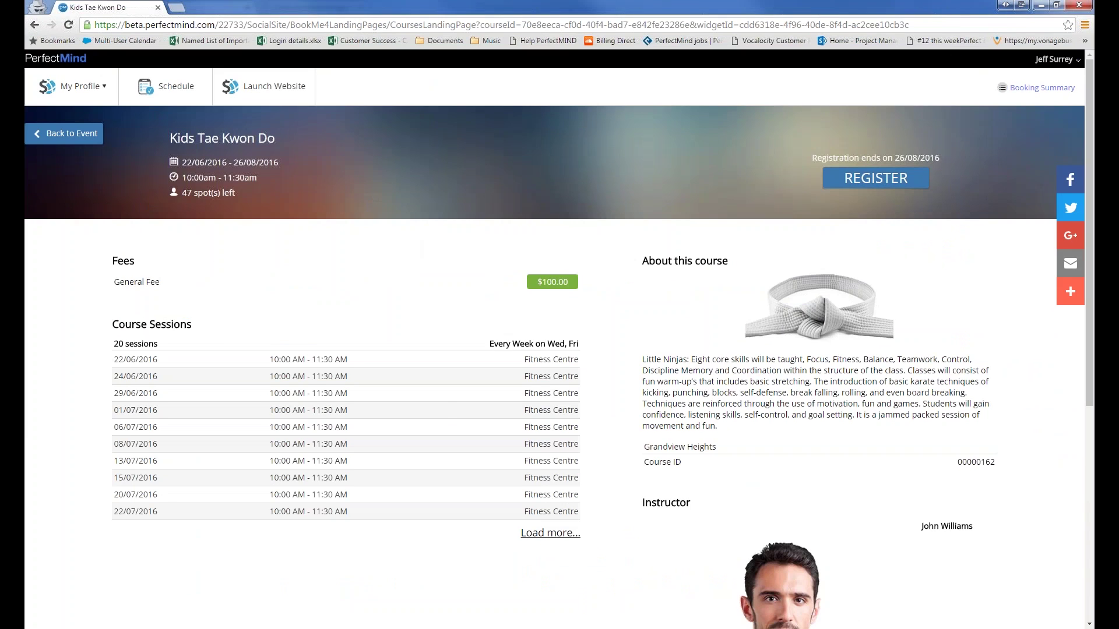
{"action": "scroll", "coordinate": [457, 405], "scroll_direction": "down", "scroll_amount": 5}
{"action": "scroll", "coordinate": [458, 405], "scroll_direction": "up", "scroll_amount": 4}
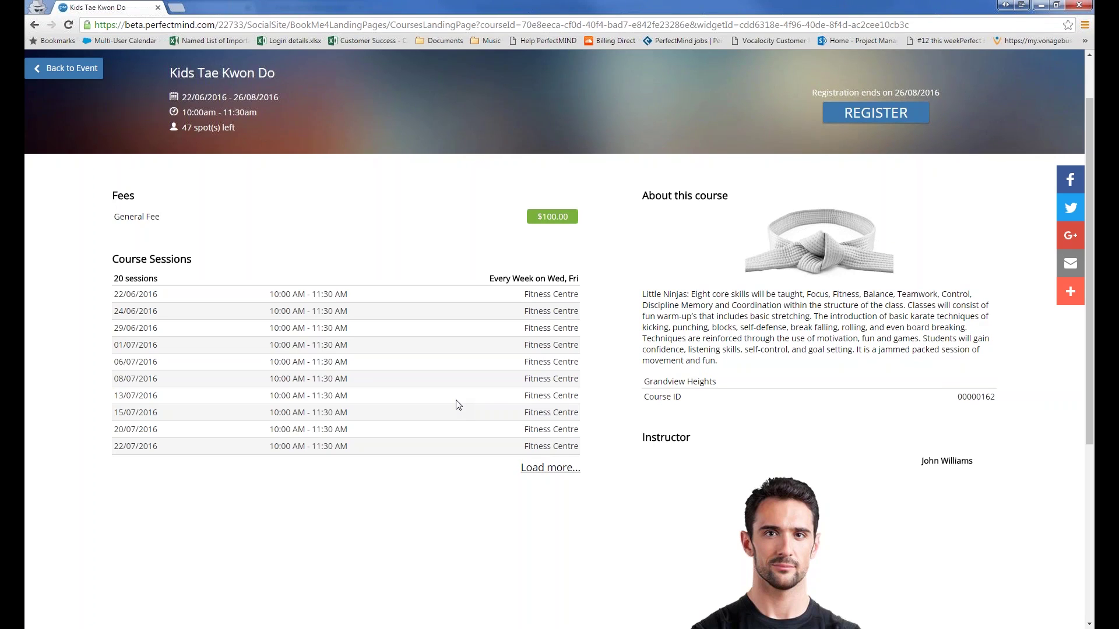
{"action": "scroll", "coordinate": [458, 405], "scroll_direction": "up", "scroll_amount": 2}
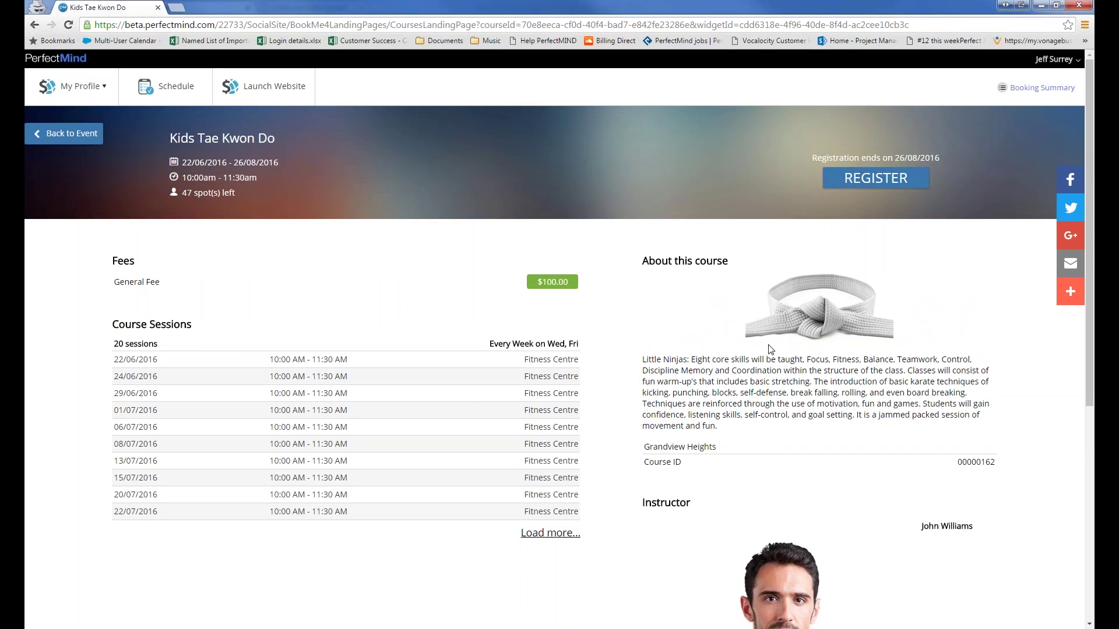
Step: Review the course description, Course ID 00000162, session rows and General fee
{"action": "left_click_drag", "start_coordinate": [644, 359], "coordinate": [709, 429]}
{"action": "left_click", "coordinate": [708, 429]}
{"action": "double_click", "coordinate": [967, 462]}
{"action": "scroll", "coordinate": [764, 382], "scroll_direction": "down", "scroll_amount": 2}
{"action": "scroll", "coordinate": [699, 416], "scroll_direction": "down", "scroll_amount": 4}
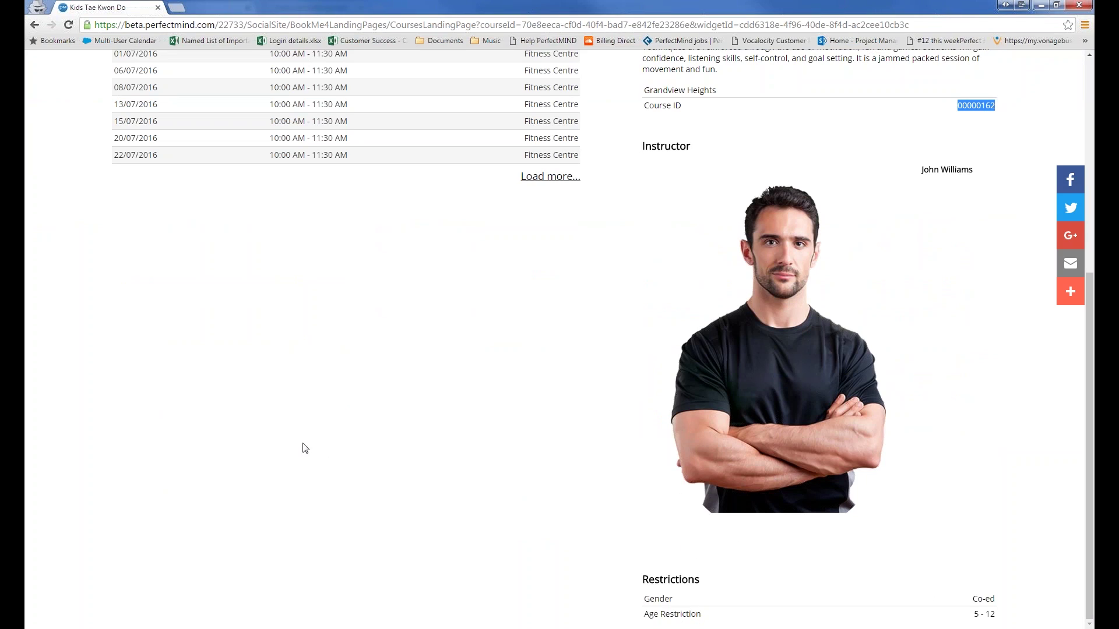
{"action": "scroll", "coordinate": [326, 451], "scroll_direction": "up", "scroll_amount": 4}
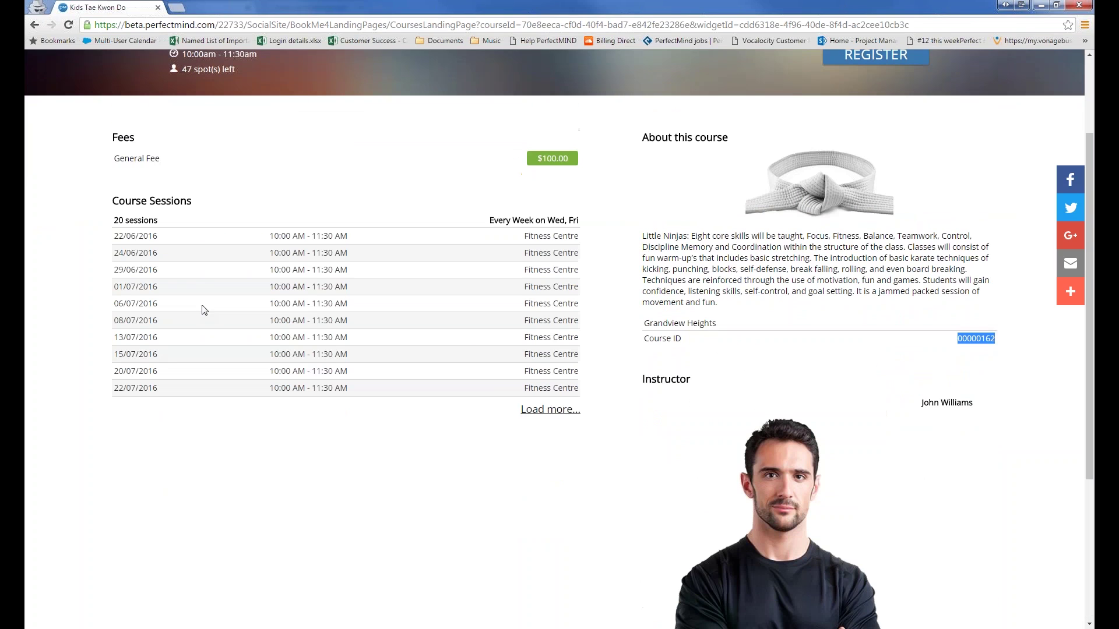
{"action": "left_click_drag", "start_coordinate": [159, 236], "coordinate": [113, 236]}
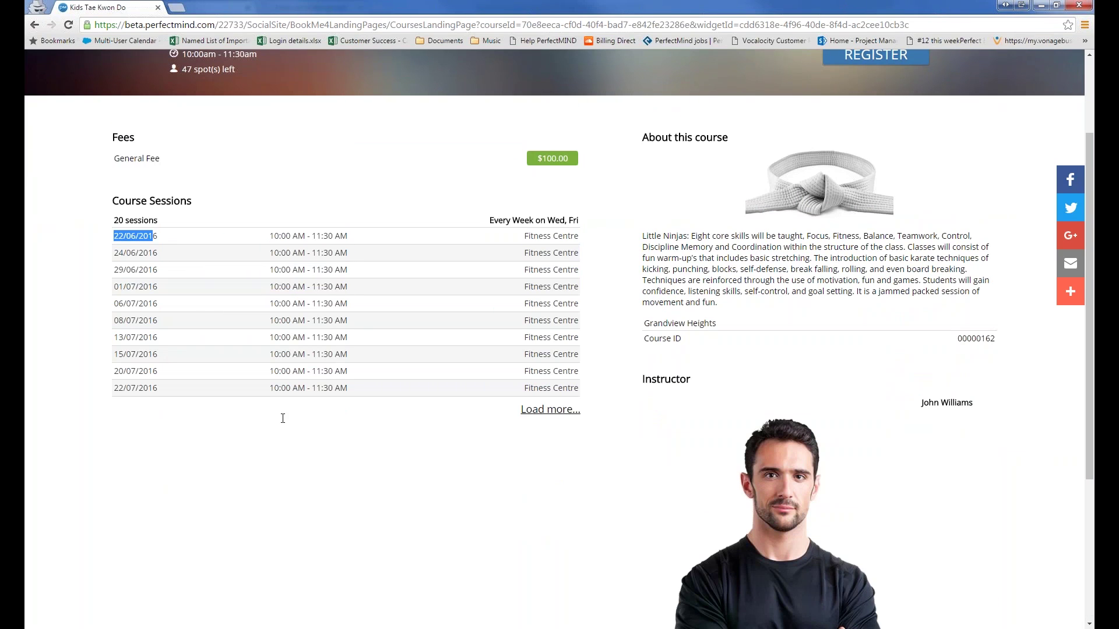
{"action": "left_click_drag", "start_coordinate": [540, 270], "coordinate": [551, 389]}
{"action": "left_click", "coordinate": [588, 428]}
{"action": "scroll", "coordinate": [583, 402], "scroll_direction": "up", "scroll_amount": 3}
{"action": "left_click_drag", "start_coordinate": [606, 412], "coordinate": [309, 268]}
{"action": "double_click", "coordinate": [128, 282]}
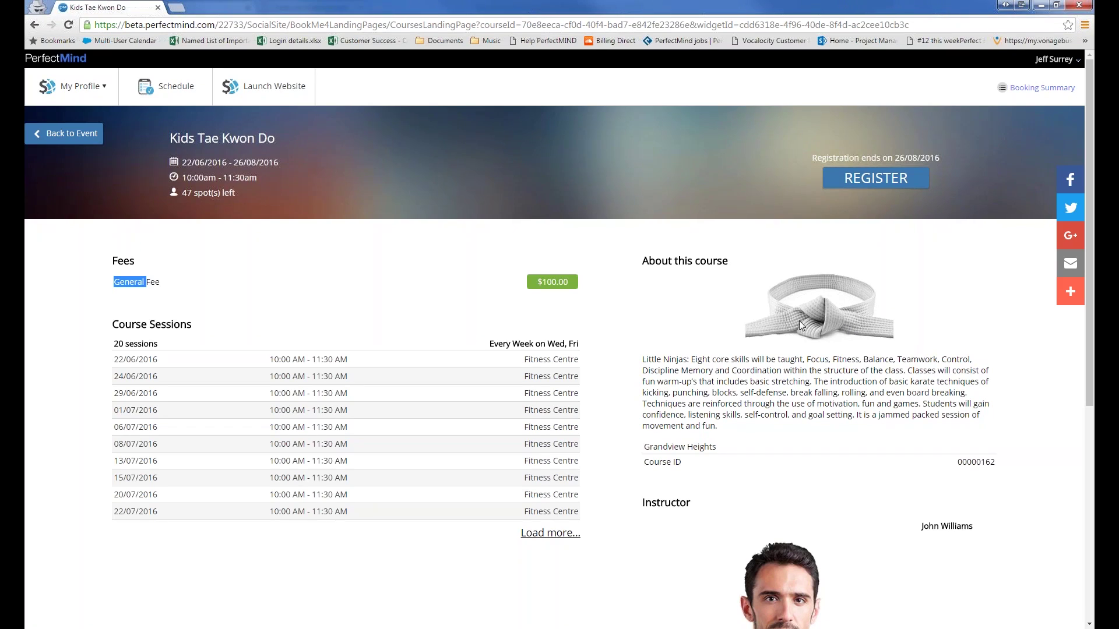
Step: Start registering for Kids Tae Kwon Do and highlight the Roll and Rumble and Swimming conflict notes
{"action": "left_click", "coordinate": [873, 185]}
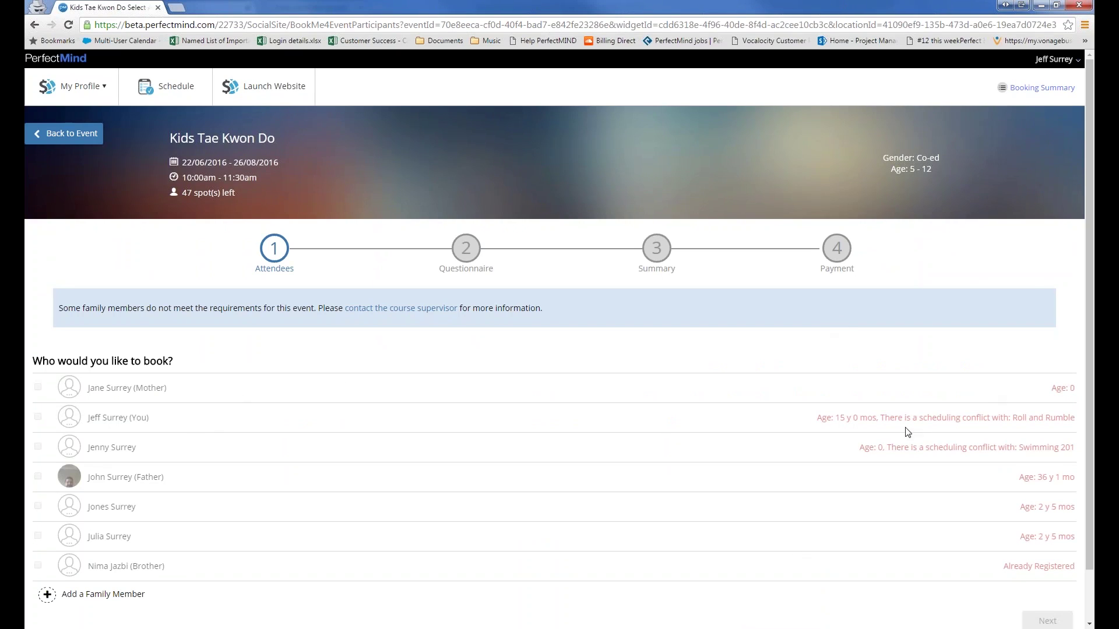
{"action": "left_click_drag", "start_coordinate": [881, 422], "coordinate": [1060, 425]}
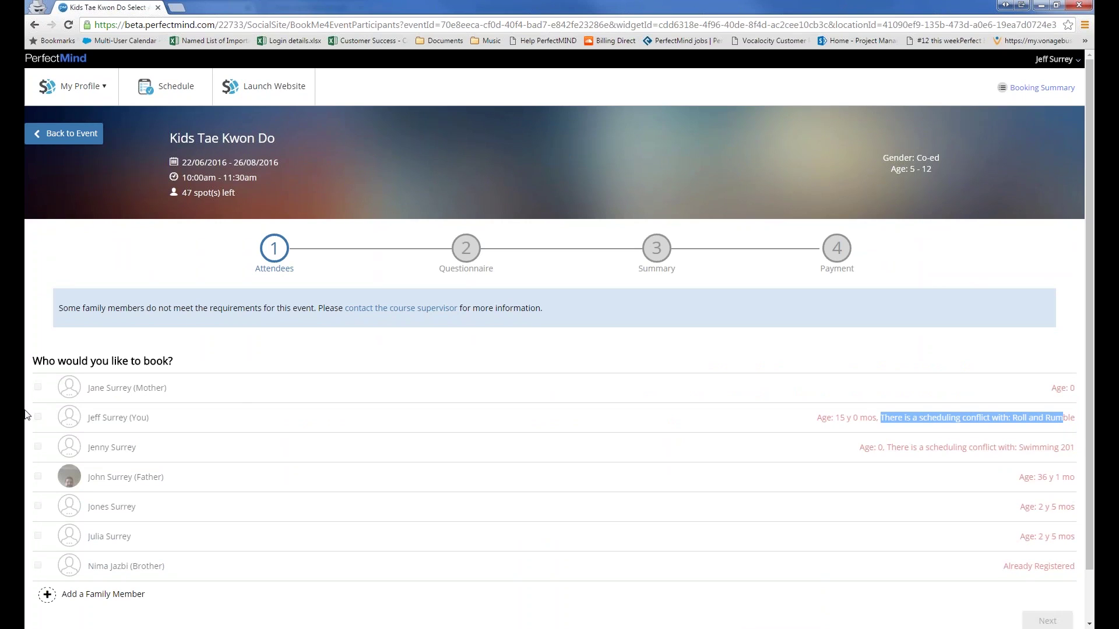
{"action": "left_click", "coordinate": [811, 445]}
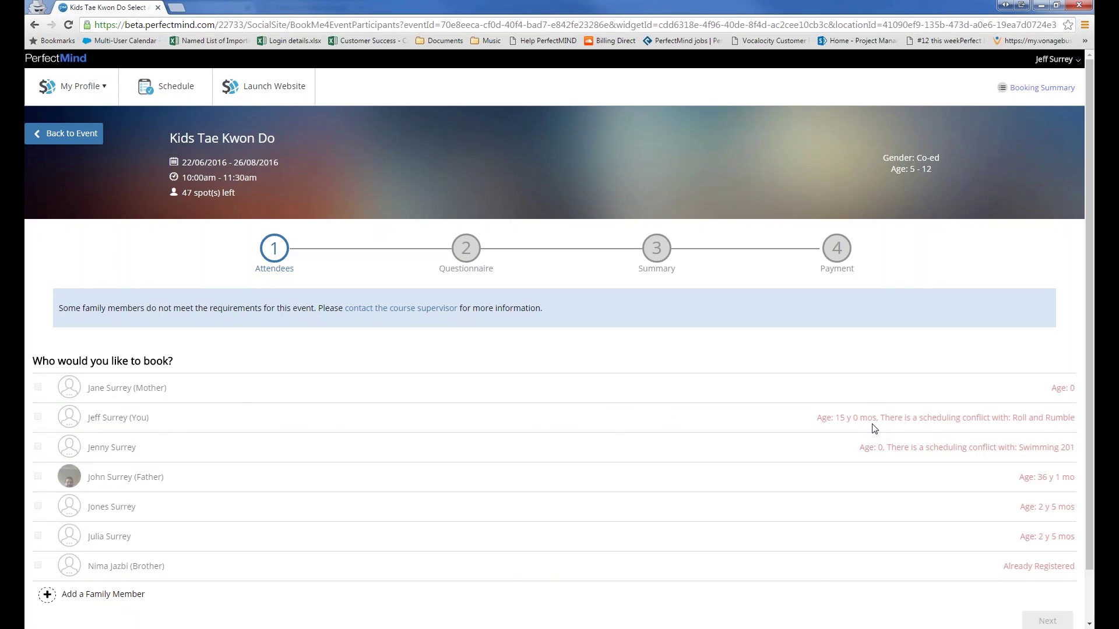
{"action": "left_click_drag", "start_coordinate": [881, 421], "coordinate": [1079, 420]}
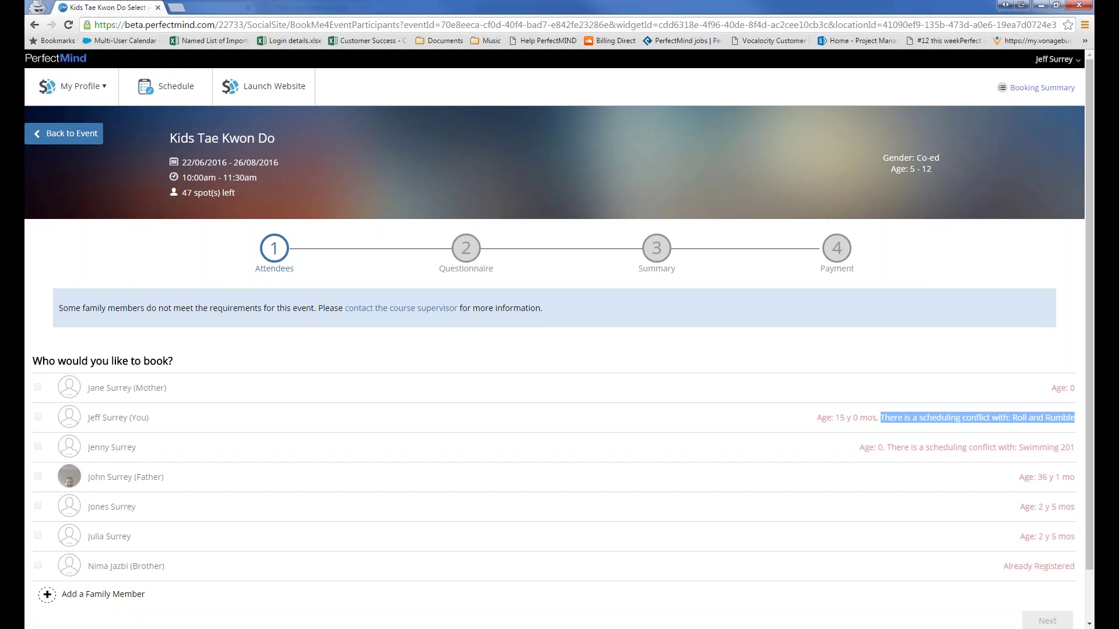
{"action": "left_click_drag", "start_coordinate": [1079, 421], "coordinate": [1078, 570]}
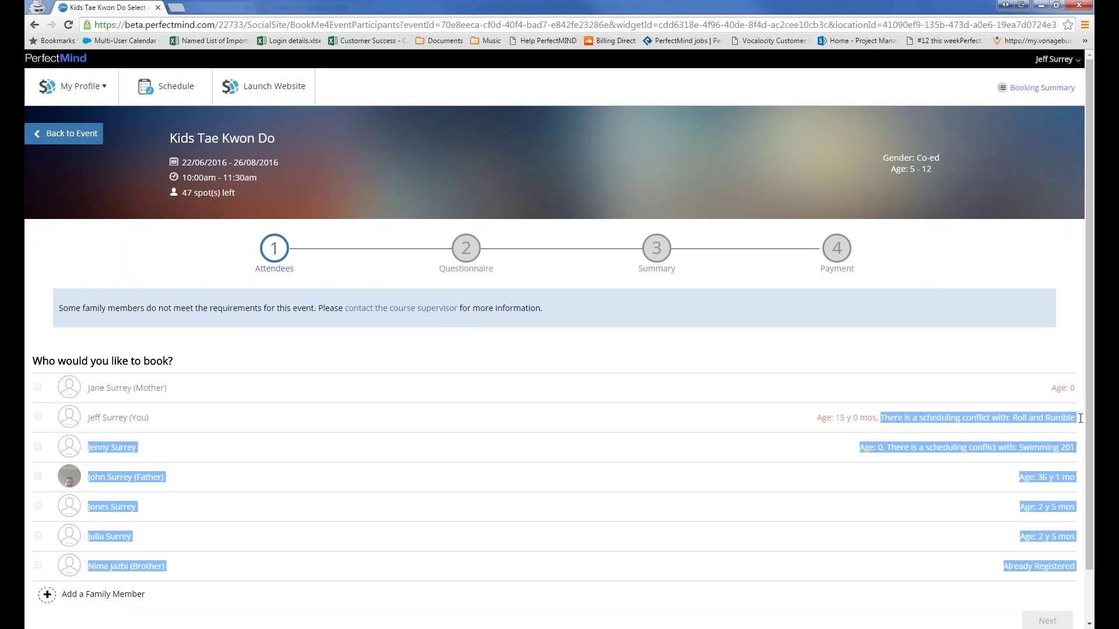
{"action": "left_click_drag", "start_coordinate": [1080, 418], "coordinate": [1075, 424]}
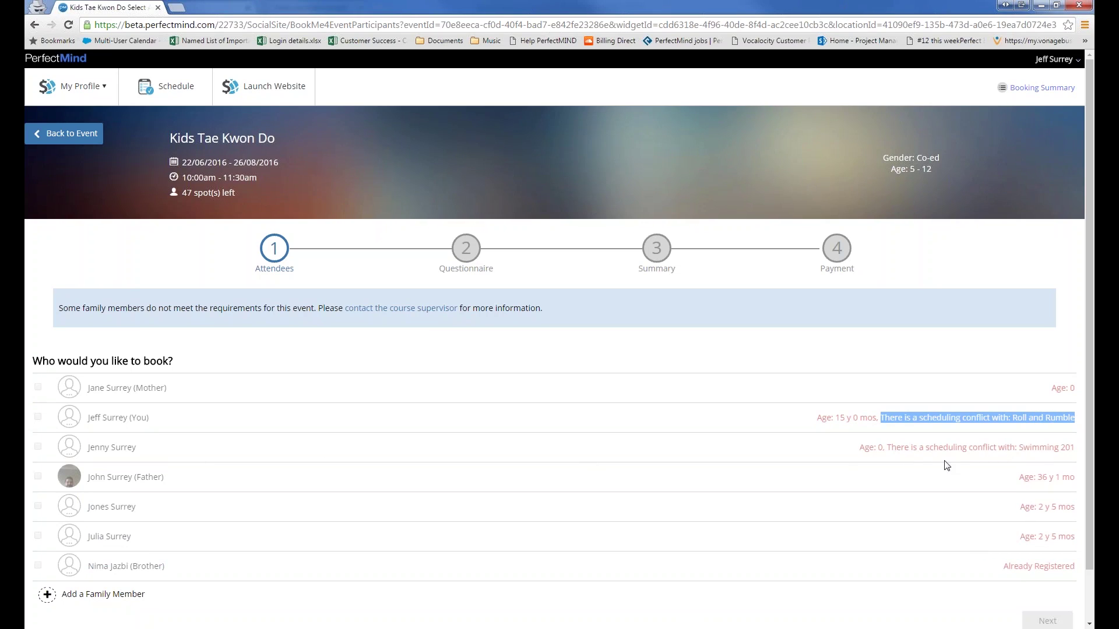
{"action": "left_click_drag", "start_coordinate": [898, 450], "coordinate": [932, 577]}
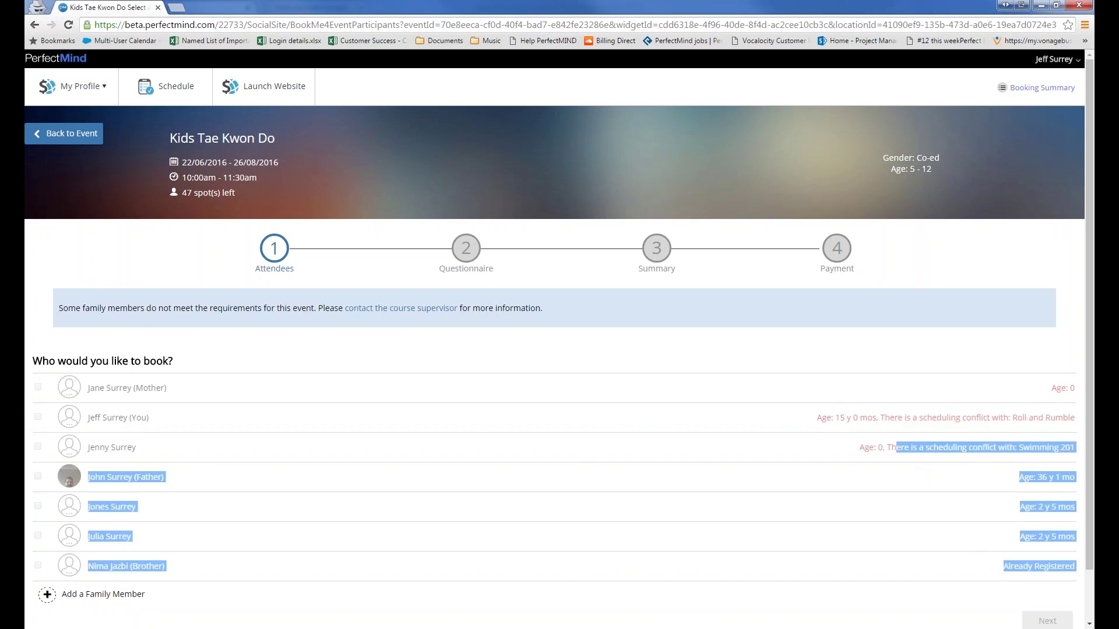
{"action": "left_click_drag", "start_coordinate": [1085, 453], "coordinate": [1081, 453]}
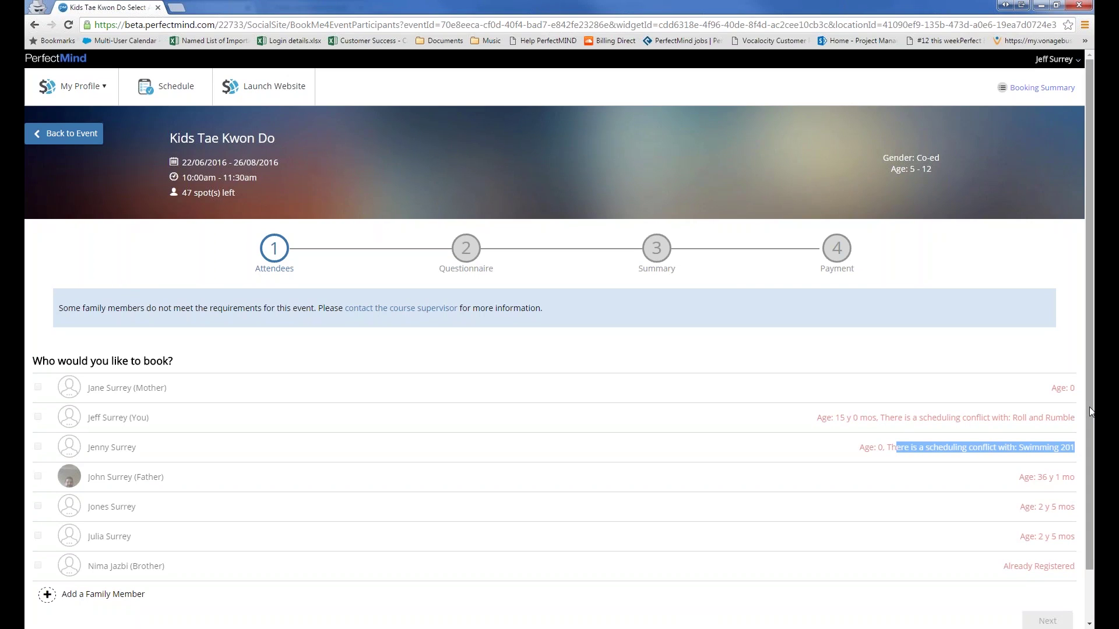
Step: Open 'Add a Family Member' below the attendee list
{"action": "scroll", "coordinate": [1091, 411], "scroll_direction": "down", "scroll_amount": 1}
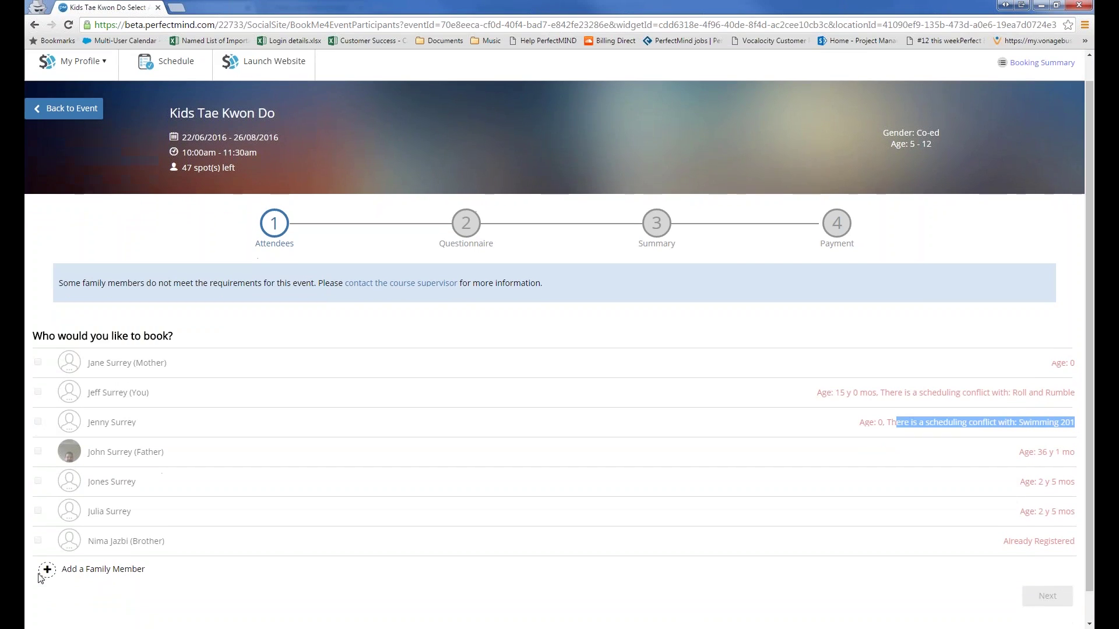
{"action": "left_click", "coordinate": [110, 538]}
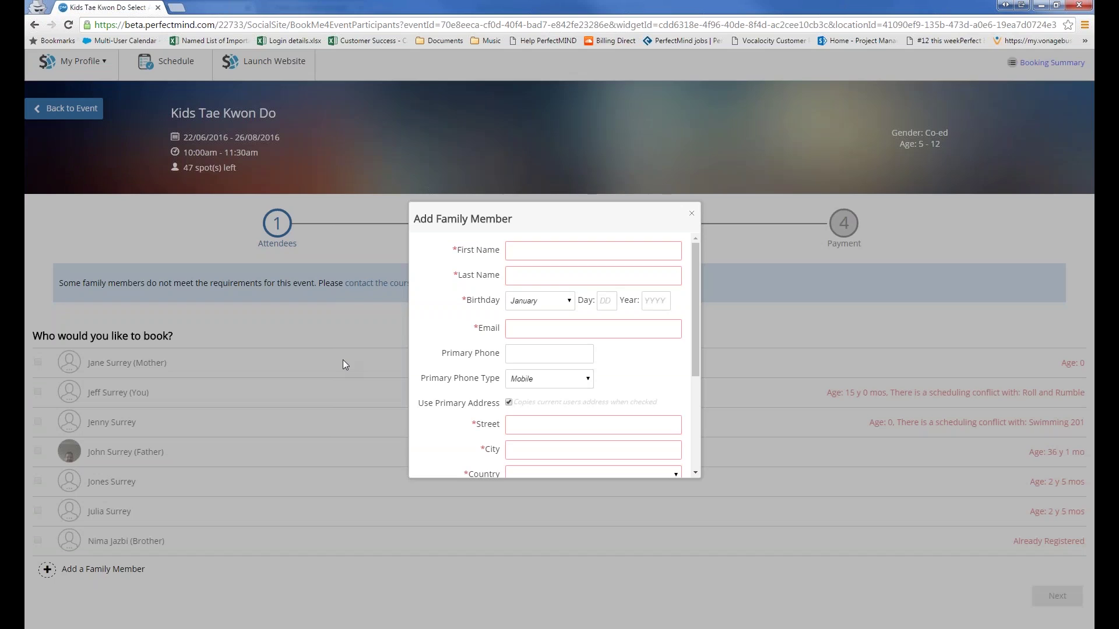
{"action": "scroll", "coordinate": [553, 277], "scroll_direction": "down", "scroll_amount": 3}
{"action": "scroll", "coordinate": [554, 276], "scroll_direction": "up", "scroll_amount": 2}
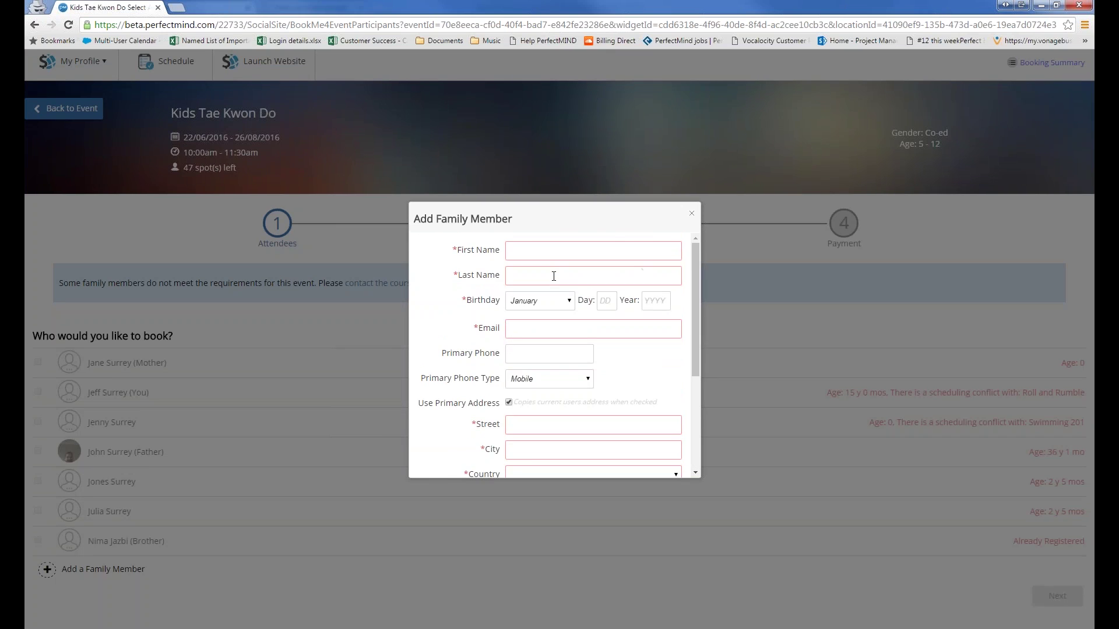
{"action": "scroll", "coordinate": [553, 277], "scroll_direction": "down", "scroll_amount": 5}
{"action": "scroll", "coordinate": [553, 278], "scroll_direction": "up", "scroll_amount": 5}
{"action": "scroll", "coordinate": [554, 279], "scroll_direction": "down", "scroll_amount": 4}
{"action": "scroll", "coordinate": [553, 281], "scroll_direction": "up", "scroll_amount": 4}
Step: Toggle the Create Family Members restriction in the Online Booking Settings window
{"action": "left_click", "coordinate": [548, 259]}
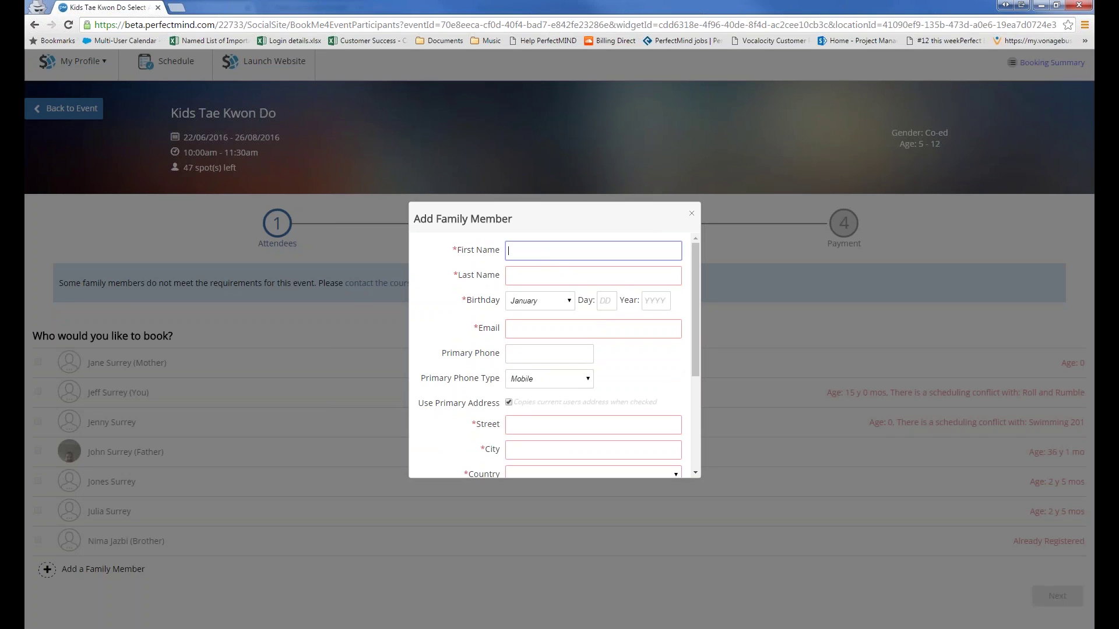
{"action": "left_click", "coordinate": [996, 132]}
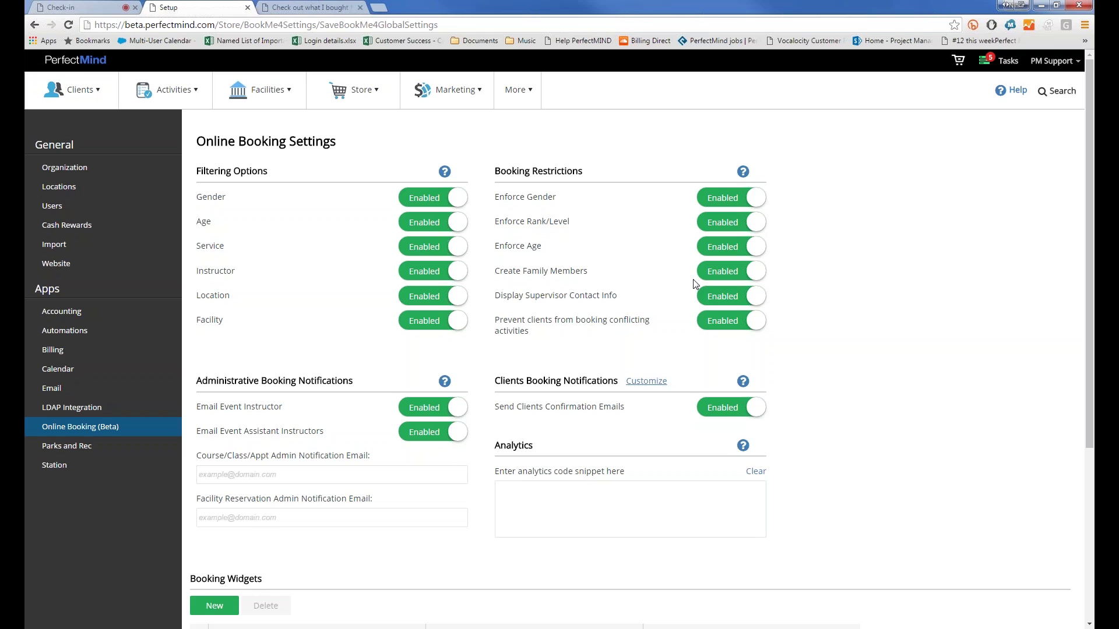
{"action": "left_click", "coordinate": [719, 304]}
{"action": "left_click", "coordinate": [718, 306]}
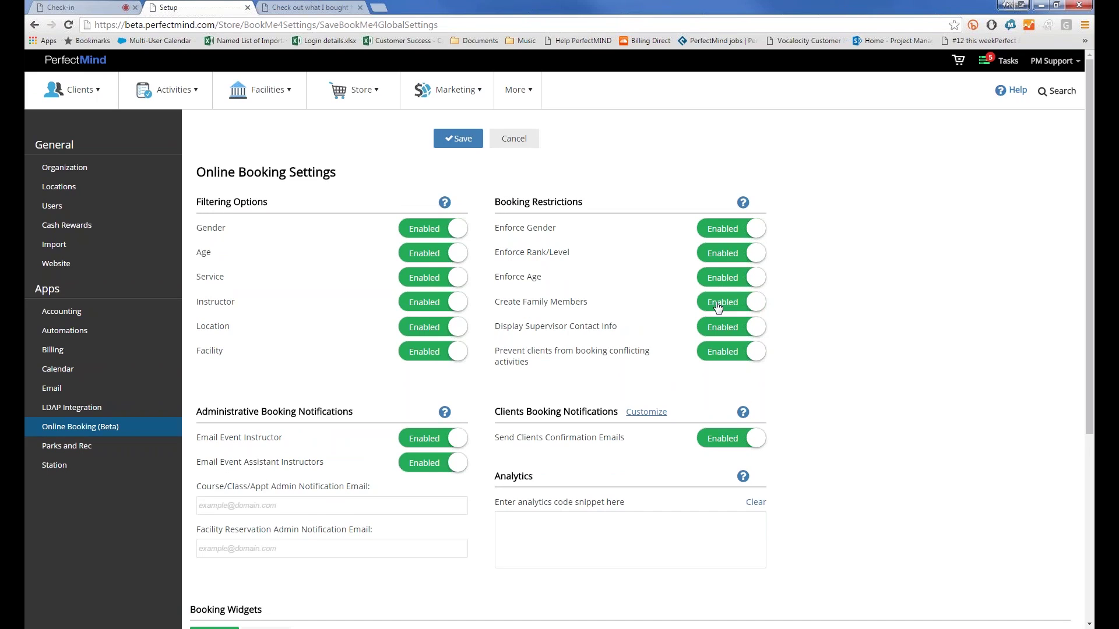
{"action": "double_click", "coordinate": [718, 306]}
{"action": "left_click", "coordinate": [718, 306]}
{"action": "left_click", "coordinate": [718, 306]}
{"action": "left_click", "coordinate": [987, 225]}
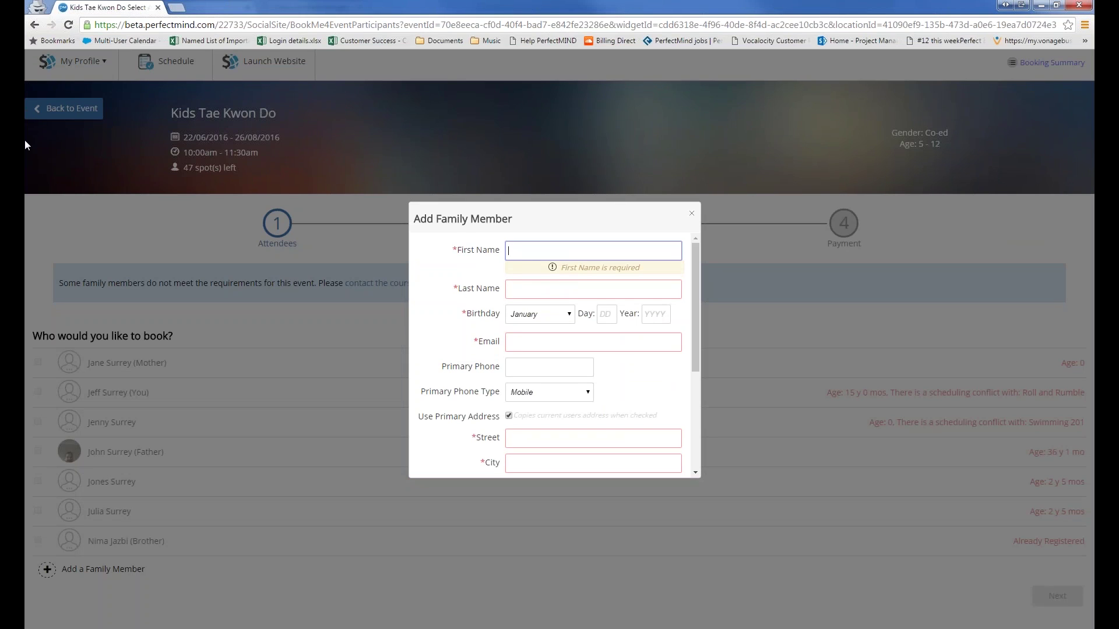
Step: Enter the new member's first and last name and a birthday in 1980
{"action": "type", "text": "John"}
{"action": "key", "text": "Tab"}
{"action": "type", "text": "Smith"}
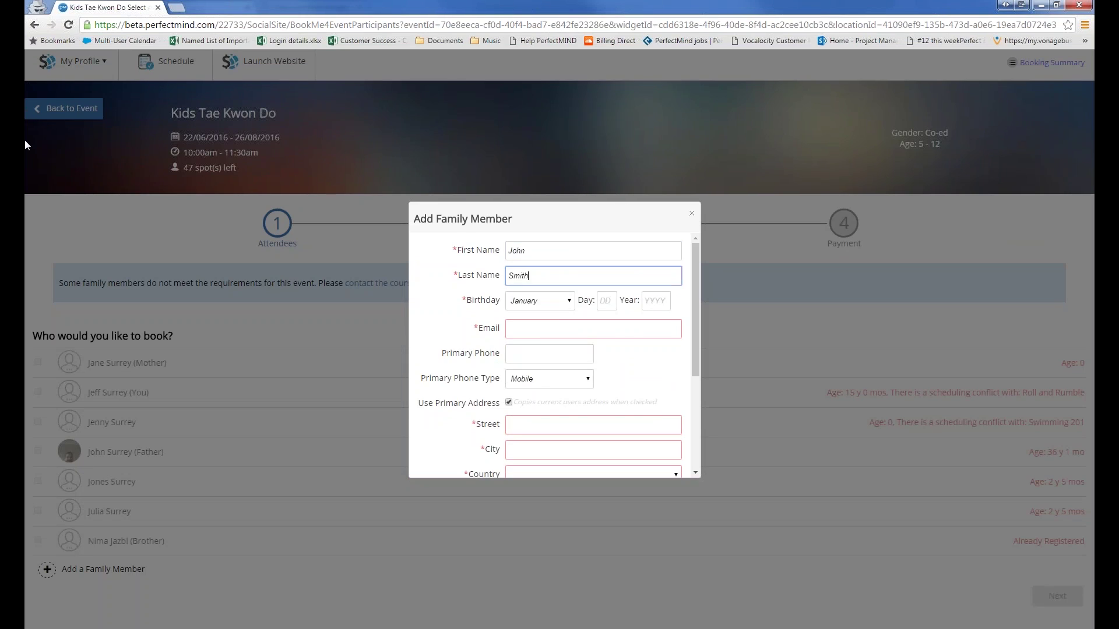
{"action": "key", "text": "Tab"}
{"action": "key", "text": "Tab"}
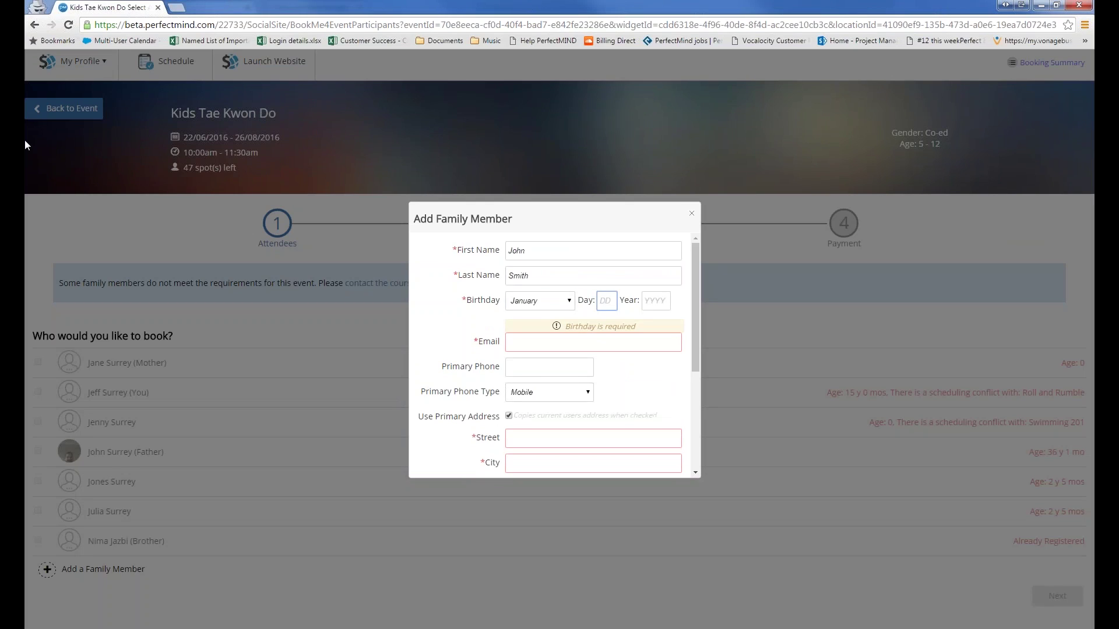
{"action": "type", "text": "21"}
{"action": "key", "text": "Tab"}
{"action": "type", "text": "1980"}
{"action": "left_click", "coordinate": [488, 324]}
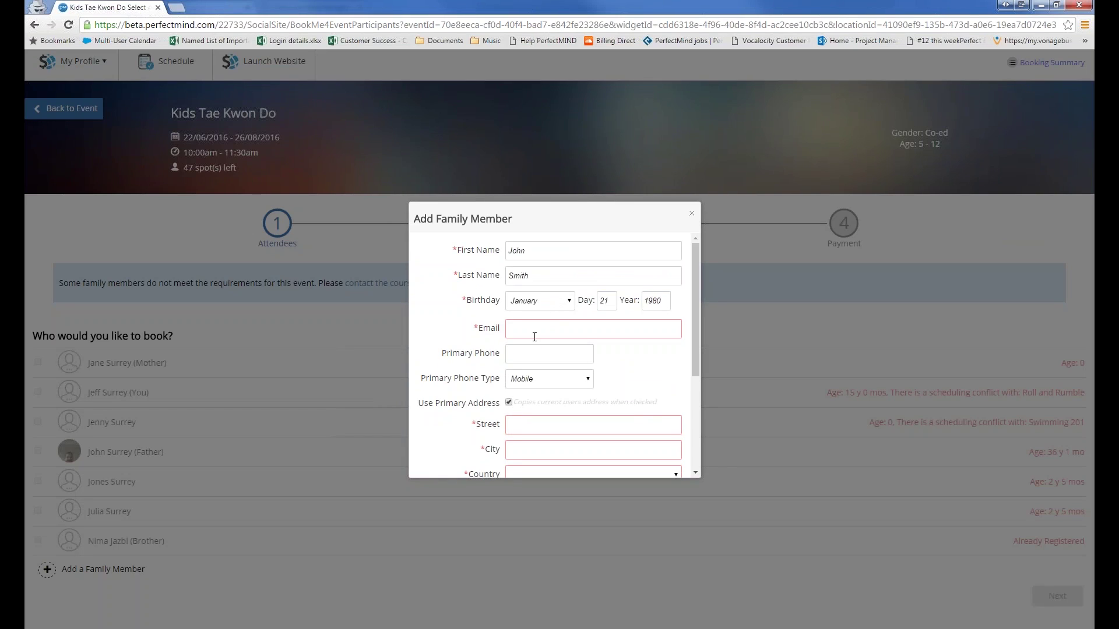
Step: Enter a primary phone number, keep the primary address, then cancel the form
{"action": "left_click", "coordinate": [534, 330]}
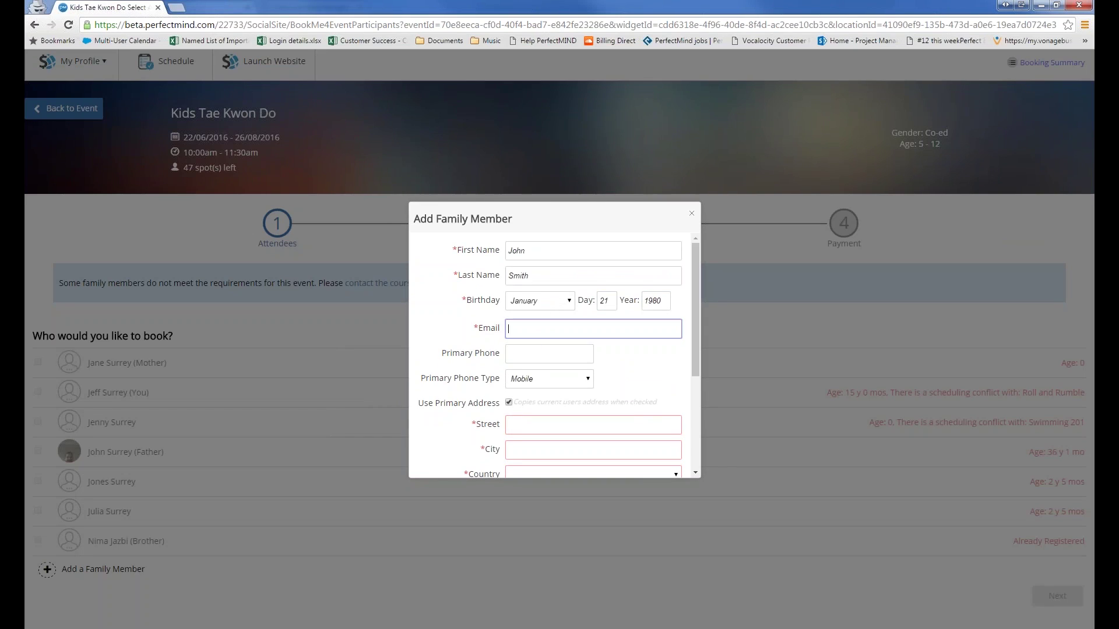
{"action": "left_click", "coordinate": [523, 353]}
{"action": "type", "text": "778-____"}
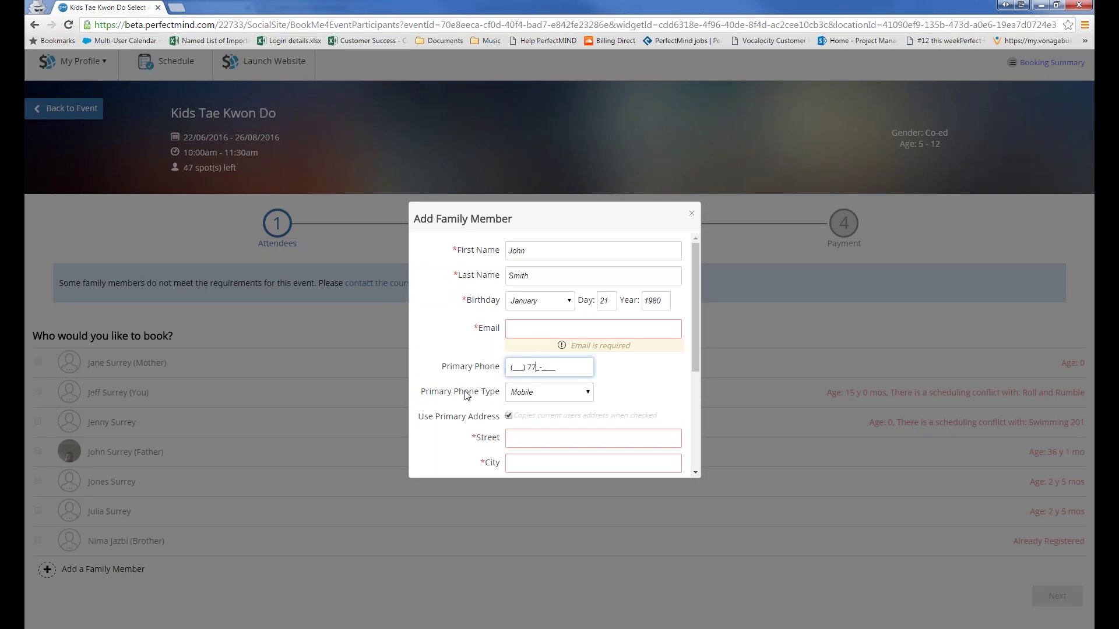
{"action": "left_click", "coordinate": [512, 368]}
{"action": "type", "text": "604"}
{"action": "type", "text": "778"}
{"action": "type", "text": "8"}
{"action": "scroll", "coordinate": [501, 326], "scroll_direction": "down", "scroll_amount": 3}
{"action": "scroll", "coordinate": [504, 289], "scroll_direction": "up", "scroll_amount": 1}
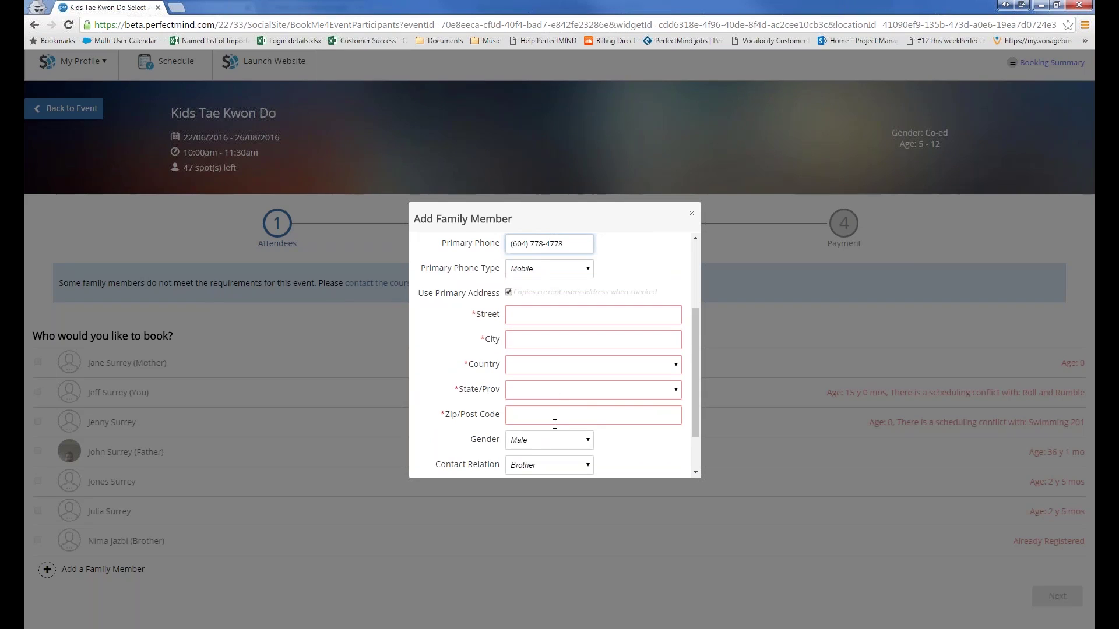
{"action": "left_click", "coordinate": [509, 293]}
{"action": "left_click", "coordinate": [509, 293]}
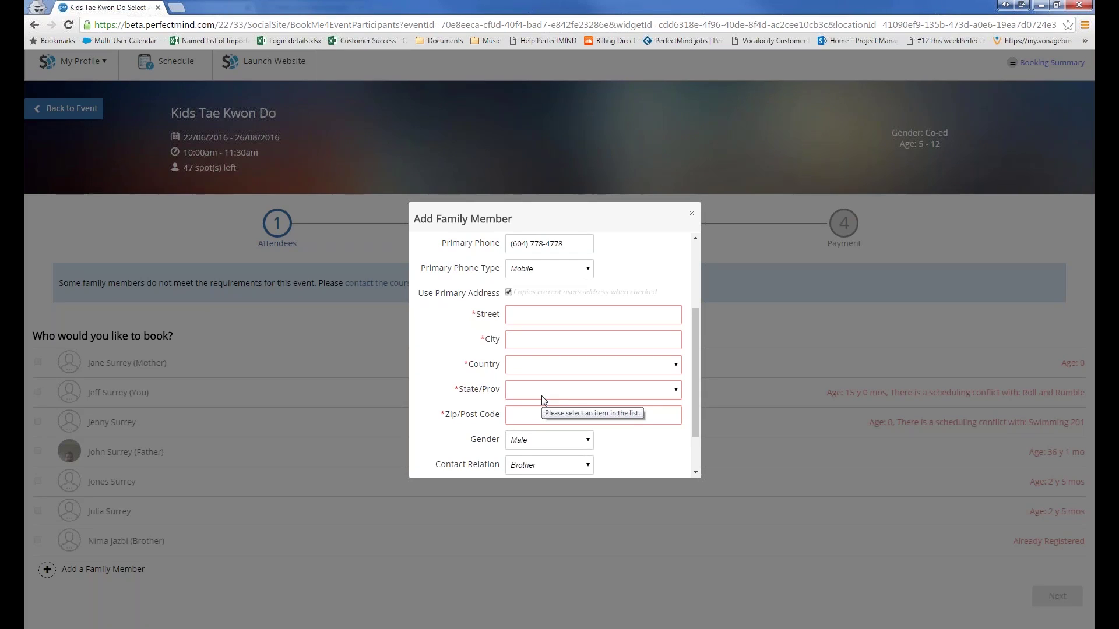
{"action": "scroll", "coordinate": [542, 400], "scroll_direction": "down", "scroll_amount": 1}
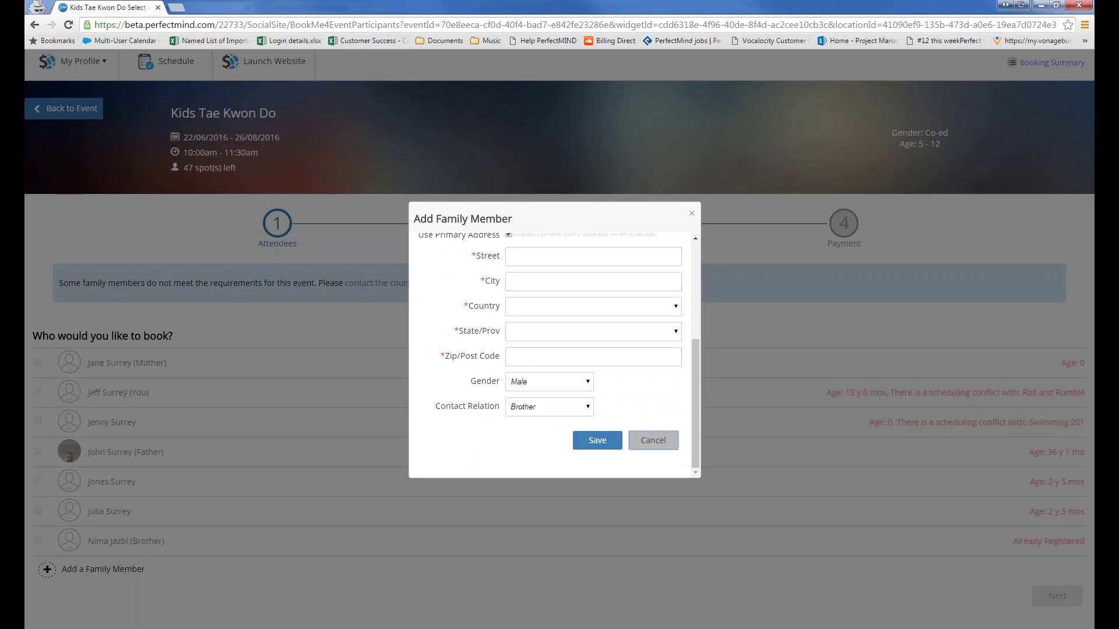
{"action": "left_click", "coordinate": [653, 440]}
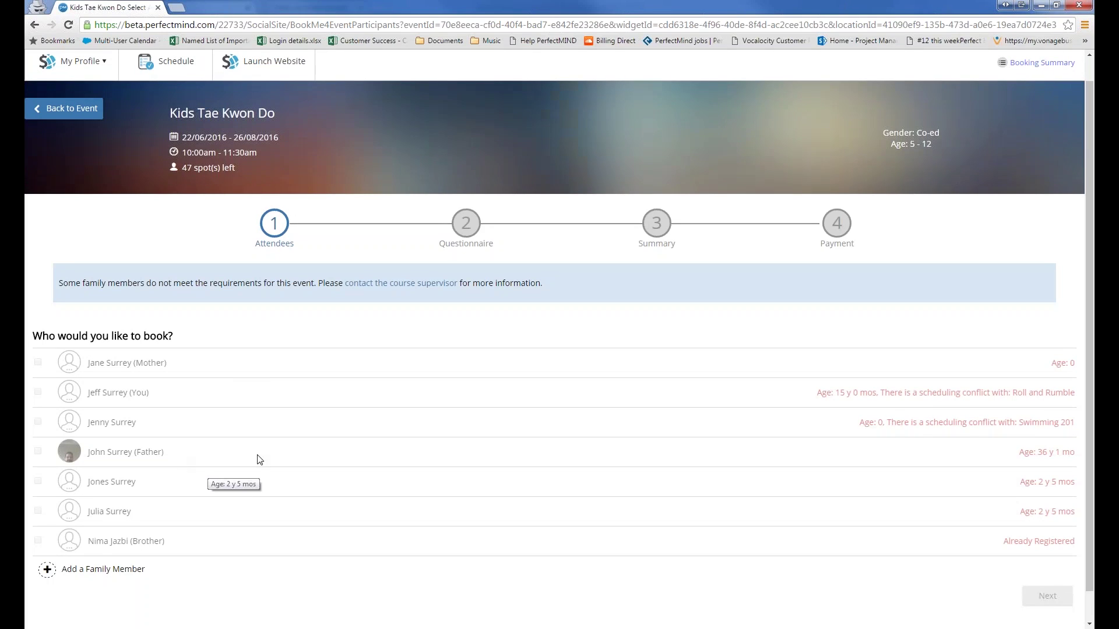
Step: Via Activities > View Activities, remove the last Kids Tae Kwon Do attendee, leaving 2/50
{"action": "mouse_move", "coordinate": [1091, 169]}
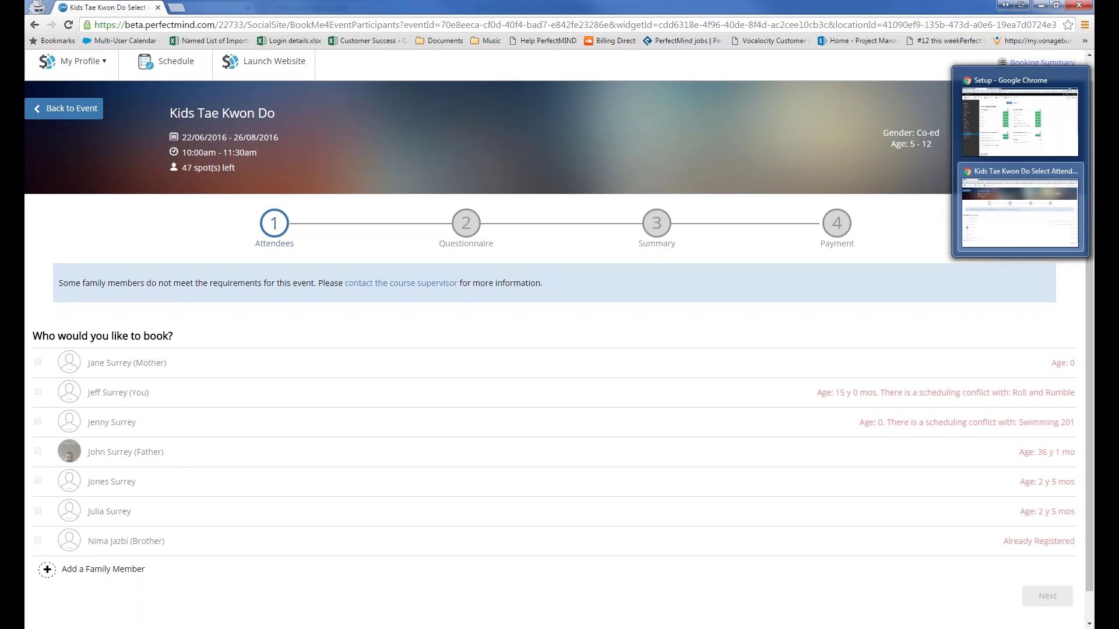
{"action": "left_click", "coordinate": [1031, 114]}
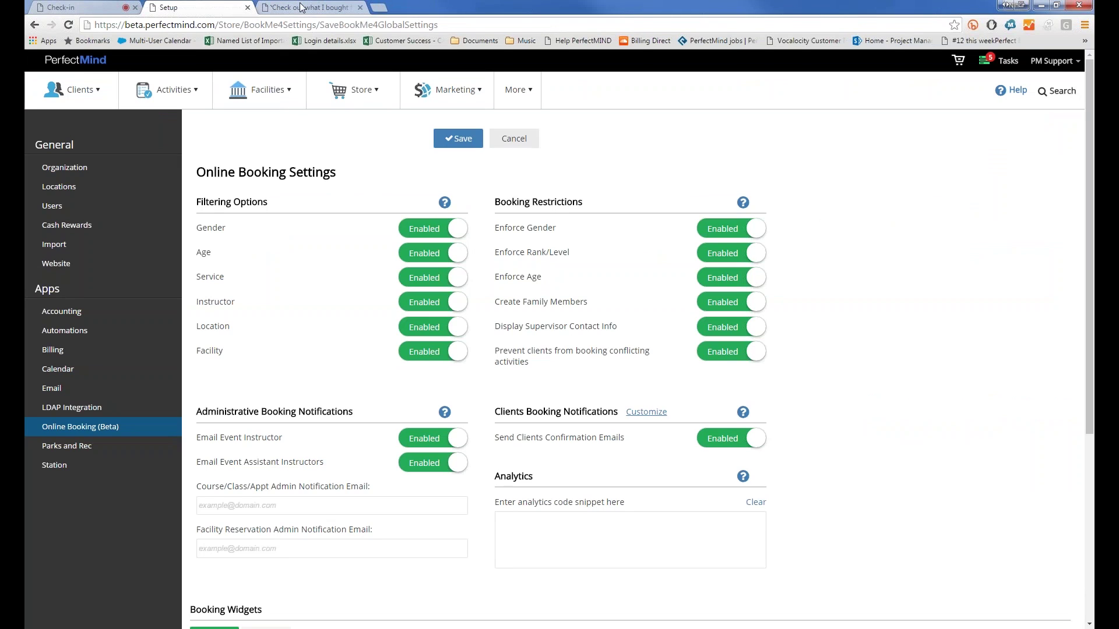
{"action": "left_click", "coordinate": [169, 89]}
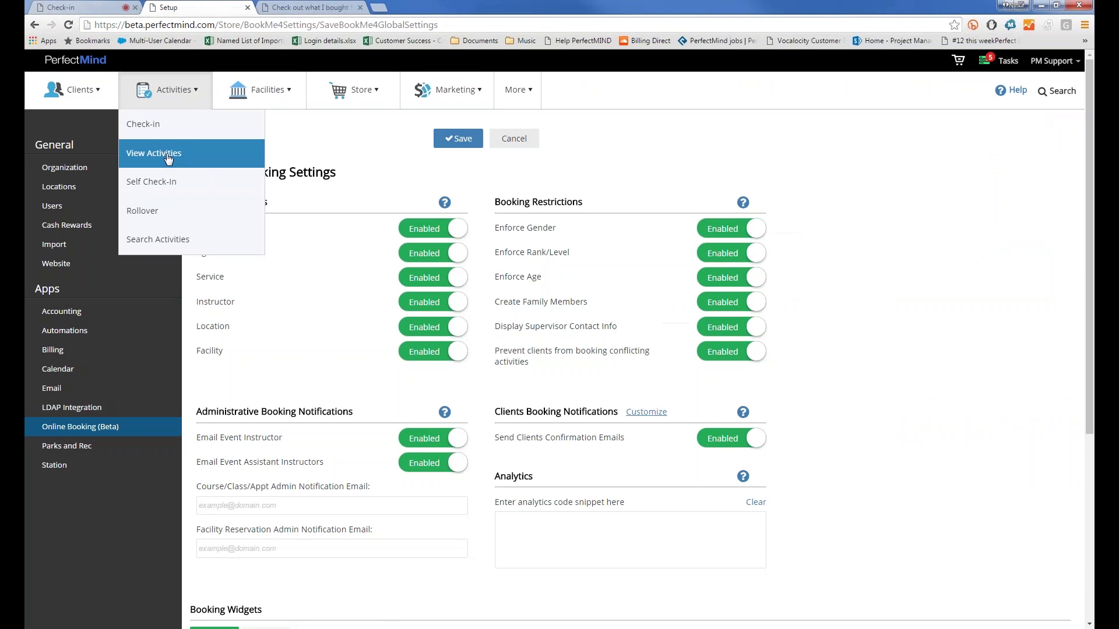
{"action": "left_click", "coordinate": [157, 153]}
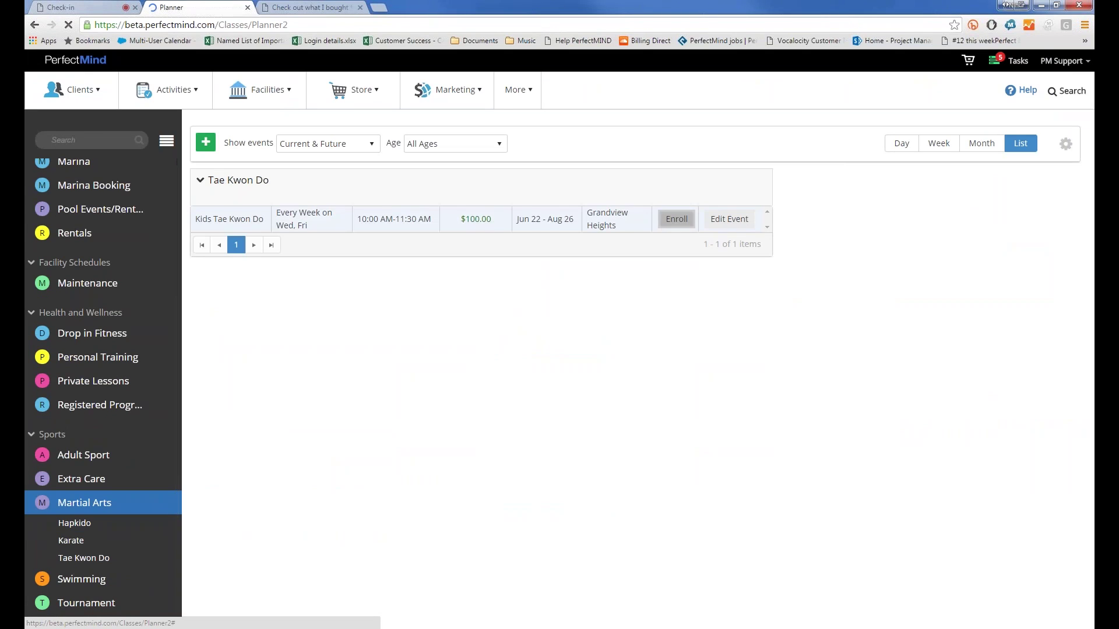
{"action": "left_click", "coordinate": [669, 218]}
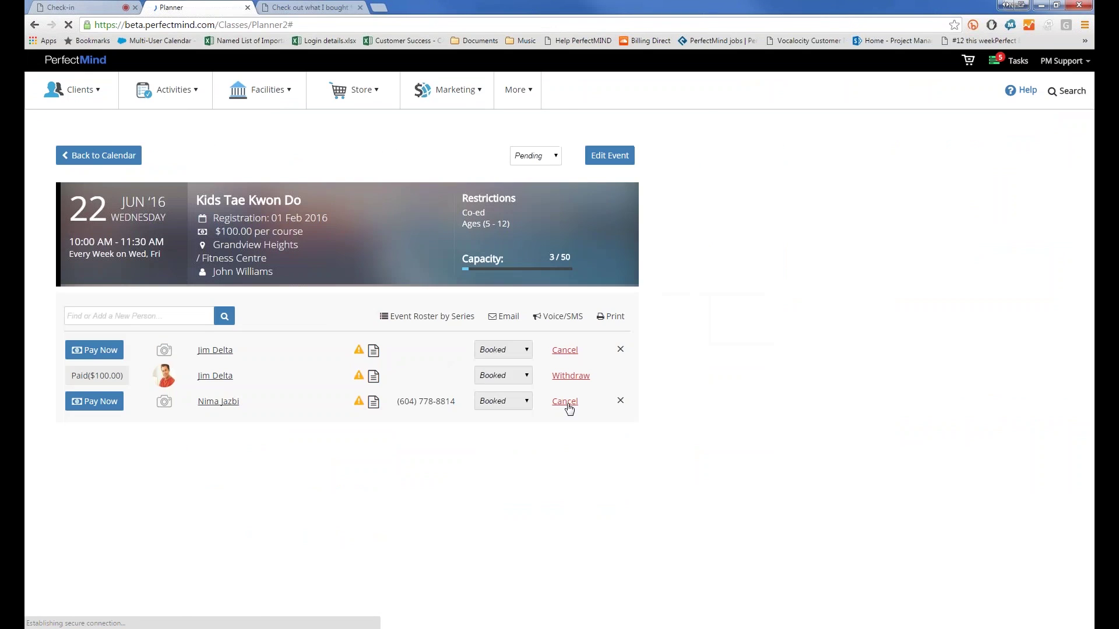
{"action": "left_click", "coordinate": [619, 400]}
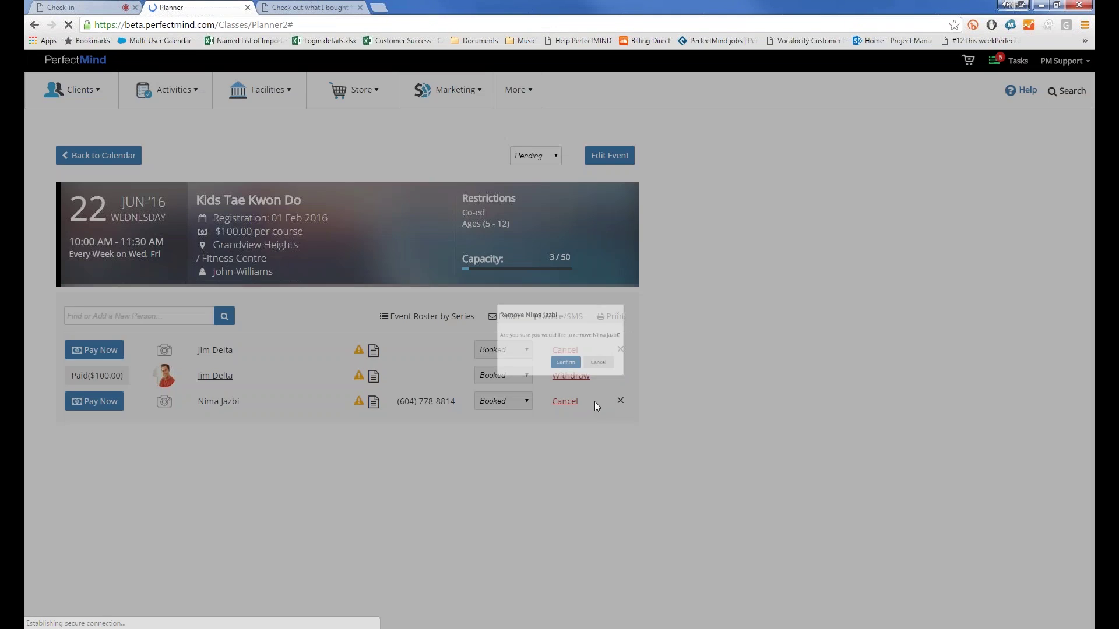
{"action": "left_click", "coordinate": [556, 376]}
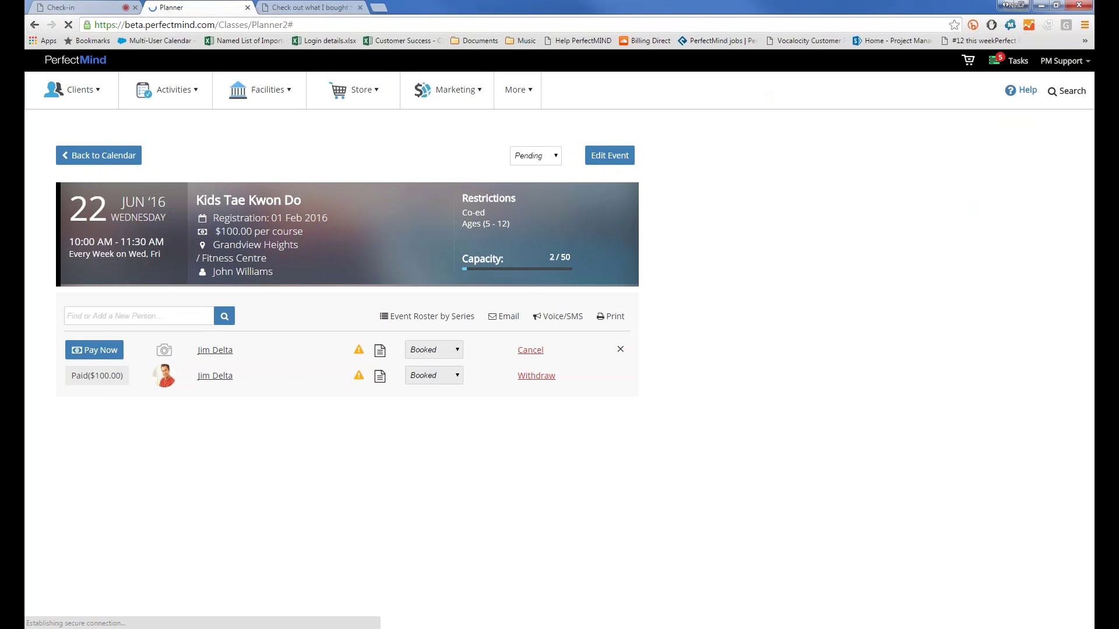
{"action": "left_click", "coordinate": [1054, 221]}
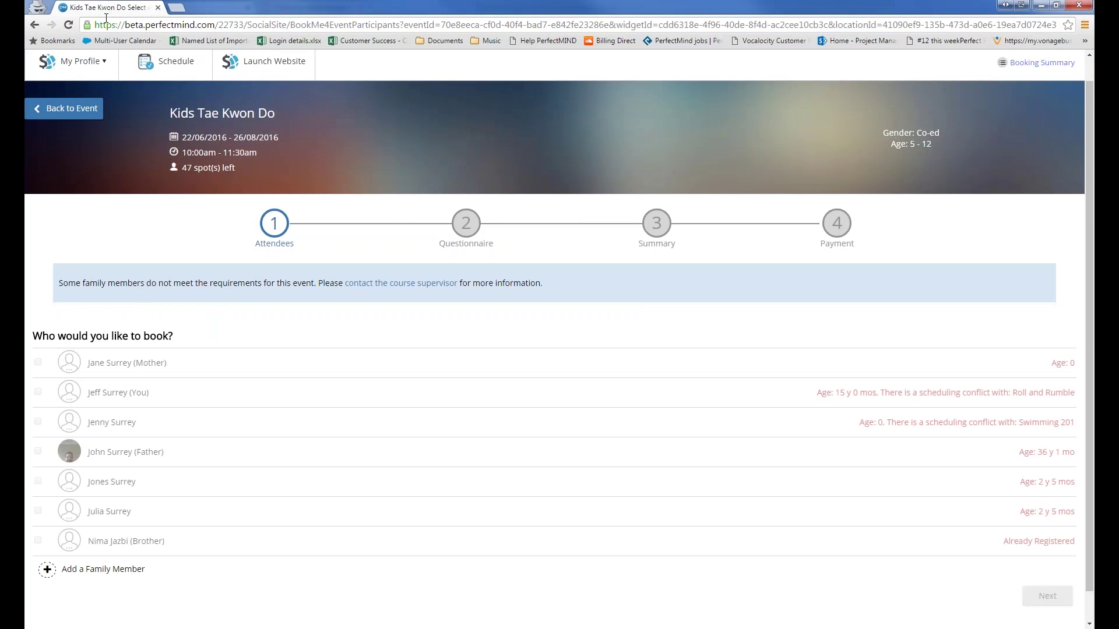
Step: Refresh the booking page, then step back from the questionnaire to Attendees with 48 spots left
{"action": "key", "text": "F5"}
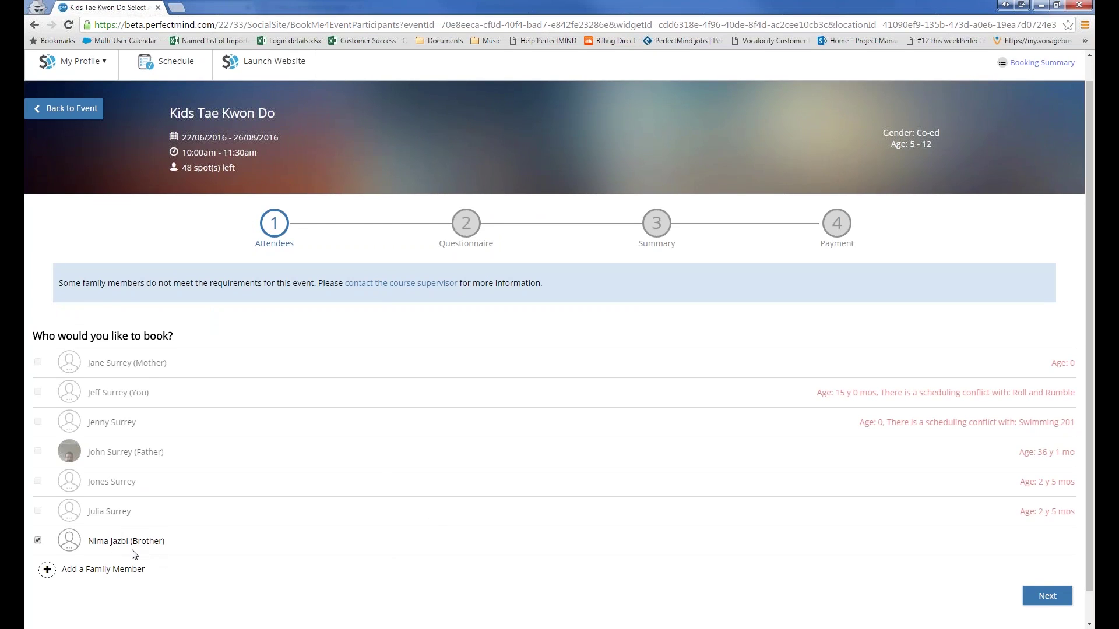
{"action": "left_click", "coordinate": [1058, 600]}
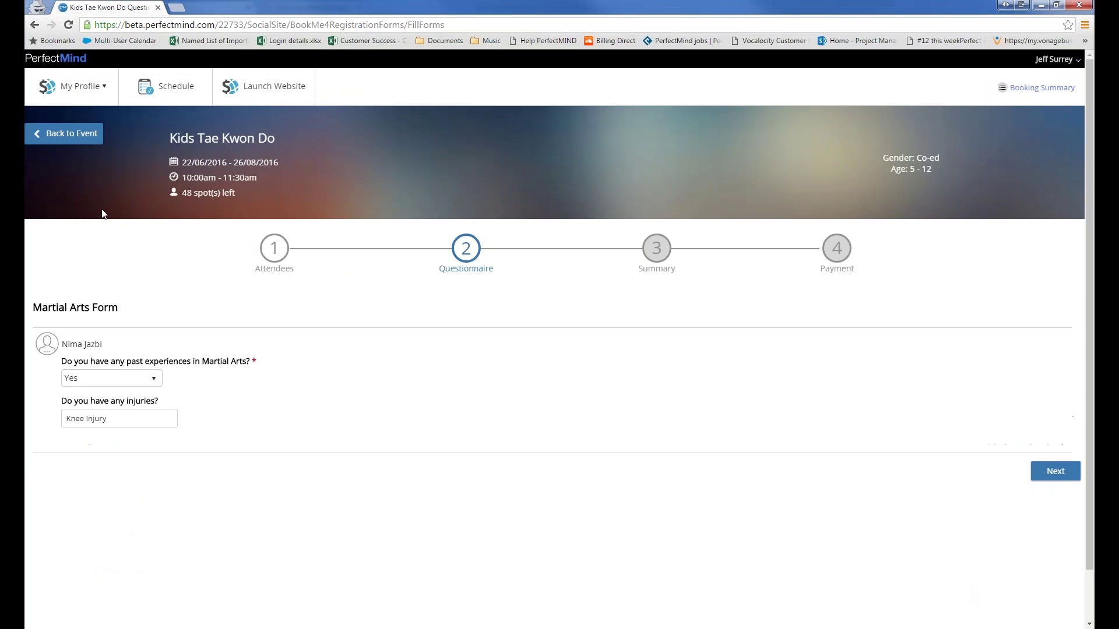
{"action": "left_click", "coordinate": [269, 256]}
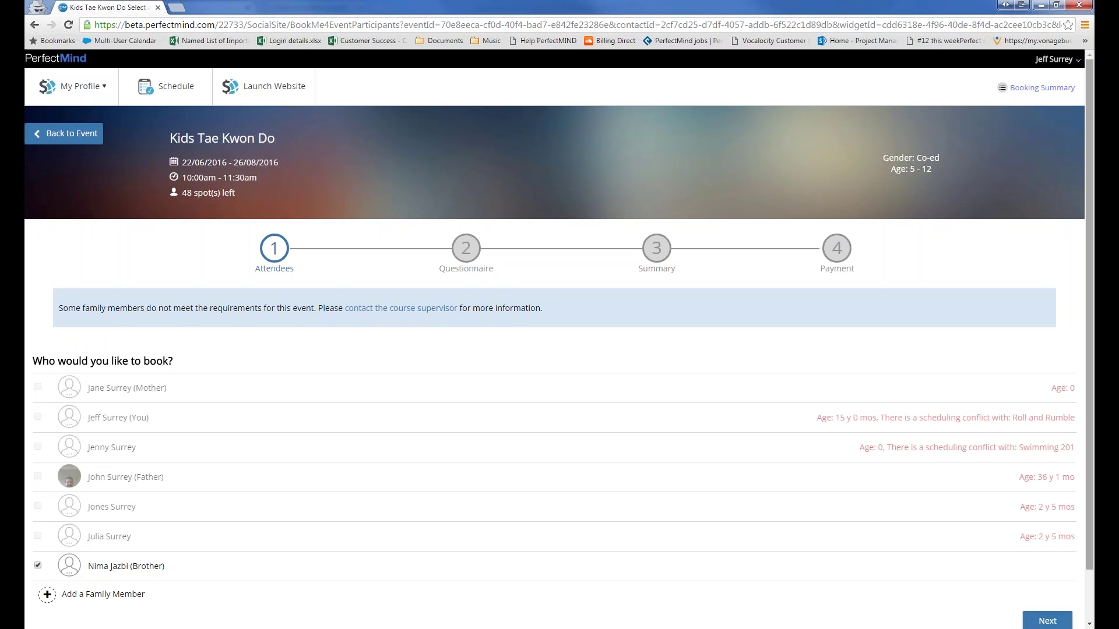
{"action": "mouse_move", "coordinate": [1048, 152]}
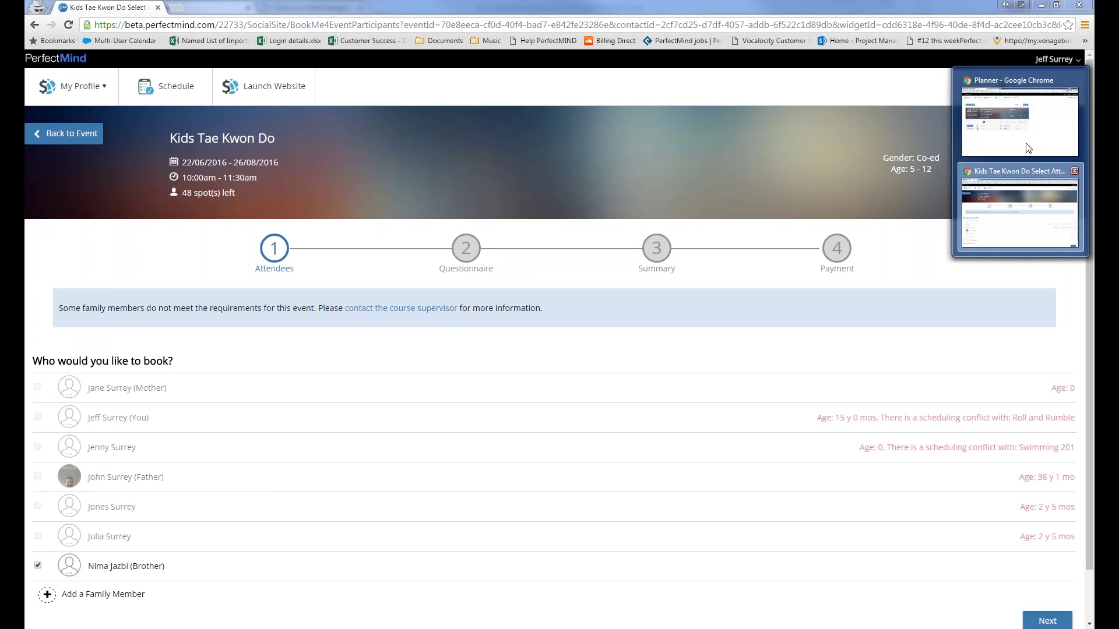
{"action": "left_click", "coordinate": [1024, 140]}
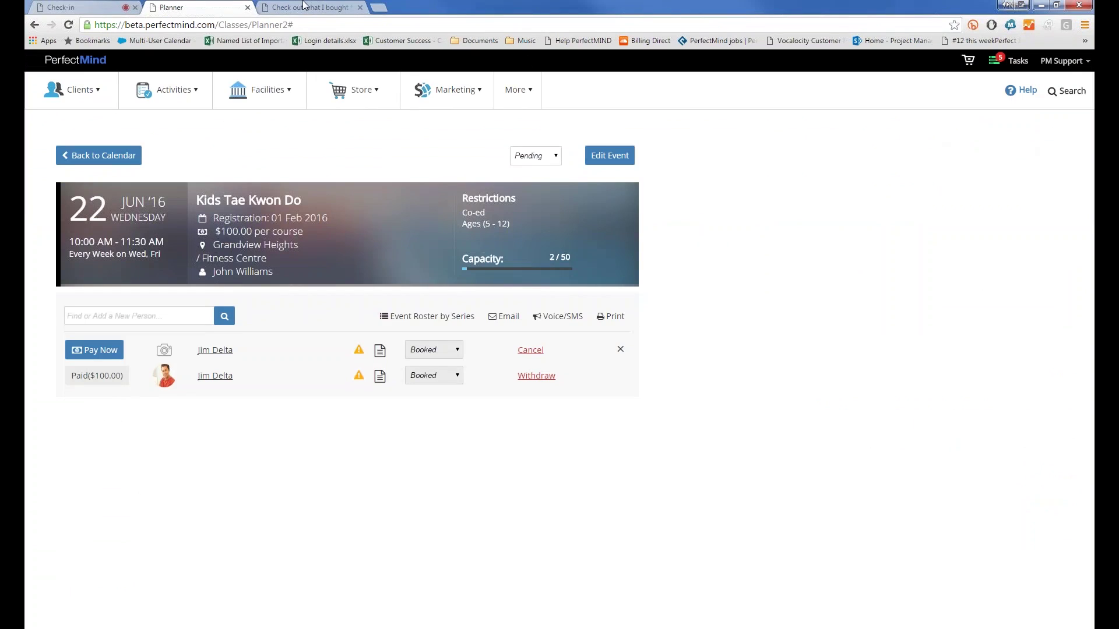
{"action": "left_click", "coordinate": [414, 96]}
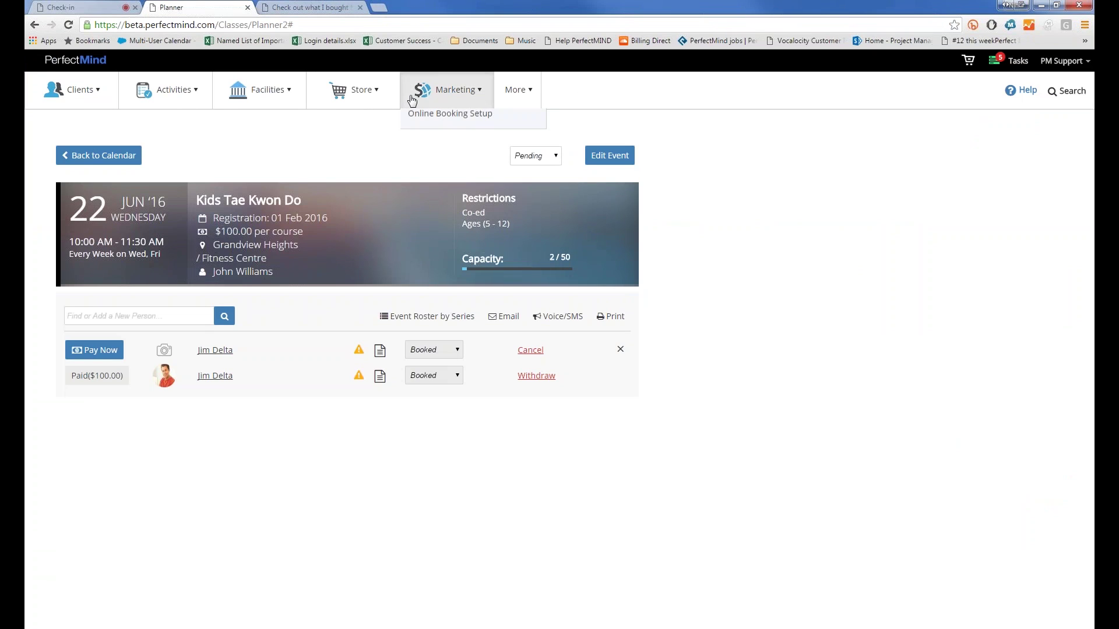
{"action": "left_click", "coordinate": [448, 249]}
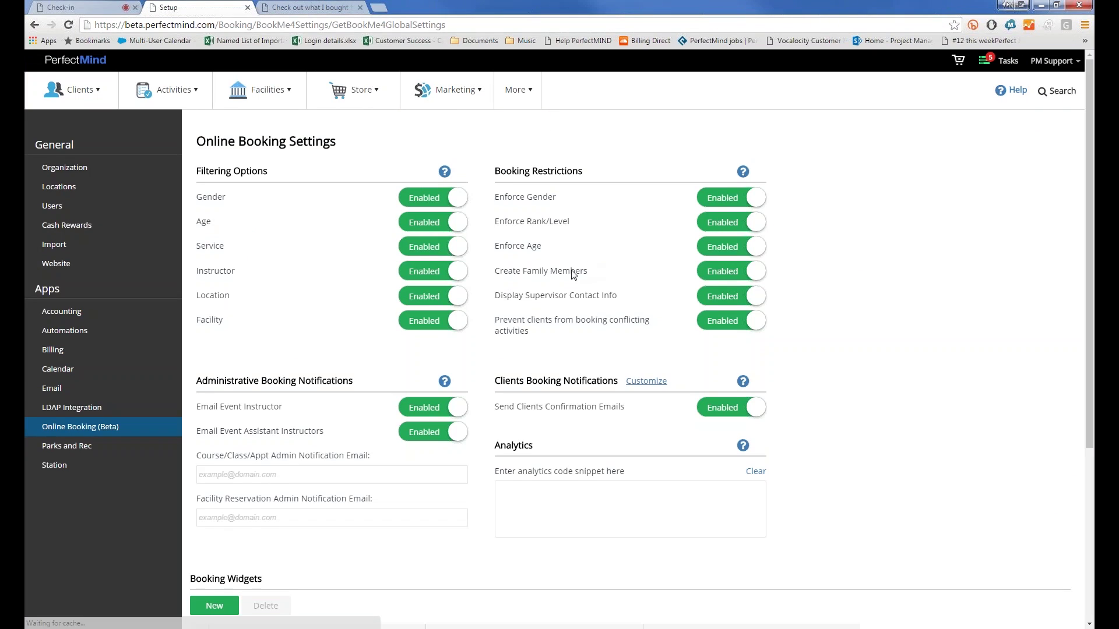
{"action": "left_click_drag", "start_coordinate": [520, 296], "coordinate": [690, 297]}
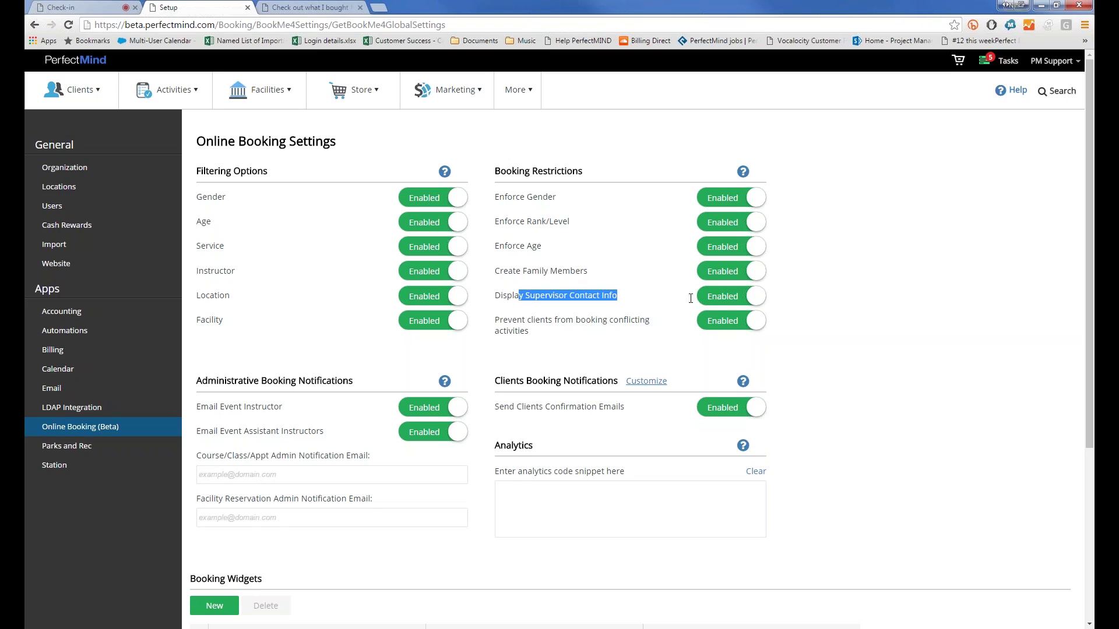
{"action": "left_click", "coordinate": [776, 297]}
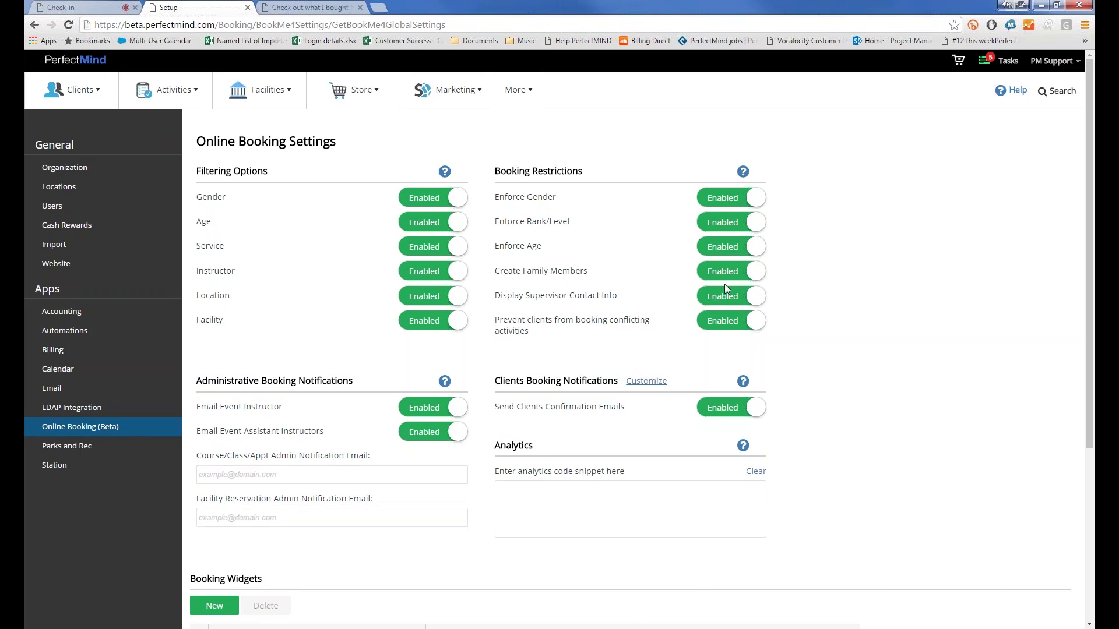
{"action": "left_click", "coordinate": [1040, 7]}
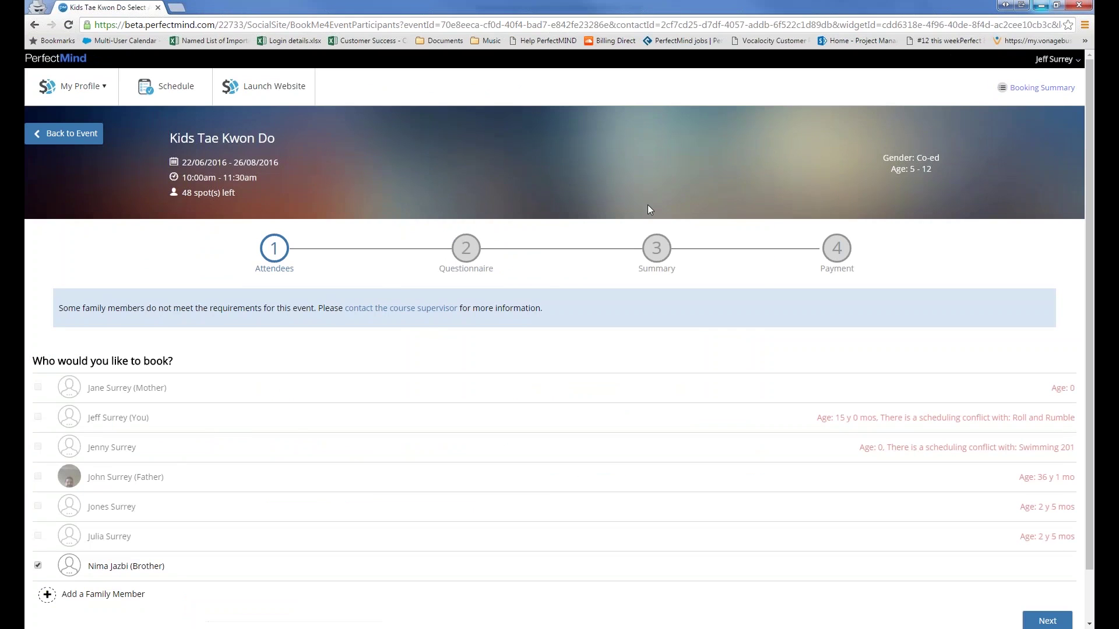
Step: Highlight the family-member notice, view and close the supervisor's contact popup, then continue with Next
{"action": "left_click_drag", "start_coordinate": [73, 312], "coordinate": [336, 312]}
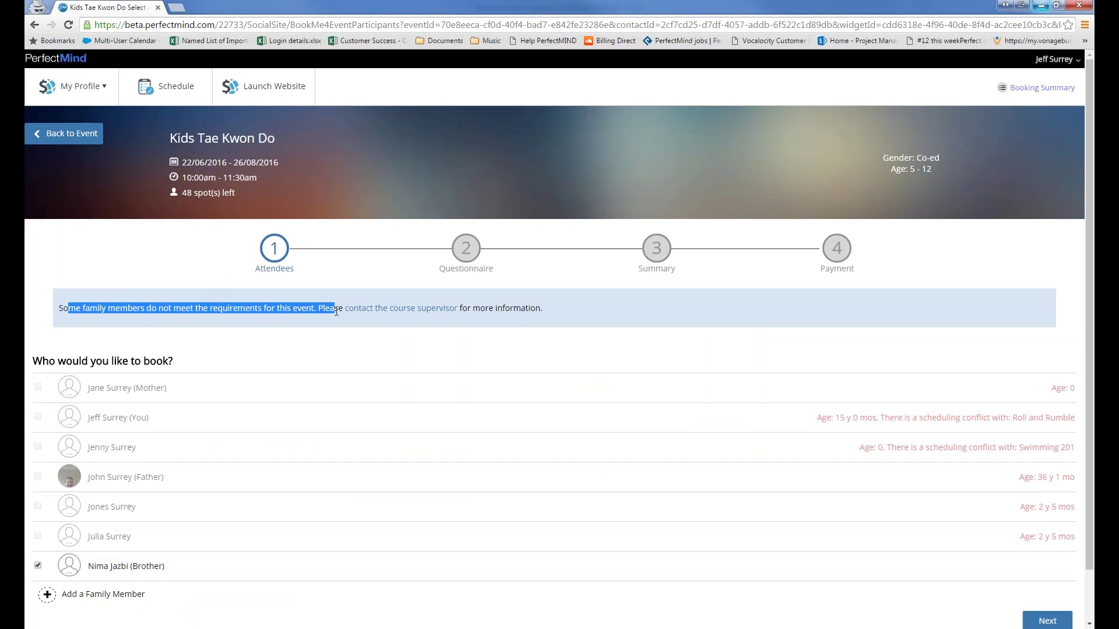
{"action": "left_click", "coordinate": [429, 315]}
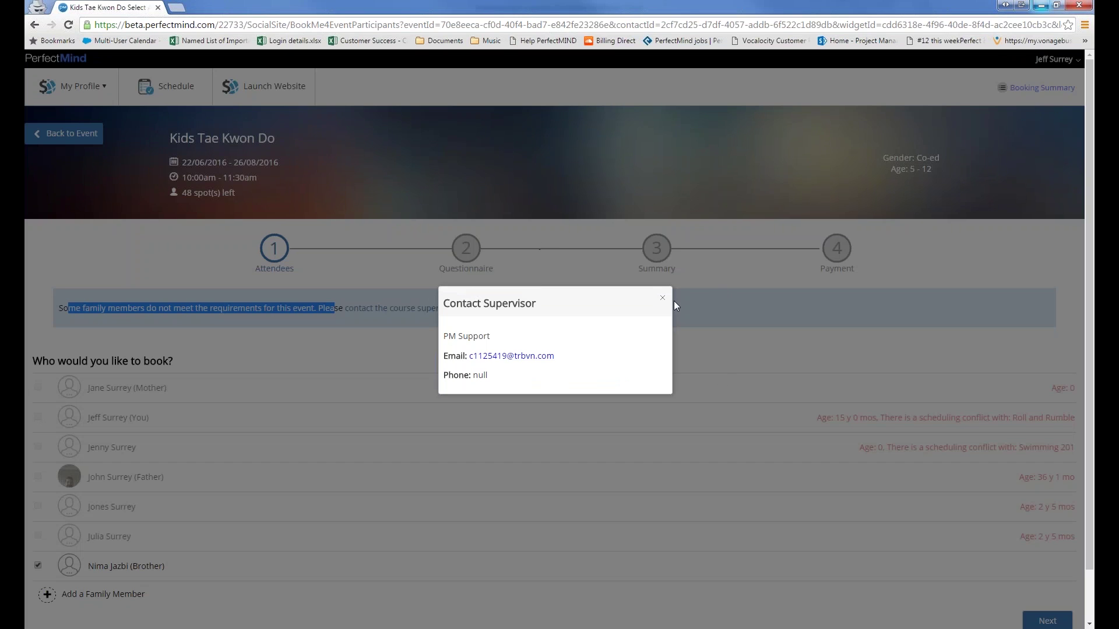
{"action": "left_click", "coordinate": [663, 299]}
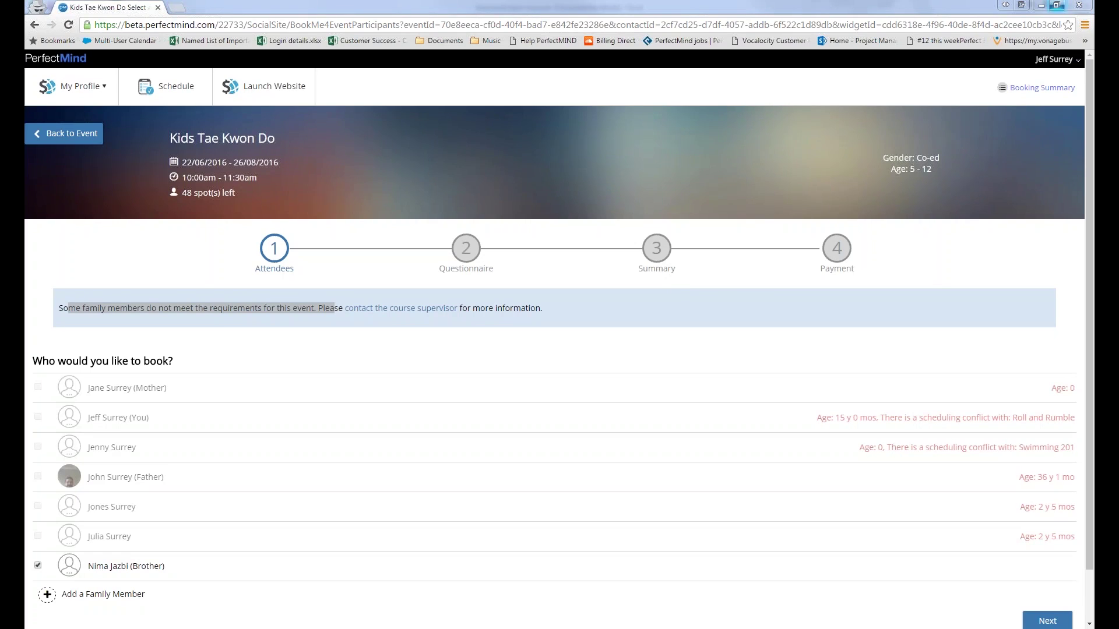
{"action": "left_click", "coordinate": [1040, 614]}
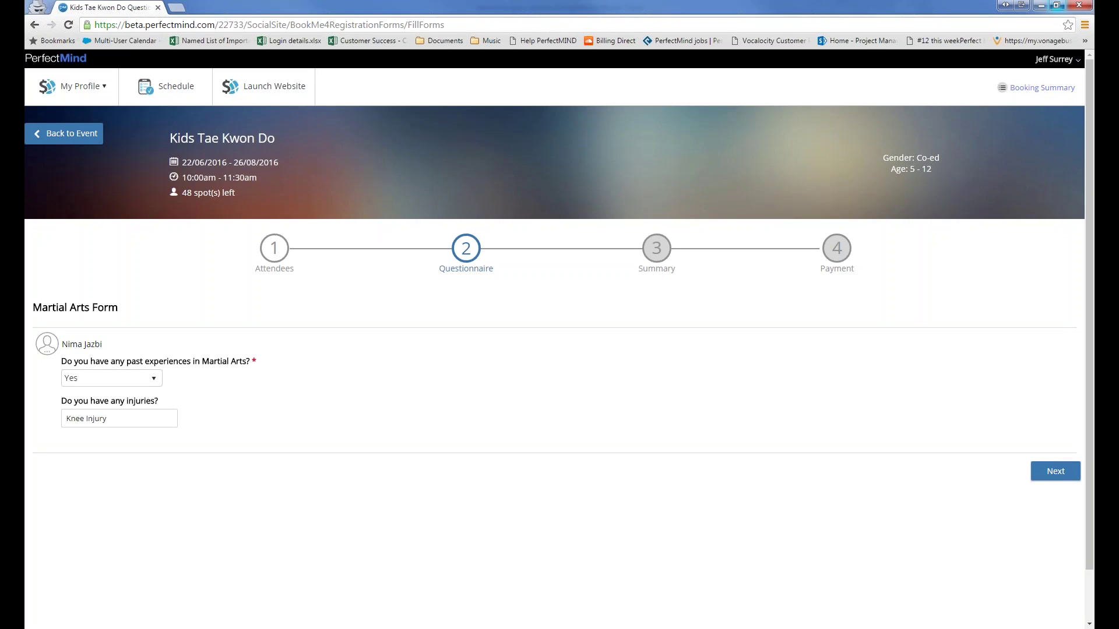
Step: Answer No to past martial arts experience, keeping Knee Injury listed under injuries
{"action": "left_click", "coordinate": [120, 379]}
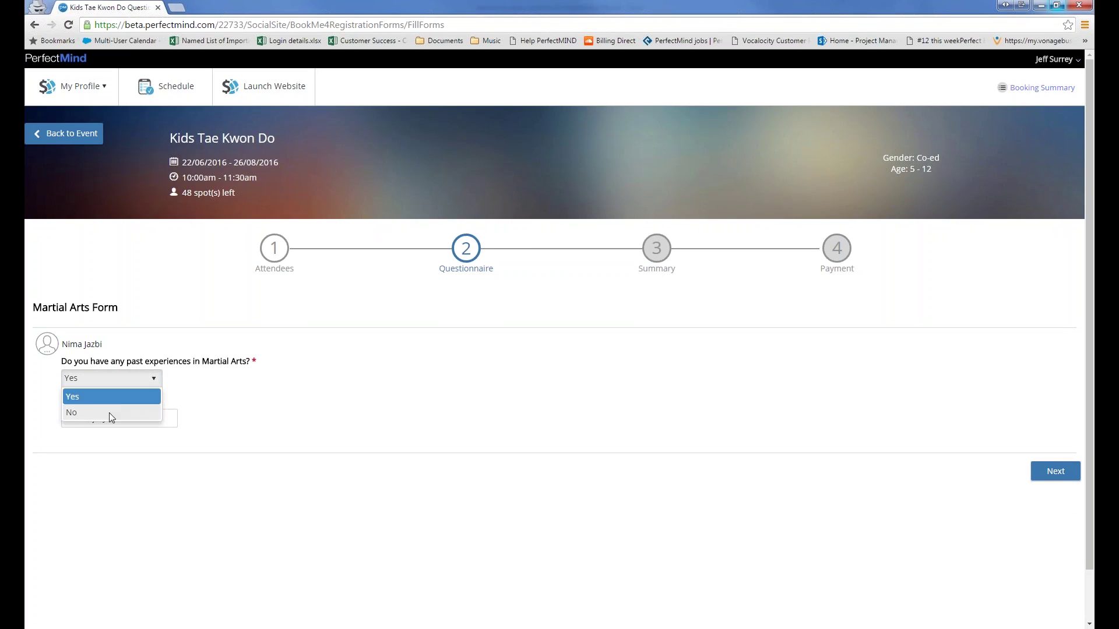
{"action": "left_click", "coordinate": [110, 415]}
{"action": "left_click_drag", "start_coordinate": [108, 419], "coordinate": [67, 419]}
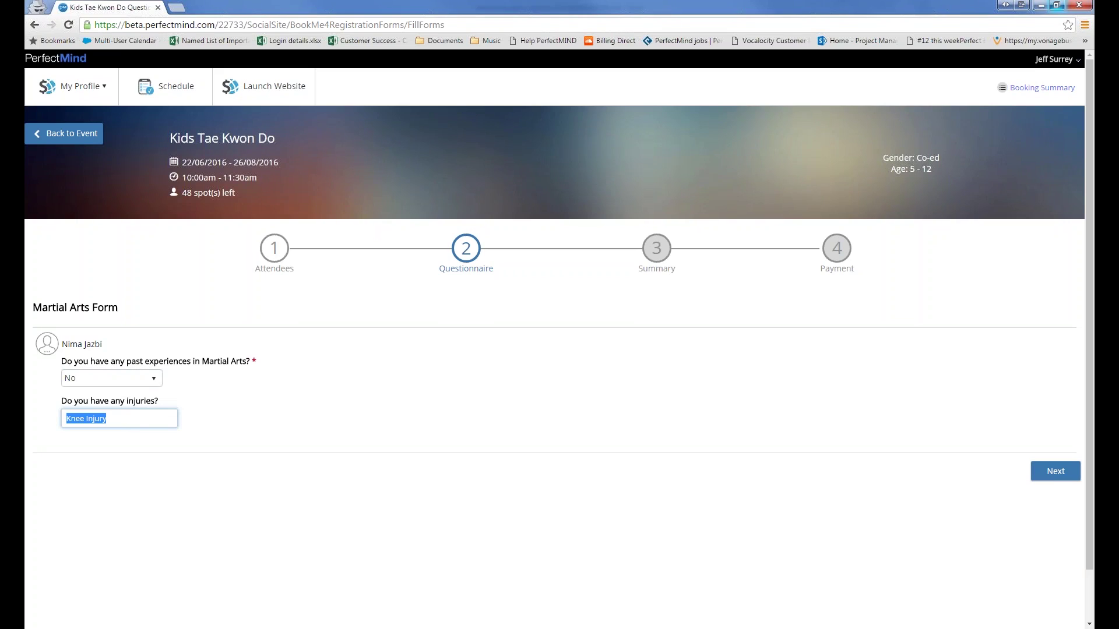
{"action": "left_click", "coordinate": [298, 403]}
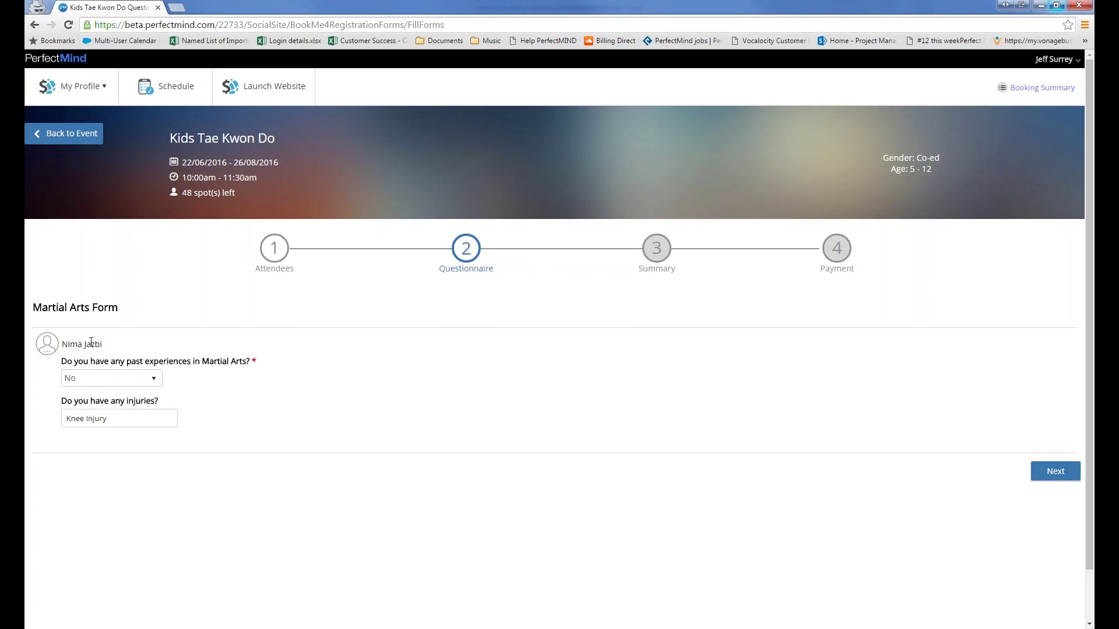
{"action": "left_click_drag", "start_coordinate": [96, 344], "coordinate": [61, 344]}
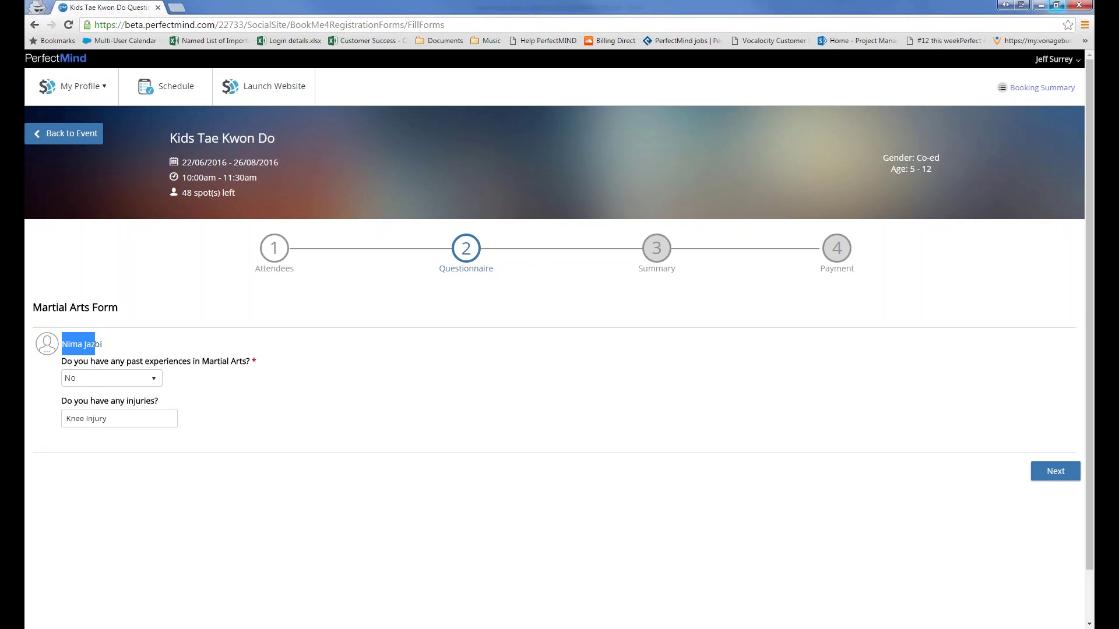
{"action": "left_click_drag", "start_coordinate": [86, 417], "coordinate": [67, 418]}
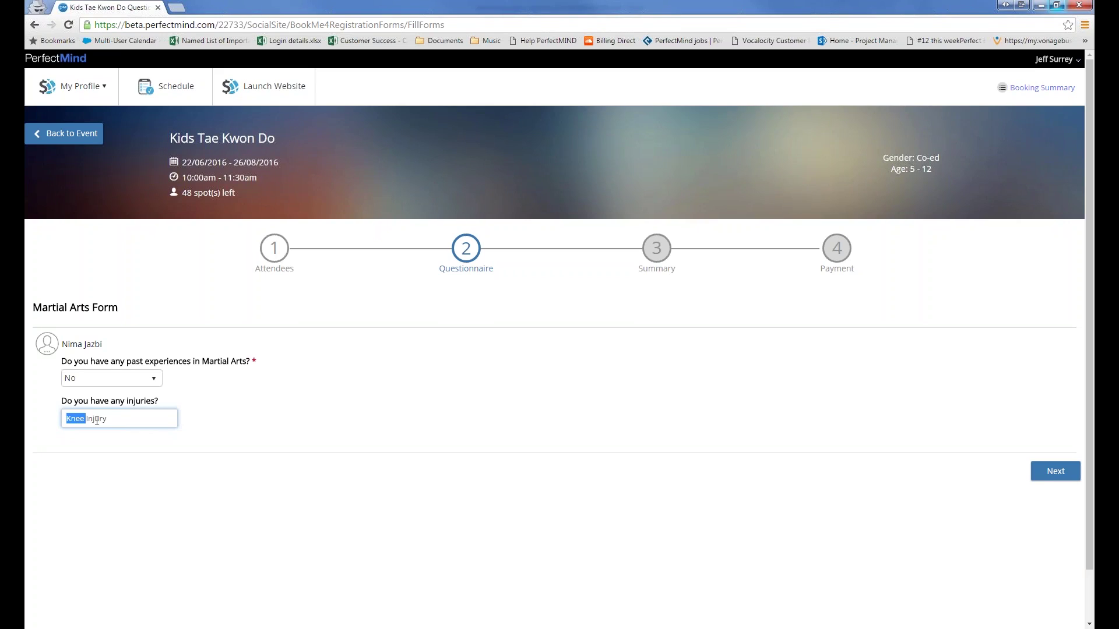
Step: Continue past the cart summary to checkout for the $105.00 Kids Tae Kwon Do booking
{"action": "left_click", "coordinate": [1046, 485]}
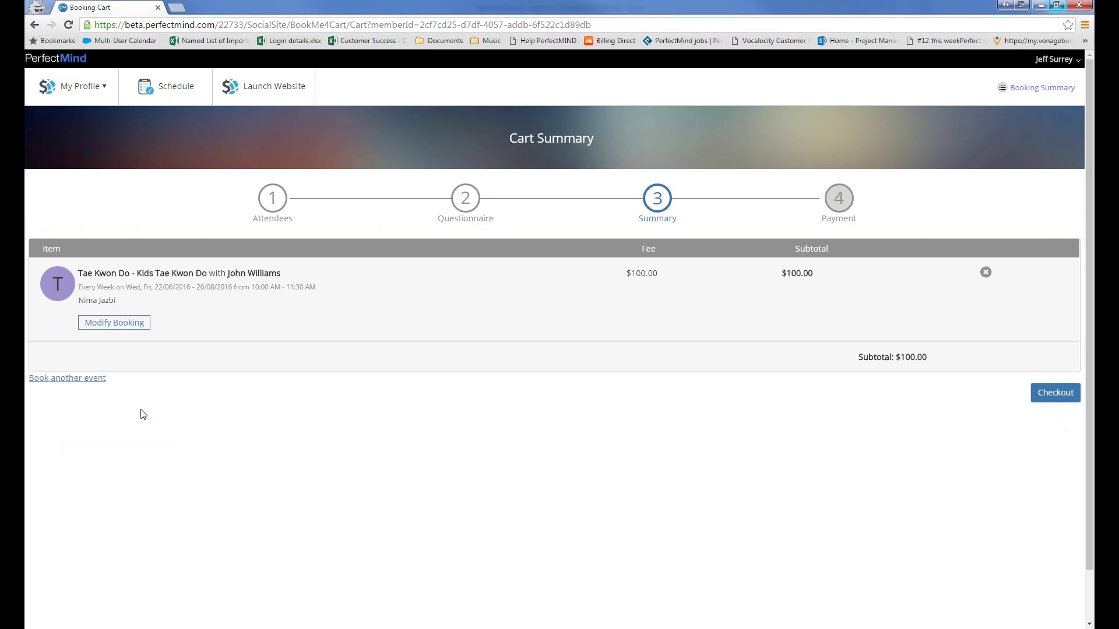
{"action": "left_click", "coordinate": [1079, 397]}
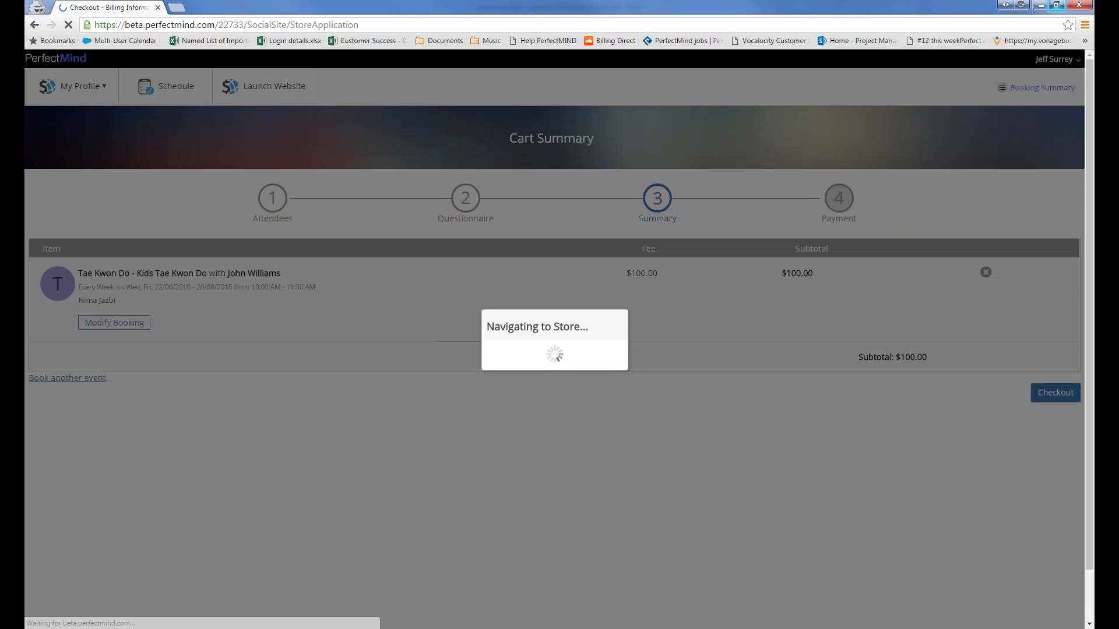
{"action": "mouse_move", "coordinate": [1107, 414]}
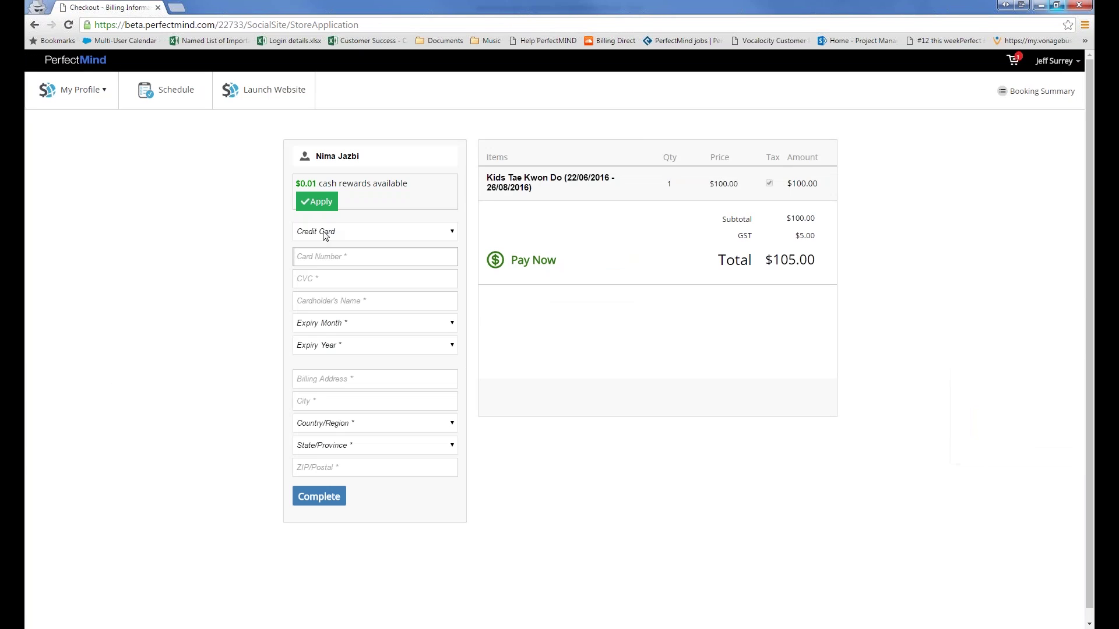
Step: Keep Credit Card as the payment method and move to the Card Number field
{"action": "left_click", "coordinate": [325, 233]}
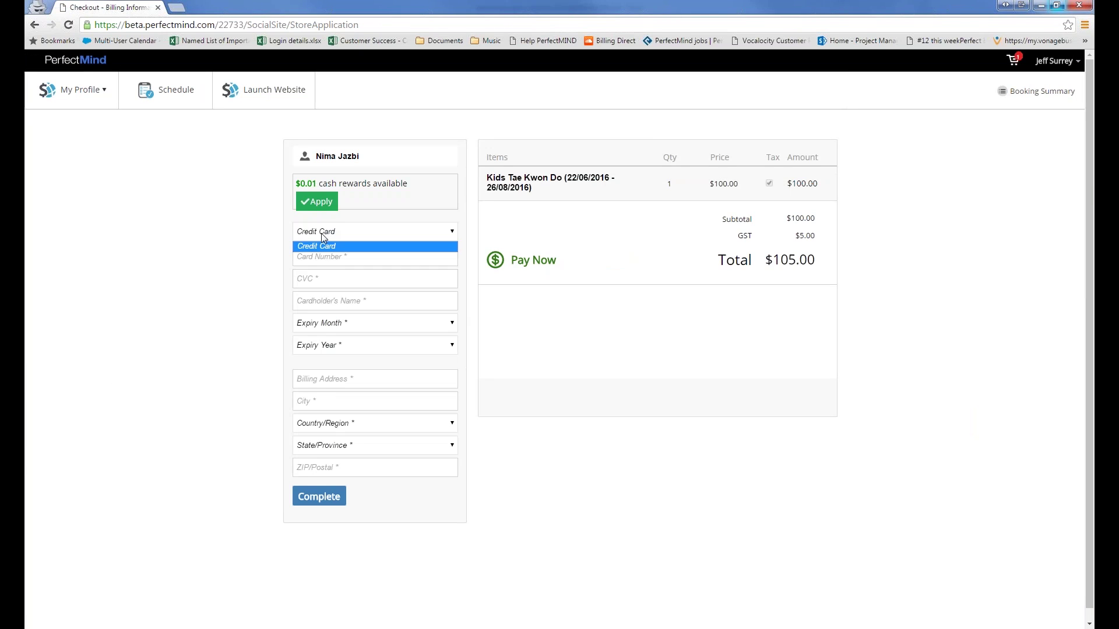
{"action": "left_click", "coordinate": [279, 228]}
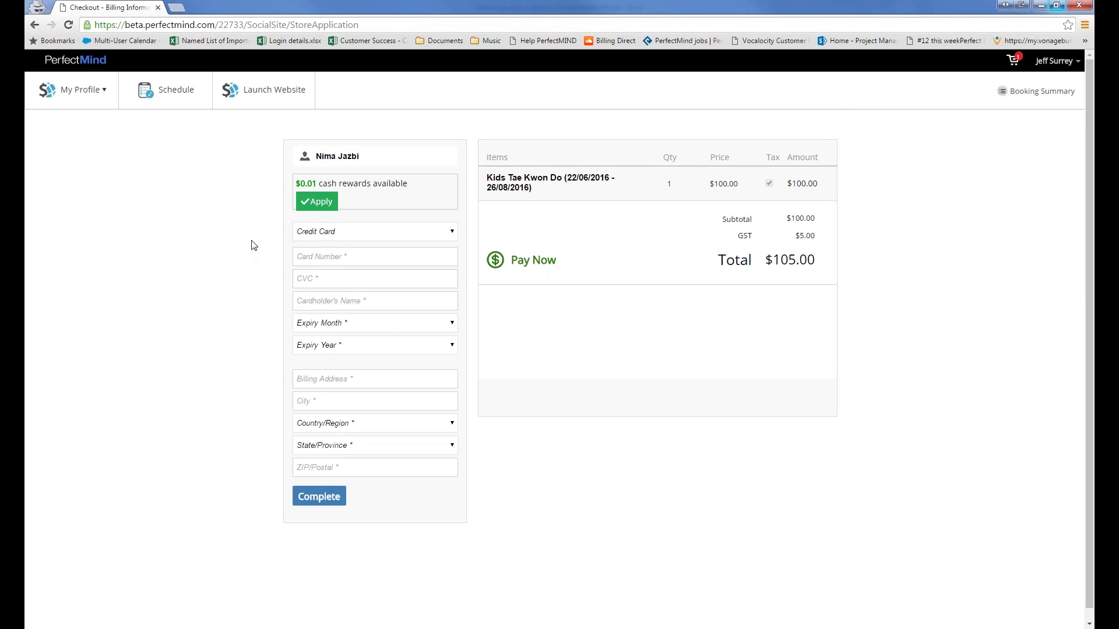
{"action": "key", "text": "Tab"}
{"action": "left_click", "coordinate": [111, 101]}
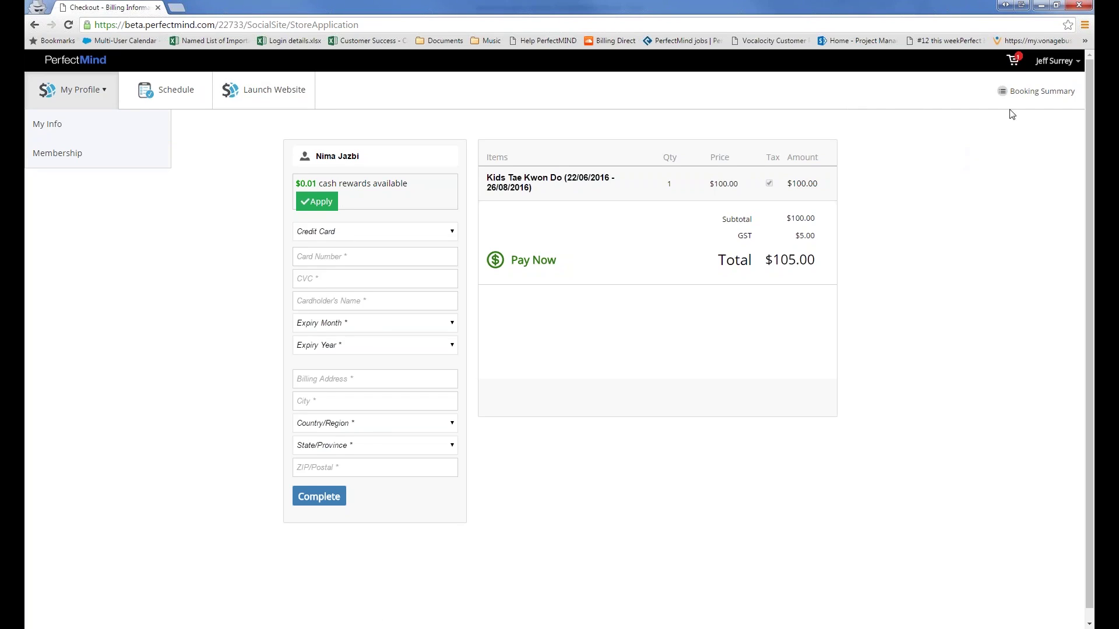
{"action": "left_click", "coordinate": [1102, 162]}
Step: Return to the admin window and open a family client's record from the client list
{"action": "left_click", "coordinate": [1027, 142]}
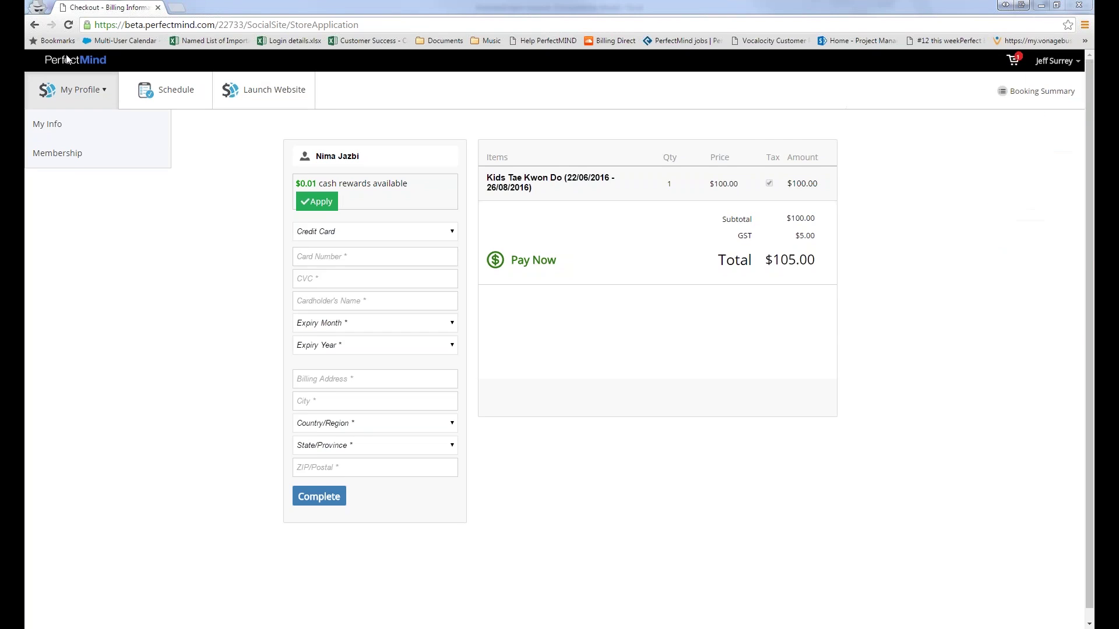
{"action": "left_click", "coordinate": [71, 89]}
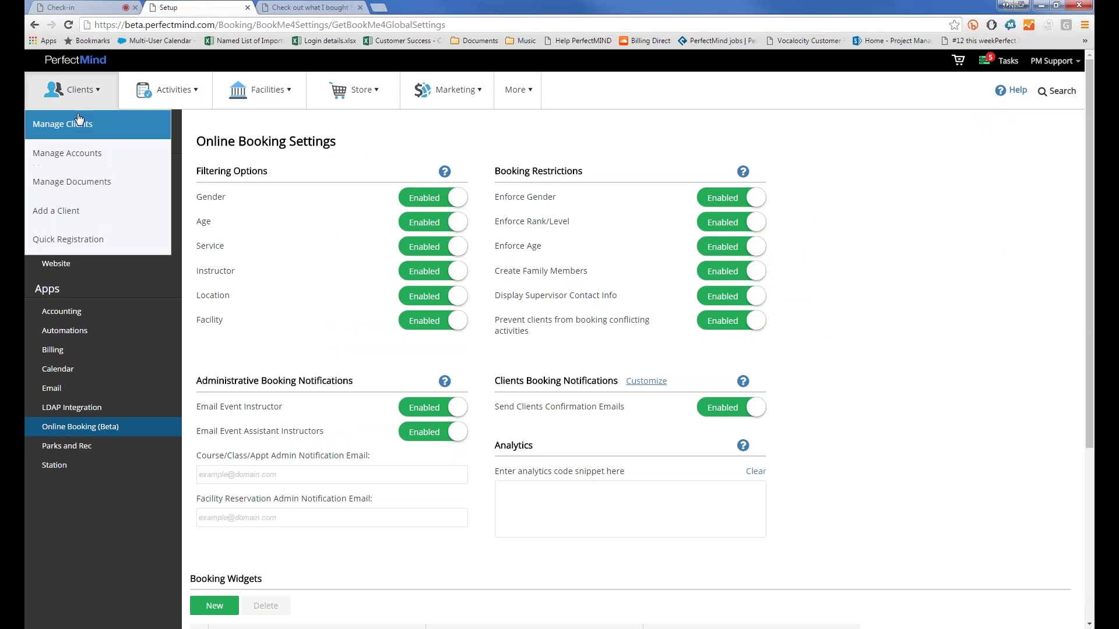
{"action": "left_click", "coordinate": [81, 123]}
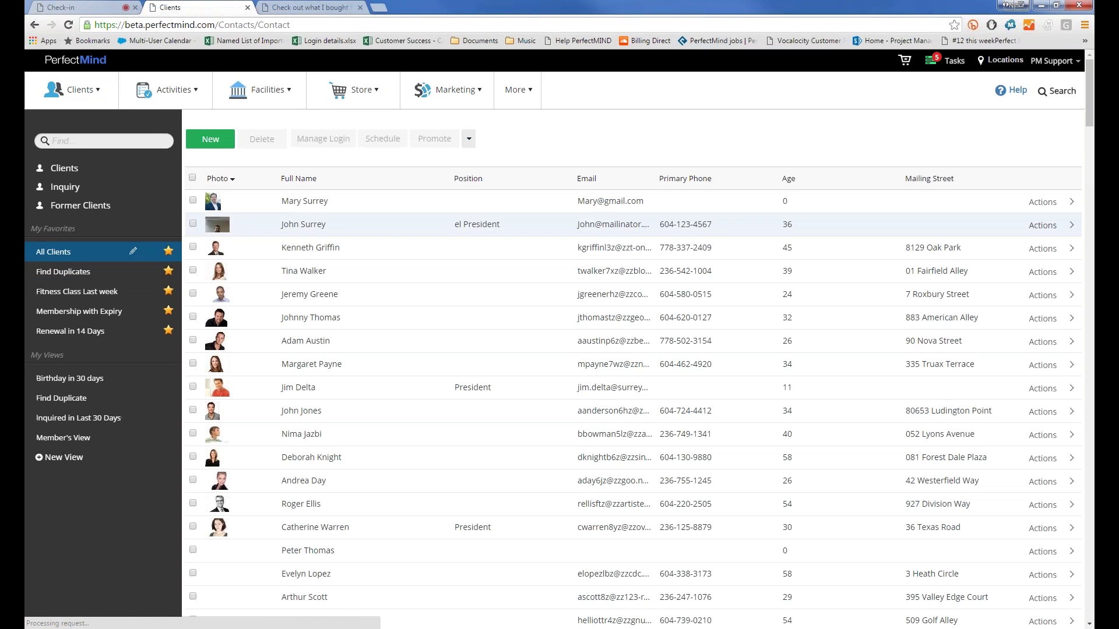
{"action": "left_click", "coordinate": [306, 224]}
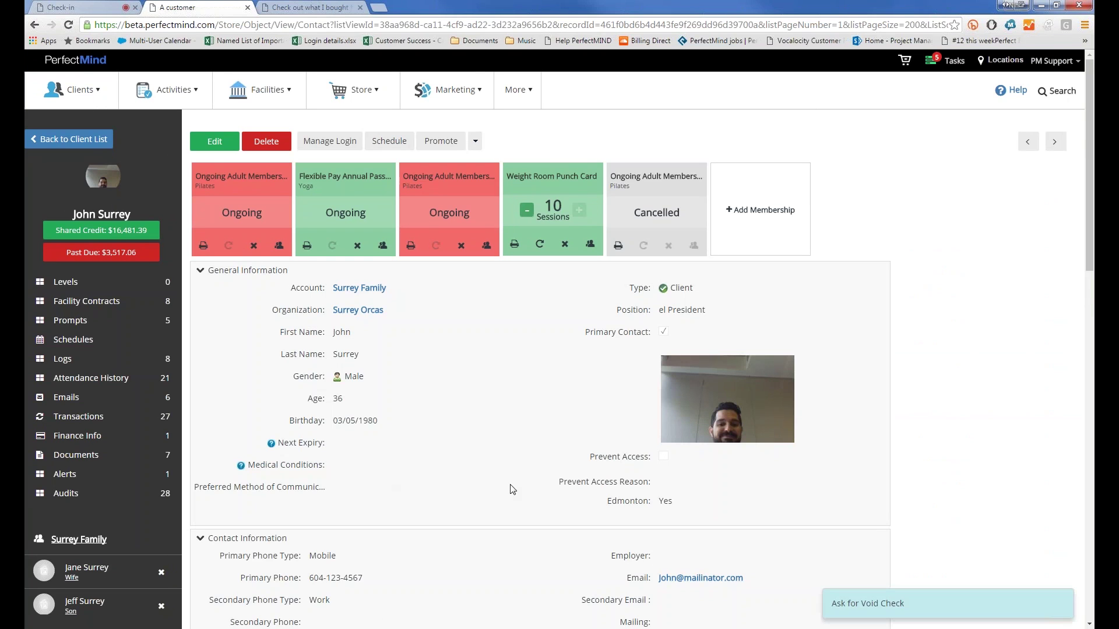
Step: Scroll the family account record and highlight its Primary Contact label
{"action": "scroll", "coordinate": [512, 489], "scroll_direction": "down", "scroll_amount": 2}
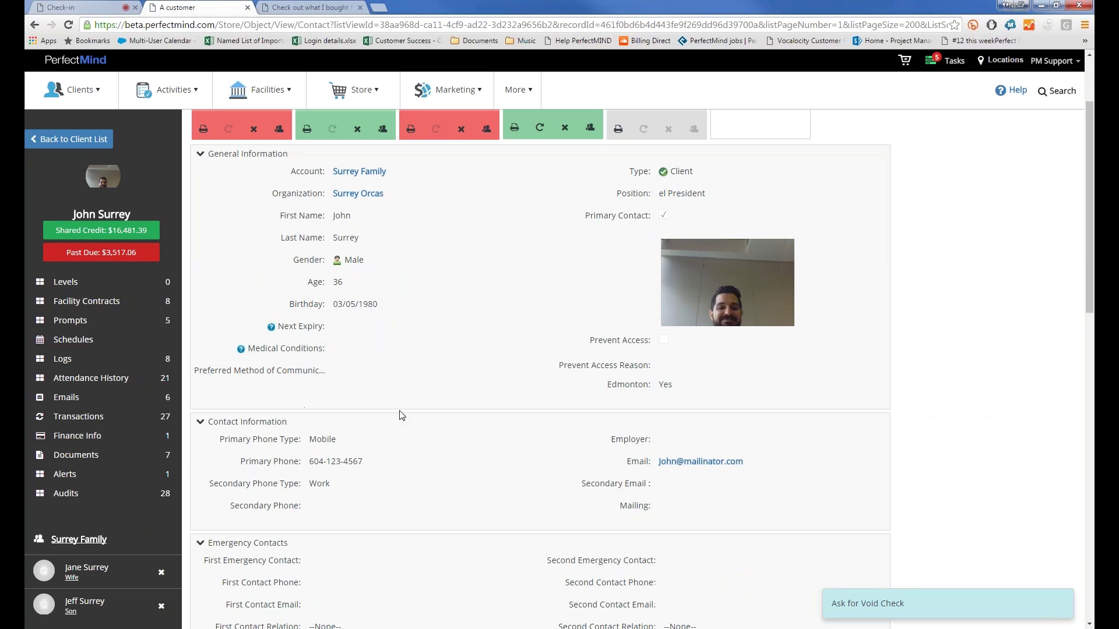
{"action": "scroll", "coordinate": [401, 415], "scroll_direction": "down", "scroll_amount": 6}
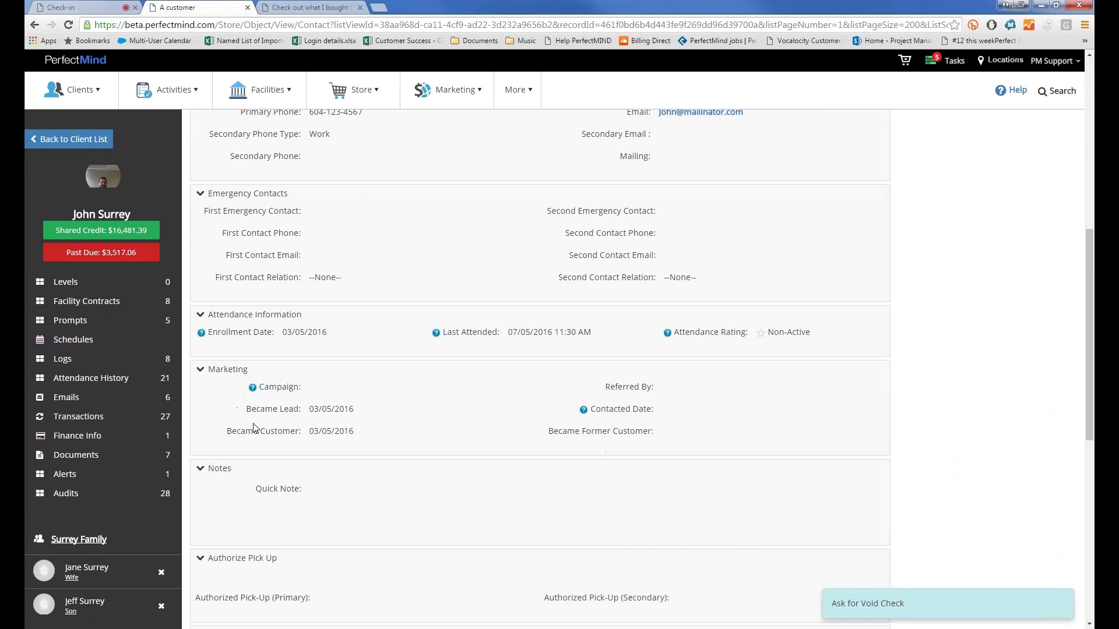
{"action": "scroll", "coordinate": [254, 429], "scroll_direction": "down", "scroll_amount": 8}
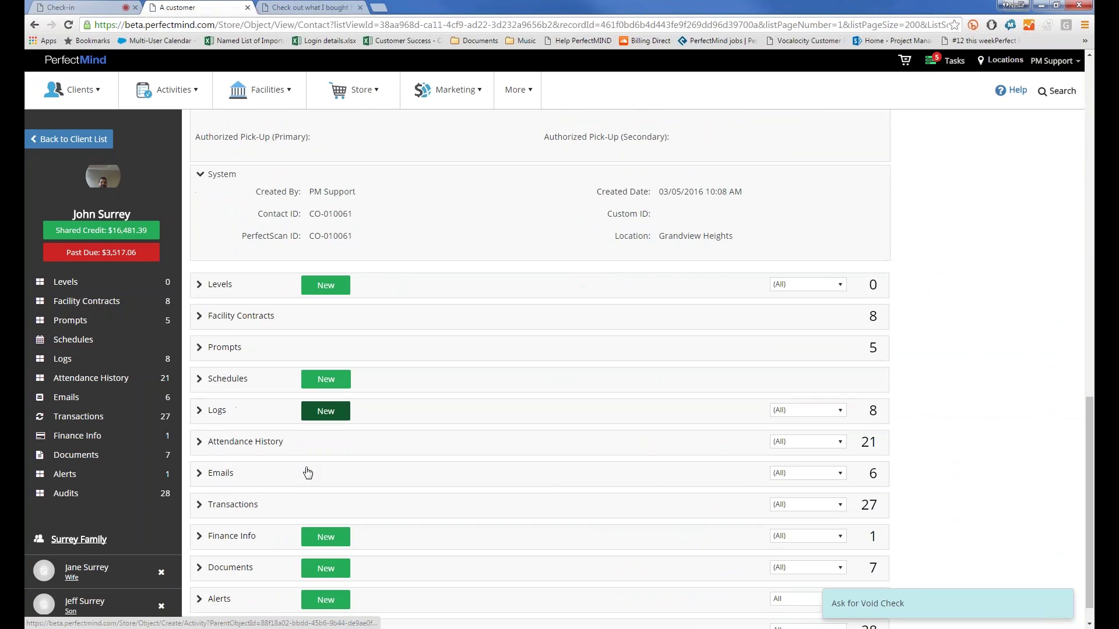
{"action": "scroll", "coordinate": [308, 472], "scroll_direction": "up", "scroll_amount": 16}
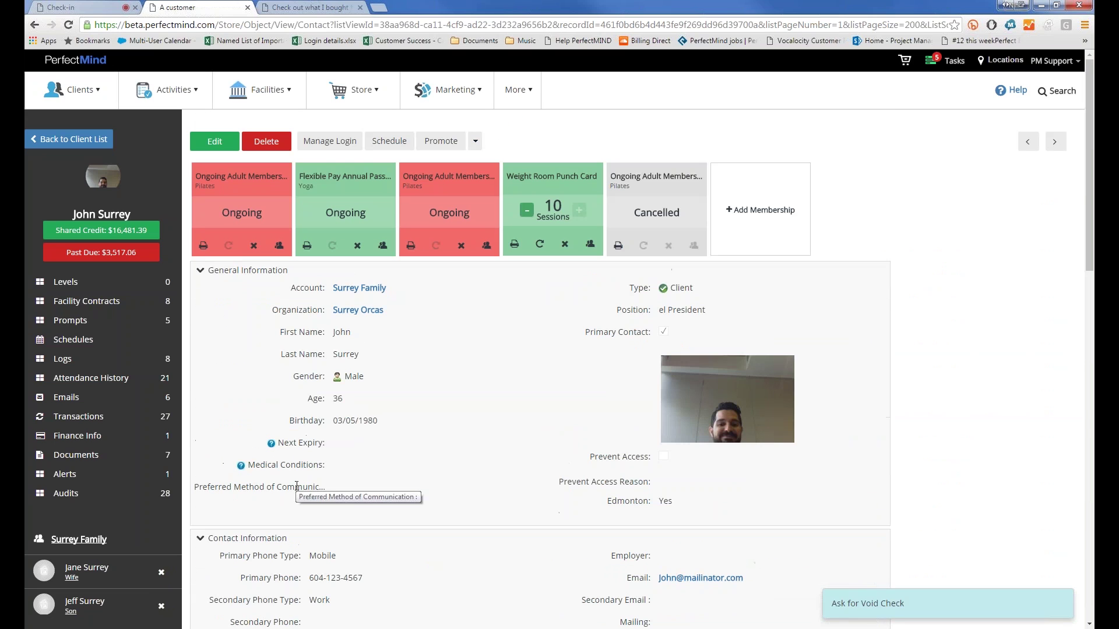
{"action": "left_click_drag", "start_coordinate": [650, 332], "coordinate": [588, 333]}
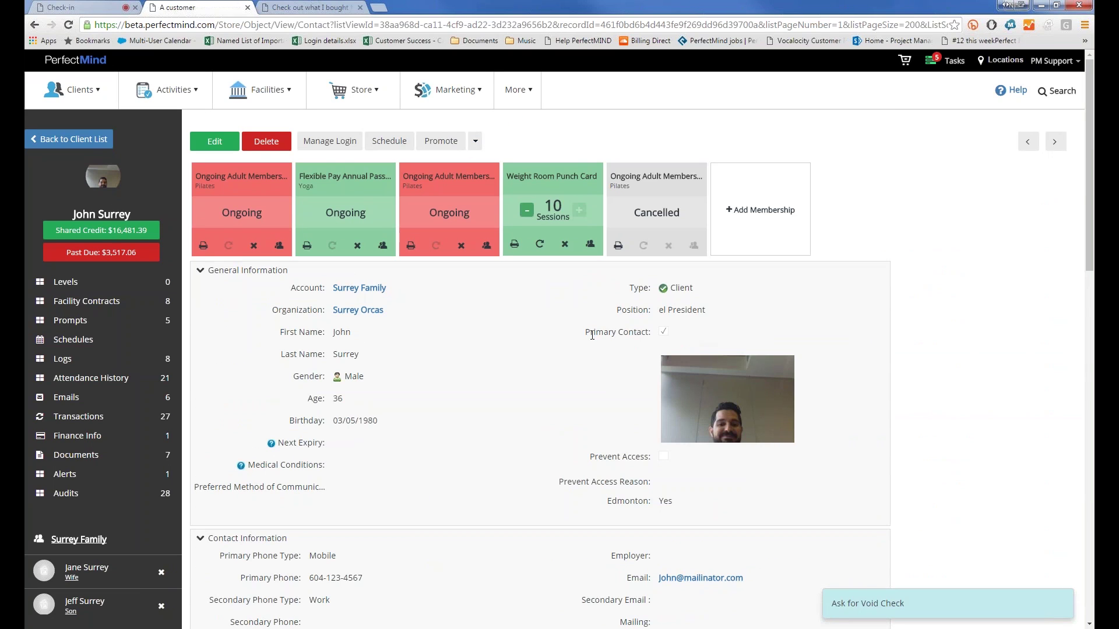
{"action": "double_click", "coordinate": [587, 333]}
{"action": "scroll", "coordinate": [727, 399], "scroll_direction": "down", "scroll_amount": 1}
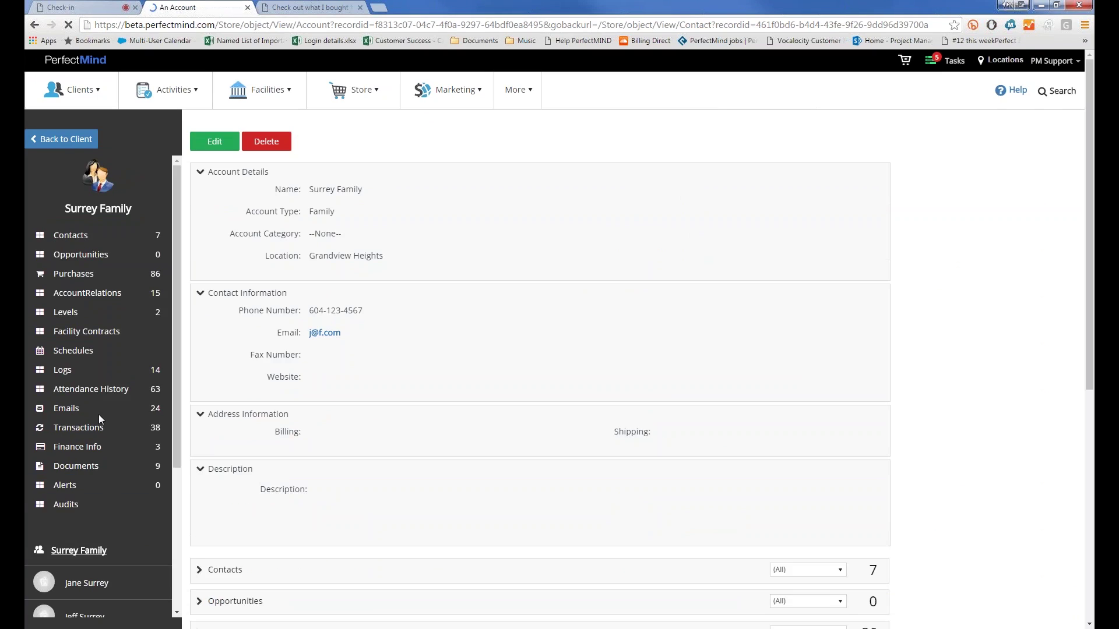
Step: Open the primary member's contact record, showing memberships and the 10-session Weight Room Punch Card
{"action": "scroll", "coordinate": [99, 414], "scroll_direction": "down", "scroll_amount": 3}
{"action": "scroll", "coordinate": [99, 408], "scroll_direction": "down", "scroll_amount": 3}
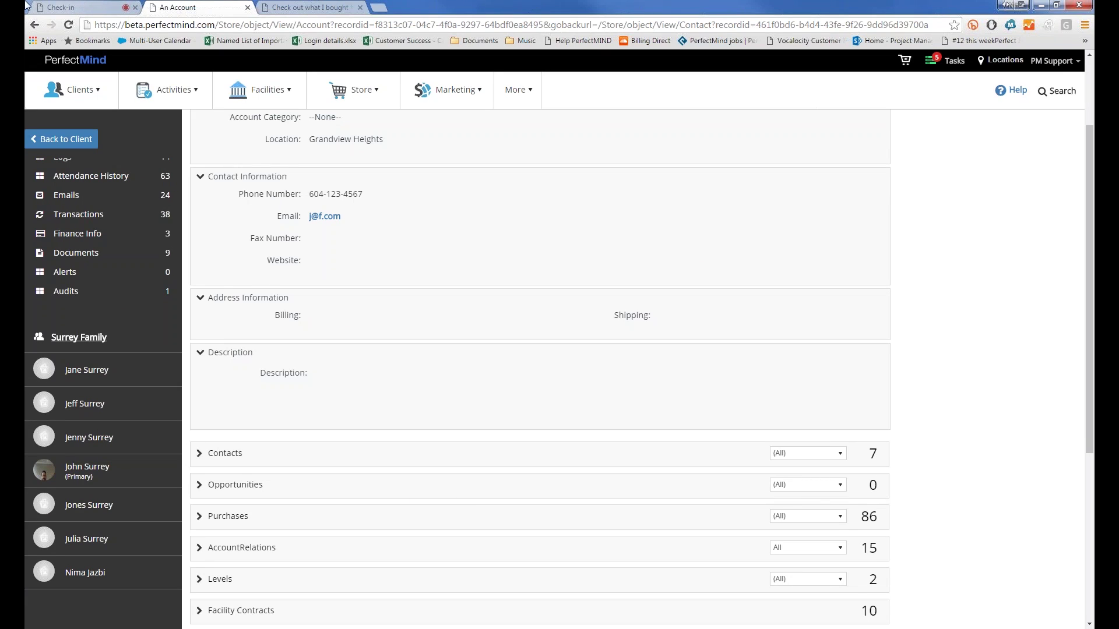
{"action": "scroll", "coordinate": [509, 315], "scroll_direction": "up", "scroll_amount": 2}
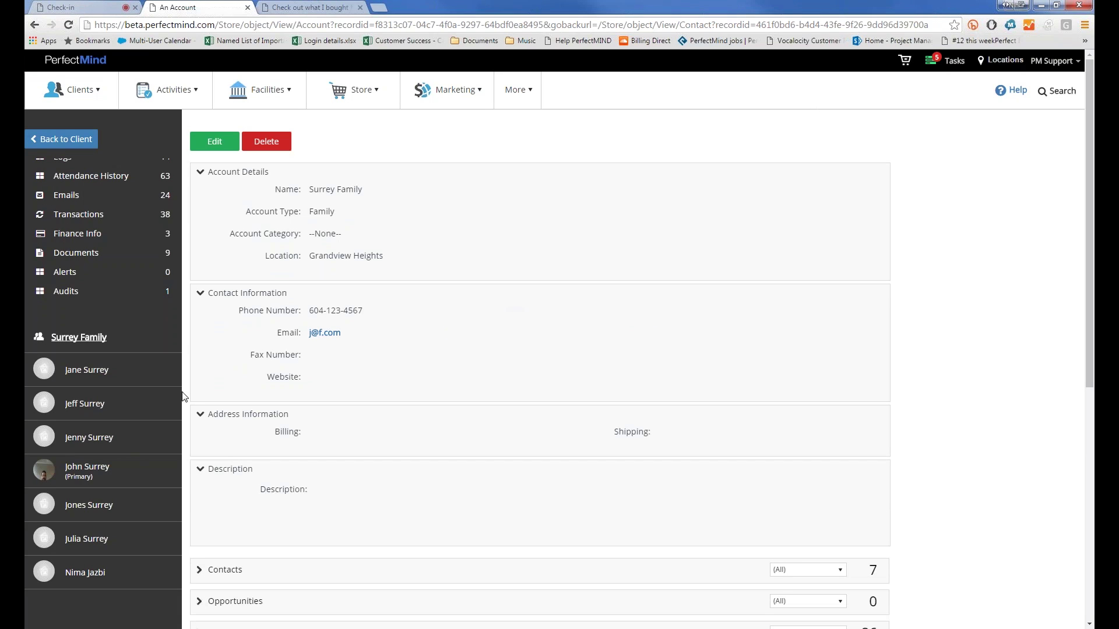
{"action": "left_click", "coordinate": [88, 478]}
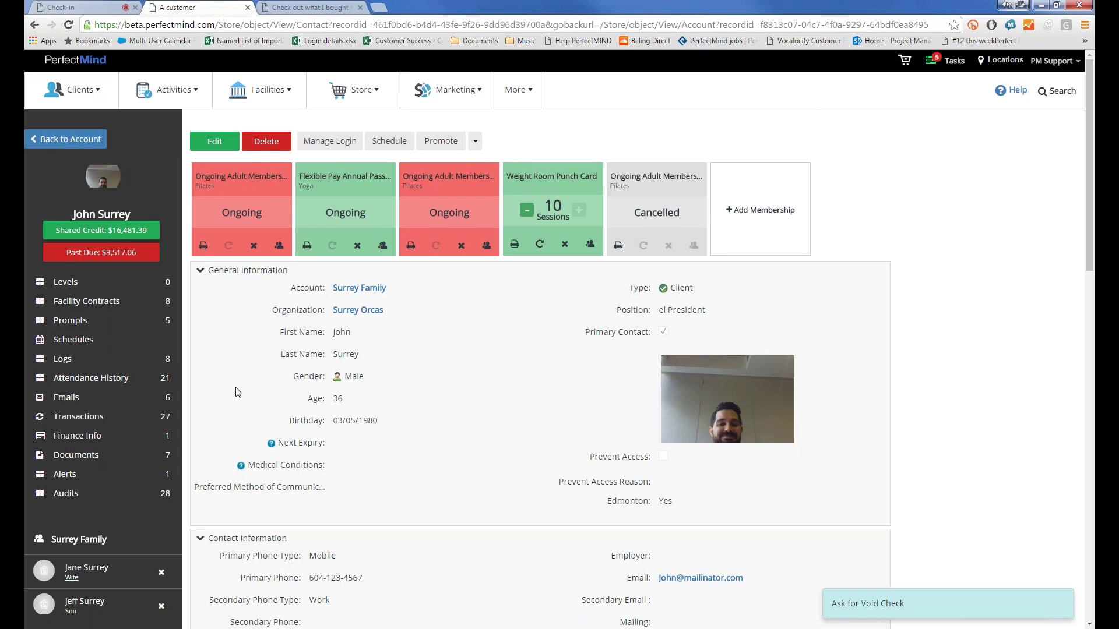
{"action": "scroll", "coordinate": [127, 429], "scroll_direction": "down", "scroll_amount": 3}
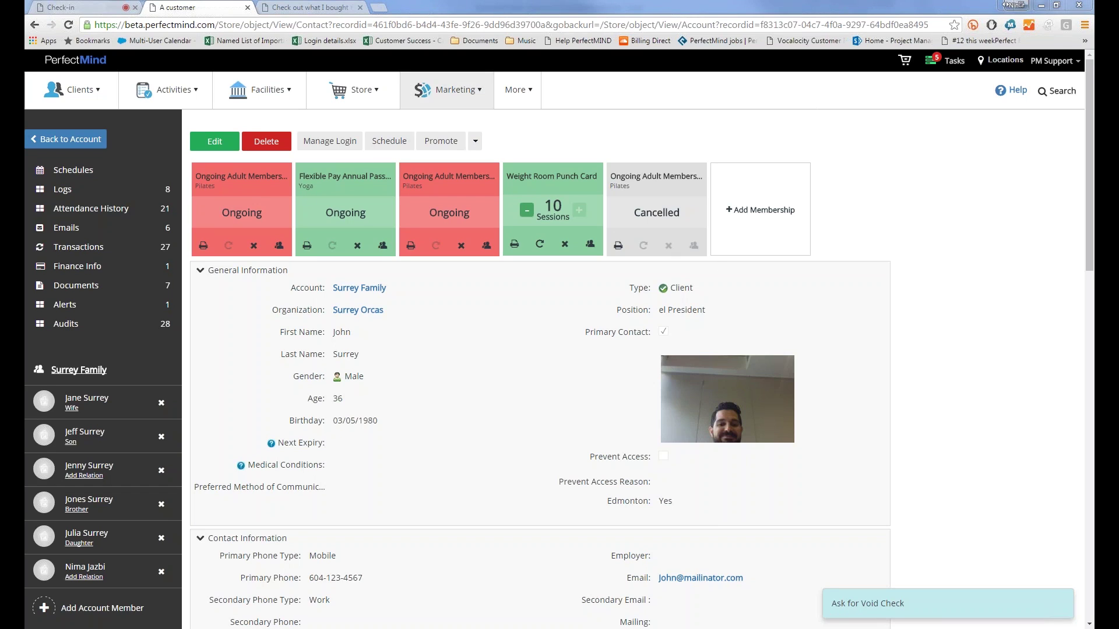
Step: Search the reports library for 'sales' and open the Sales Information Report
{"action": "left_click", "coordinate": [510, 91]}
{"action": "mouse_move", "coordinate": [542, 128]}
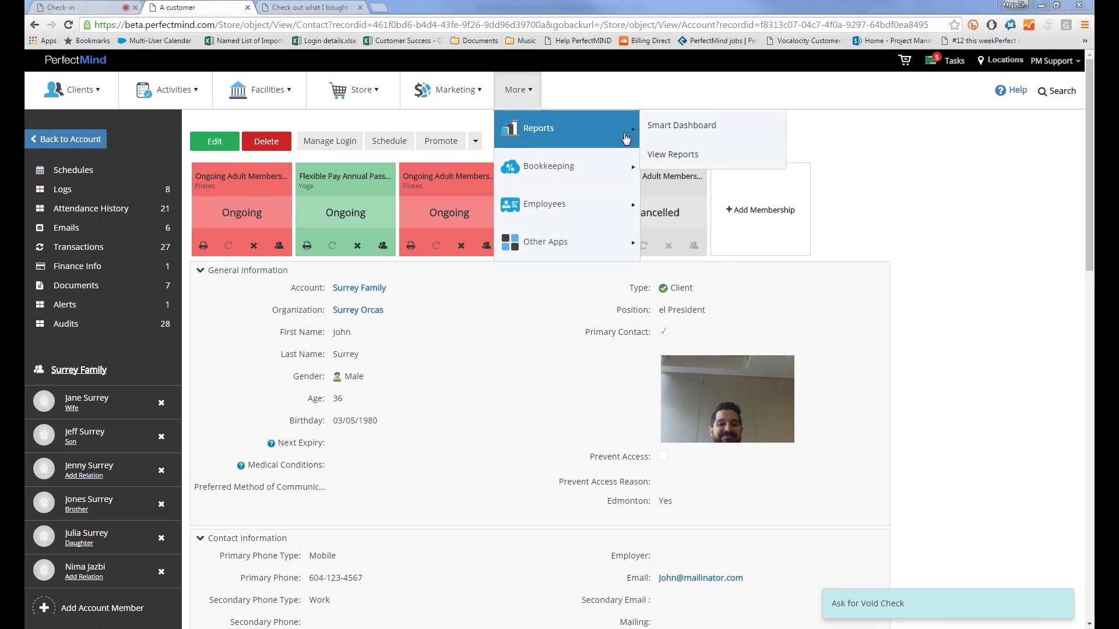
{"action": "left_click", "coordinate": [673, 154]}
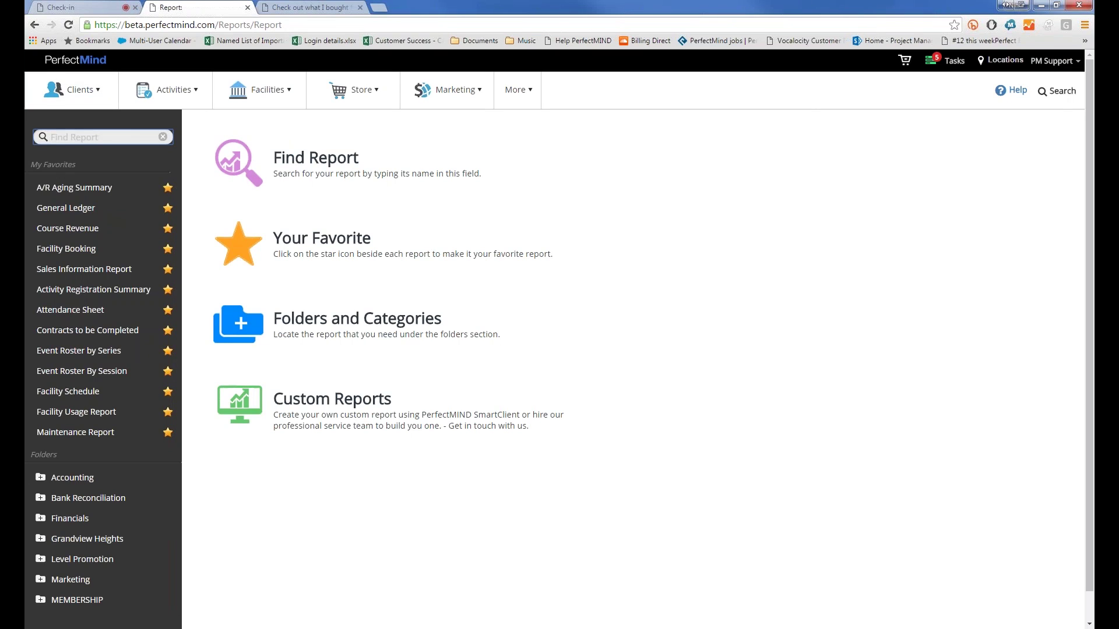
{"action": "type", "text": "sales"}
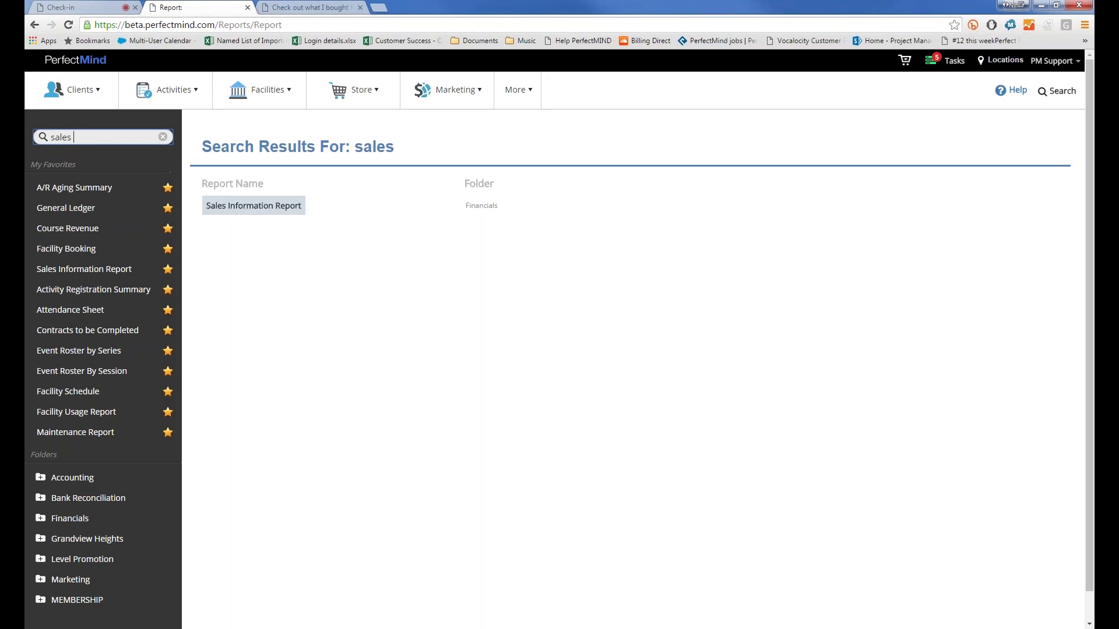
{"action": "left_click", "coordinate": [212, 212]}
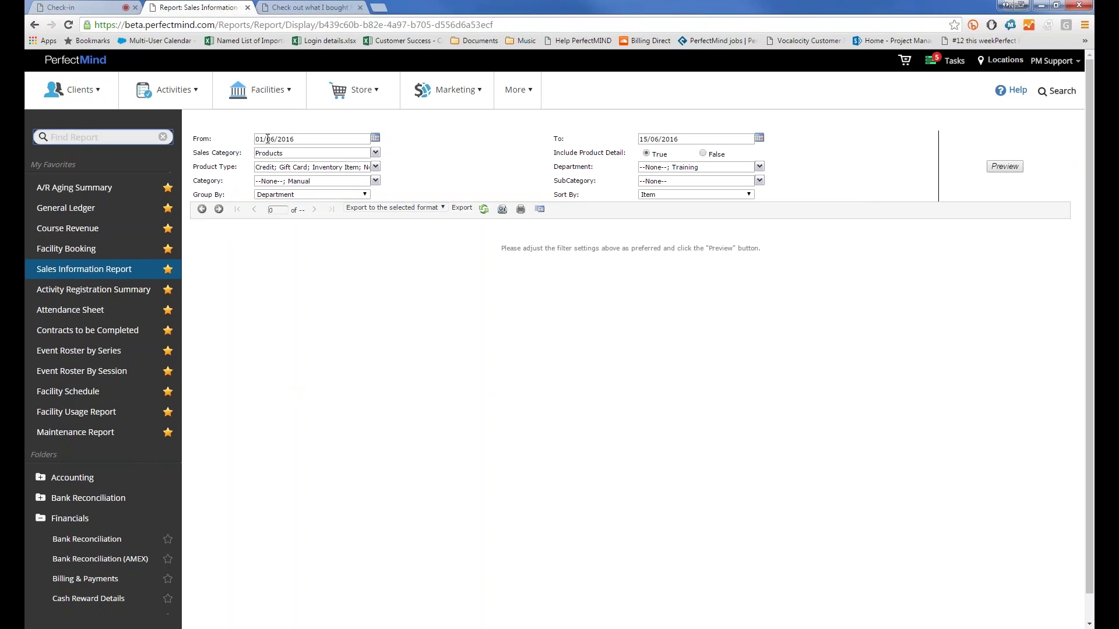
Step: Change the From date to 01/05/2016, preview, and check the Sales Category choices unchanged
{"action": "double_click", "coordinate": [269, 139]}
{"action": "type", "text": "05"}
{"action": "left_click", "coordinate": [1013, 167]}
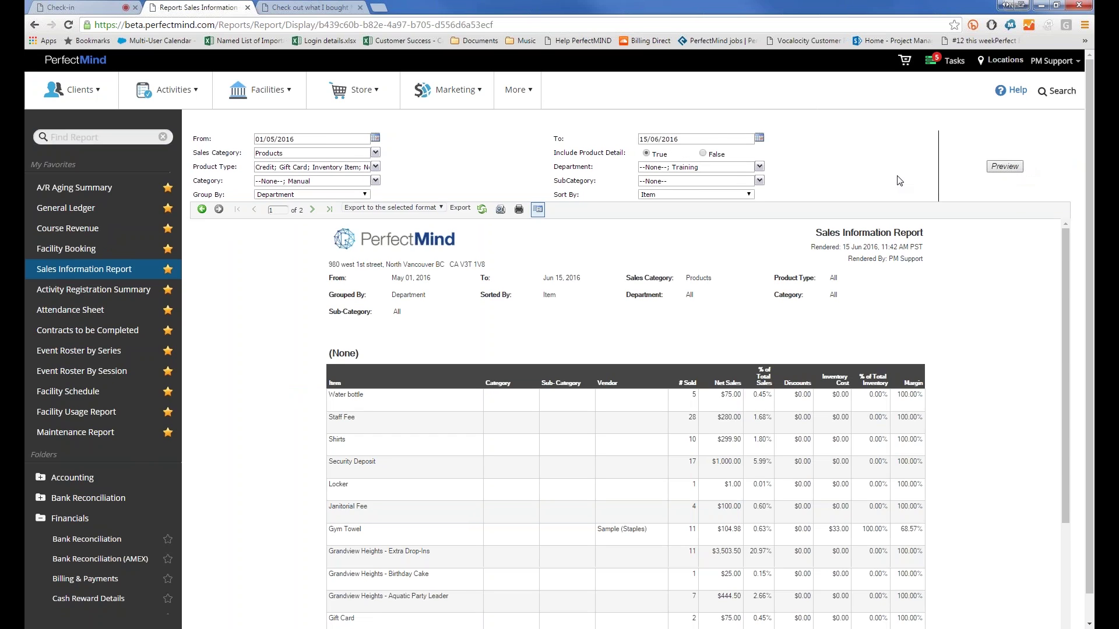
{"action": "left_click", "coordinate": [460, 106]}
{"action": "left_click", "coordinate": [376, 152]}
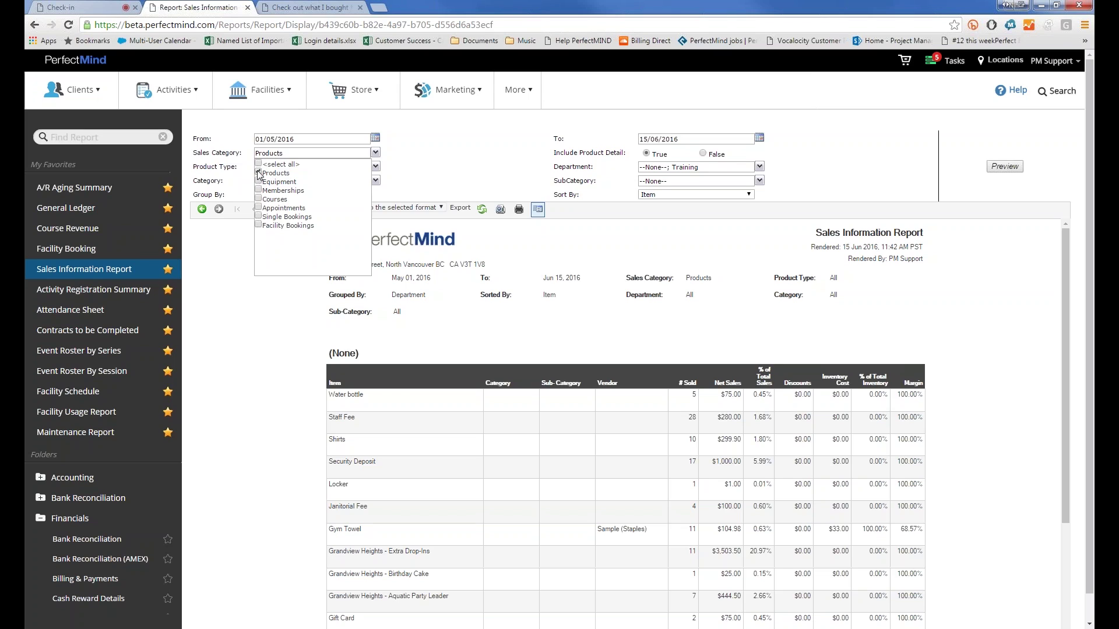
{"action": "left_click", "coordinate": [431, 177]}
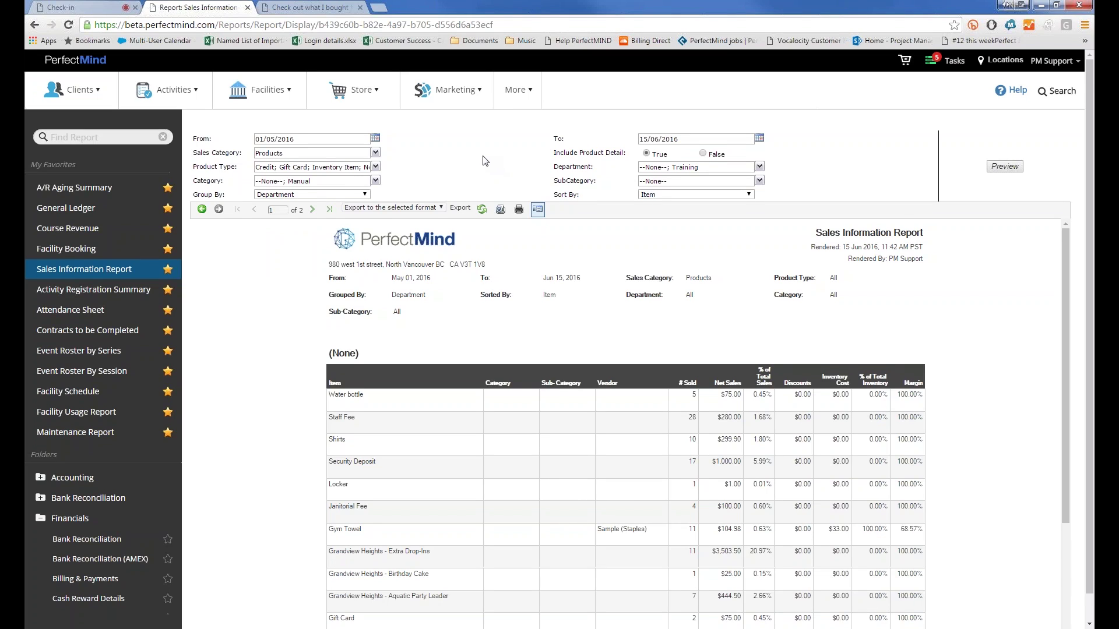
{"action": "scroll", "coordinate": [484, 161], "scroll_direction": "down", "scroll_amount": 1}
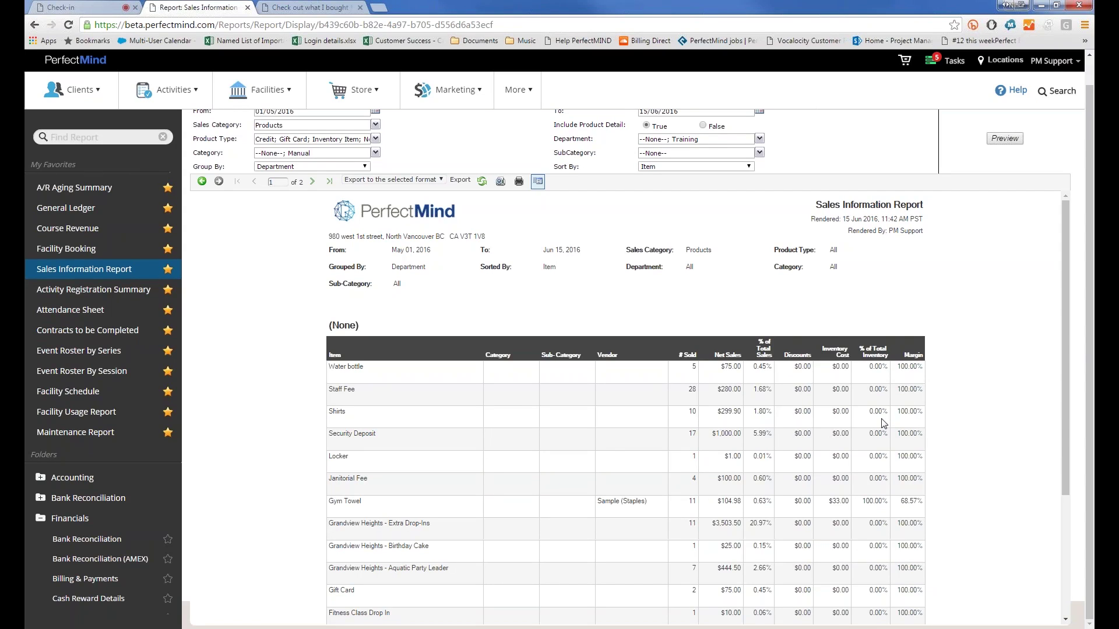
{"action": "right_click", "coordinate": [884, 421]}
{"action": "left_click", "coordinate": [971, 325]}
{"action": "scroll", "coordinate": [990, 416], "scroll_direction": "down", "scroll_amount": 3}
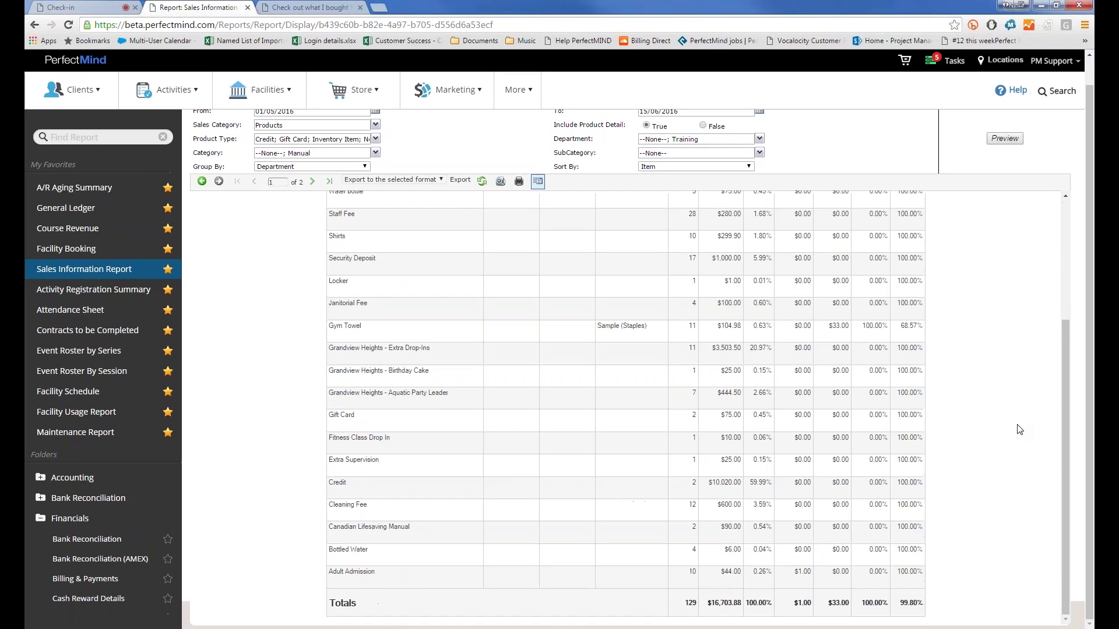
{"action": "scroll", "coordinate": [944, 397], "scroll_direction": "up", "scroll_amount": 5}
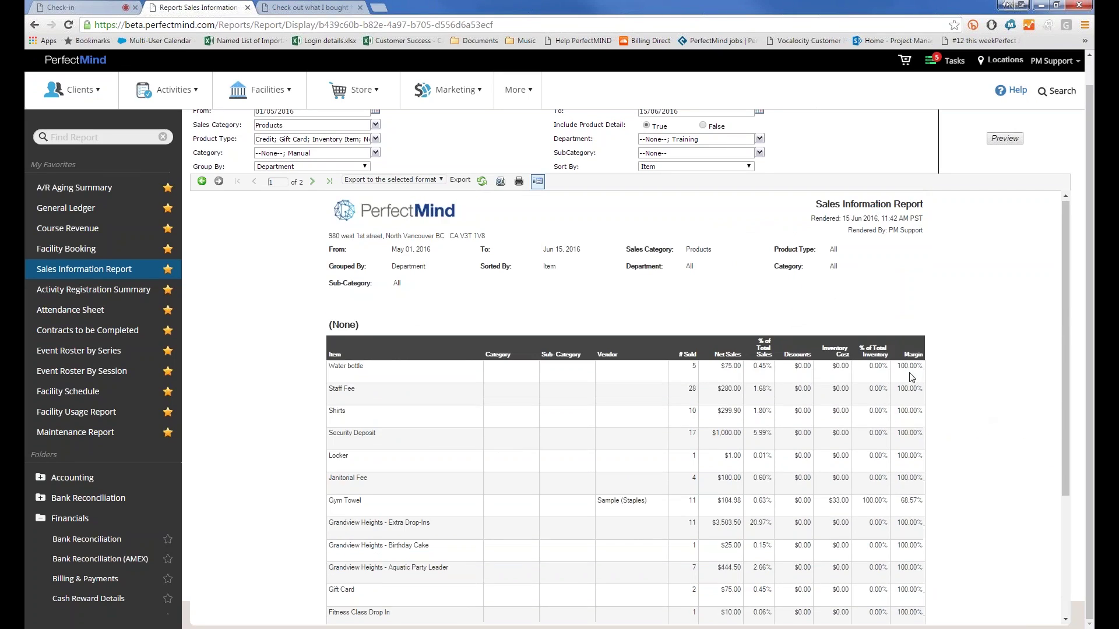
{"action": "scroll", "coordinate": [917, 386], "scroll_direction": "down", "scroll_amount": 4}
{"action": "scroll", "coordinate": [885, 394], "scroll_direction": "up", "scroll_amount": 5}
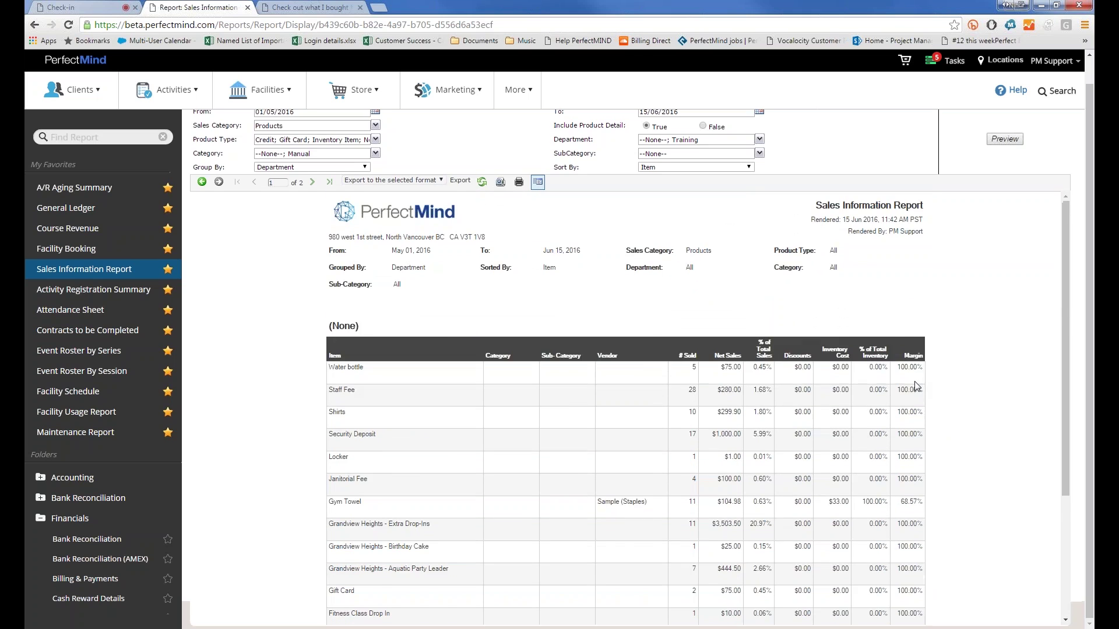
{"action": "scroll", "coordinate": [871, 381], "scroll_direction": "down", "scroll_amount": 3}
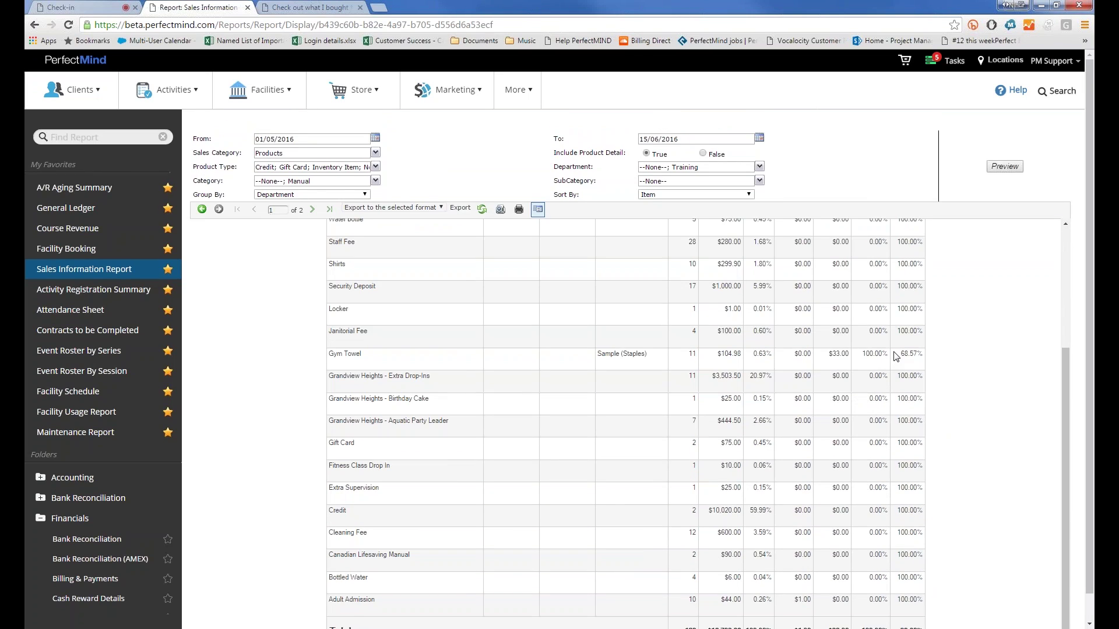
{"action": "double_click", "coordinate": [833, 364]}
{"action": "left_click", "coordinate": [906, 353]}
{"action": "scroll", "coordinate": [424, 279], "scroll_direction": "up", "scroll_amount": 3}
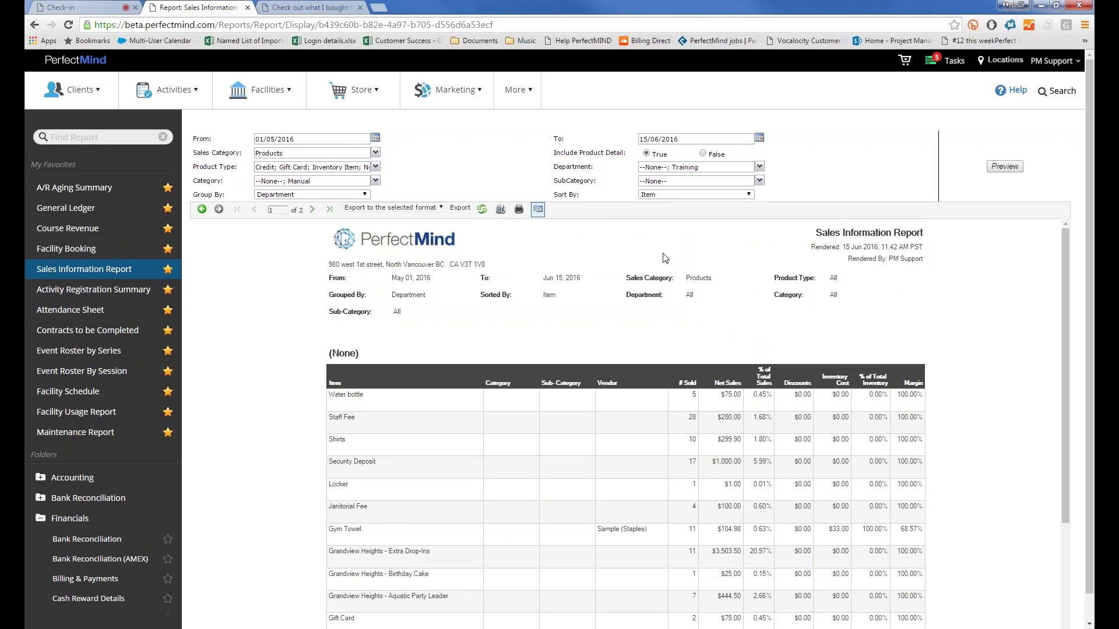
Step: Preview the report with Include Product Detail False, then re-preview with it True
{"action": "left_click", "coordinate": [703, 155]}
{"action": "left_click", "coordinate": [1016, 167]}
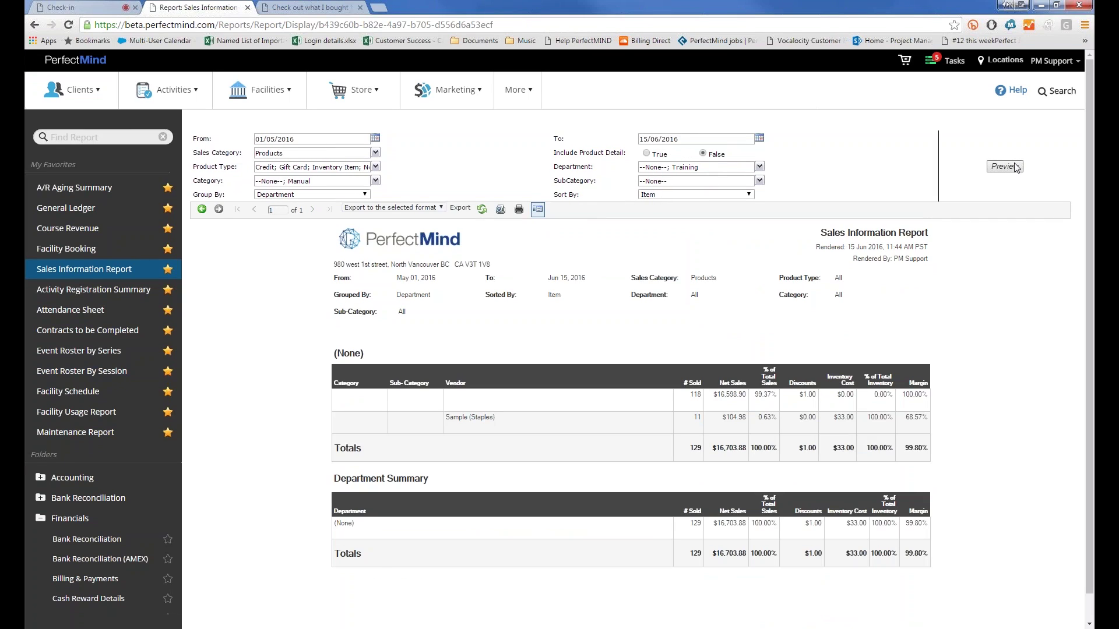
{"action": "scroll", "coordinate": [245, 358], "scroll_direction": "down", "scroll_amount": 1}
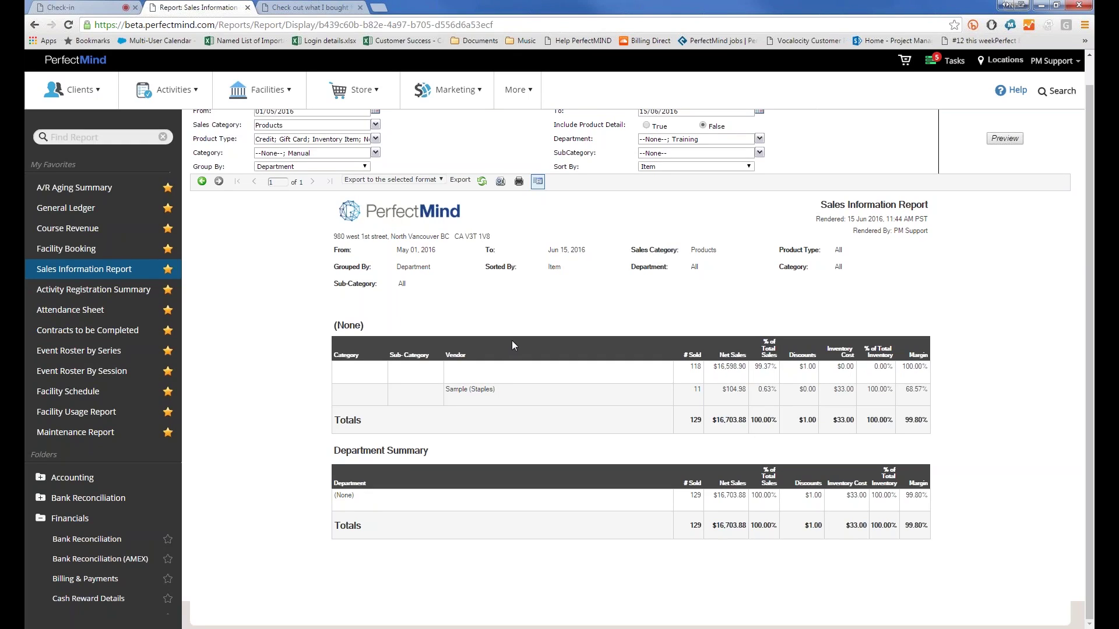
{"action": "triple_click", "coordinate": [689, 368]}
{"action": "scroll", "coordinate": [548, 360], "scroll_direction": "up", "scroll_amount": 1}
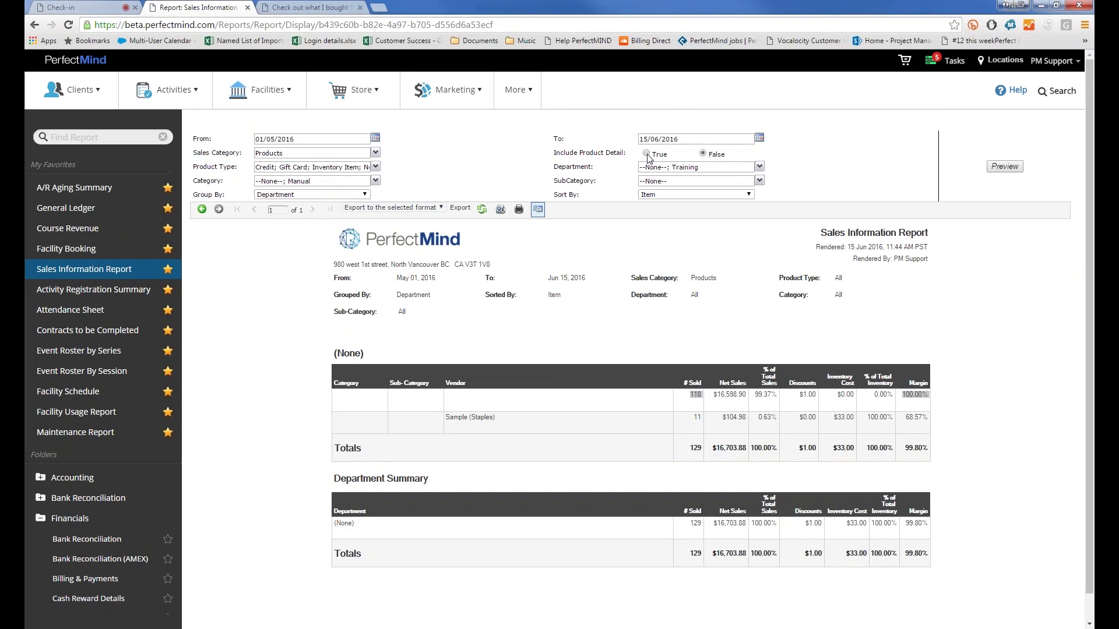
{"action": "left_click", "coordinate": [1004, 167]}
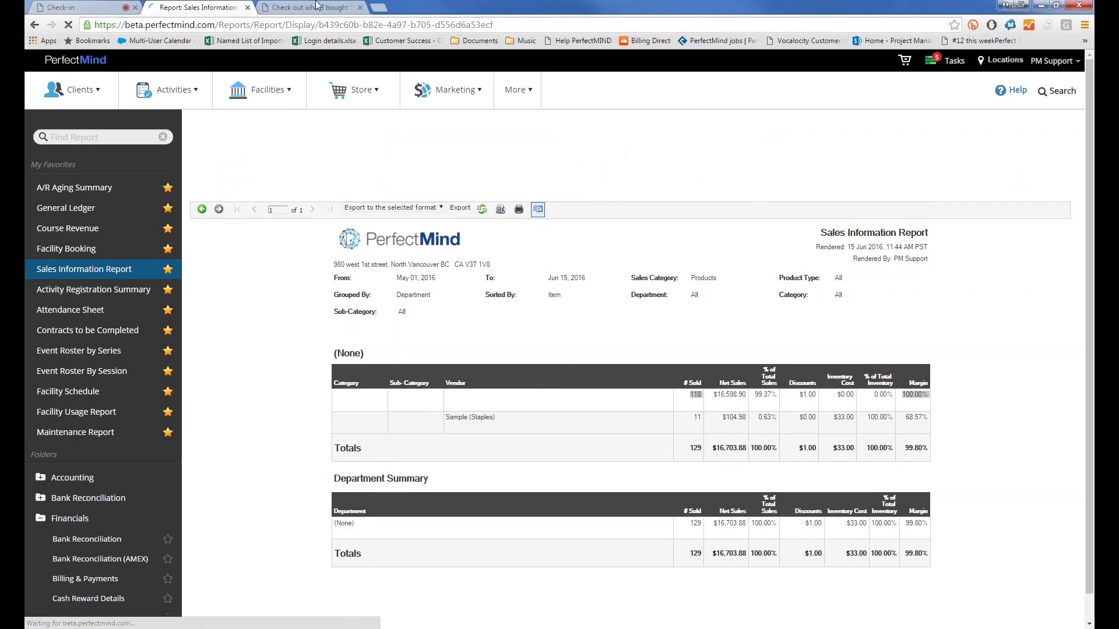
{"action": "left_click", "coordinate": [324, 169]}
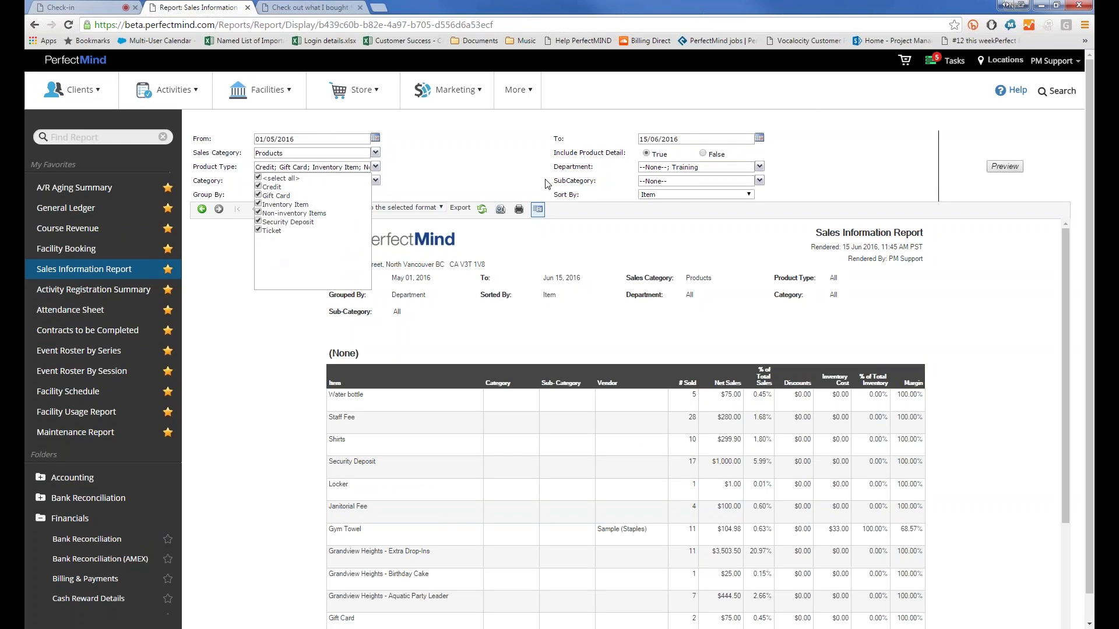
{"action": "left_click", "coordinate": [676, 199]}
{"action": "left_click", "coordinate": [685, 167]}
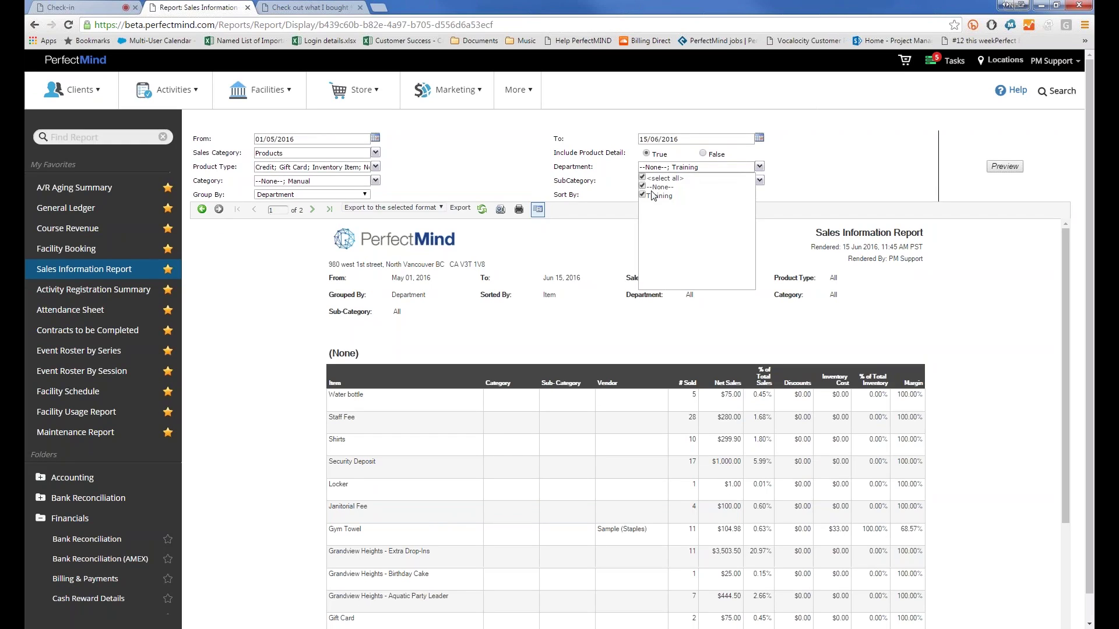
{"action": "left_click", "coordinate": [1005, 168]}
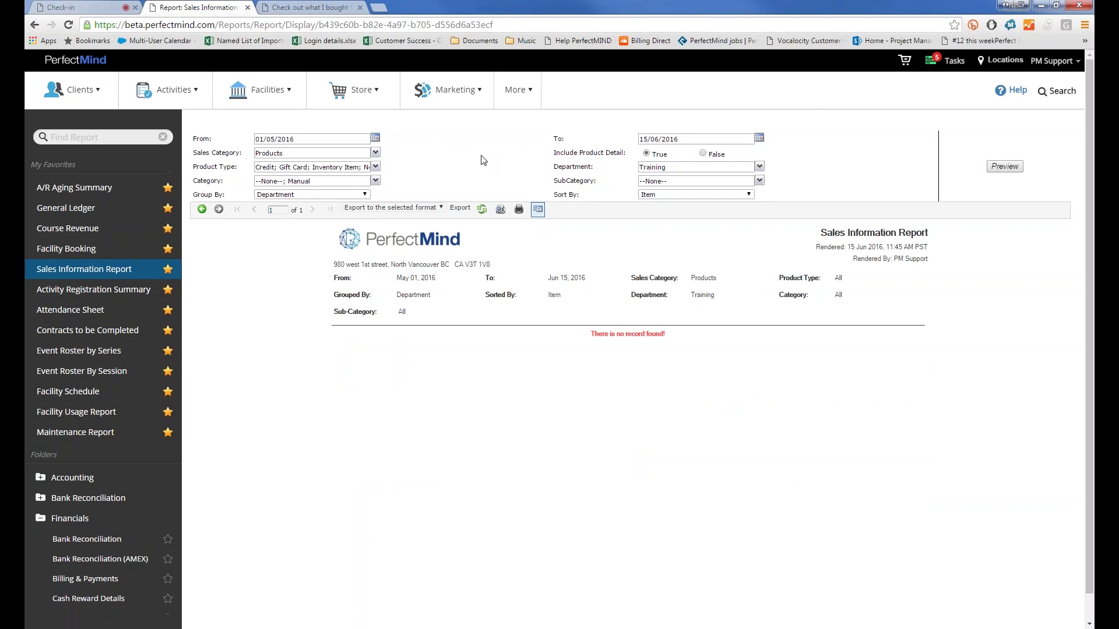
{"action": "double_click", "coordinate": [270, 140]}
{"action": "type", "text": "01"}
{"action": "left_click", "coordinate": [993, 170]}
{"action": "left_click", "coordinate": [663, 168]}
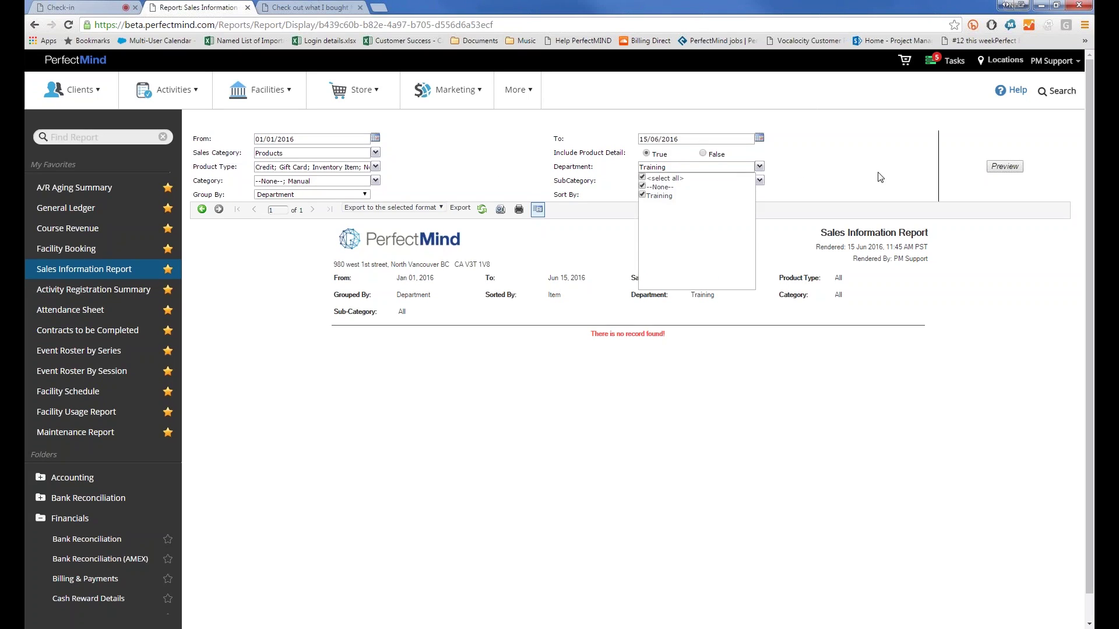
{"action": "left_click", "coordinate": [1004, 167]}
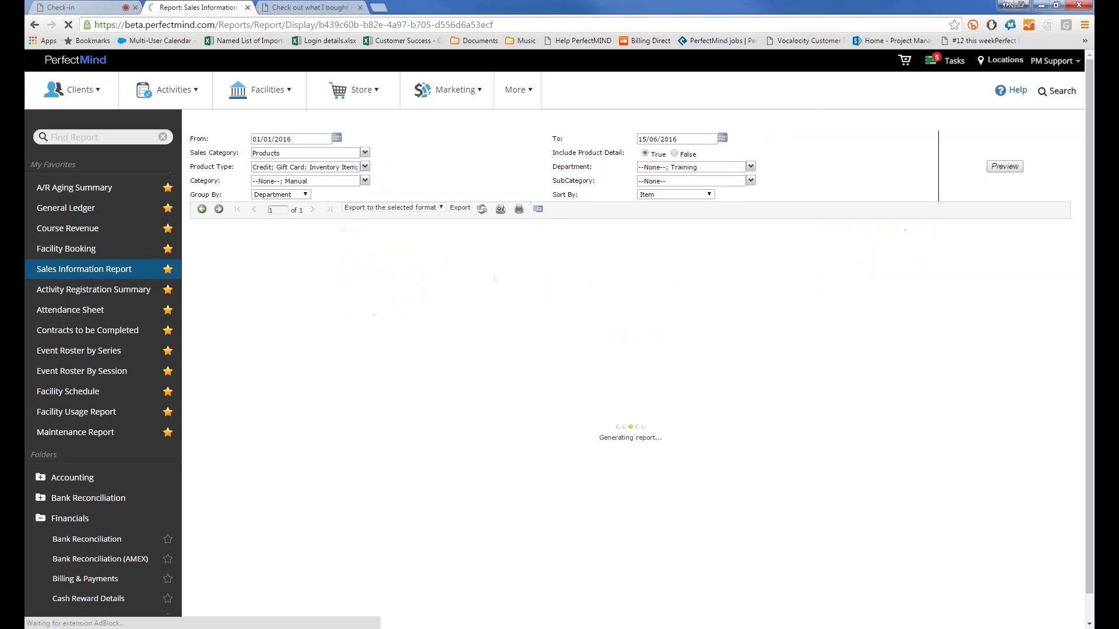
{"action": "left_click", "coordinate": [333, 185]}
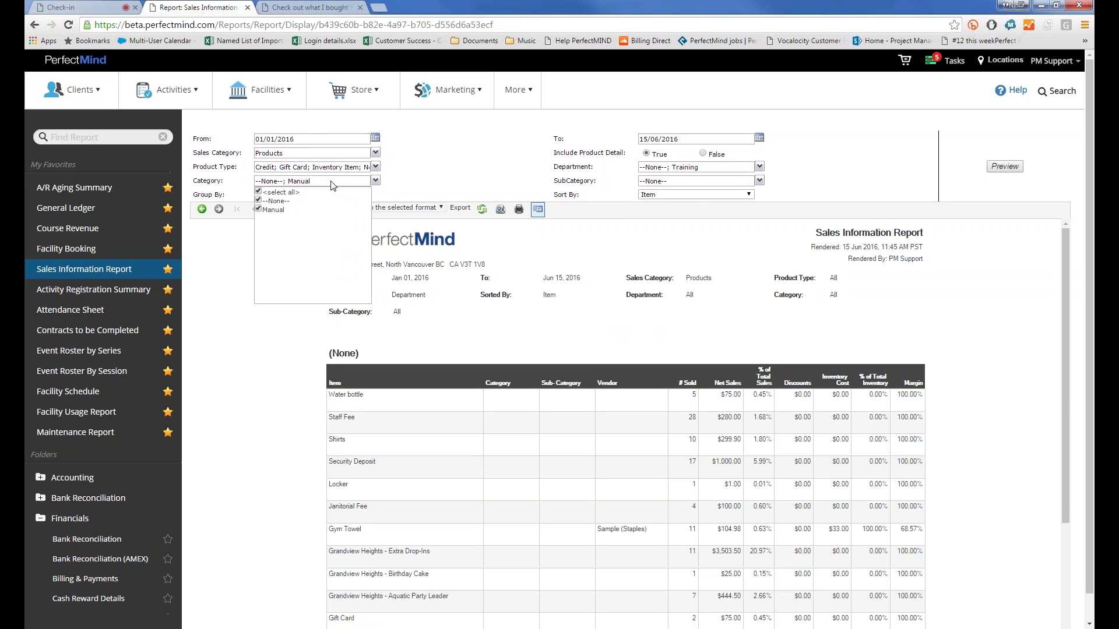
{"action": "left_click", "coordinate": [507, 196]}
{"action": "left_click", "coordinate": [693, 185]}
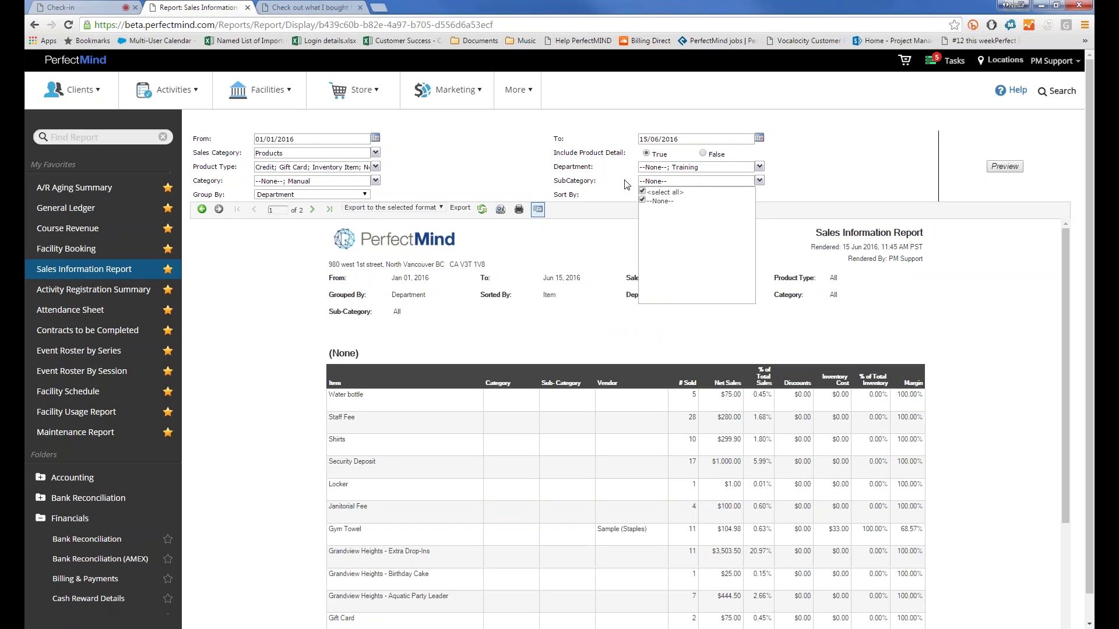
{"action": "left_click", "coordinate": [541, 146]}
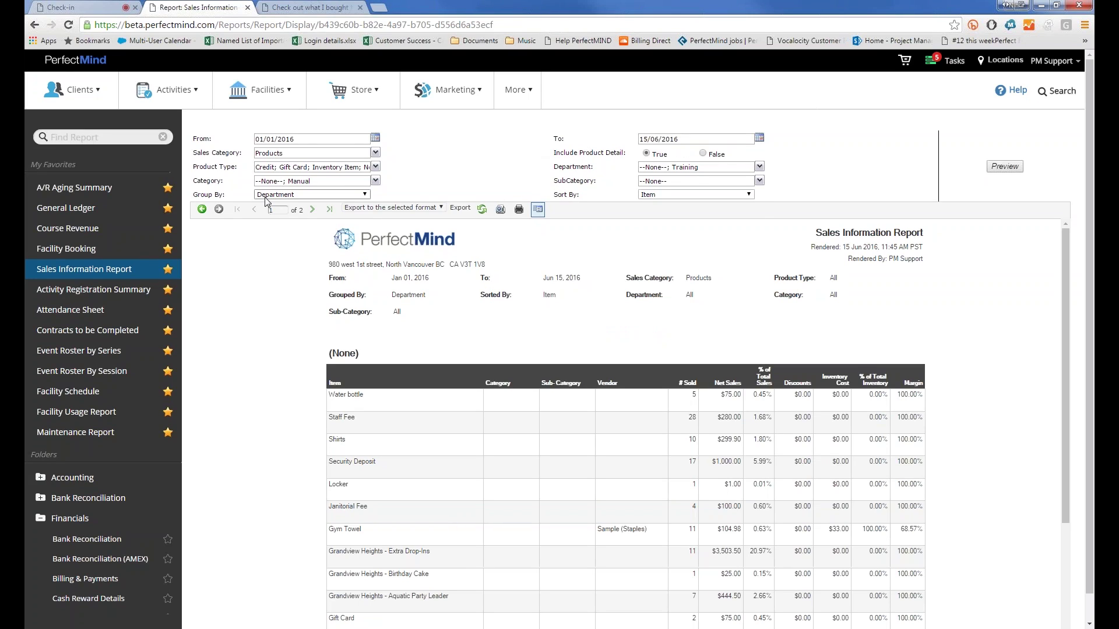
{"action": "left_click", "coordinate": [266, 197]}
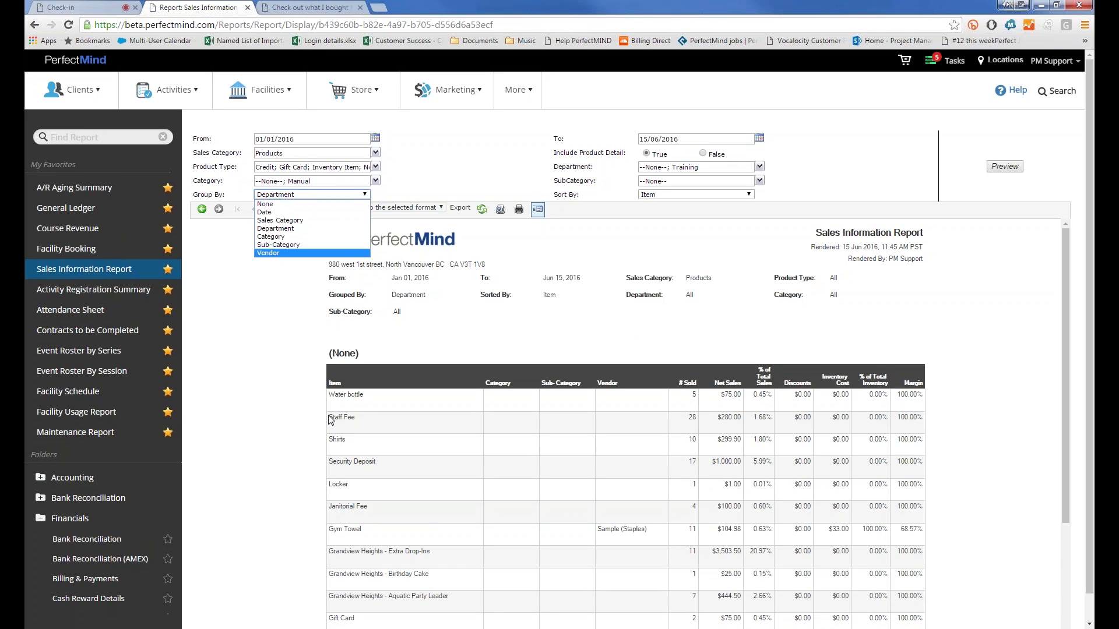
{"action": "left_click", "coordinate": [377, 353]}
{"action": "double_click", "coordinate": [343, 352]}
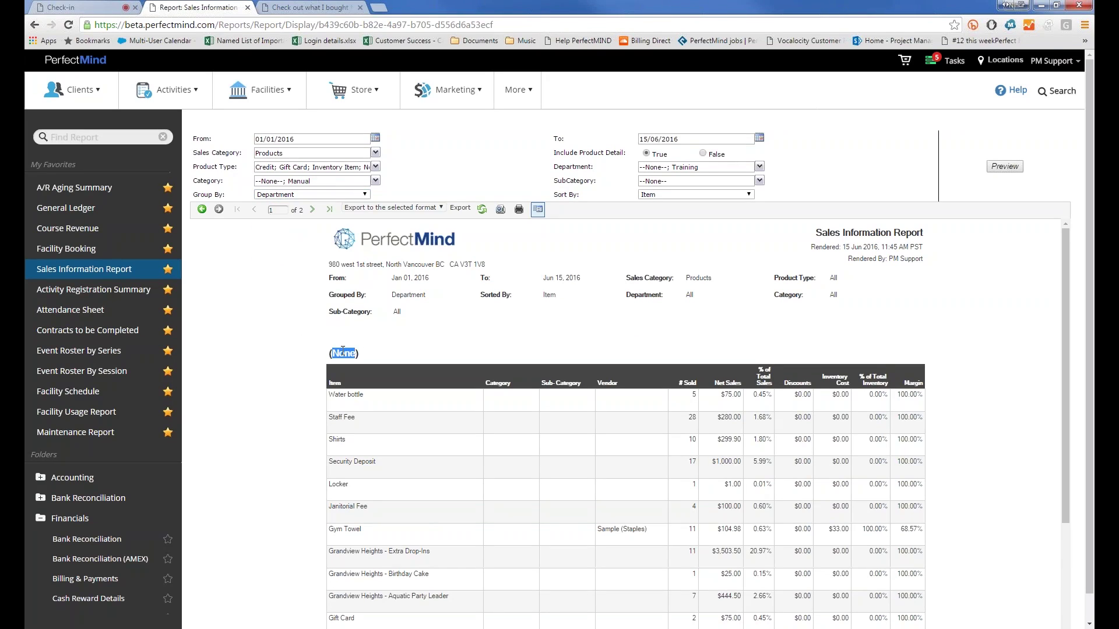
{"action": "scroll", "coordinate": [334, 357], "scroll_direction": "down", "scroll_amount": 5}
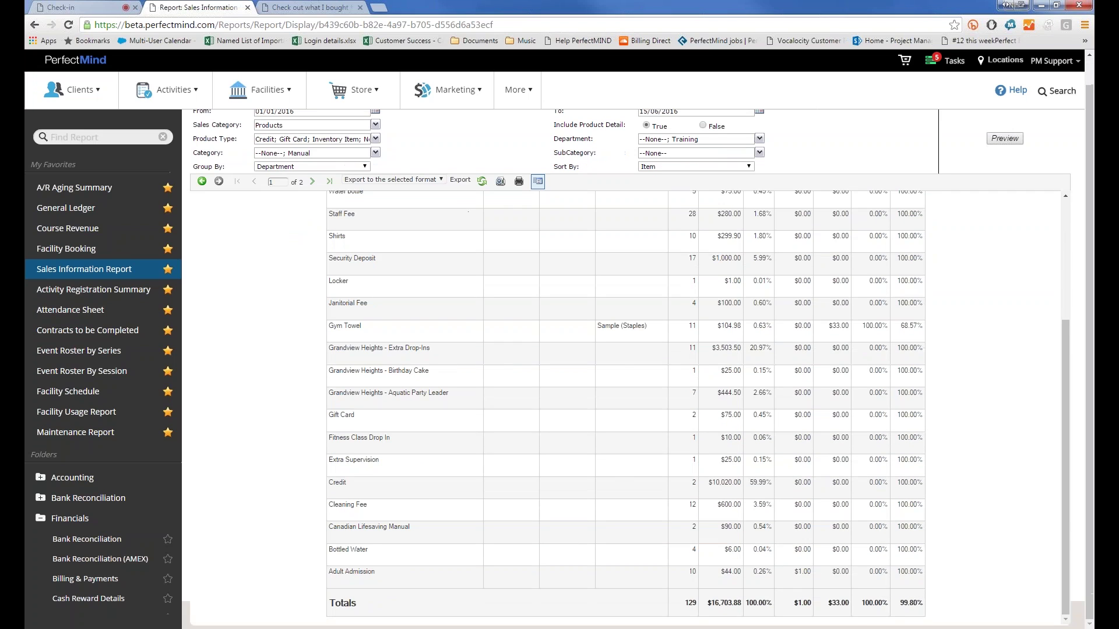
{"action": "scroll", "coordinate": [334, 357], "scroll_direction": "up", "scroll_amount": 10}
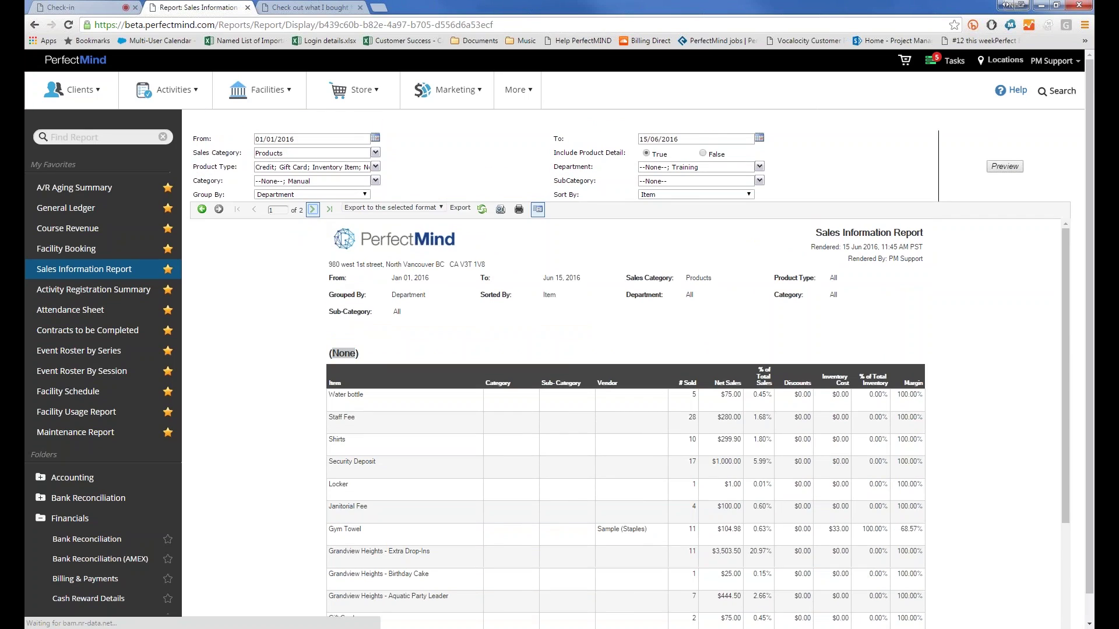
Step: Set Group By to Date and preview the Sales Information Report
{"action": "left_click", "coordinate": [313, 209]}
{"action": "left_click", "coordinate": [254, 210]}
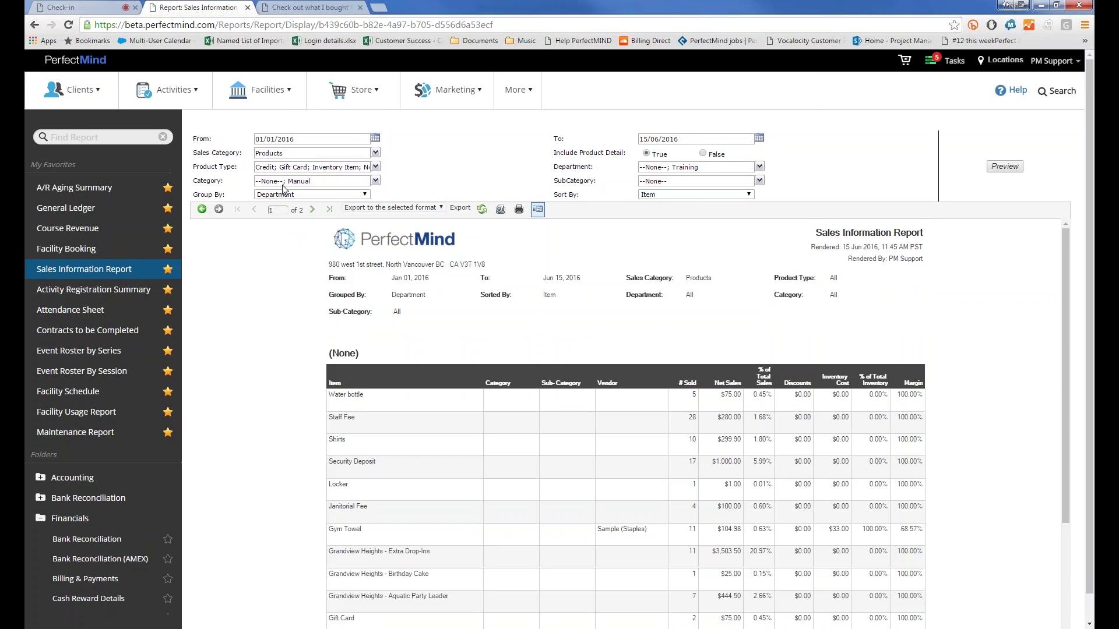
{"action": "left_click", "coordinate": [283, 194]}
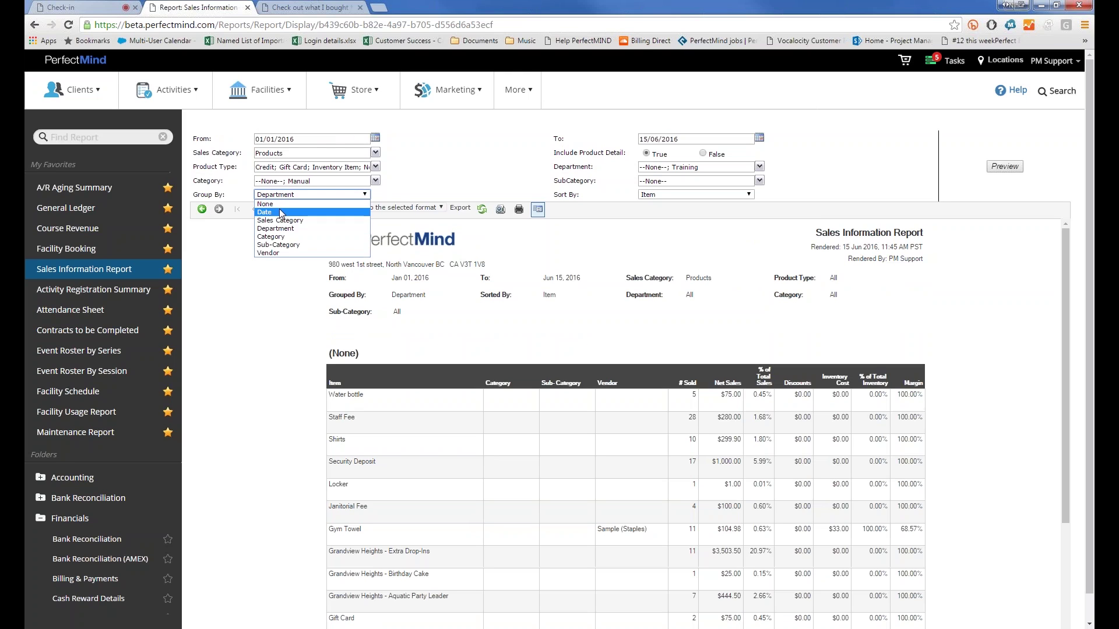
{"action": "left_click", "coordinate": [278, 210]}
{"action": "left_click", "coordinate": [1004, 167]}
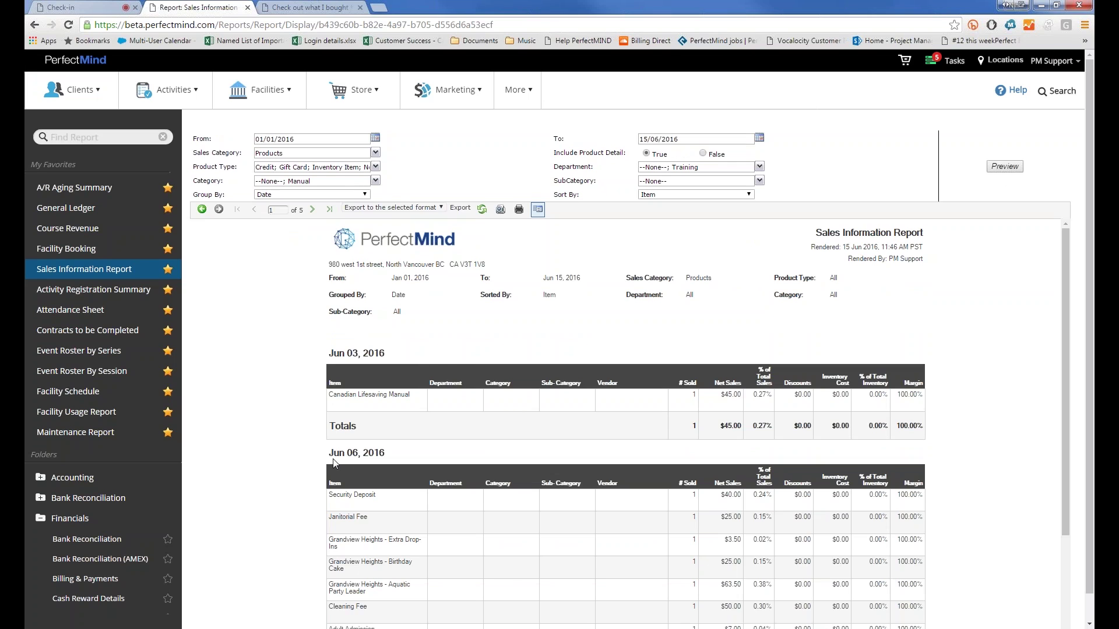
{"action": "scroll", "coordinate": [395, 457], "scroll_direction": "down", "scroll_amount": 2}
{"action": "scroll", "coordinate": [395, 407], "scroll_direction": "up", "scroll_amount": 2}
Step: Regroup the report by Vendor, preview it, and view page 2 with the Vendor Summary
{"action": "left_click", "coordinate": [302, 195]}
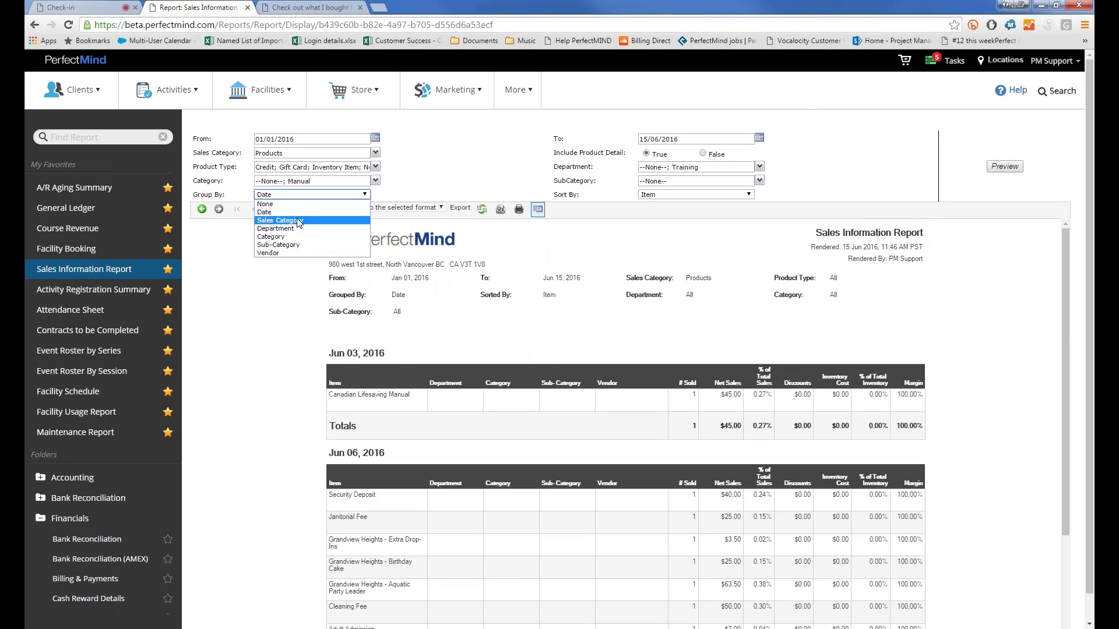
{"action": "left_click", "coordinate": [293, 253]}
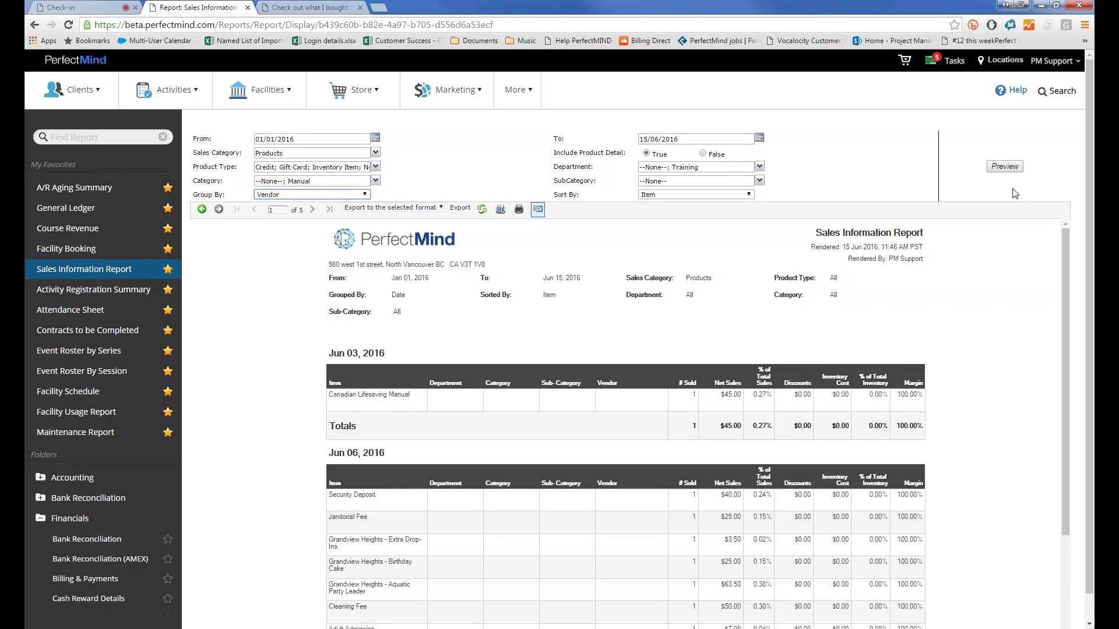
{"action": "left_click", "coordinate": [1005, 166]}
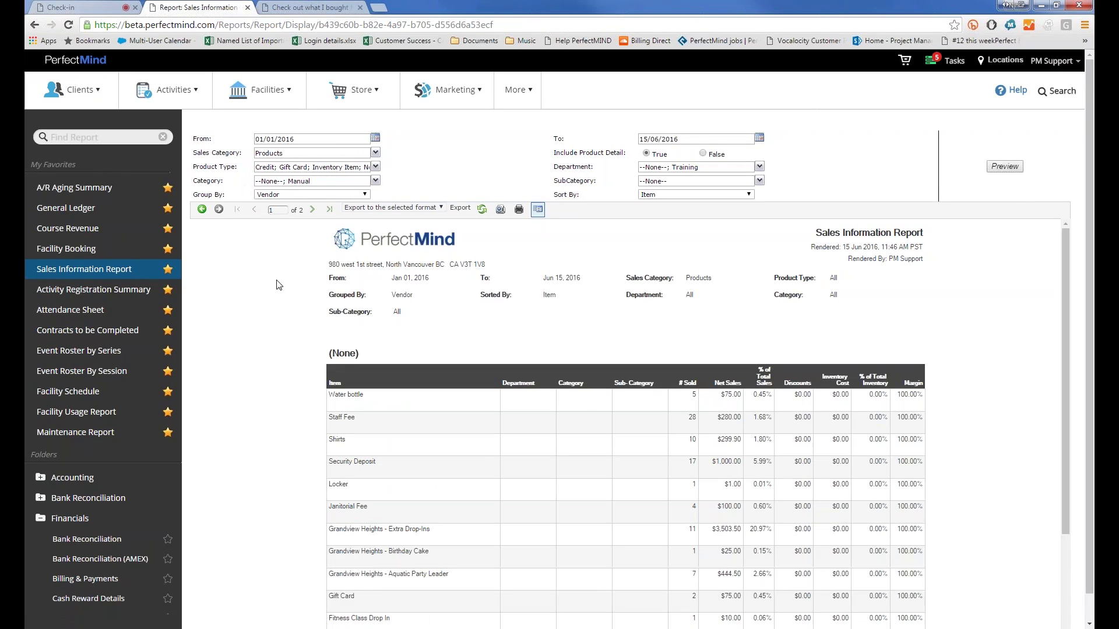
{"action": "scroll", "coordinate": [278, 305], "scroll_direction": "down", "scroll_amount": 5}
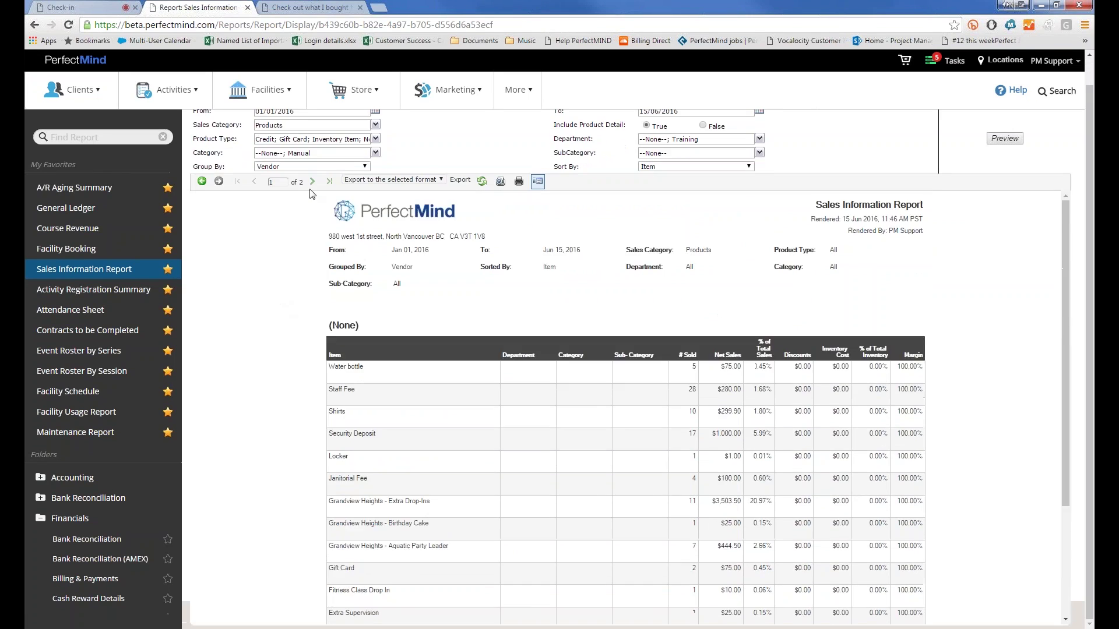
{"action": "left_click", "coordinate": [312, 181]}
{"action": "scroll", "coordinate": [396, 291], "scroll_direction": "up", "scroll_amount": 1}
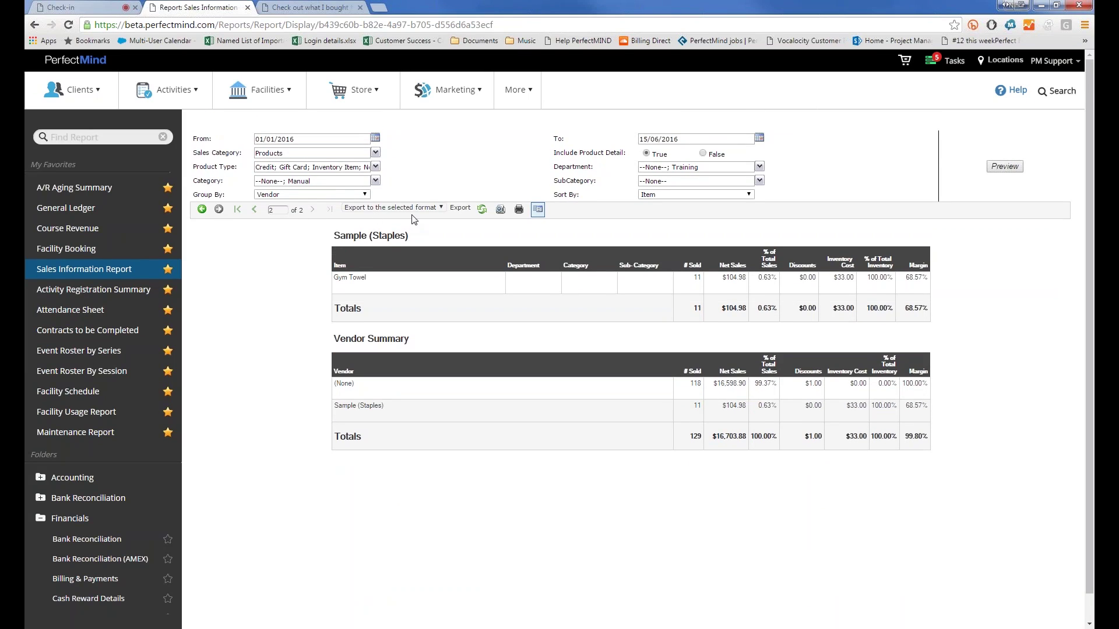
{"action": "left_click", "coordinate": [693, 195]}
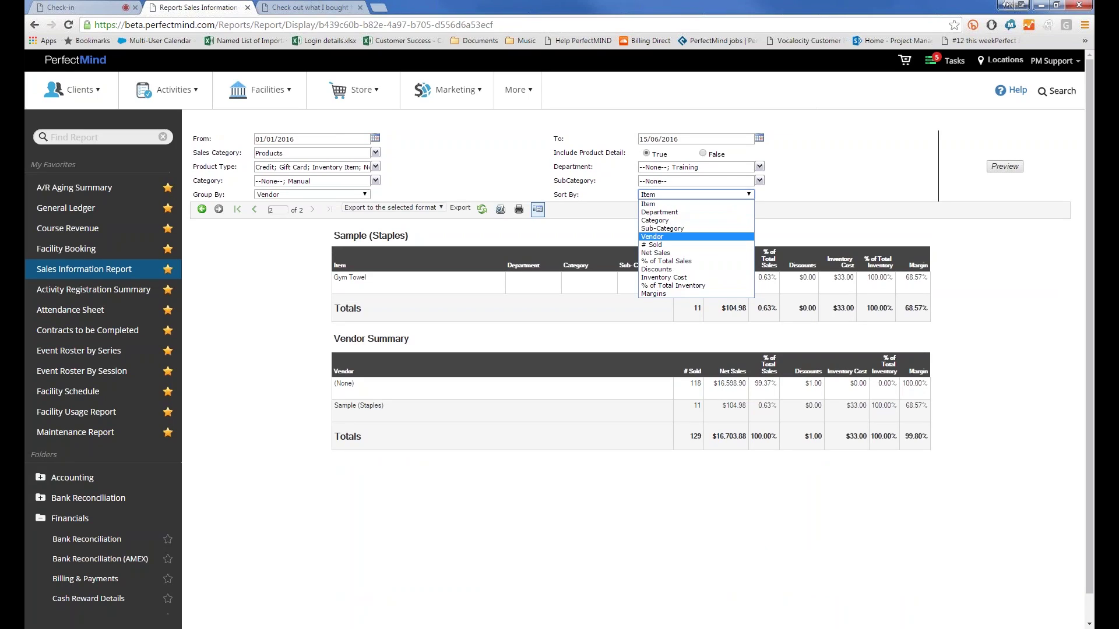
{"action": "left_click", "coordinate": [292, 318]}
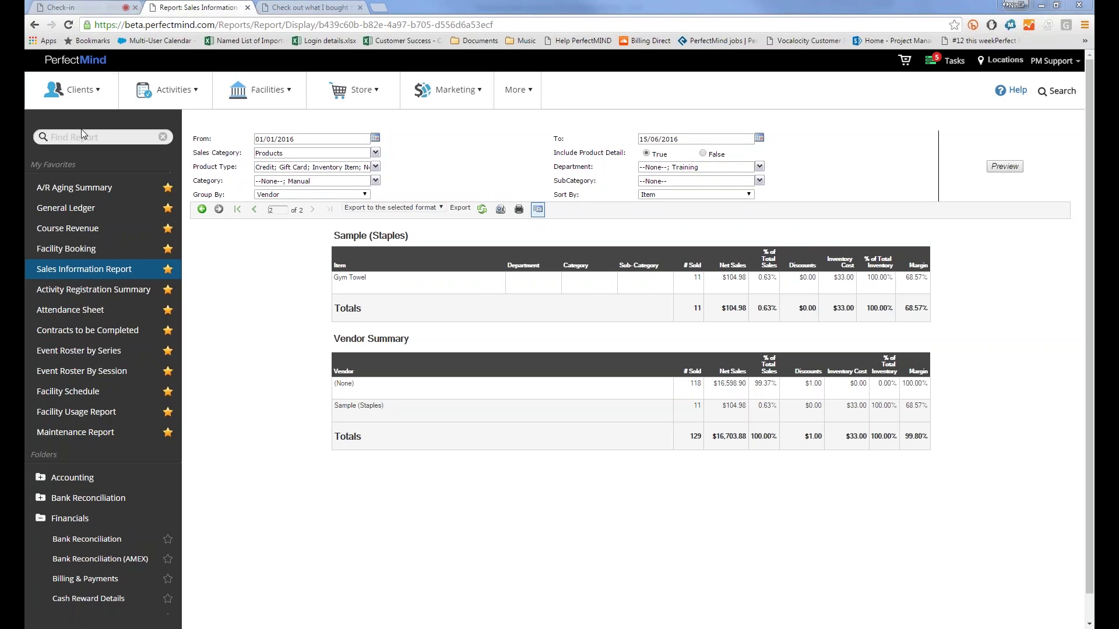
Step: Open the Activity Registration Summary from Favorites and preview it starting 15/05/2016
{"action": "left_click", "coordinate": [52, 291]}
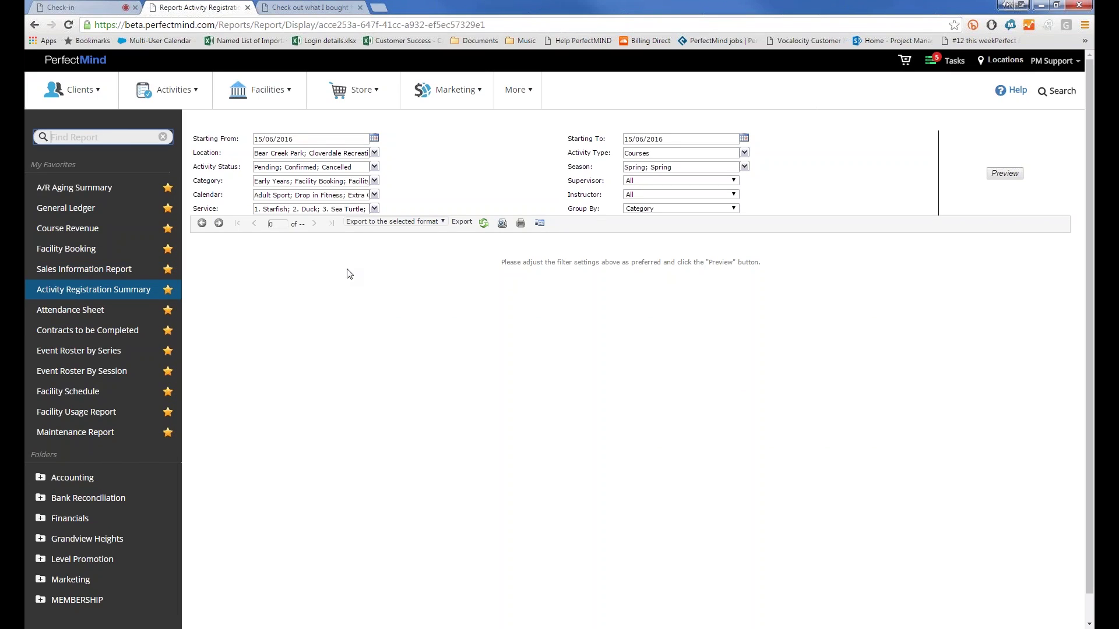
{"action": "left_click", "coordinate": [269, 141]}
{"action": "key", "text": "Delete"}
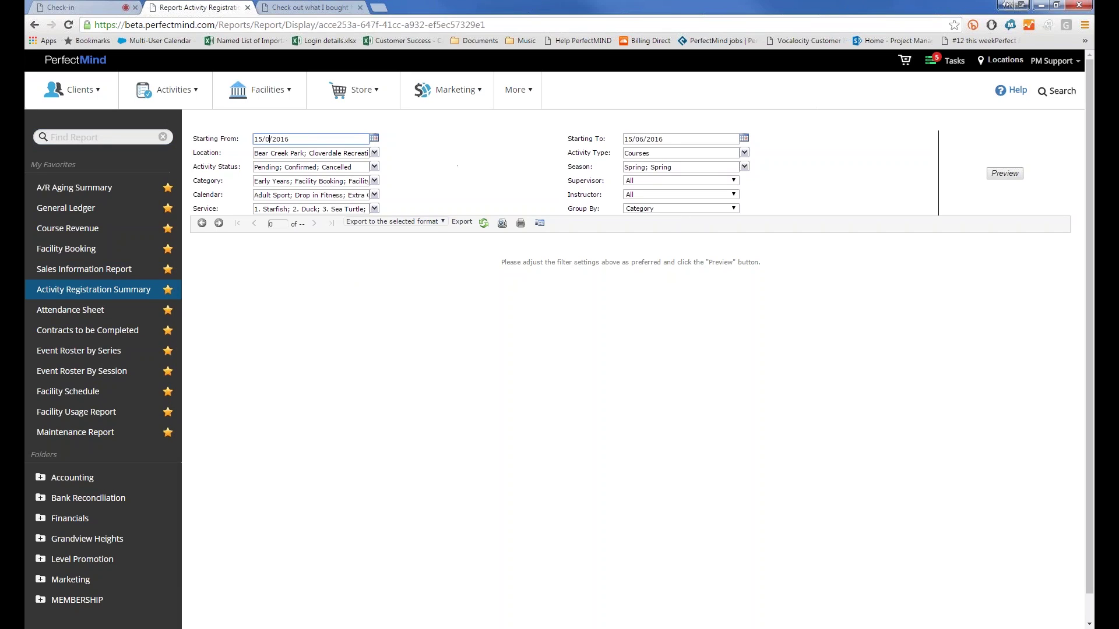
{"action": "type", "text": "5"}
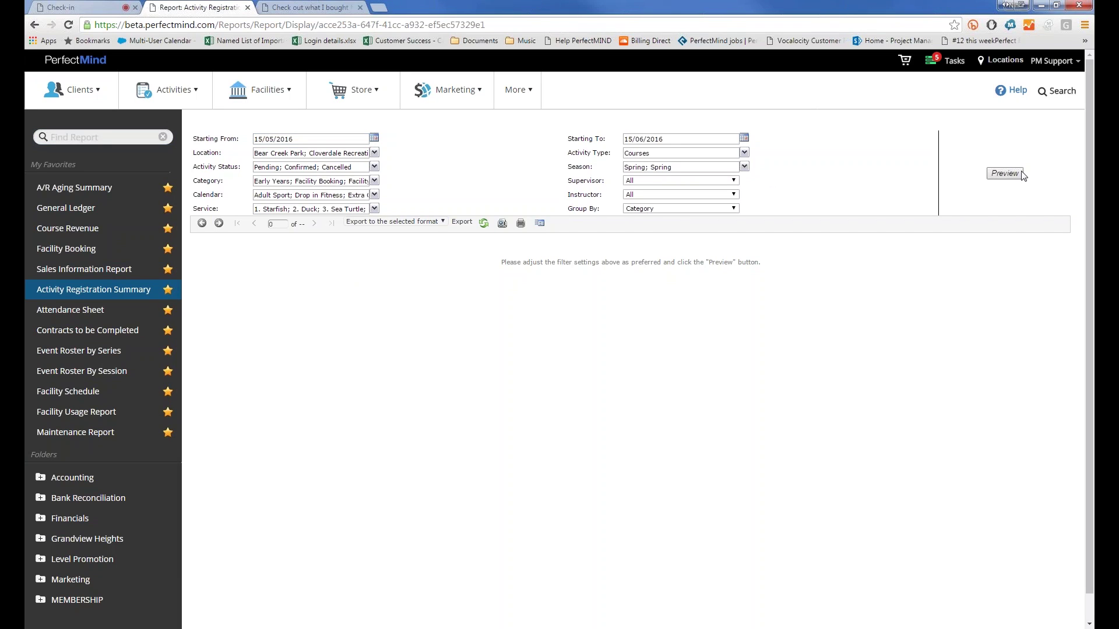
{"action": "left_click", "coordinate": [1004, 174]}
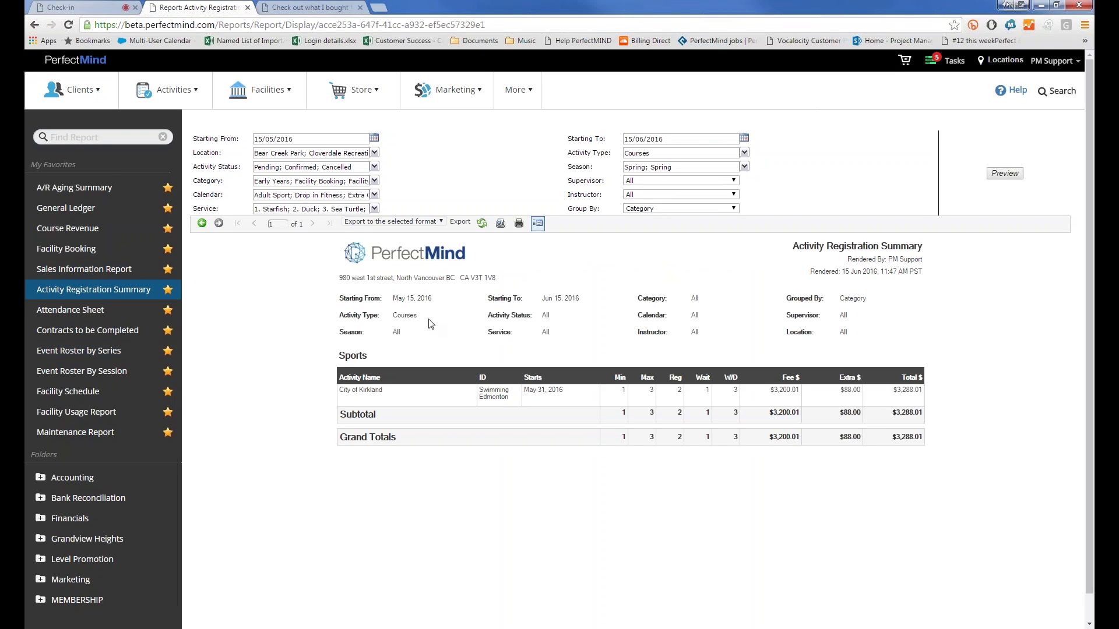
Step: Change Starting From to 15/04/2016 and preview the report again
{"action": "left_click", "coordinate": [273, 139]}
{"action": "key", "text": "BackSpace"}
{"action": "type", "text": "4"}
{"action": "left_click", "coordinate": [529, 166]}
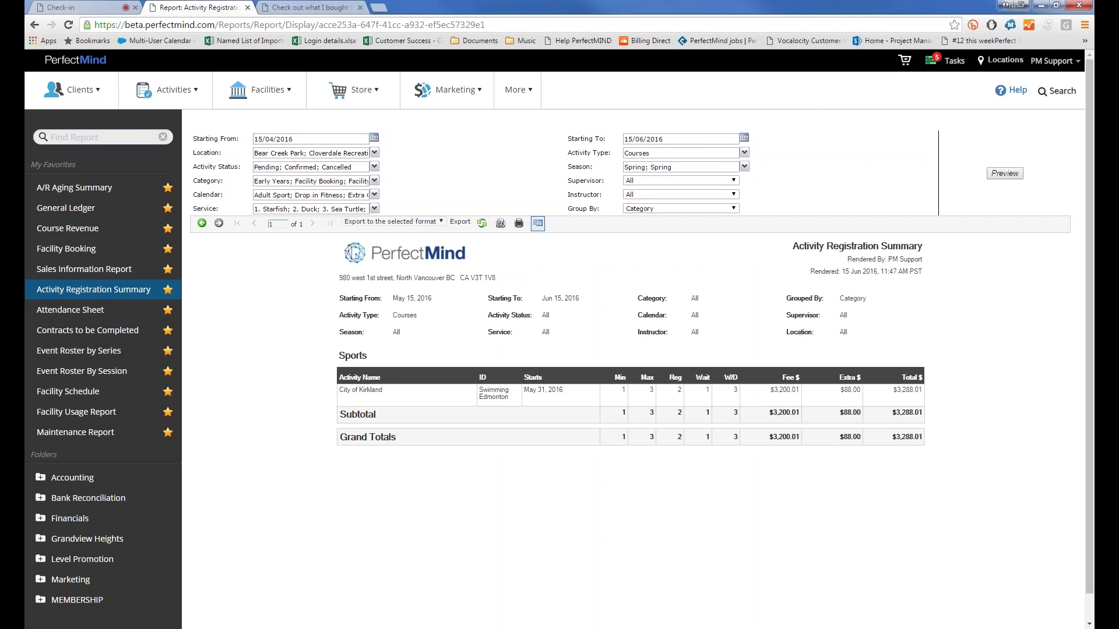
{"action": "left_click", "coordinate": [1011, 173]}
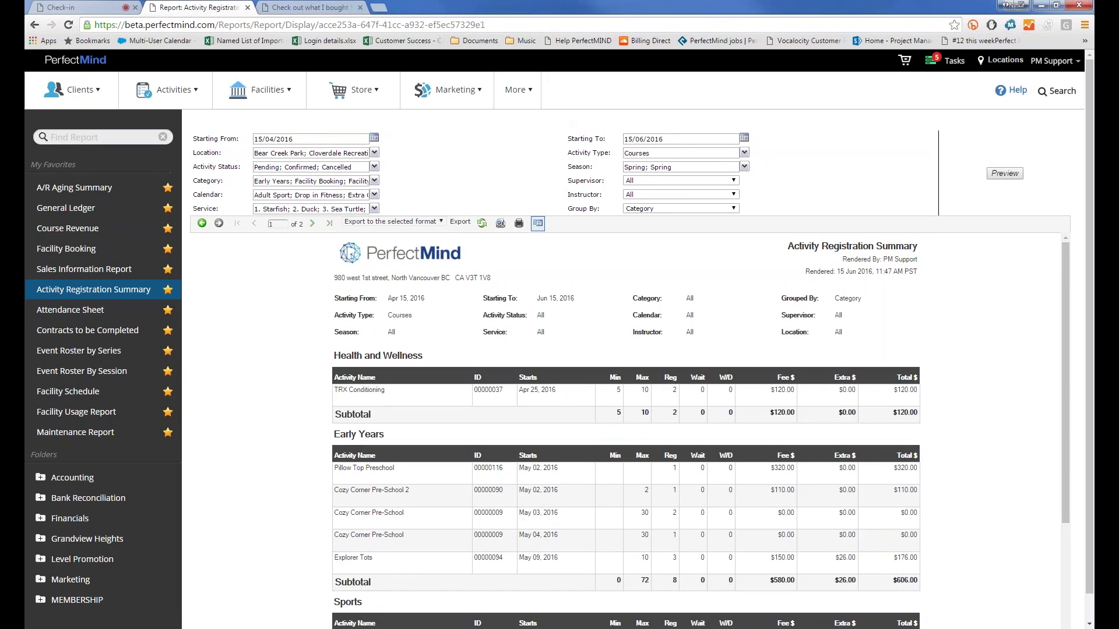
Step: Limit Activity Status to Confirmed by unticking Pending and Cancelled, then regenerate the report
{"action": "left_click", "coordinate": [308, 154]}
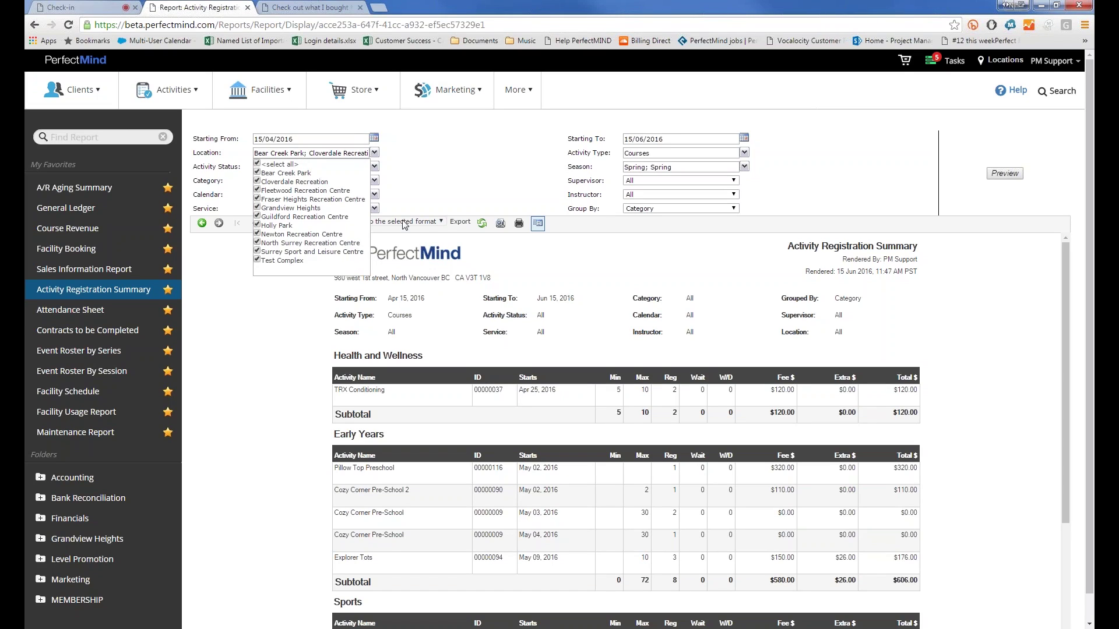
{"action": "left_click", "coordinate": [535, 160]}
{"action": "left_click", "coordinate": [657, 153]}
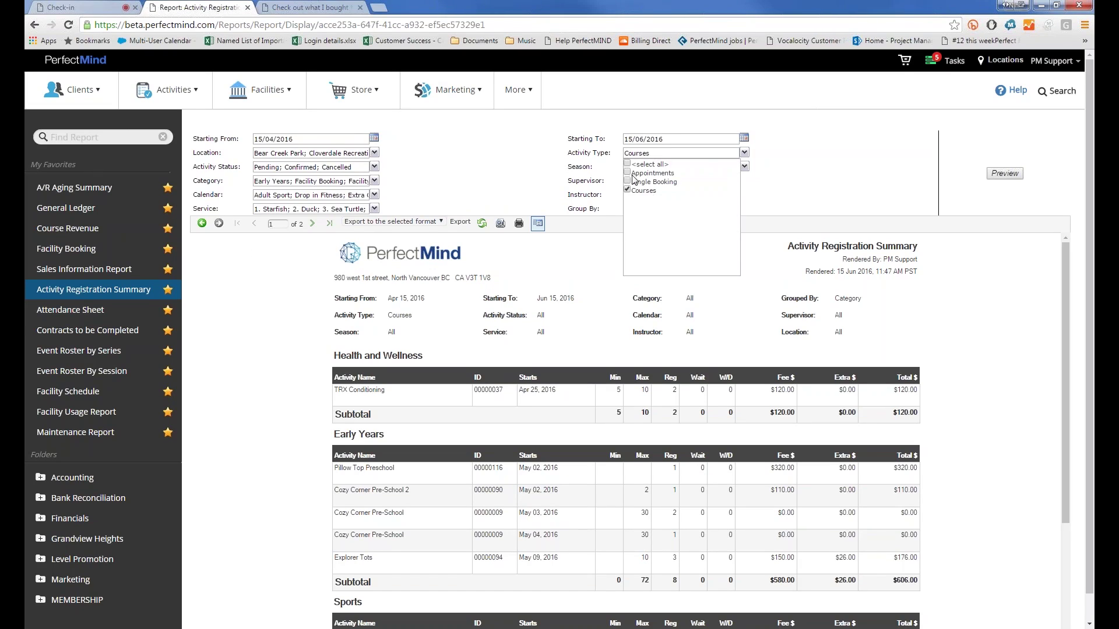
{"action": "left_click", "coordinate": [307, 168]}
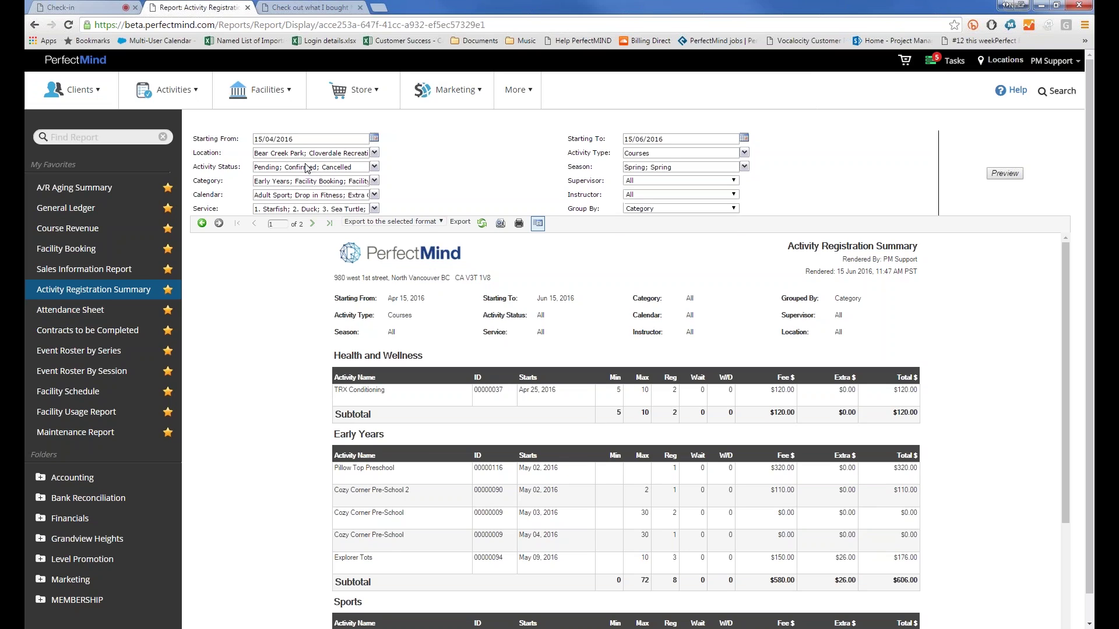
{"action": "left_click", "coordinate": [277, 169]}
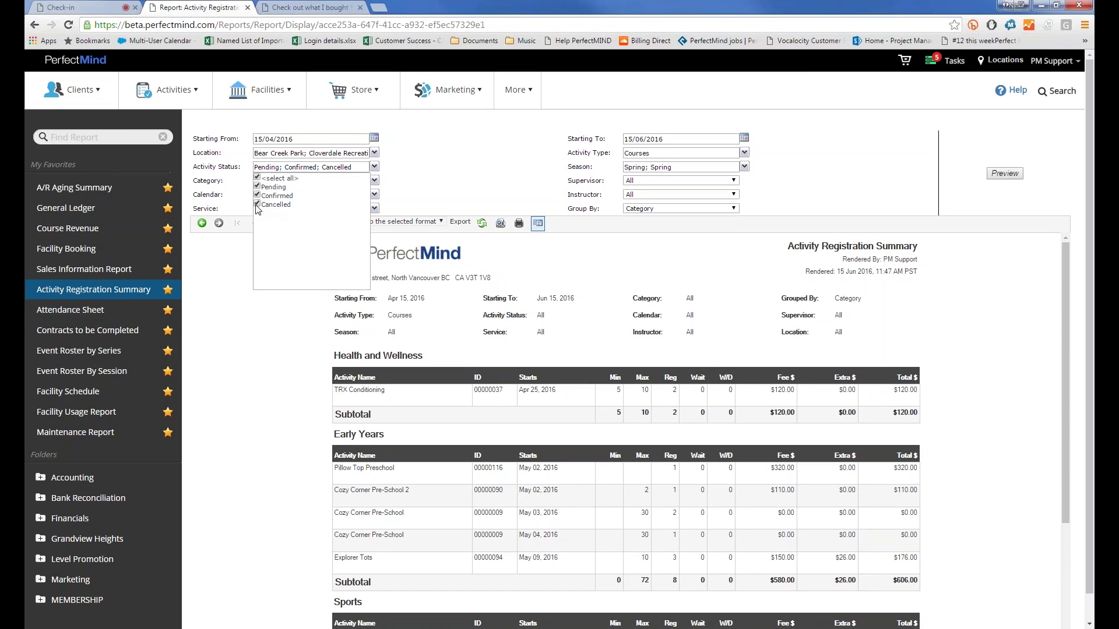
{"action": "left_click", "coordinate": [257, 204]}
{"action": "left_click", "coordinate": [257, 186]}
{"action": "left_click", "coordinate": [802, 186]}
{"action": "left_click", "coordinate": [1005, 175]}
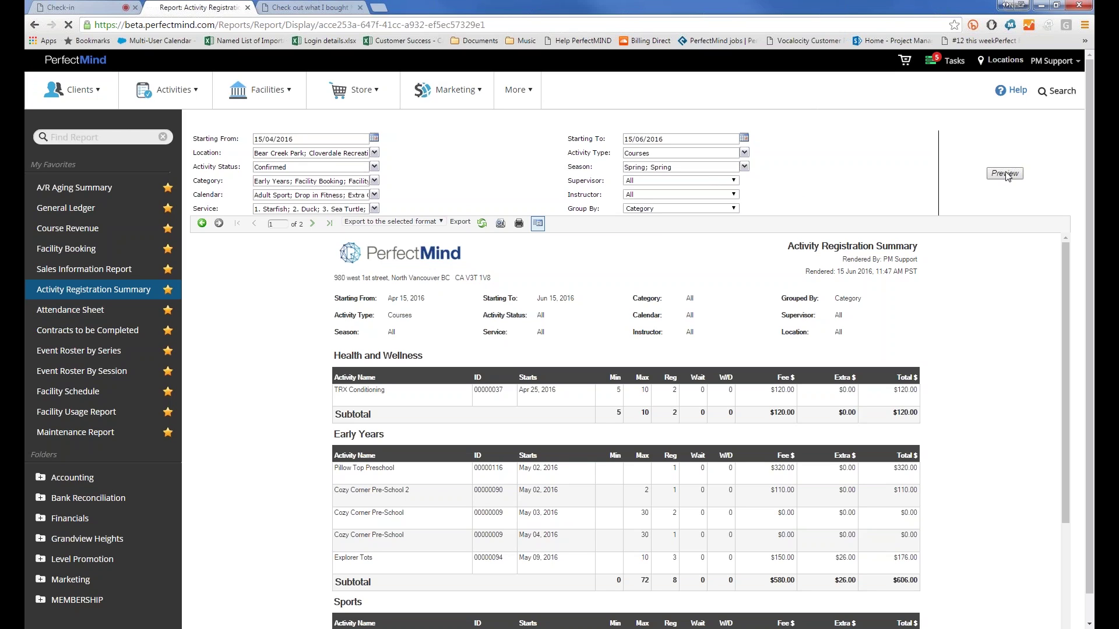
Step: Review the Season, Category, Supervisor and Calendar filters, then tick --None-- in the Service filter
{"action": "left_click", "coordinate": [643, 169]}
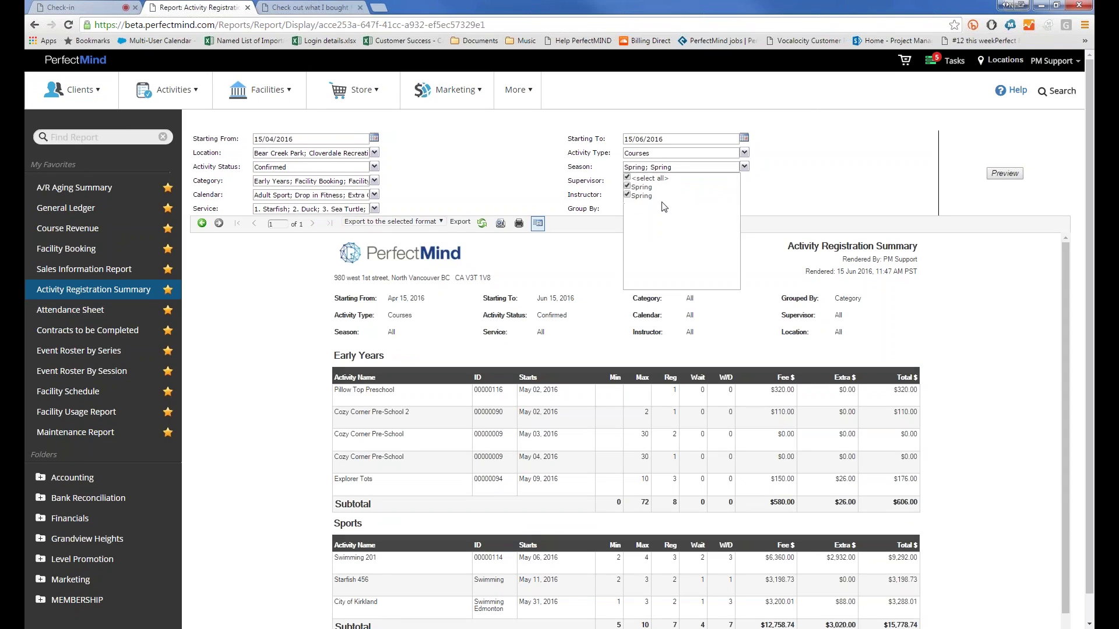
{"action": "left_click", "coordinate": [509, 177]}
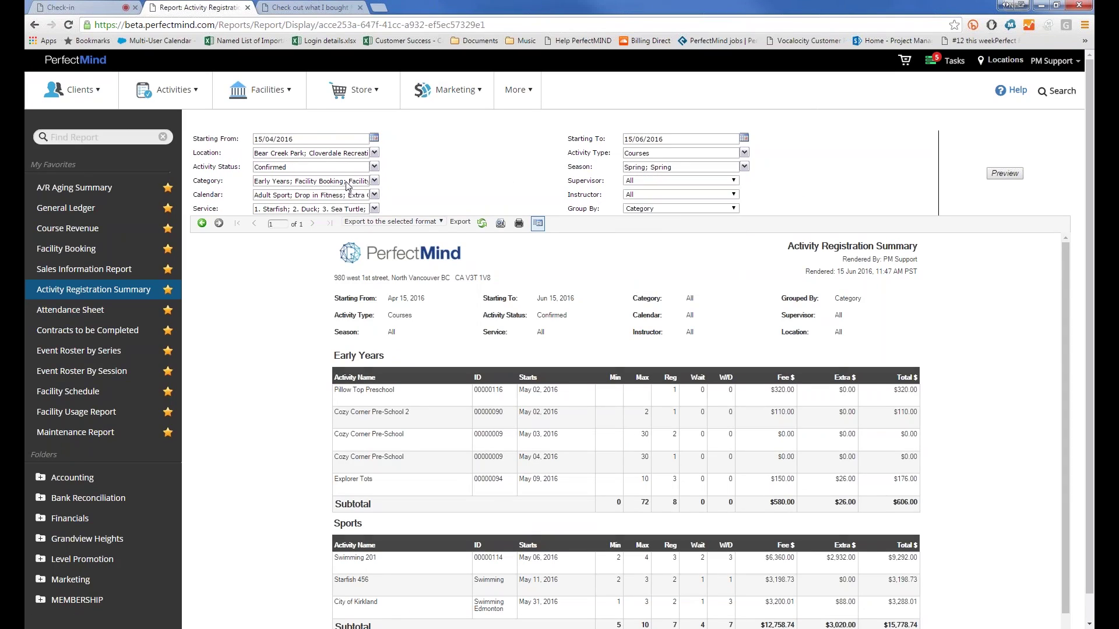
{"action": "left_click", "coordinate": [308, 182]}
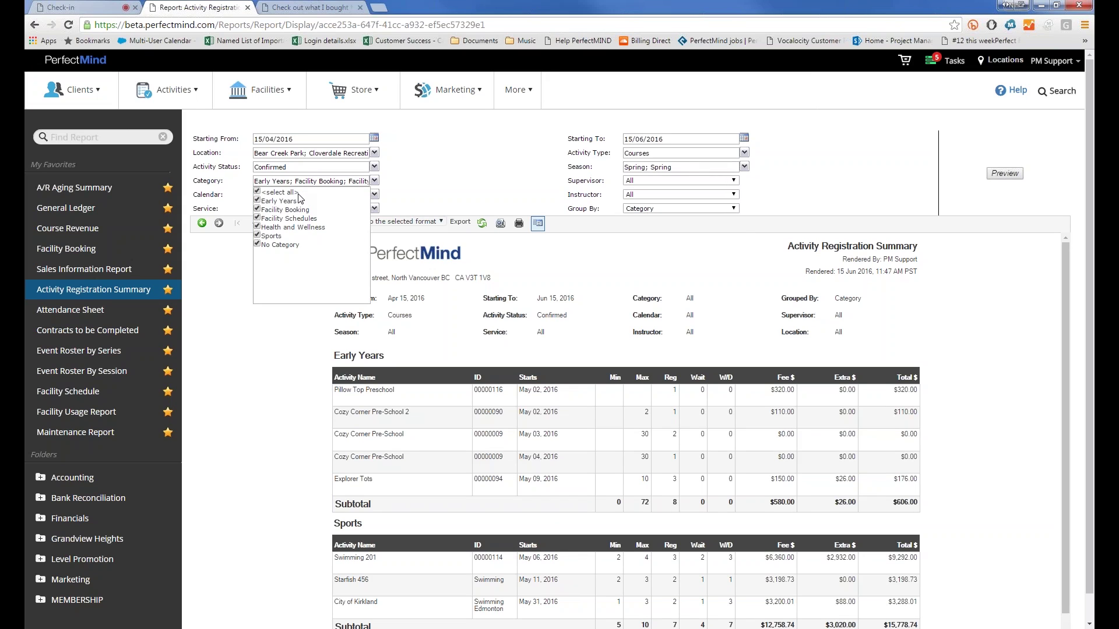
{"action": "left_click", "coordinate": [511, 181]}
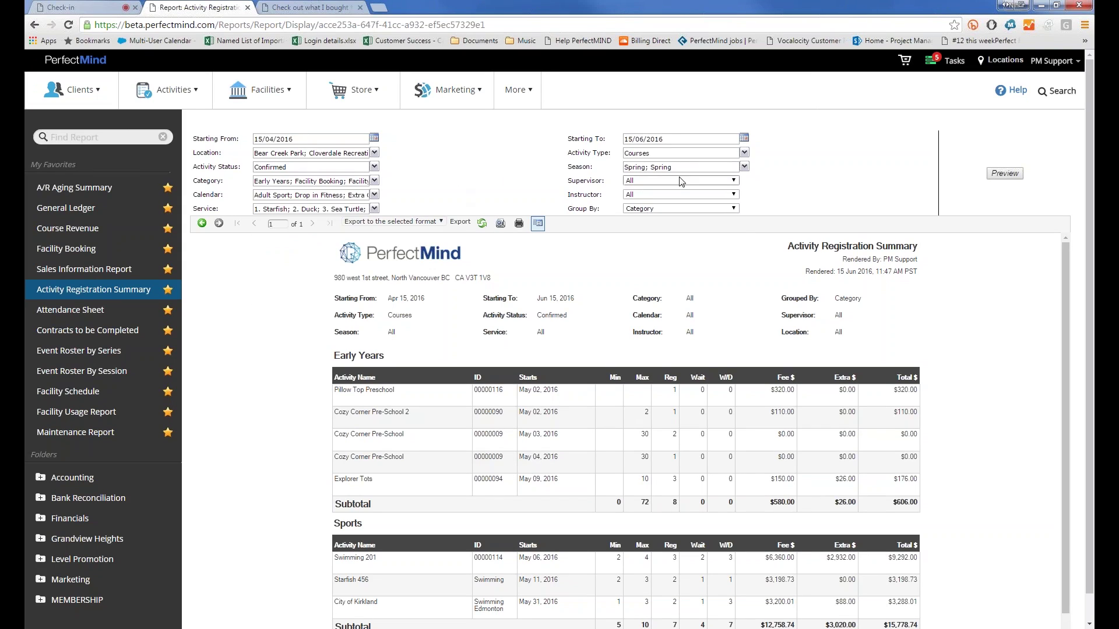
{"action": "left_click", "coordinate": [646, 183]}
{"action": "left_click", "coordinate": [645, 182]}
{"action": "left_click", "coordinate": [297, 196]}
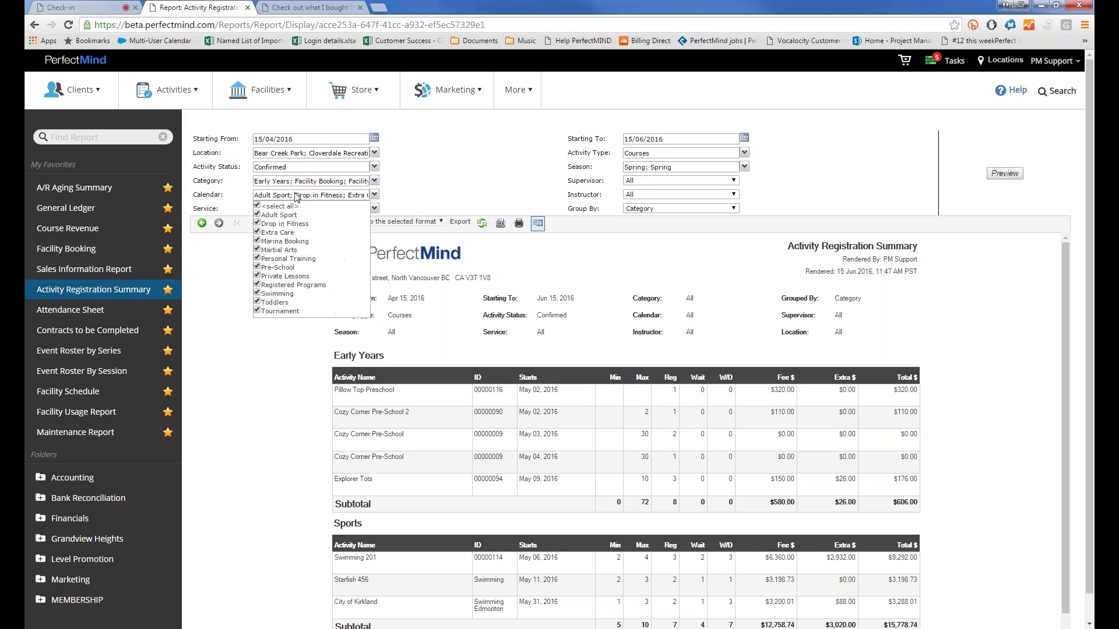
{"action": "left_click", "coordinate": [233, 195]}
{"action": "left_click", "coordinate": [257, 211]}
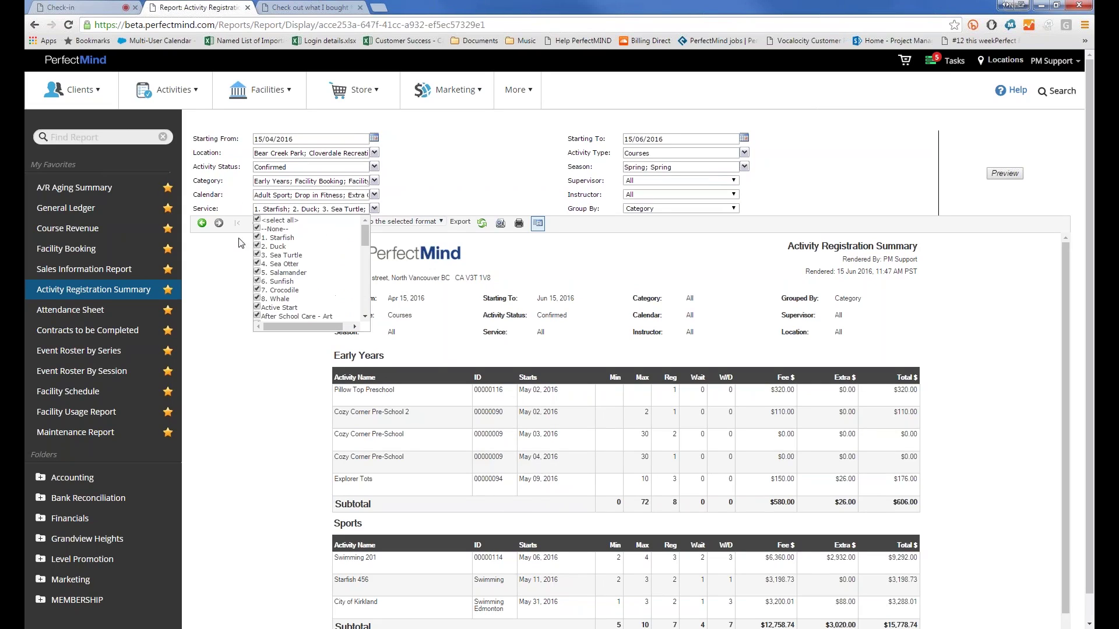
{"action": "left_click", "coordinate": [464, 183]}
{"action": "scroll", "coordinate": [350, 395], "scroll_direction": "down", "scroll_amount": 3}
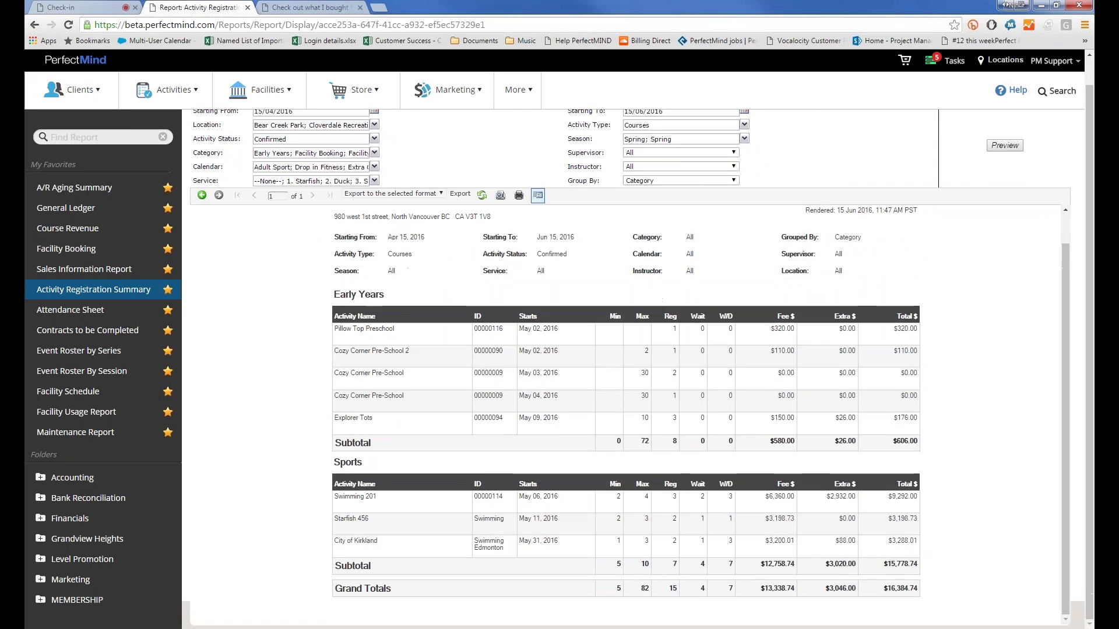
{"action": "scroll", "coordinate": [252, 396], "scroll_direction": "up", "scroll_amount": 3}
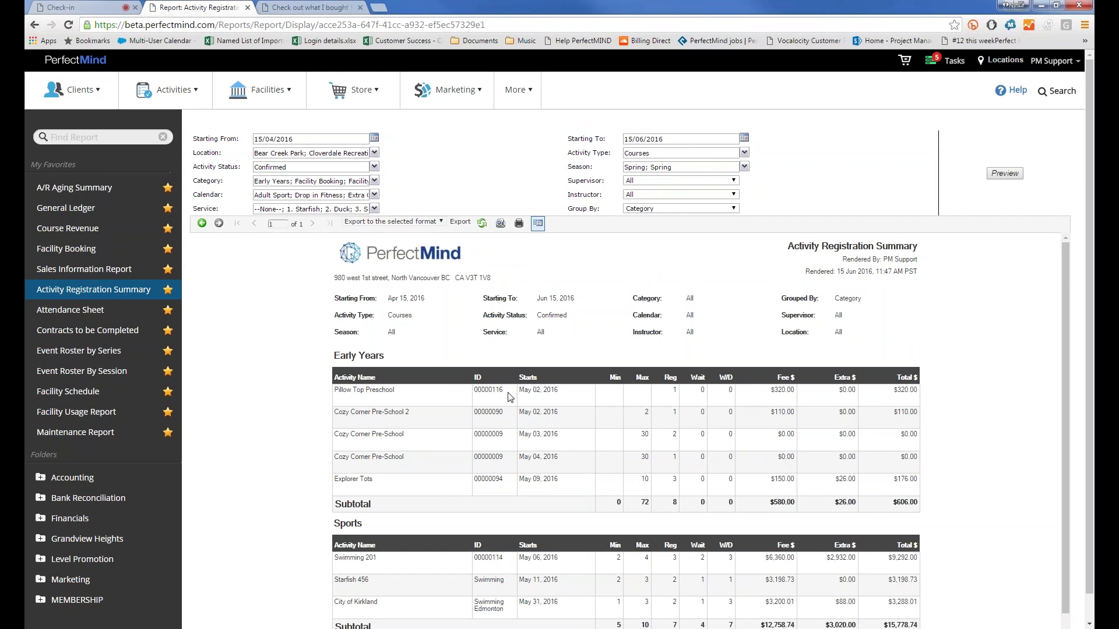
Step: Highlight dates and the first rows in the Early Years table of the summary
{"action": "left_click_drag", "start_coordinate": [520, 392], "coordinate": [585, 478]}
{"action": "left_click", "coordinate": [607, 394]}
{"action": "left_click_drag", "start_coordinate": [608, 395], "coordinate": [619, 428]}
{"action": "left_click", "coordinate": [619, 428]}
{"action": "left_click_drag", "start_coordinate": [730, 398], "coordinate": [543, 390]}
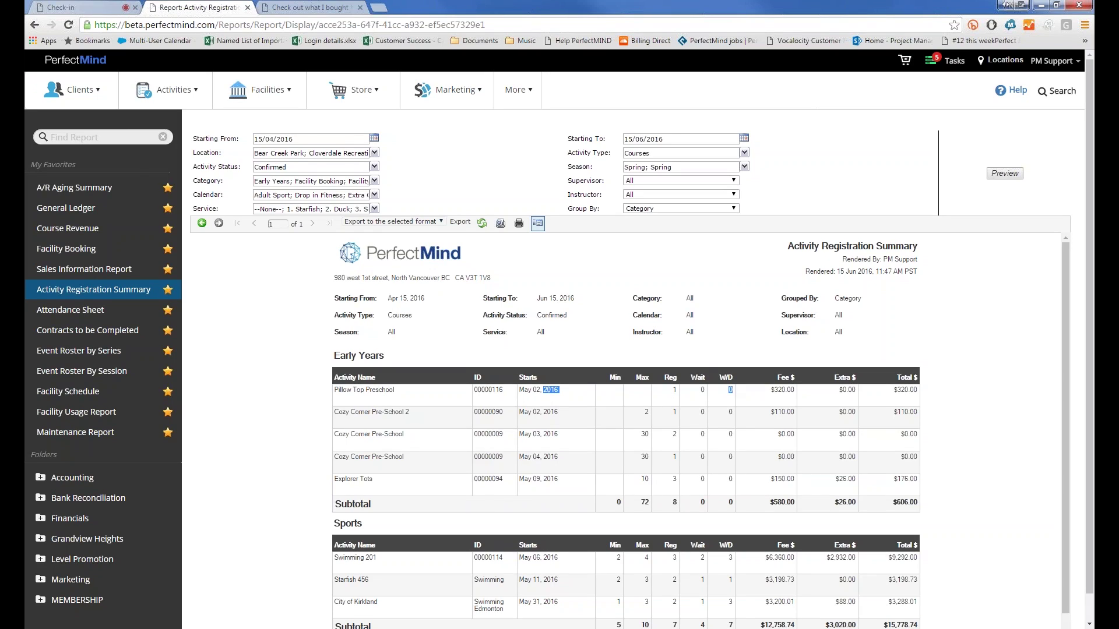
{"action": "left_click", "coordinate": [760, 391]}
{"action": "scroll", "coordinate": [535, 250], "scroll_direction": "down", "scroll_amount": 3}
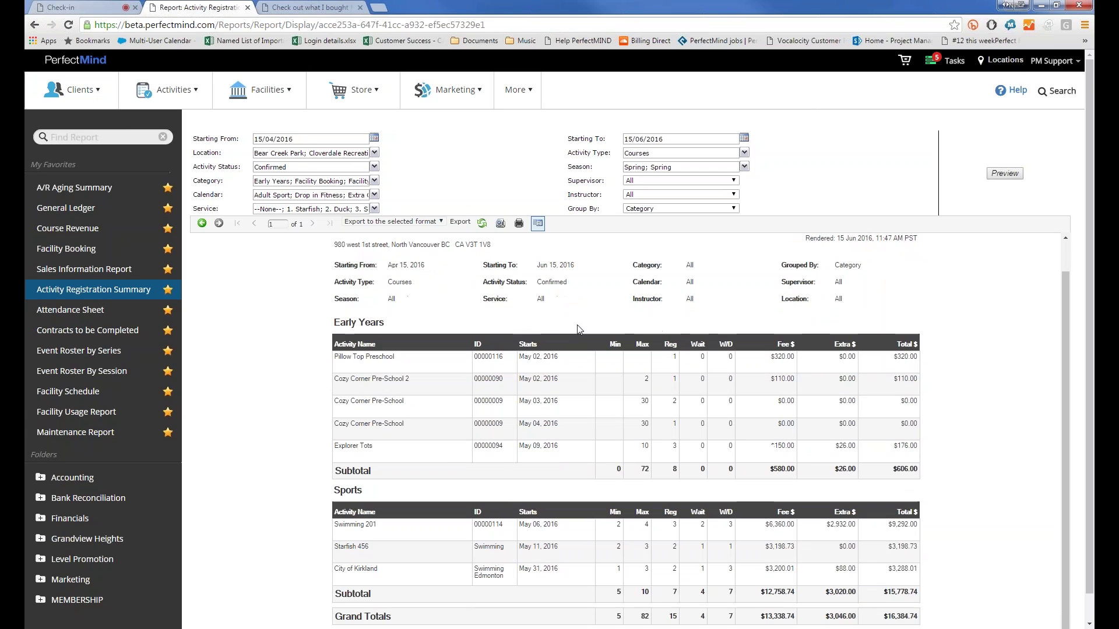
Step: Regroup the Activity Registration Summary by Service and preview it
{"action": "left_click", "coordinate": [635, 182]}
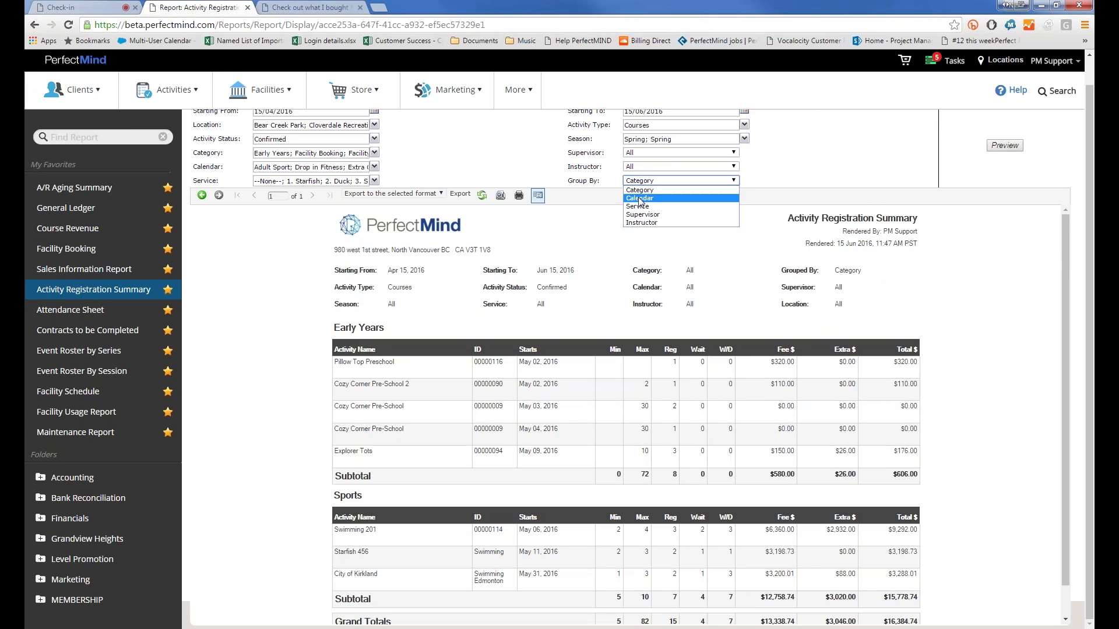
{"action": "left_click", "coordinate": [294, 346]}
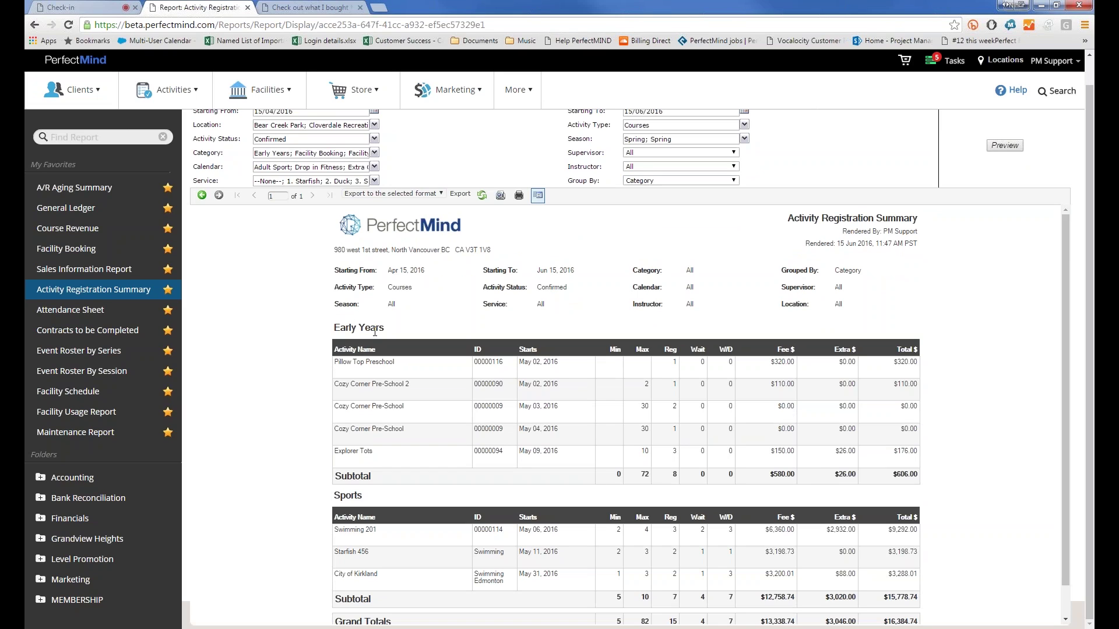
{"action": "left_click", "coordinate": [647, 181]}
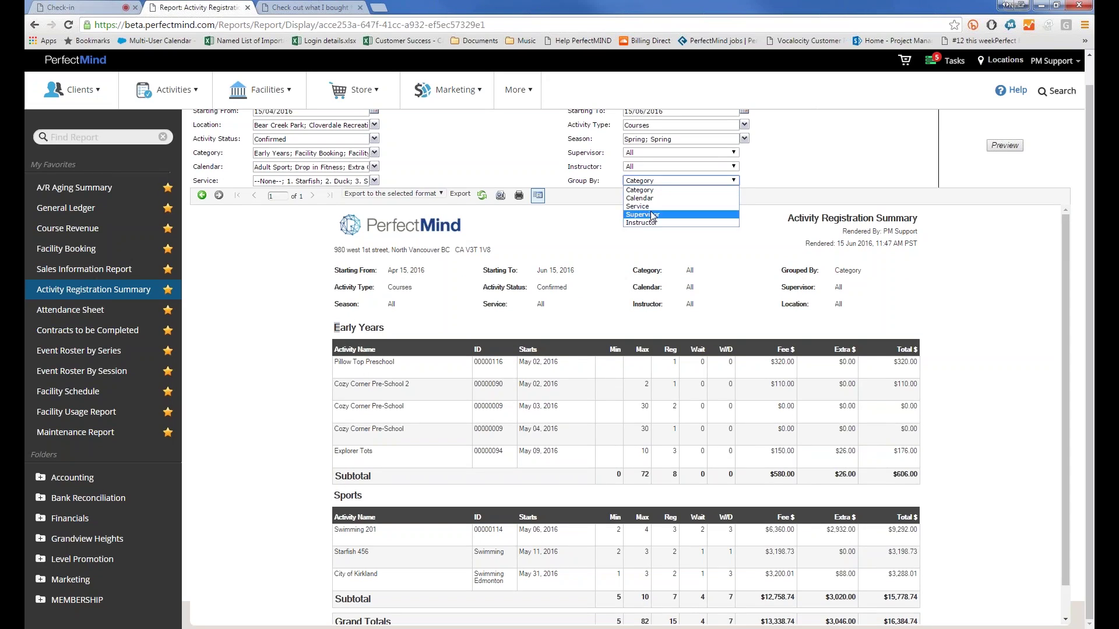
{"action": "left_click", "coordinate": [648, 206]}
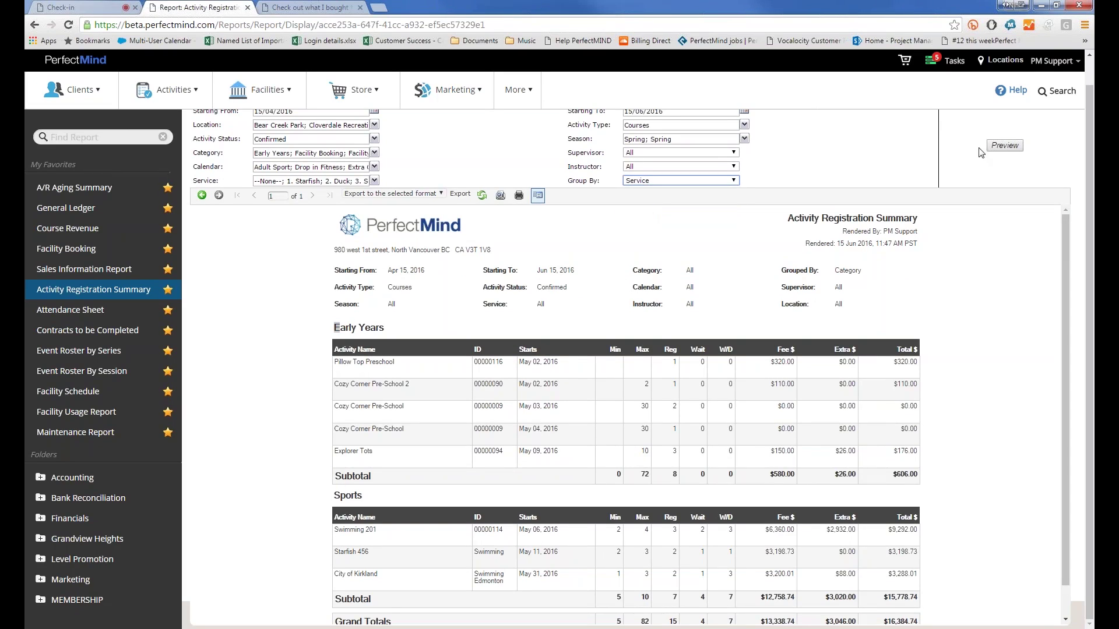
{"action": "left_click", "coordinate": [1002, 146]}
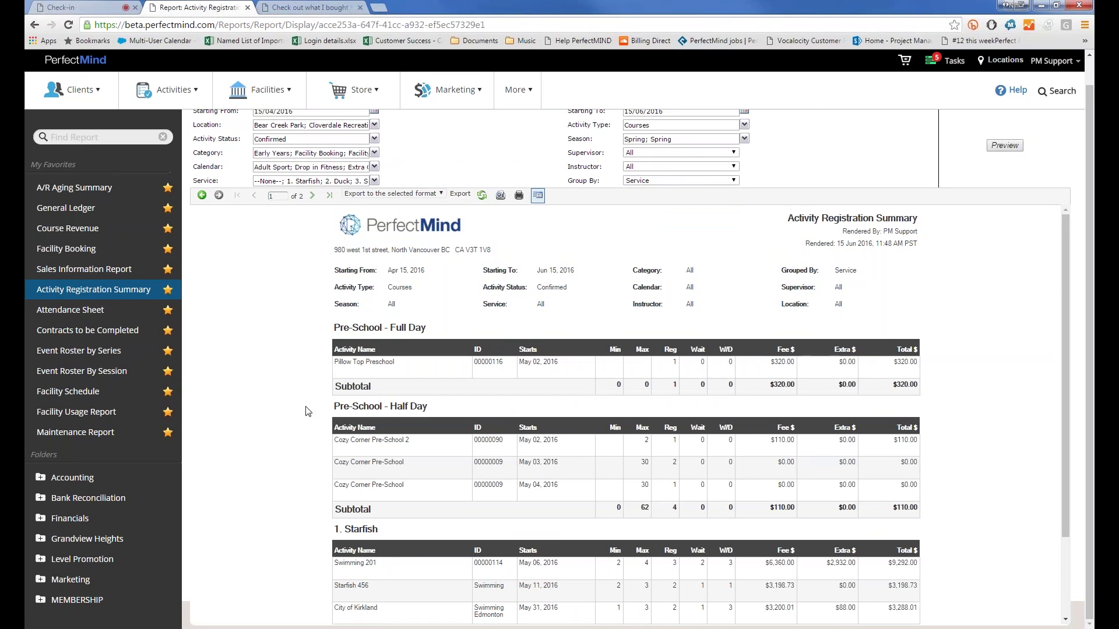
Step: Scroll through the Service-grouped results, then open the Facility Schedule report from My Favorites
{"action": "scroll", "coordinate": [307, 412], "scroll_direction": "down", "scroll_amount": 1}
{"action": "scroll", "coordinate": [307, 412], "scroll_direction": "down", "scroll_amount": 2}
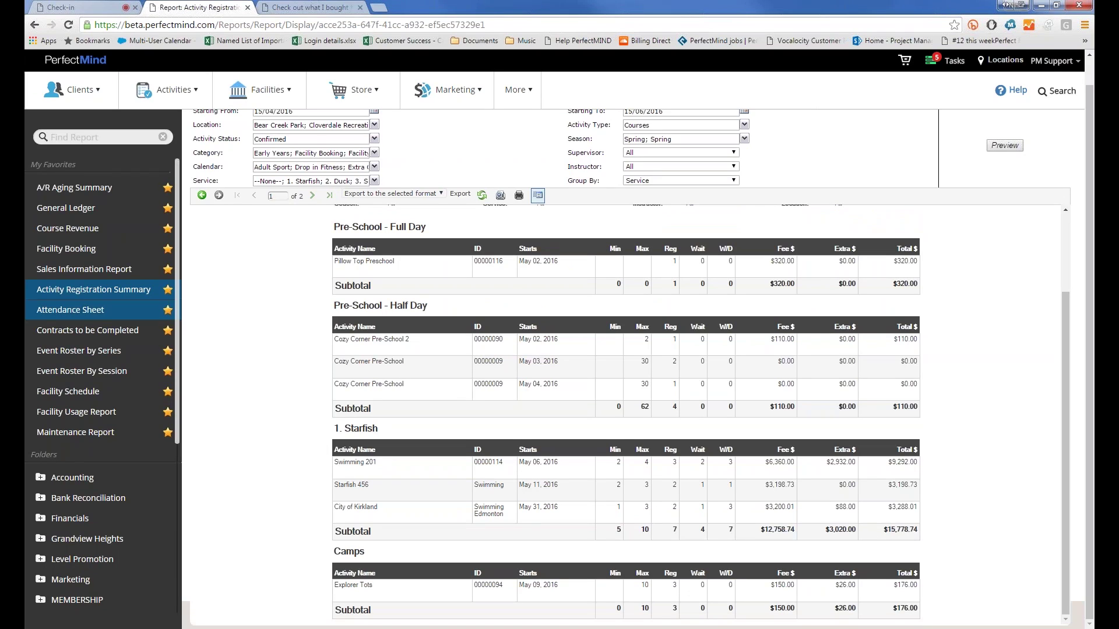
{"action": "left_click", "coordinate": [68, 391]}
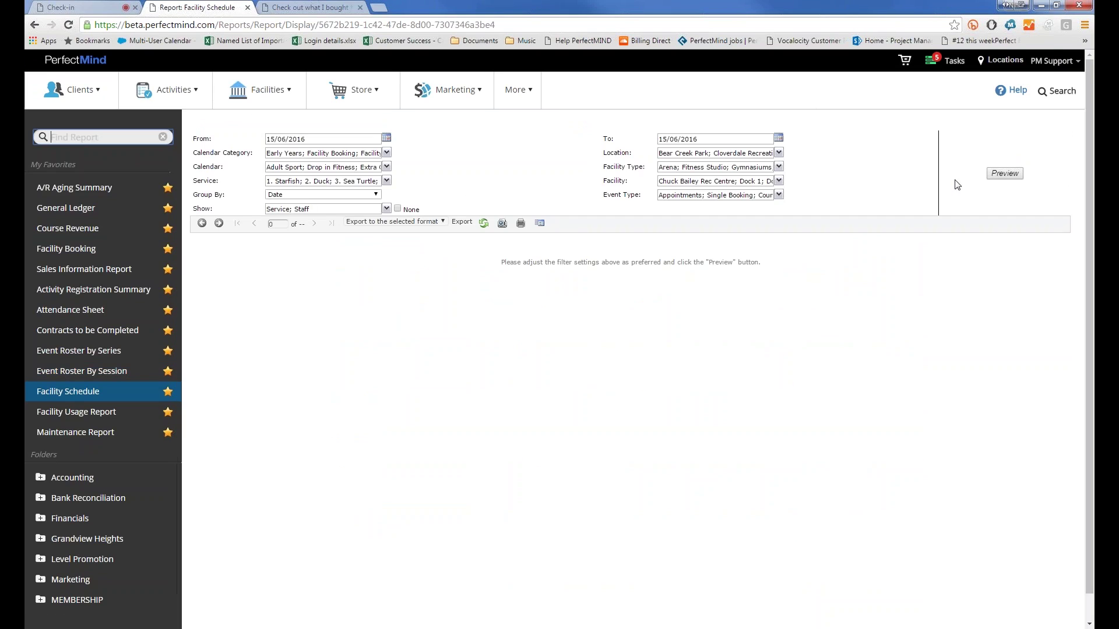
Step: Change the Facility Schedule From date to 15/05/2016 and preview it
{"action": "double_click", "coordinate": [281, 139]}
{"action": "type", "text": "005"}
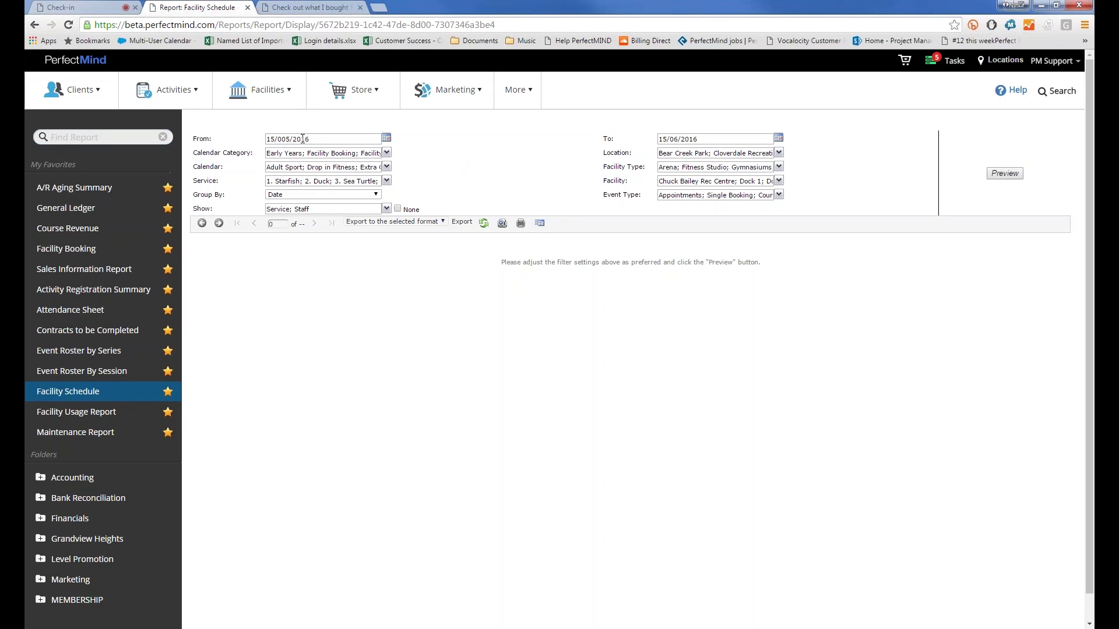
{"action": "key", "text": "BackSpace"}
{"action": "left_click", "coordinate": [1011, 175]}
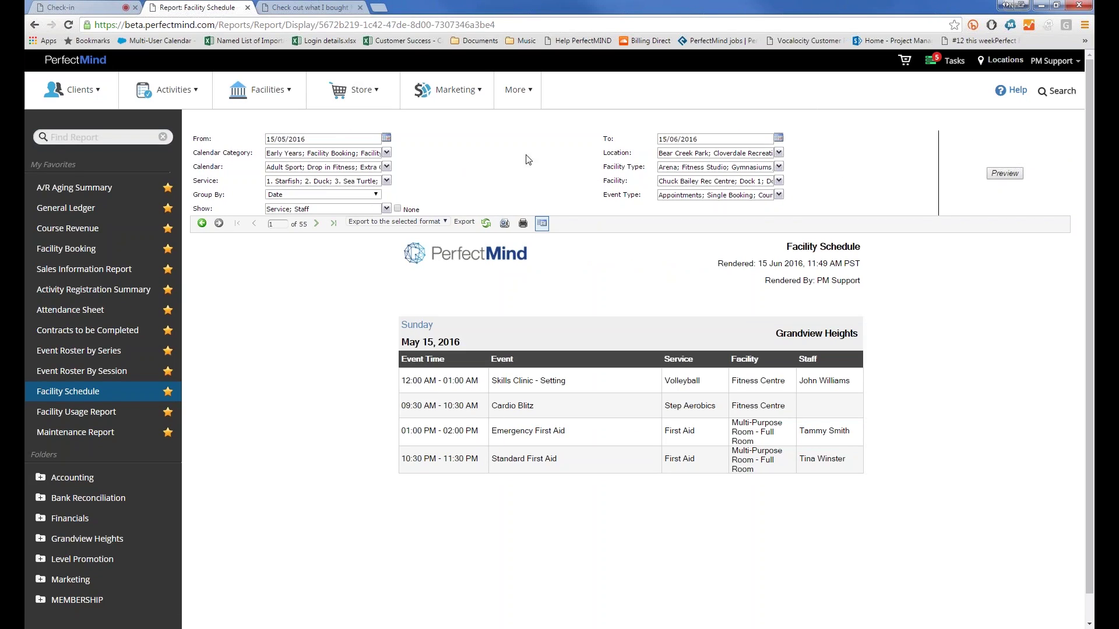
Step: Preview the schedule with Service hidden, then again showing both Service and Staff
{"action": "left_click", "coordinate": [341, 209]}
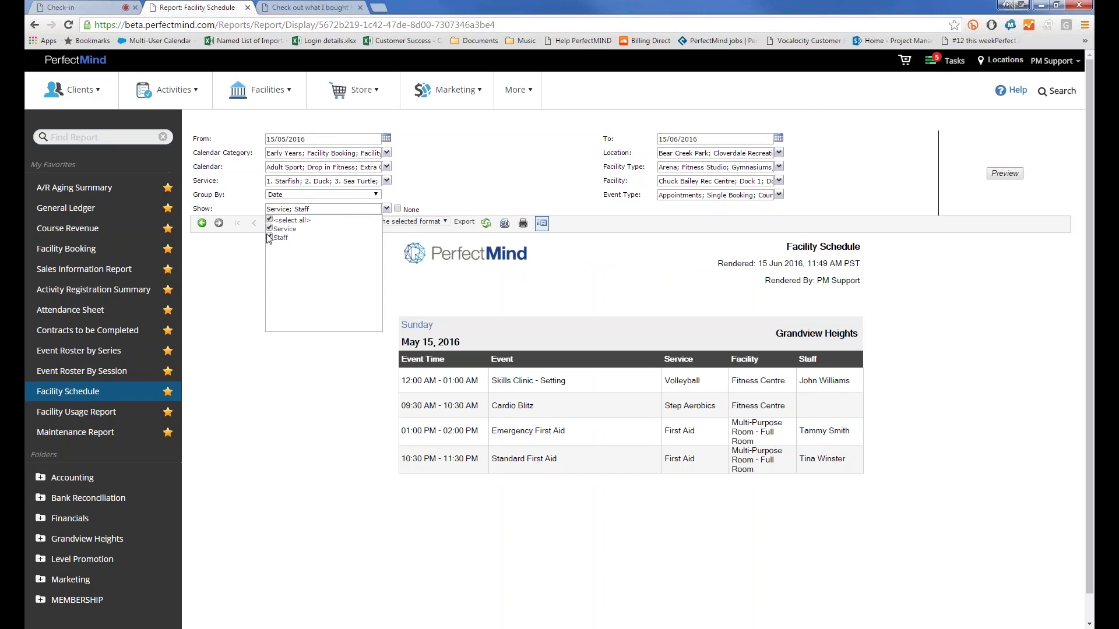
{"action": "left_click", "coordinate": [269, 228]}
{"action": "left_click", "coordinate": [994, 180]}
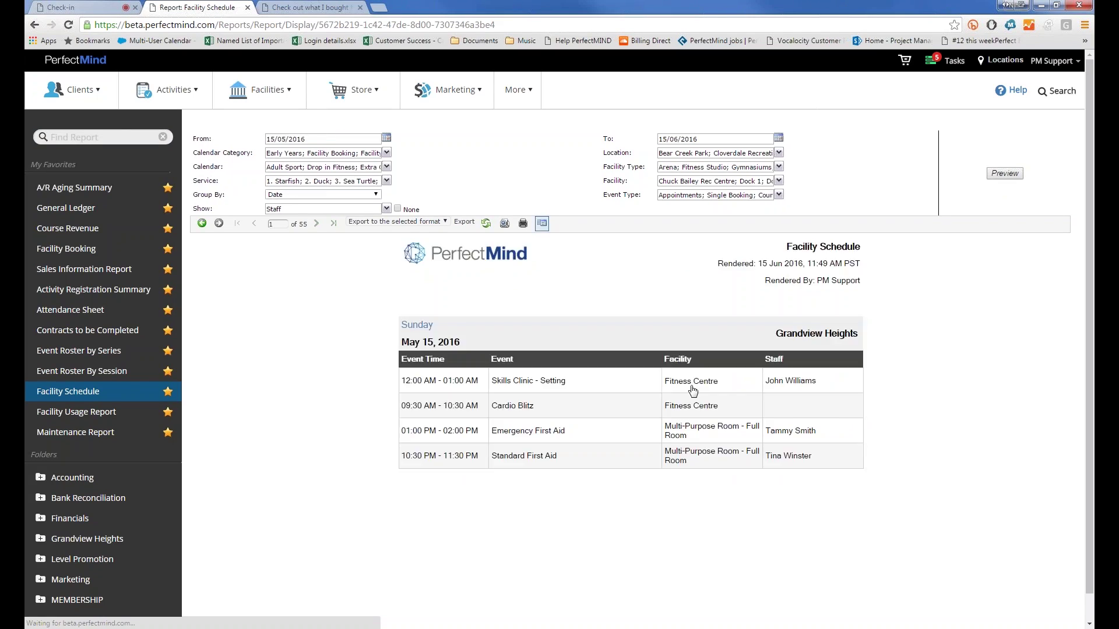
{"action": "left_click", "coordinate": [332, 211]}
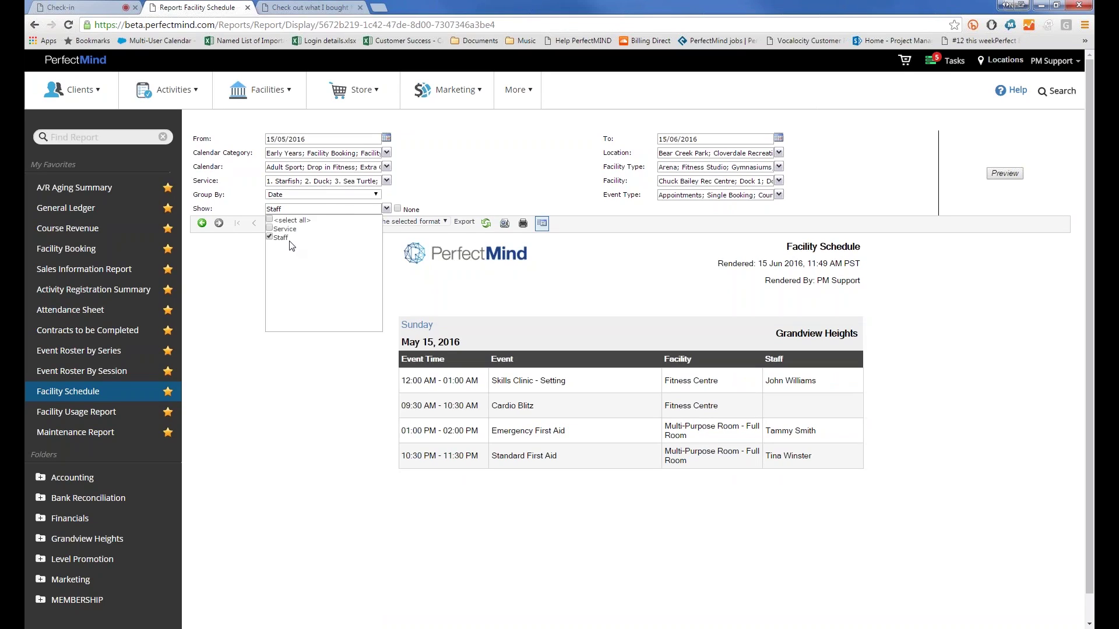
{"action": "left_click", "coordinate": [571, 170]}
{"action": "left_click", "coordinate": [1008, 176]}
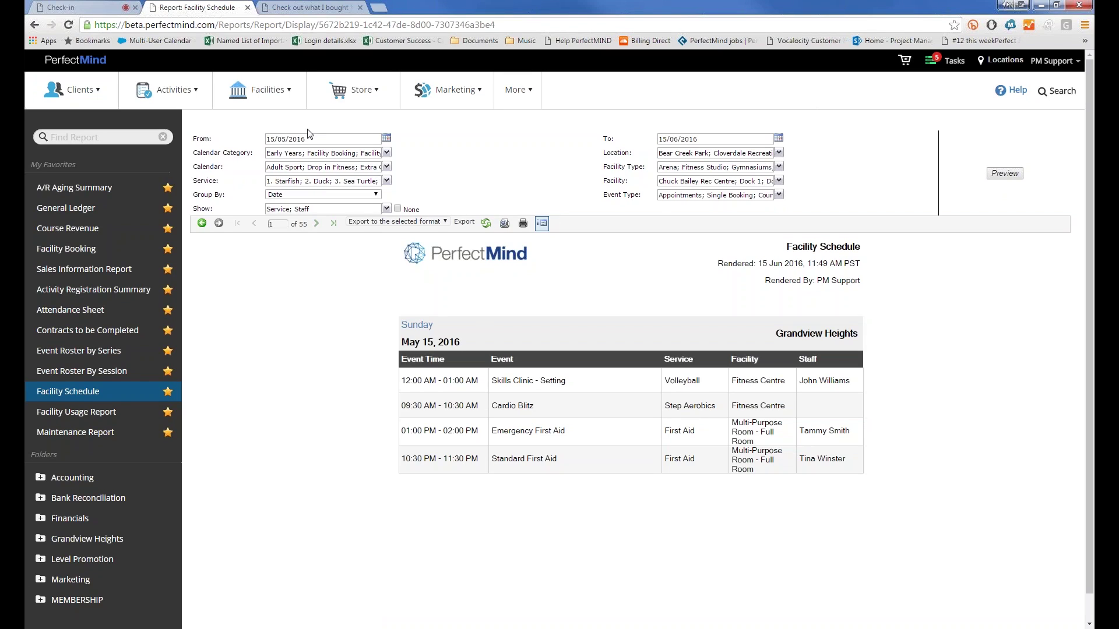
{"action": "left_click", "coordinate": [344, 195]}
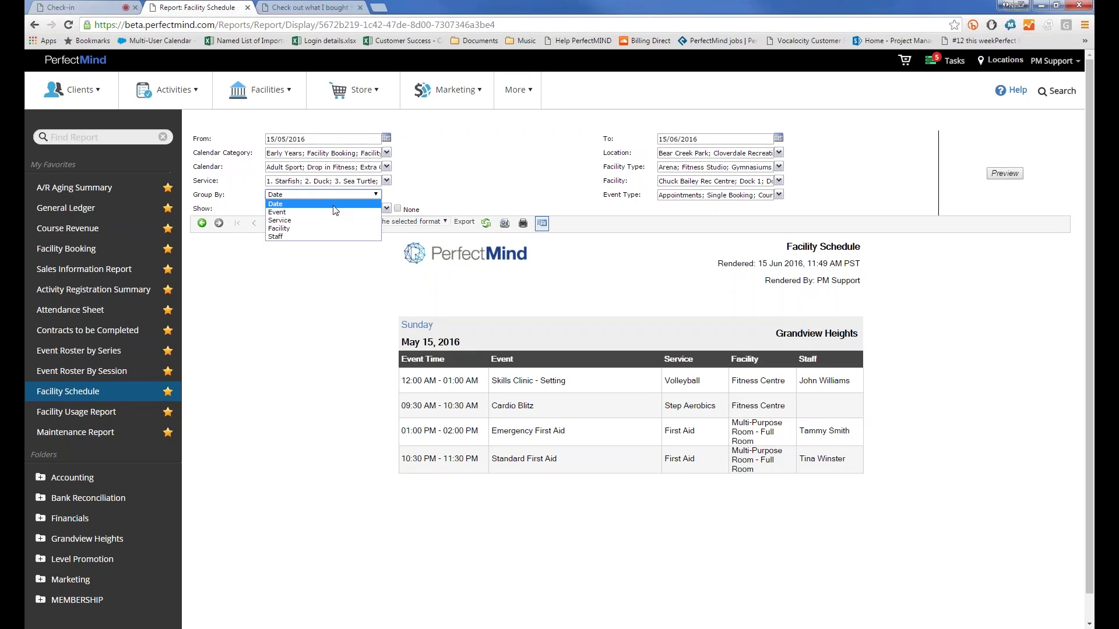
Step: Group the schedule by Facility, then view and close the Pilates Level 1 event details
{"action": "left_click", "coordinate": [319, 228]}
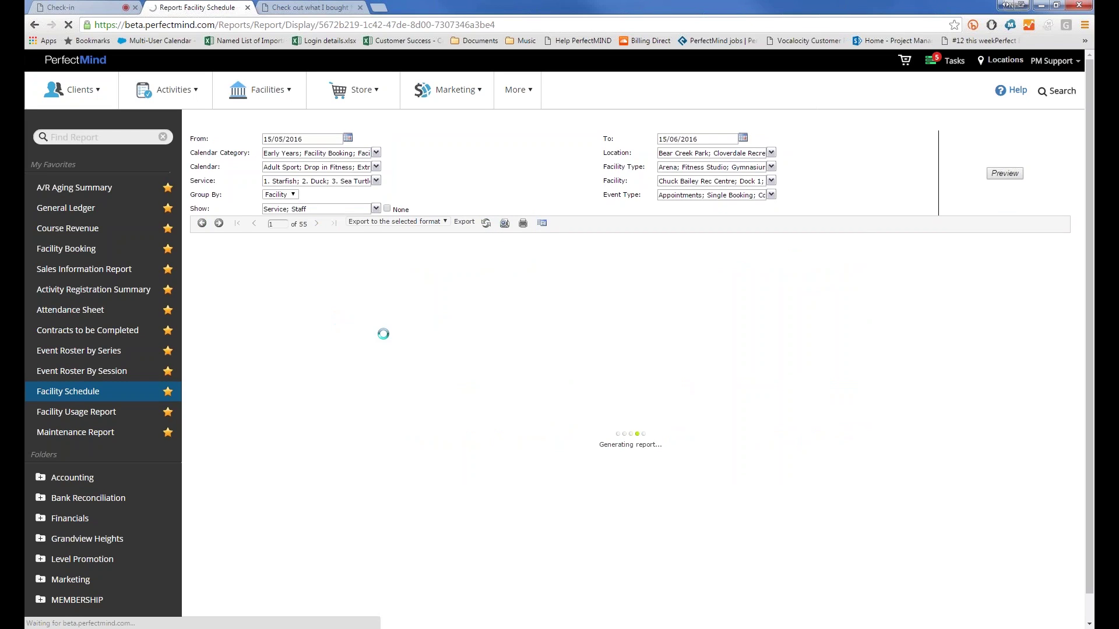
{"action": "scroll", "coordinate": [518, 454], "scroll_direction": "down", "scroll_amount": 3}
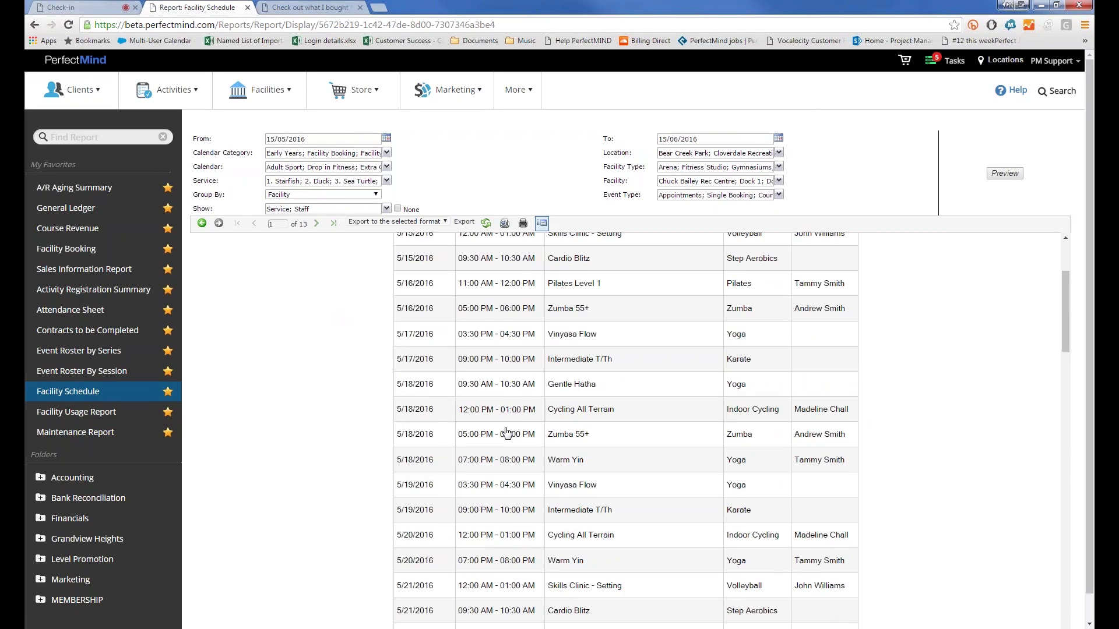
{"action": "scroll", "coordinate": [506, 432], "scroll_direction": "up", "scroll_amount": 2}
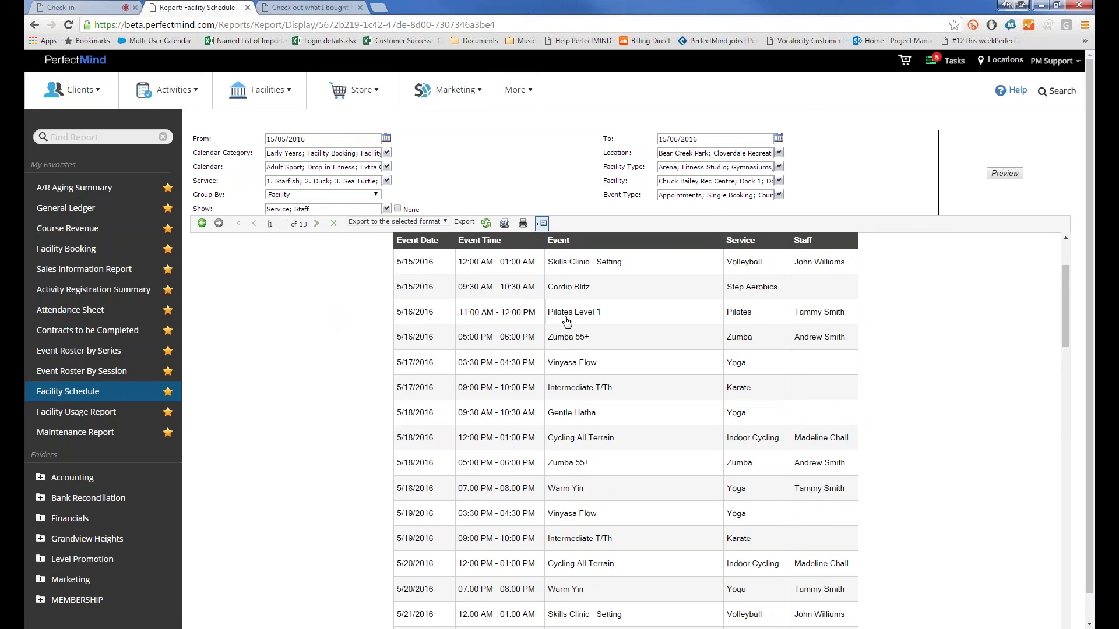
{"action": "scroll", "coordinate": [567, 321], "scroll_direction": "down", "scroll_amount": 3}
{"action": "scroll", "coordinate": [513, 317], "scroll_direction": "up", "scroll_amount": 5}
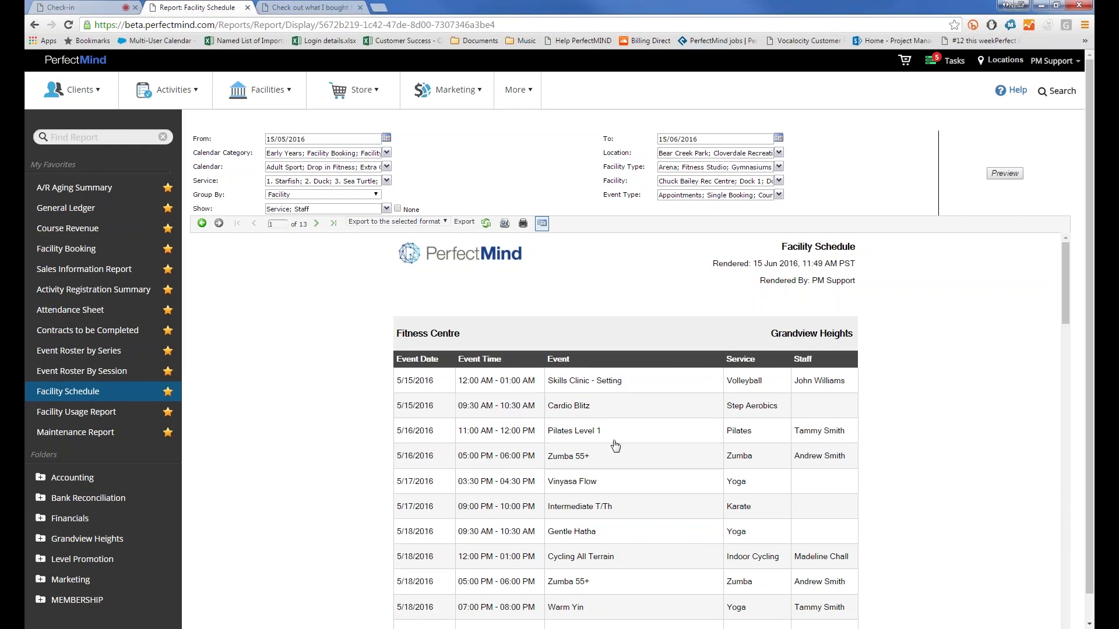
{"action": "left_click", "coordinate": [585, 431]}
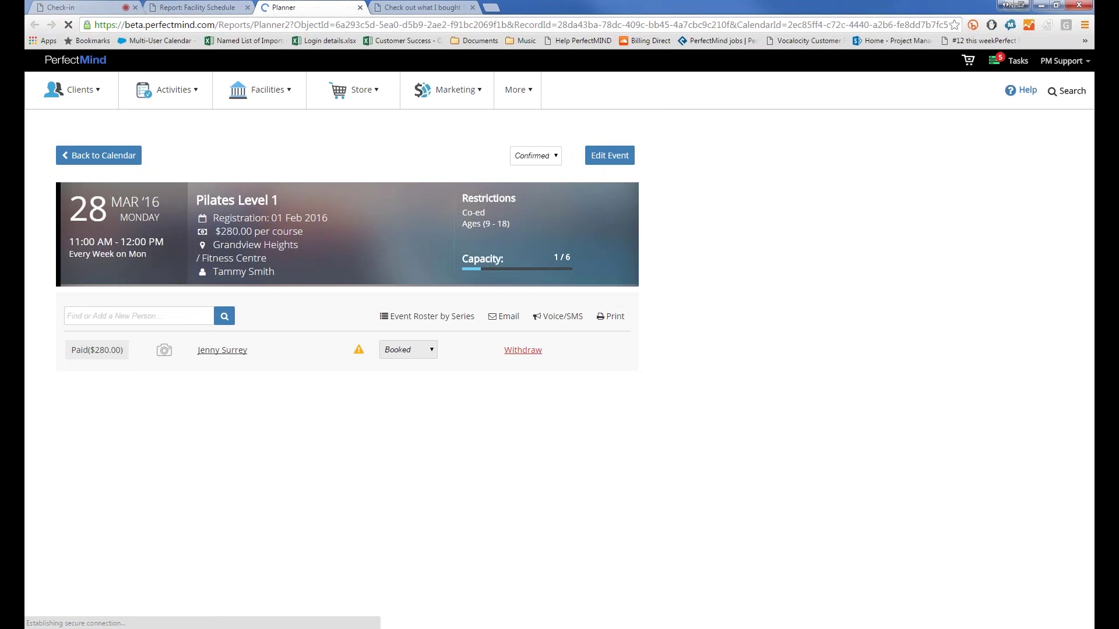
{"action": "left_click", "coordinate": [359, 7]}
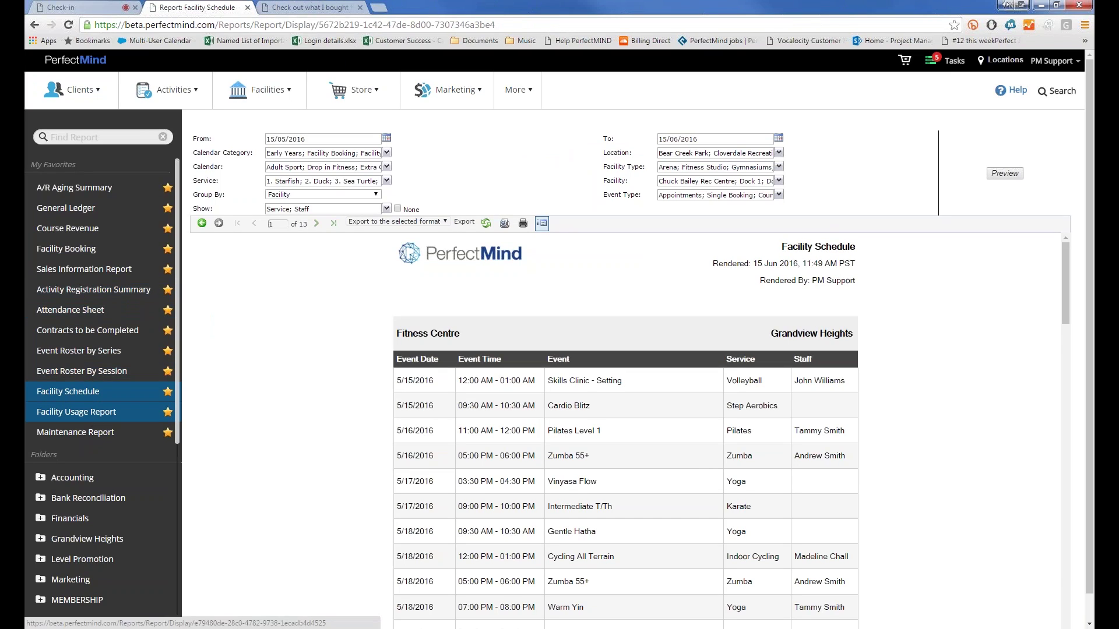
Step: Open the Facility Usage Report, set the From month to 05, and preview it
{"action": "left_click", "coordinate": [76, 411]}
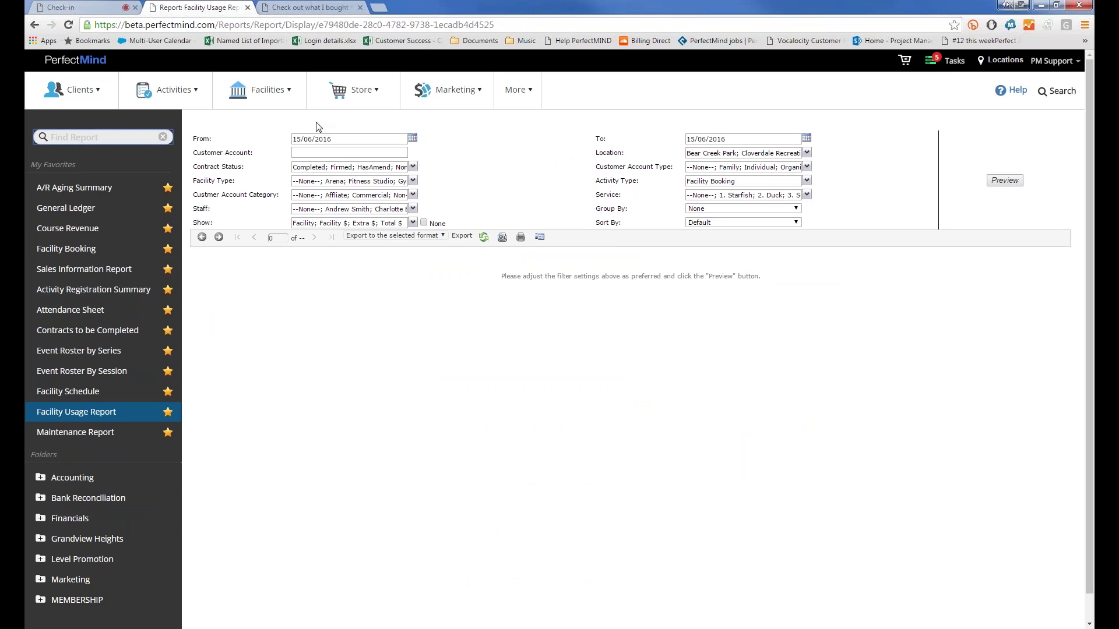
{"action": "double_click", "coordinate": [305, 139]}
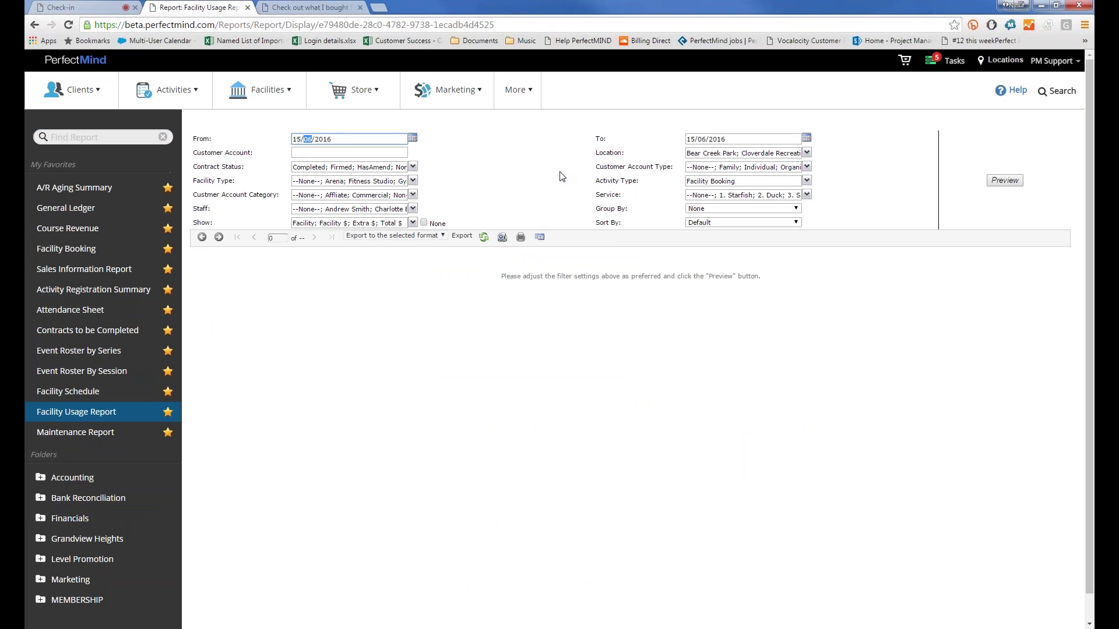
{"action": "type", "text": "05"}
{"action": "left_click", "coordinate": [1006, 181]}
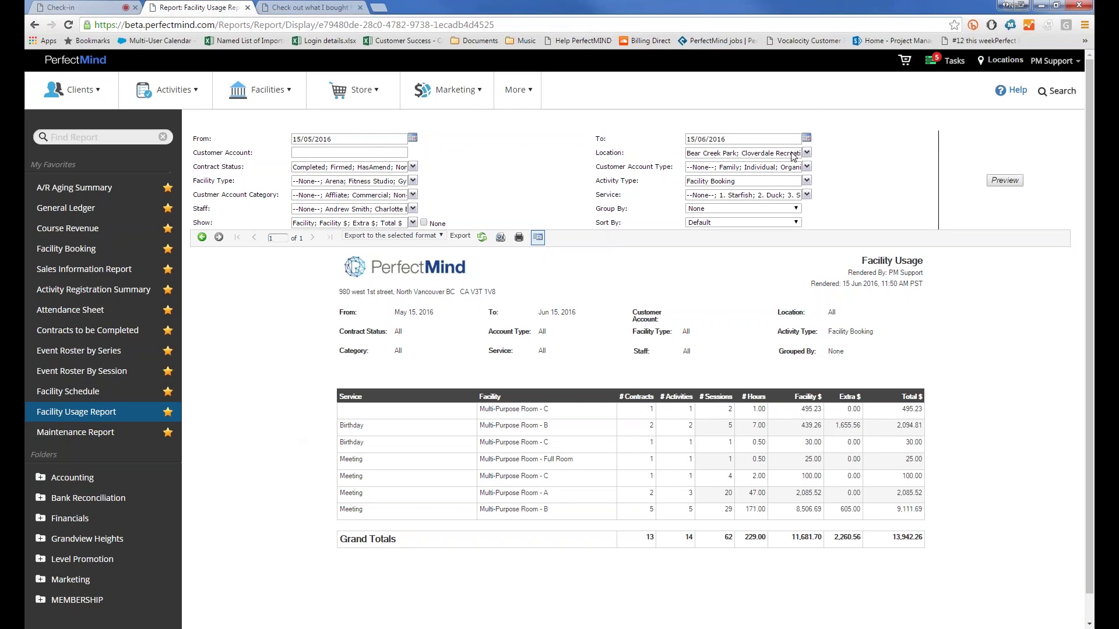
{"action": "double_click", "coordinate": [350, 425]}
Step: Limit the Facility Usage Contract Status filter to Firmed only
{"action": "left_click", "coordinate": [769, 171]}
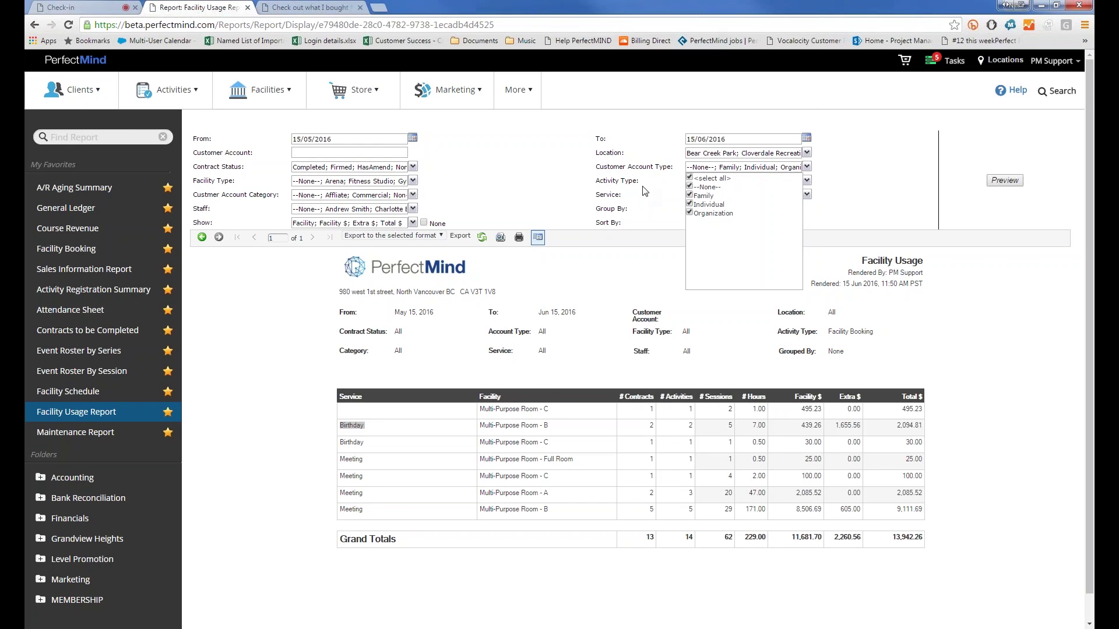
{"action": "left_click", "coordinate": [694, 171]}
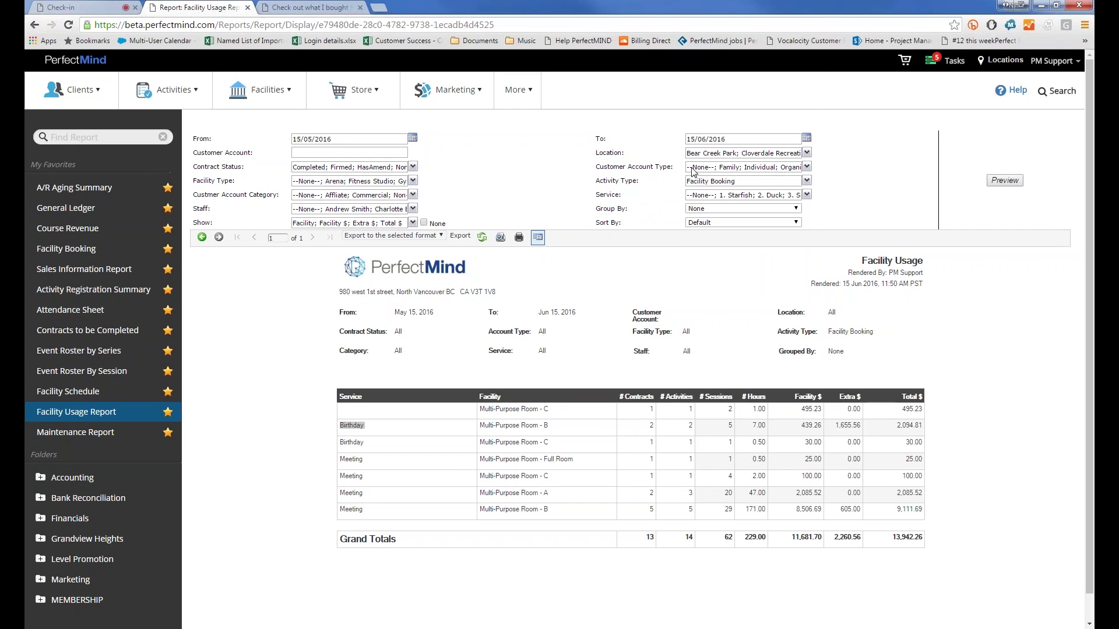
{"action": "left_click", "coordinate": [349, 170]}
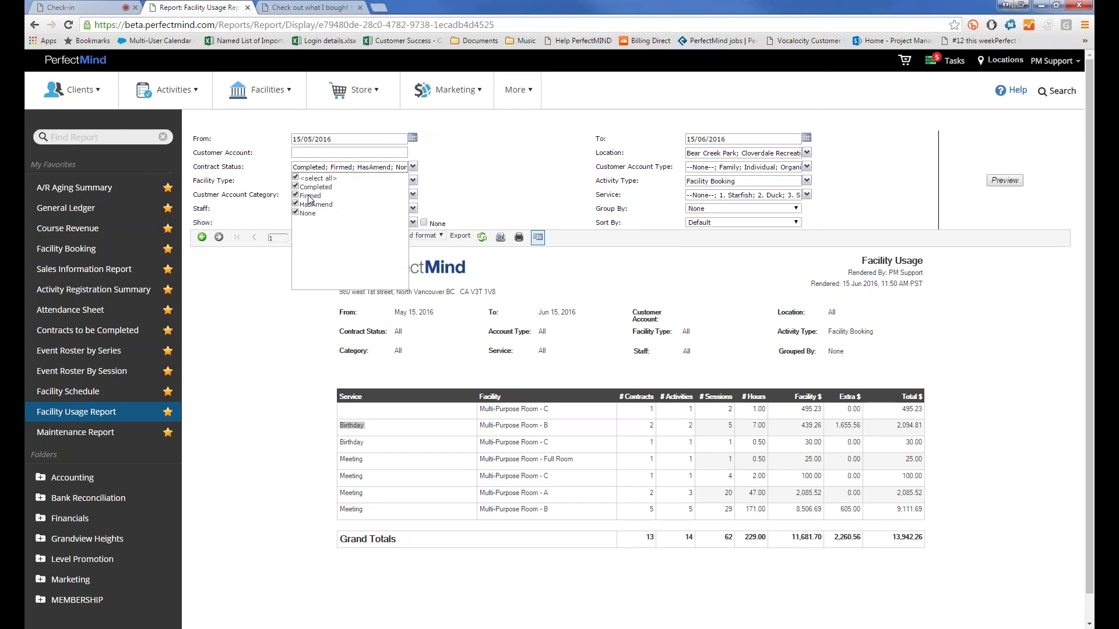
{"action": "left_click", "coordinate": [296, 178]}
{"action": "left_click", "coordinate": [296, 195]}
Step: Restrict Facility Types to Ice Rink and Pool and include the Non-Profit account category
{"action": "left_click", "coordinate": [349, 181]}
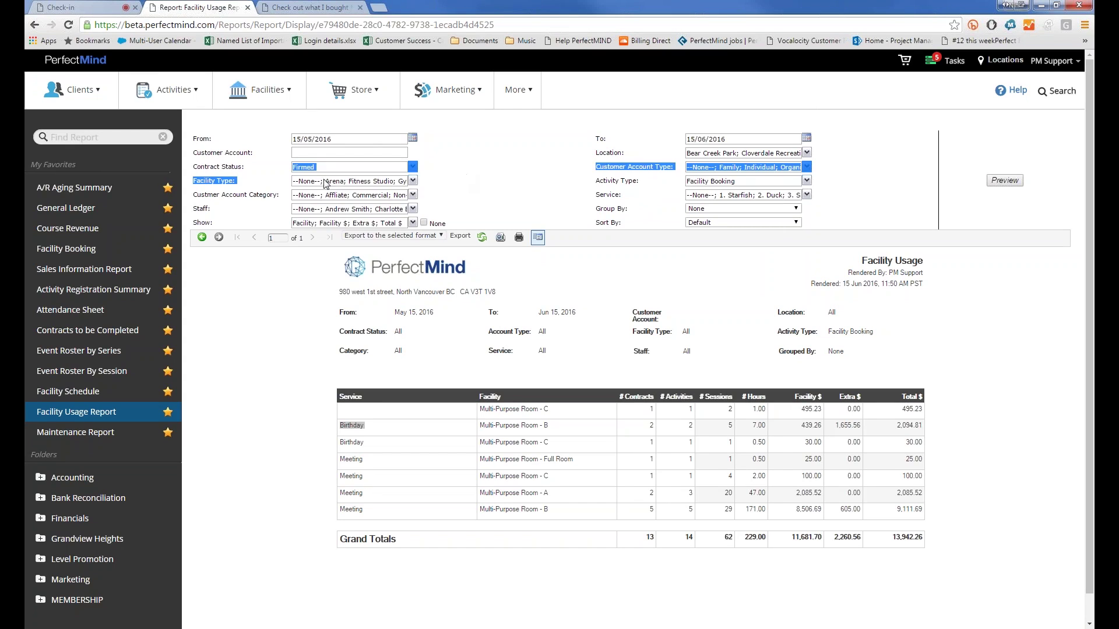
{"action": "left_click", "coordinate": [295, 192]}
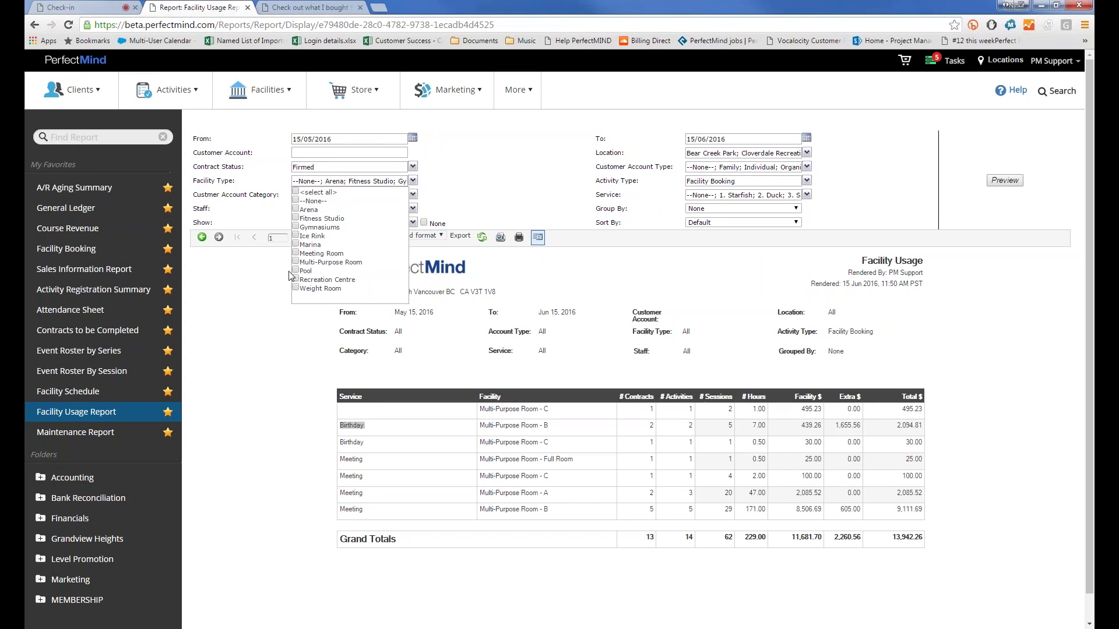
{"action": "left_click", "coordinate": [296, 236]}
{"action": "left_click", "coordinate": [295, 271]}
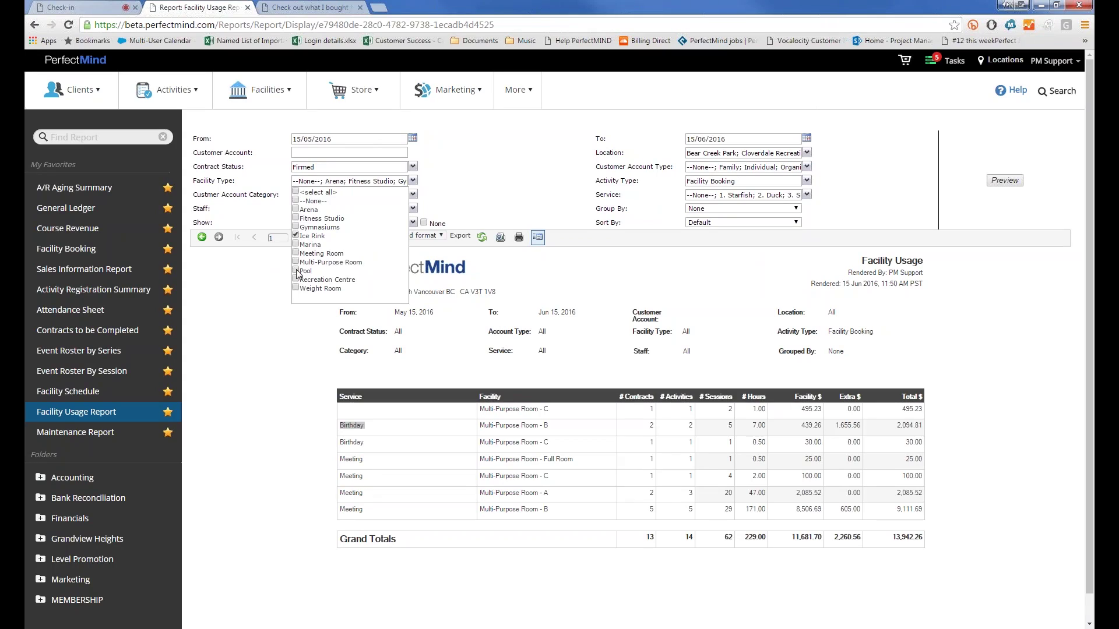
{"action": "left_click", "coordinate": [259, 186]}
{"action": "left_click", "coordinate": [302, 201]}
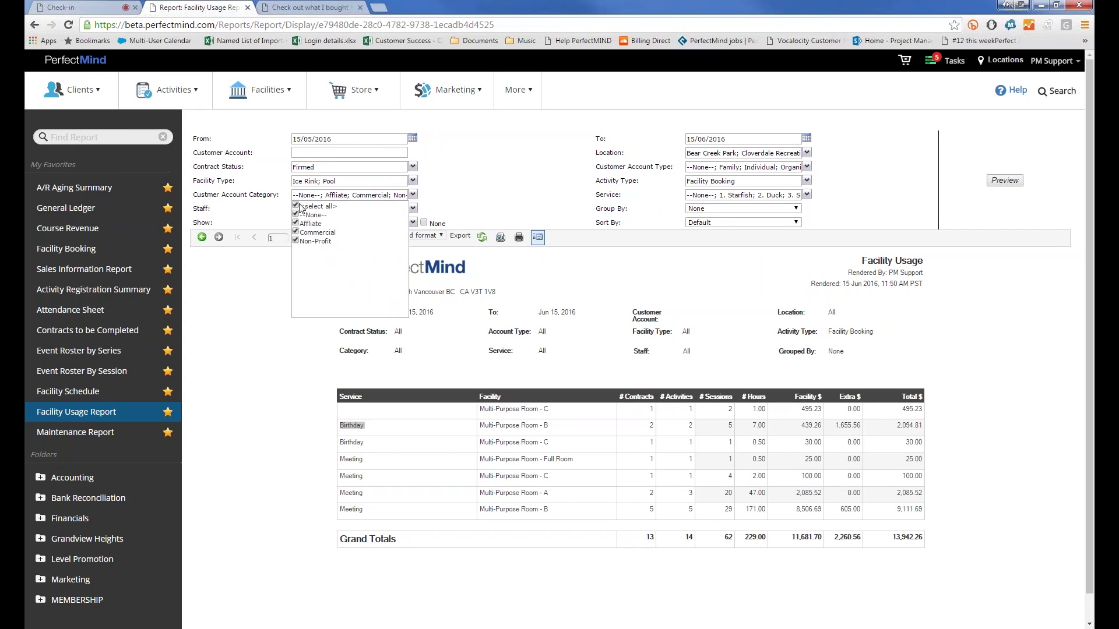
{"action": "left_click", "coordinate": [295, 241]}
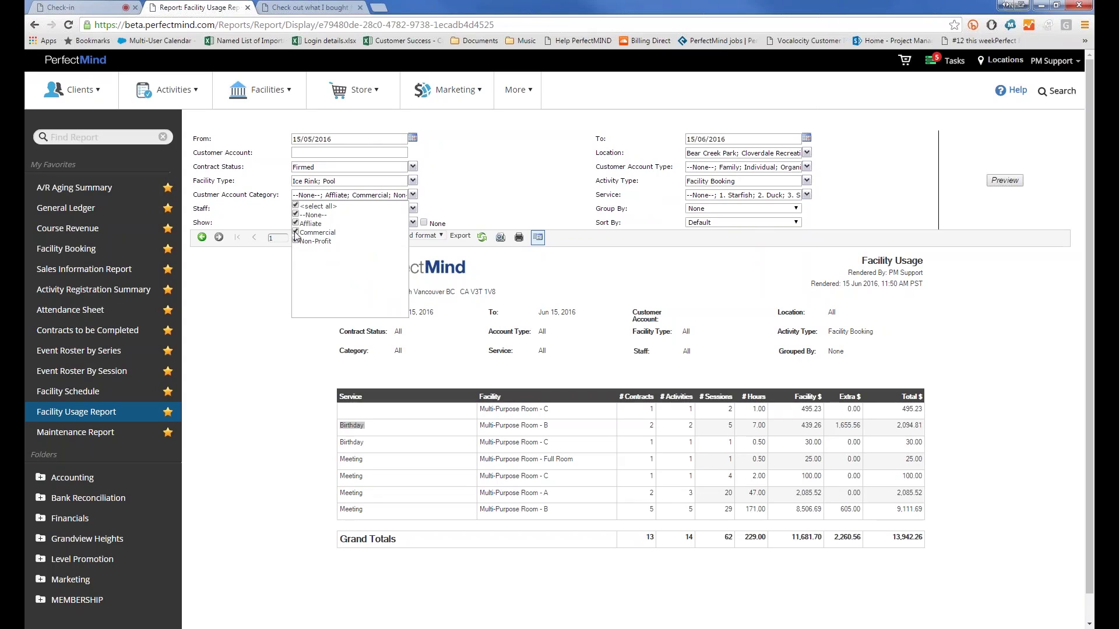
{"action": "left_click", "coordinate": [269, 183]}
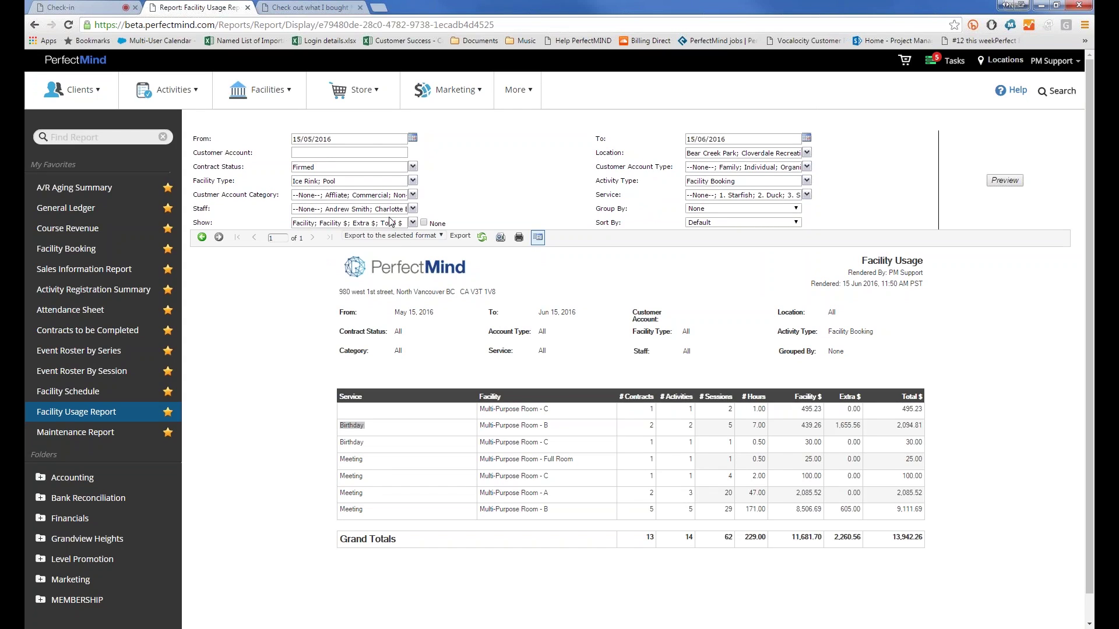
Step: Group the Facility Usage report by Facility Type and preview it
{"action": "left_click", "coordinate": [704, 206]}
{"action": "left_click", "coordinate": [706, 196]}
{"action": "left_click", "coordinate": [989, 184]}
{"action": "left_click", "coordinate": [699, 208]}
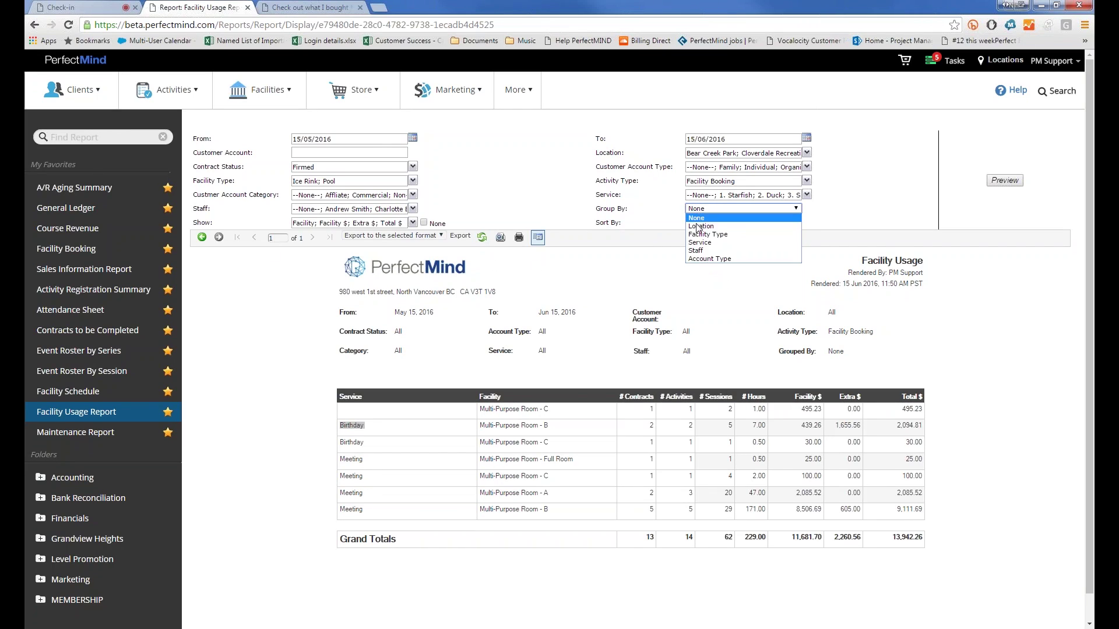
{"action": "left_click", "coordinate": [706, 234]}
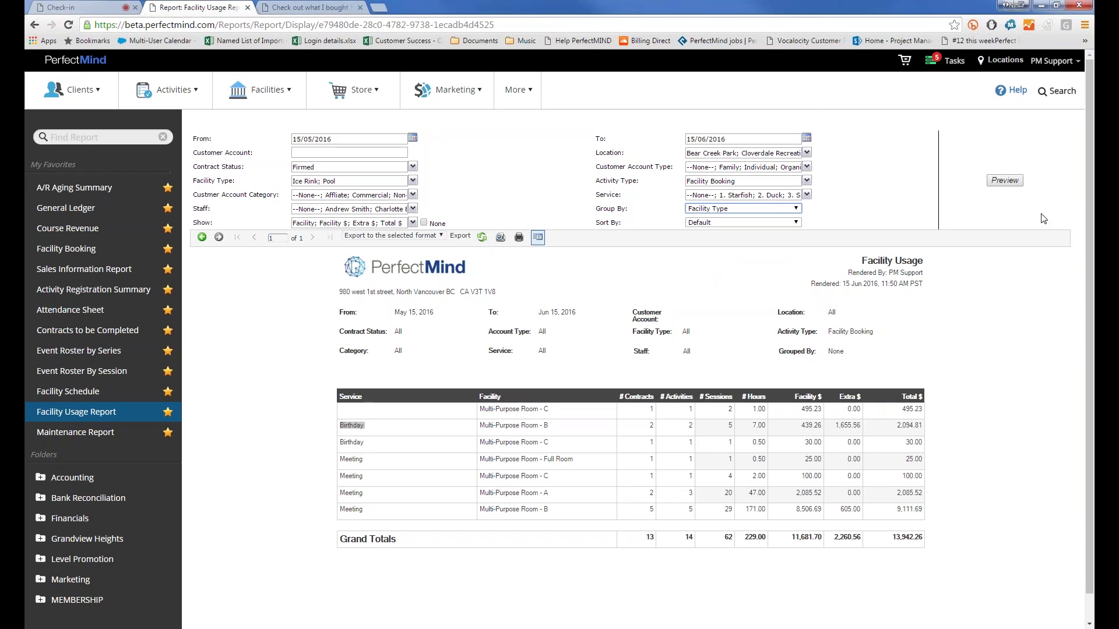
{"action": "left_click", "coordinate": [1004, 181]}
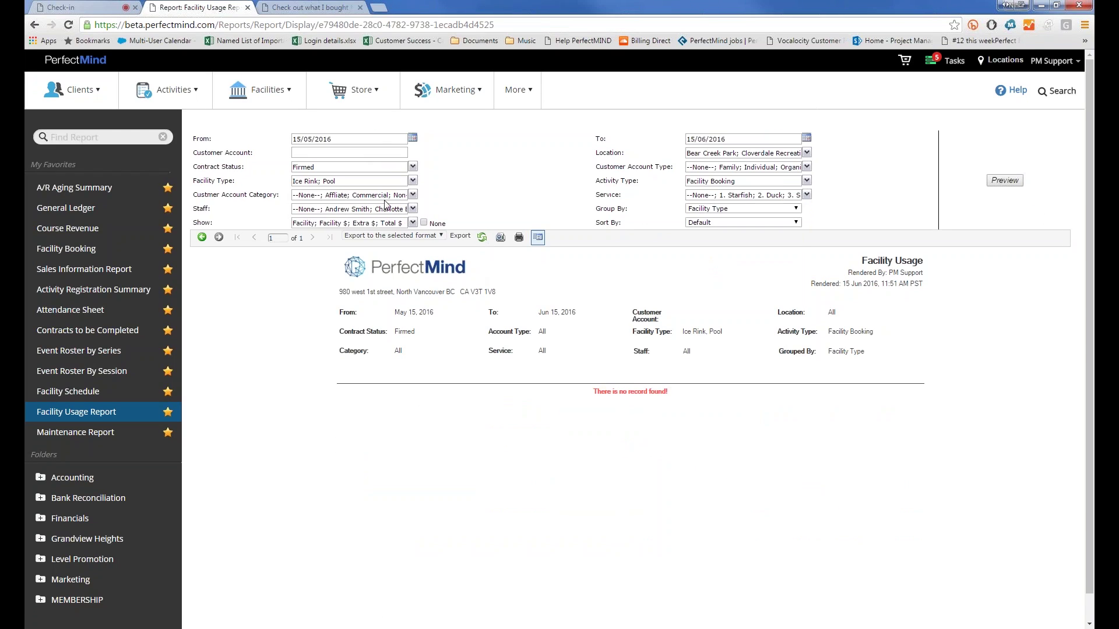
Step: Reselect all facility types, preview again, and select the Total $ grand total
{"action": "left_click", "coordinate": [325, 182]}
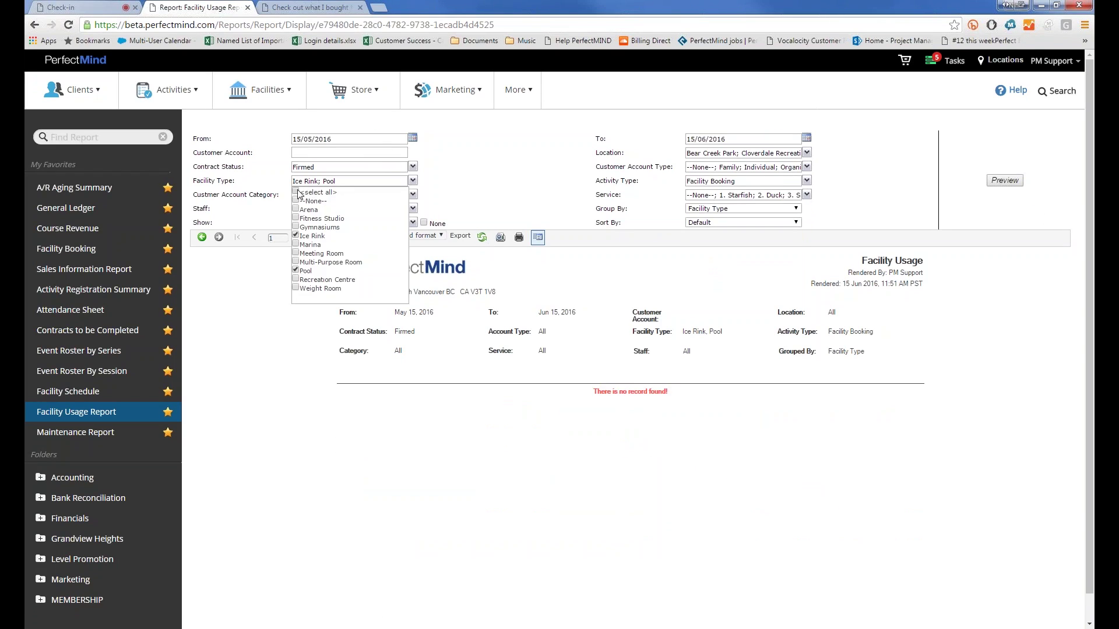
{"action": "left_click", "coordinate": [295, 192]}
{"action": "left_click", "coordinate": [1004, 180]}
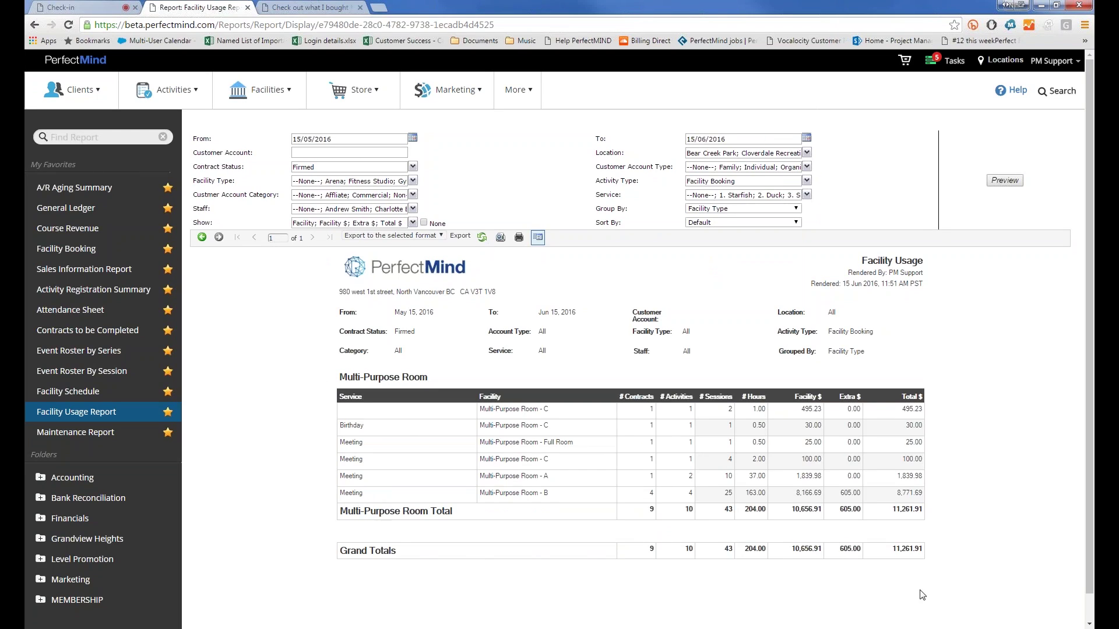
{"action": "left_click_drag", "start_coordinate": [913, 549], "coordinate": [892, 549]}
{"action": "left_click", "coordinate": [357, 225]}
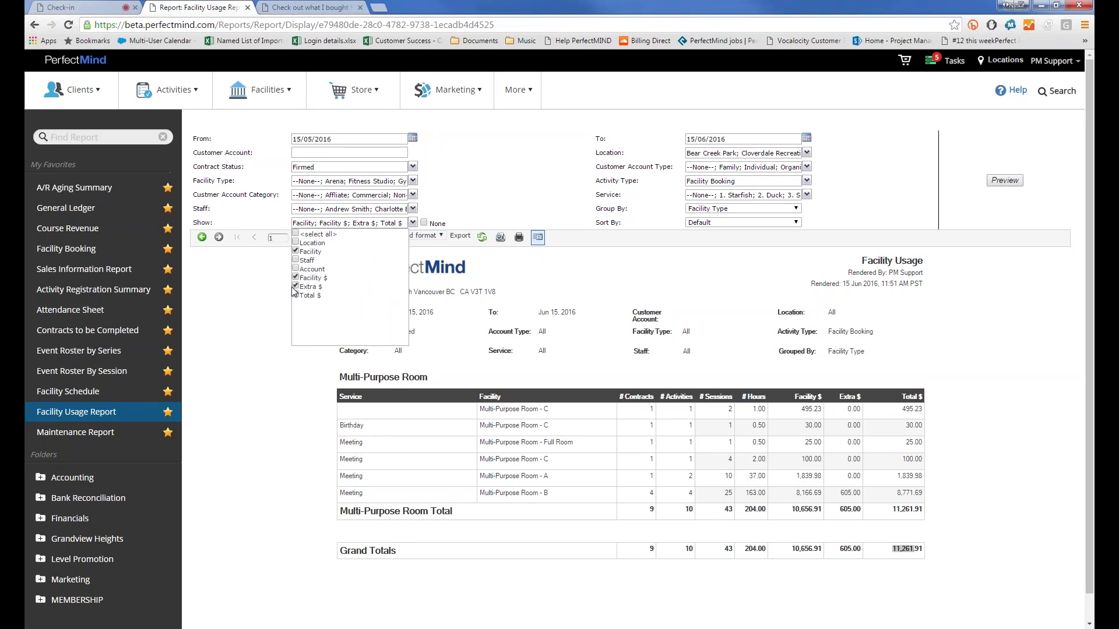
{"action": "left_click", "coordinate": [295, 295]}
{"action": "left_click", "coordinate": [296, 278]}
{"action": "left_click", "coordinate": [296, 287]}
{"action": "left_click", "coordinate": [313, 299]}
{"action": "left_click", "coordinate": [1005, 180]}
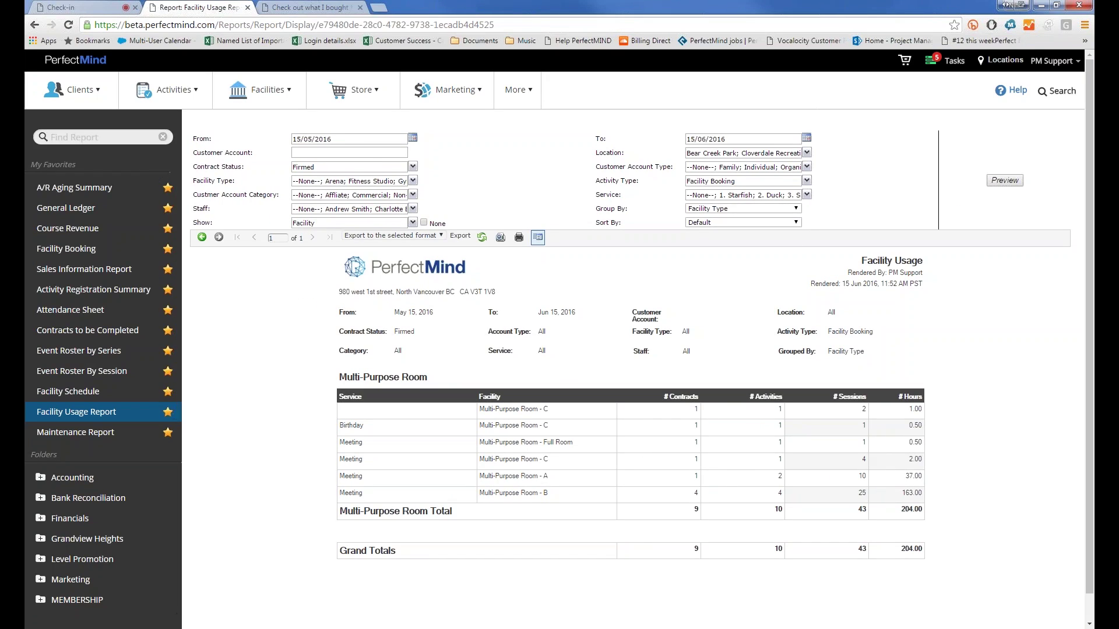
{"action": "left_click", "coordinate": [315, 228]}
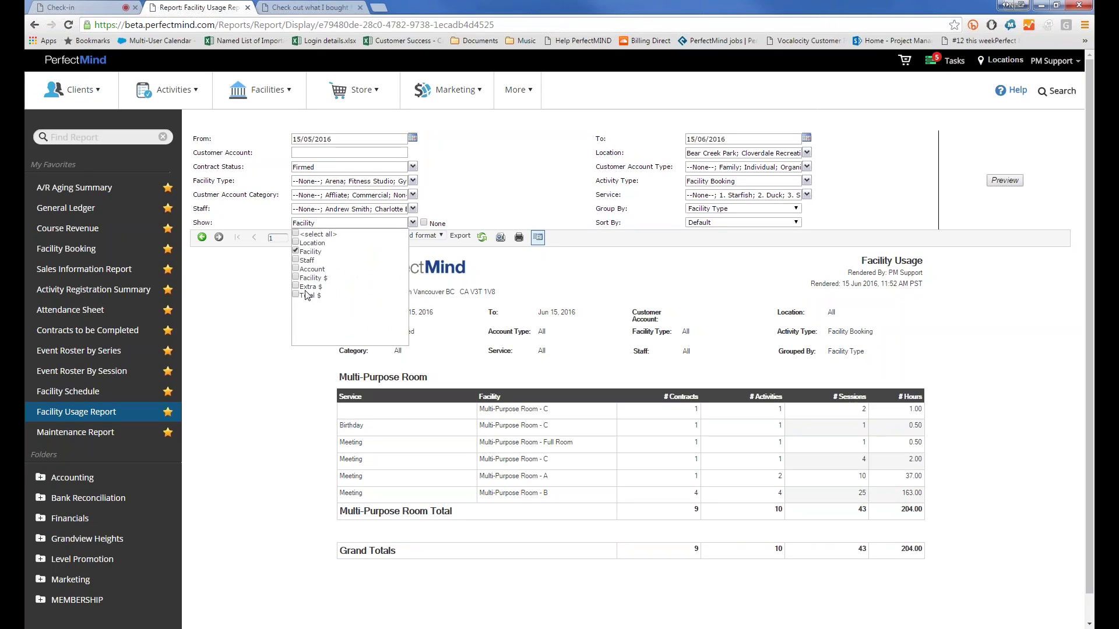
{"action": "left_click", "coordinate": [295, 278]}
{"action": "left_click", "coordinate": [295, 286]}
{"action": "left_click", "coordinate": [295, 295]}
{"action": "left_click", "coordinate": [990, 182]}
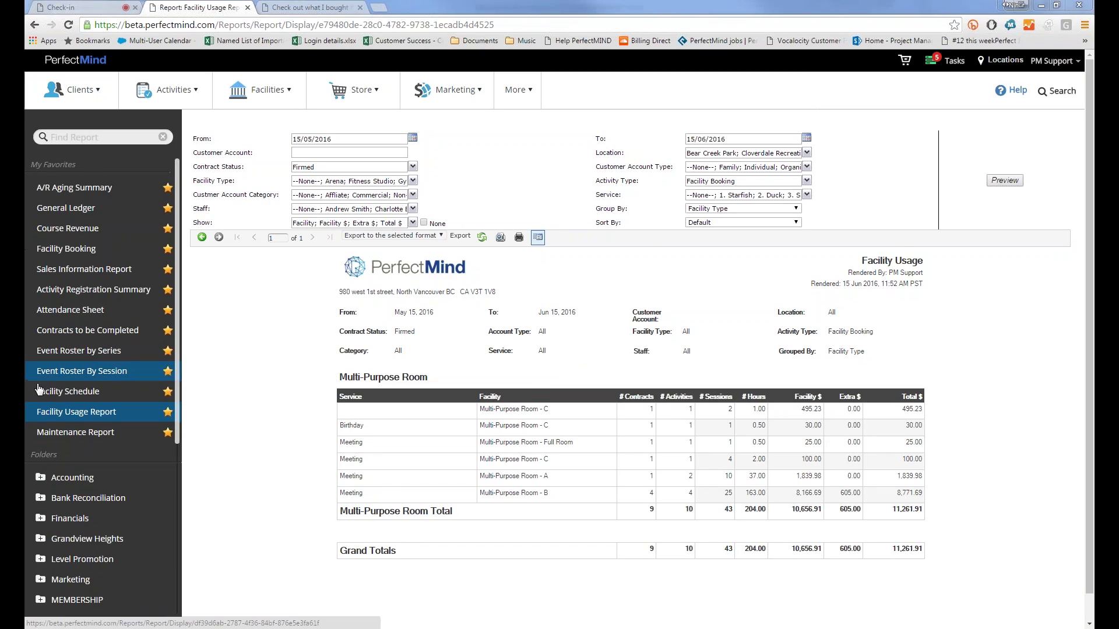
Step: Search reports for 'contra' and open Contracts to be Completed
{"action": "left_click", "coordinate": [50, 137]}
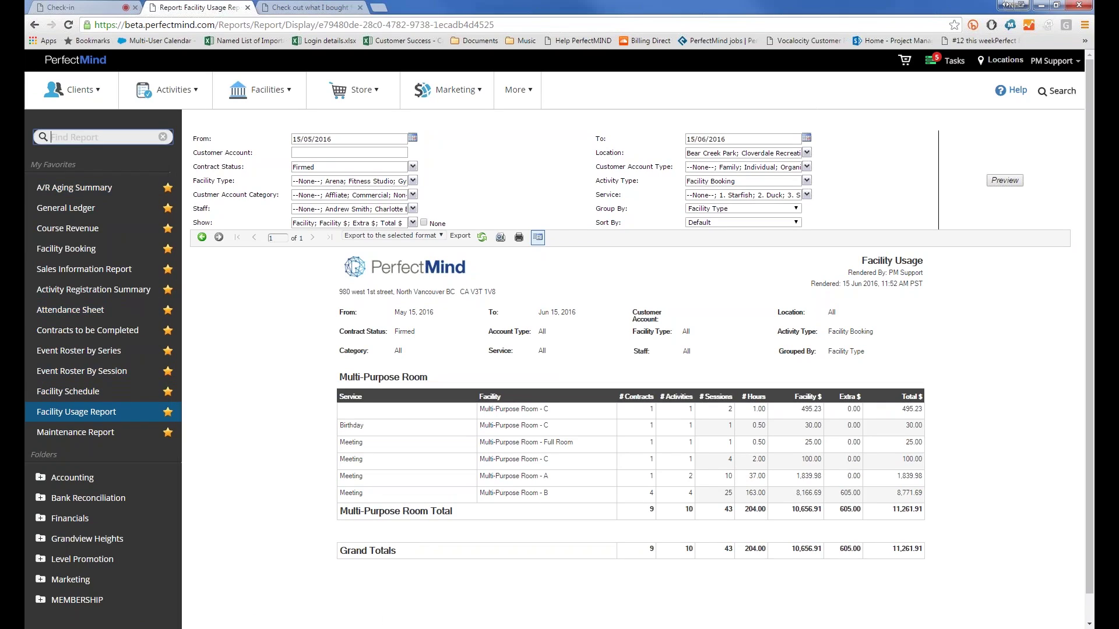
{"action": "type", "text": "contra"}
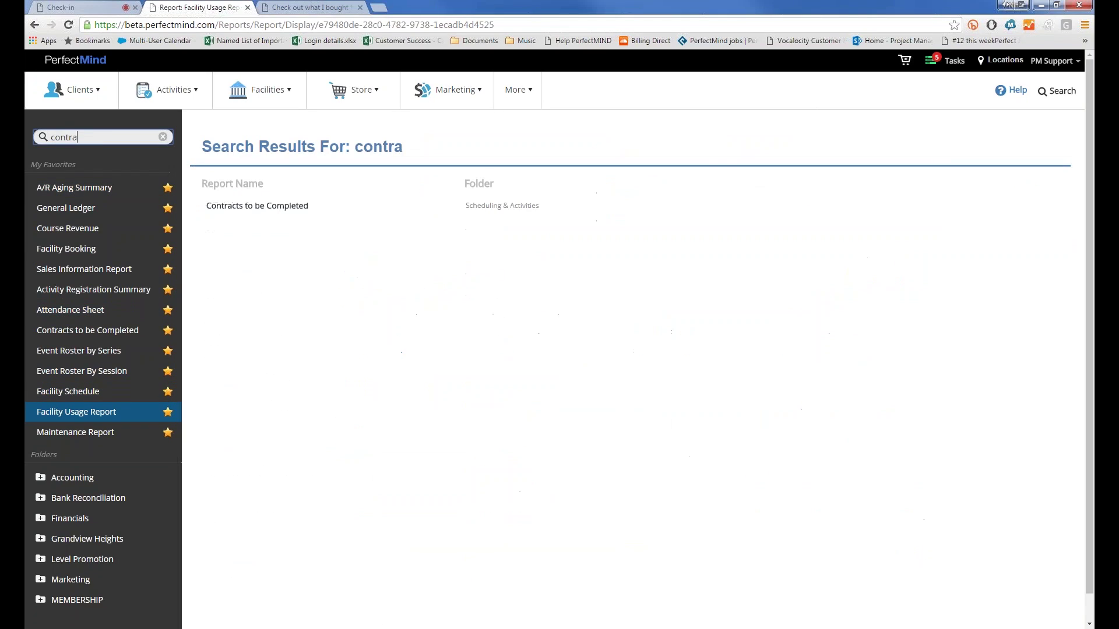
{"action": "left_click", "coordinate": [244, 198]}
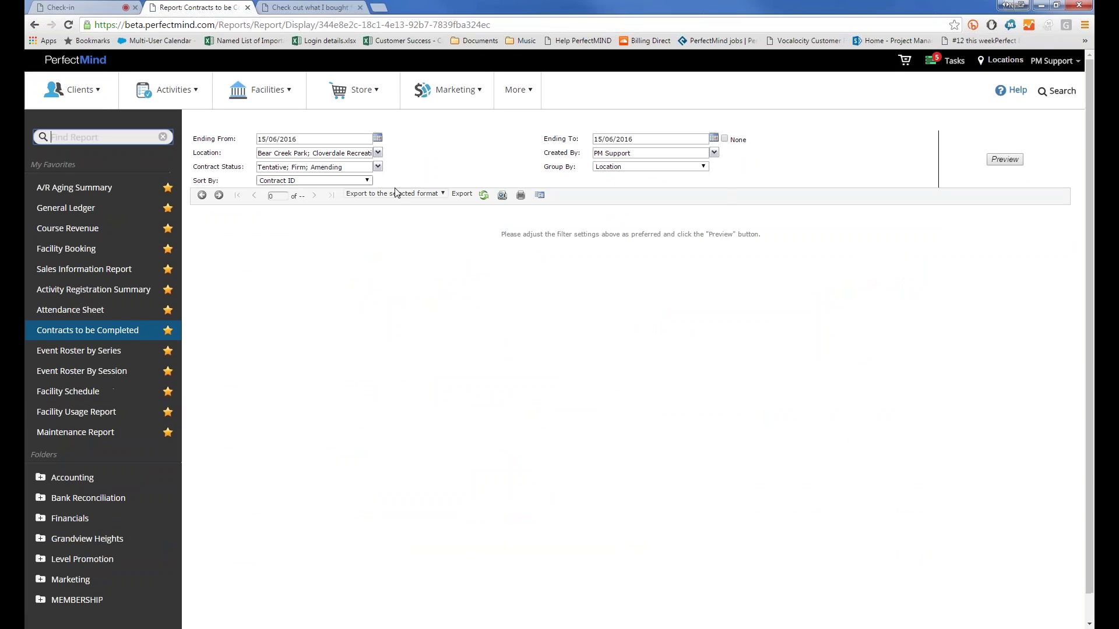
Step: Set the Ending From month to 05 and preview, then check the contract statuses
{"action": "left_click", "coordinate": [271, 139]}
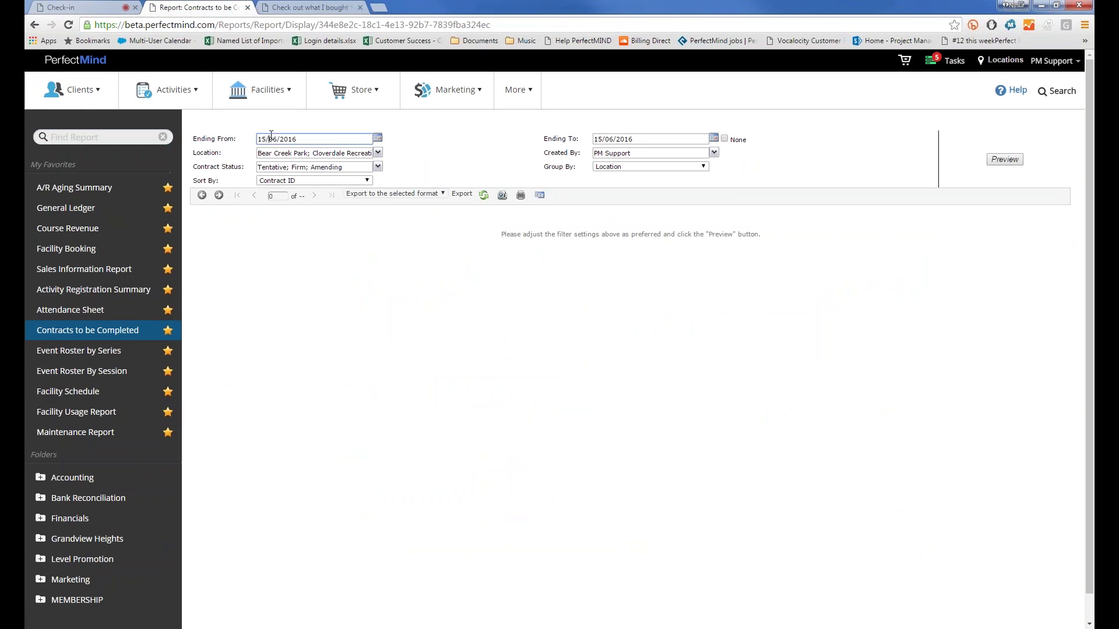
{"action": "double_click", "coordinate": [271, 139]}
{"action": "type", "text": "05"}
{"action": "left_click", "coordinate": [1004, 159]}
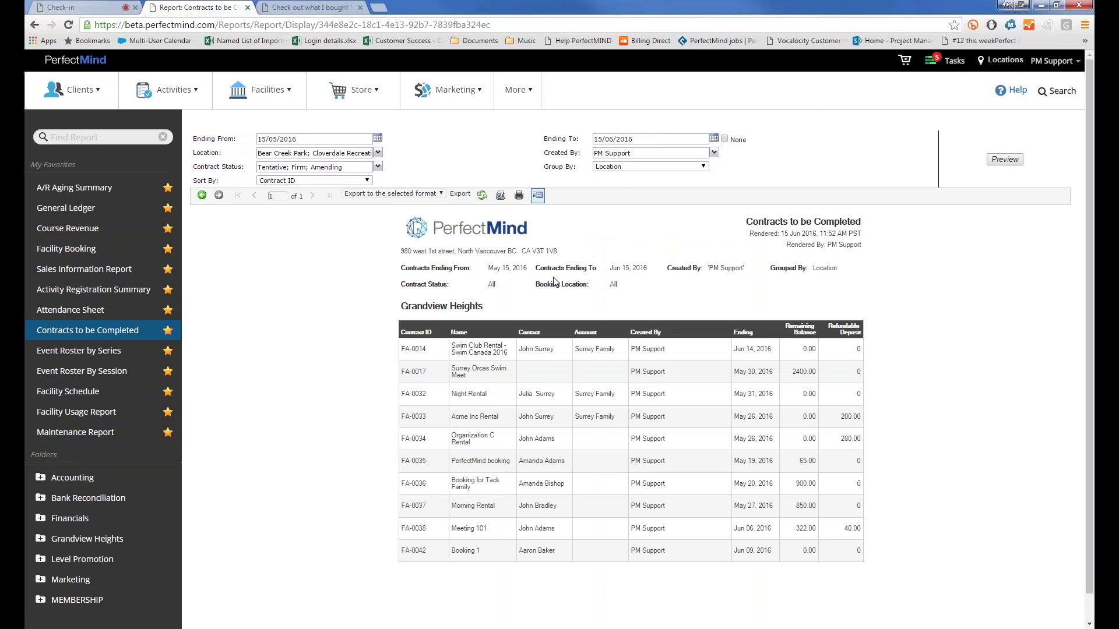
{"action": "left_click", "coordinate": [286, 168]}
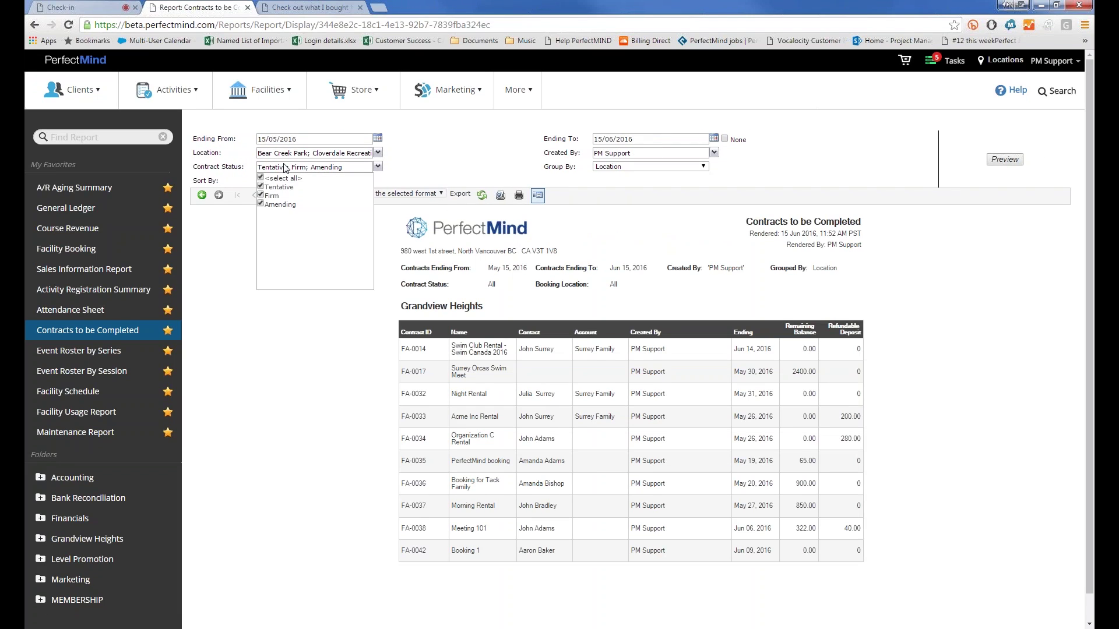
{"action": "left_click", "coordinate": [240, 167]}
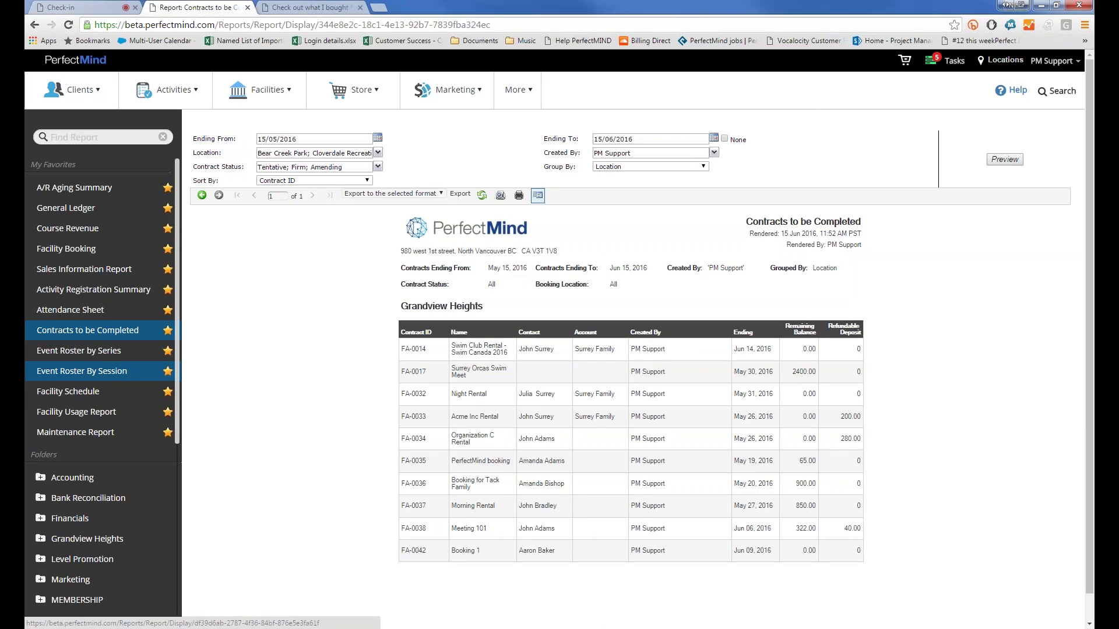
Step: Preview the Event Roster By Session report, then regenerate it with Show Waitlist set to True
{"action": "left_click", "coordinate": [81, 371]}
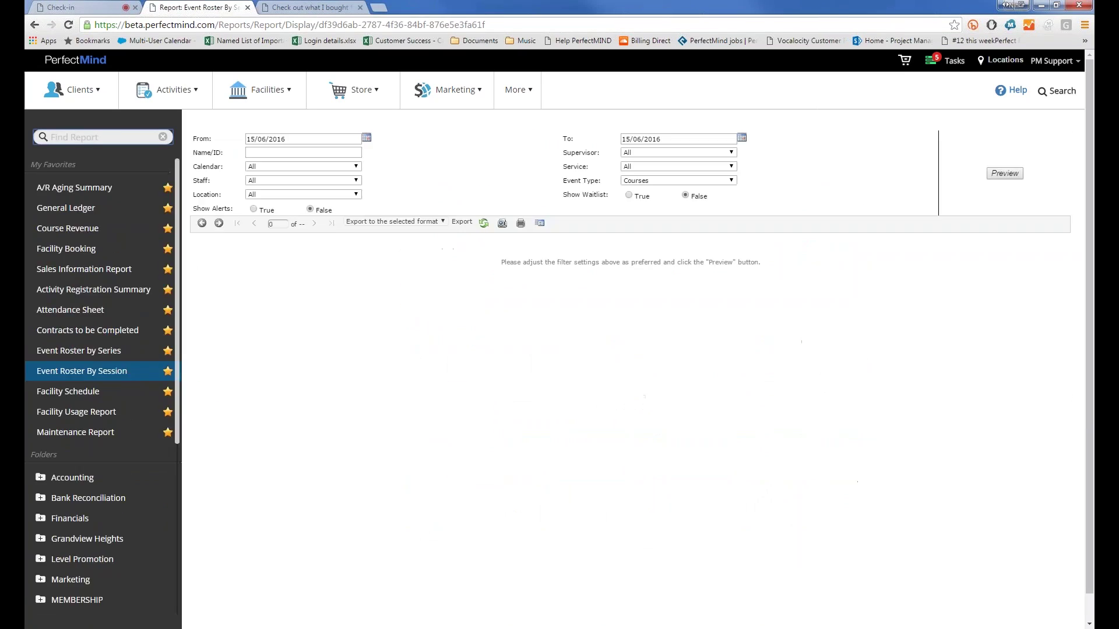
{"action": "left_click", "coordinate": [1005, 173]}
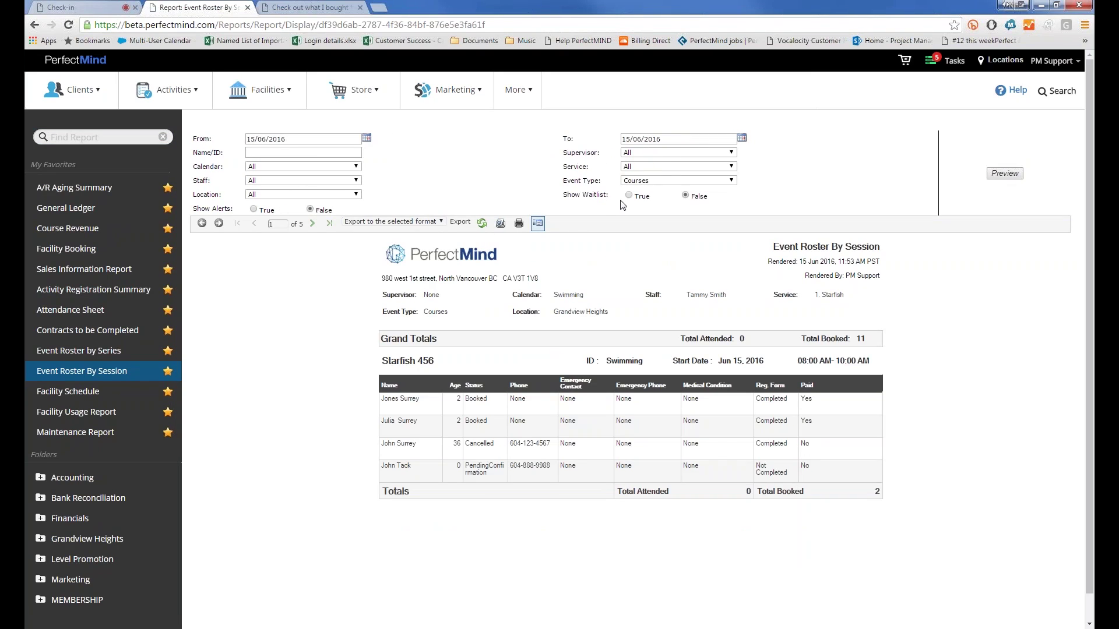
{"action": "left_click", "coordinate": [629, 196]}
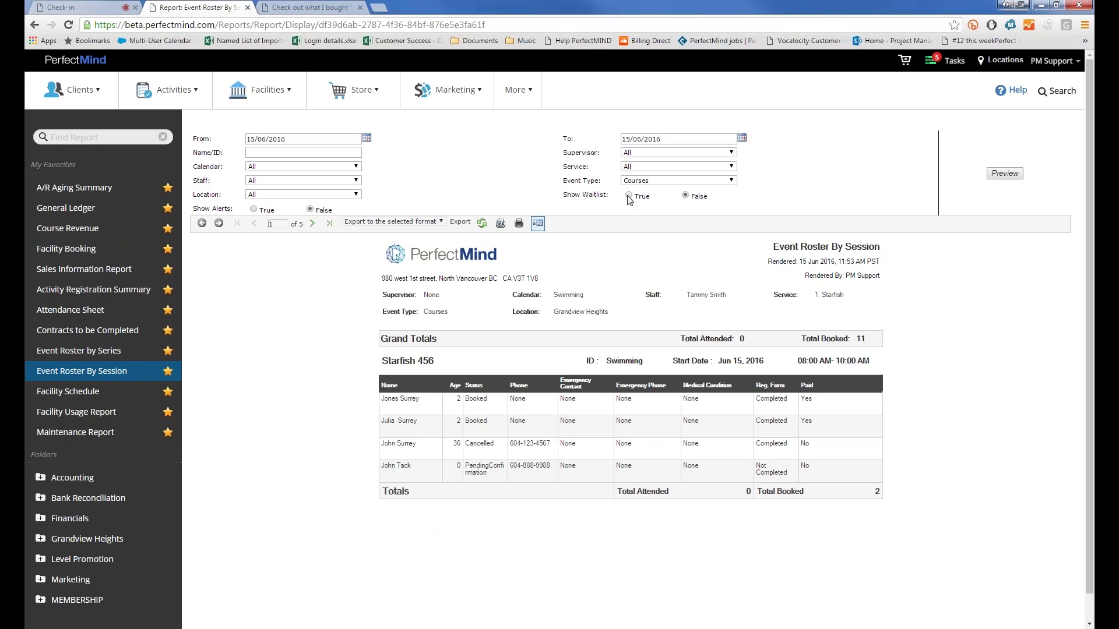
{"action": "left_click", "coordinate": [1014, 178]}
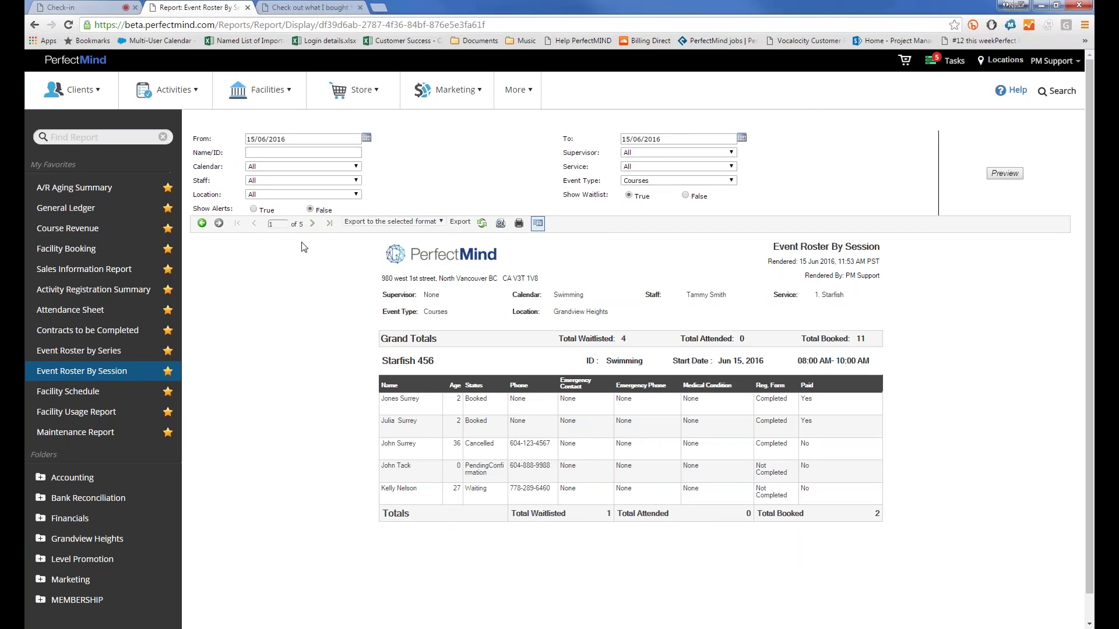
Step: Page to the next roster page and back, then open Contracts to be Completed
{"action": "left_click", "coordinate": [313, 223]}
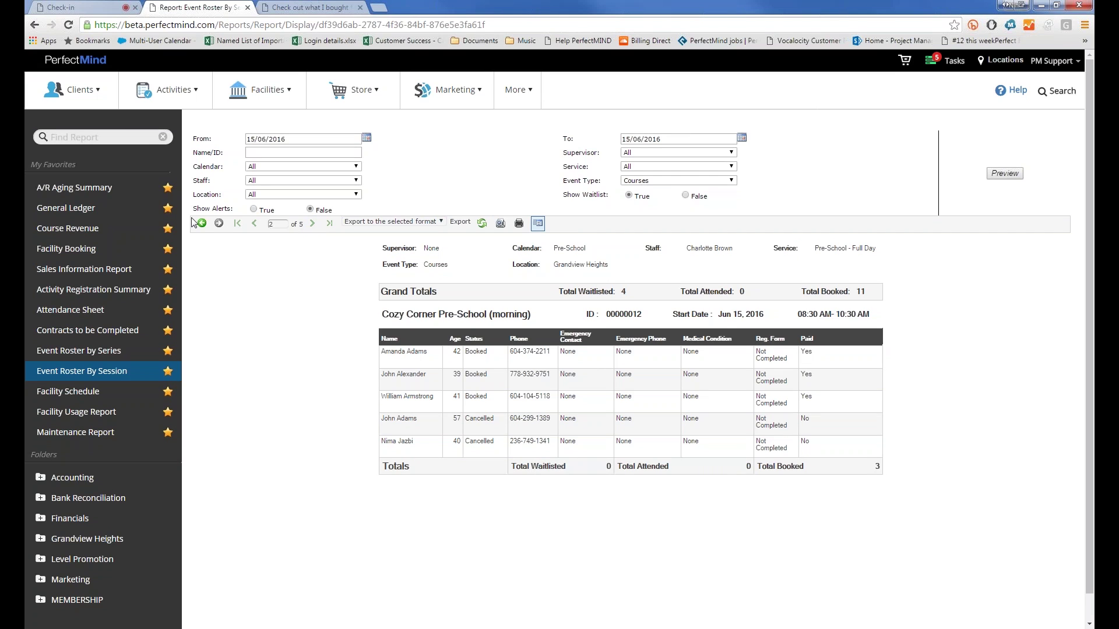
{"action": "left_click", "coordinate": [254, 223]}
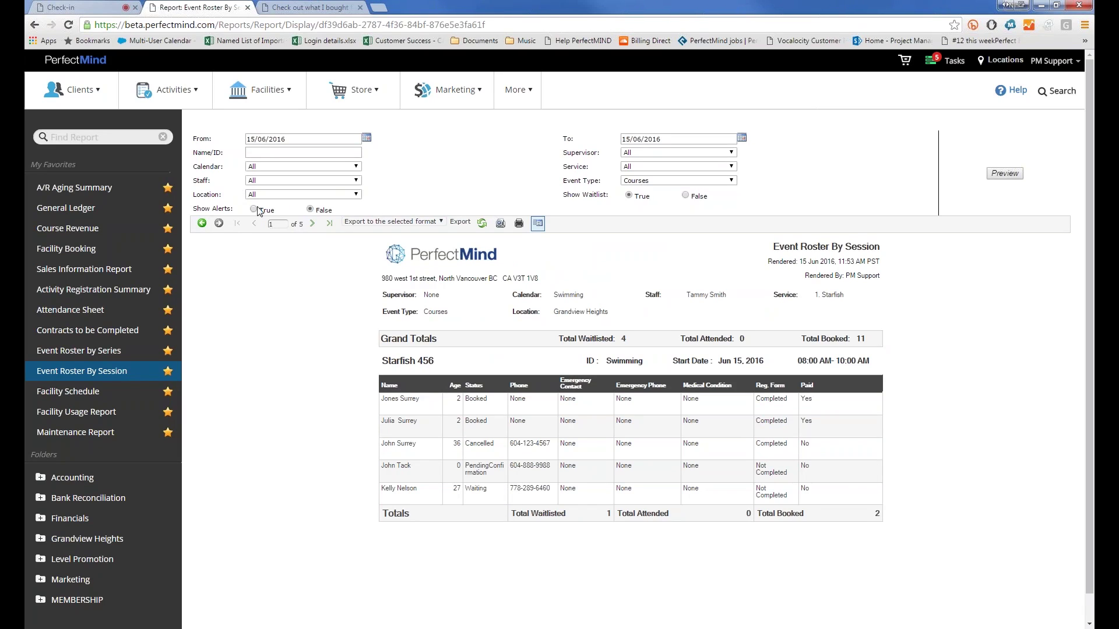
{"action": "left_click", "coordinate": [98, 331]}
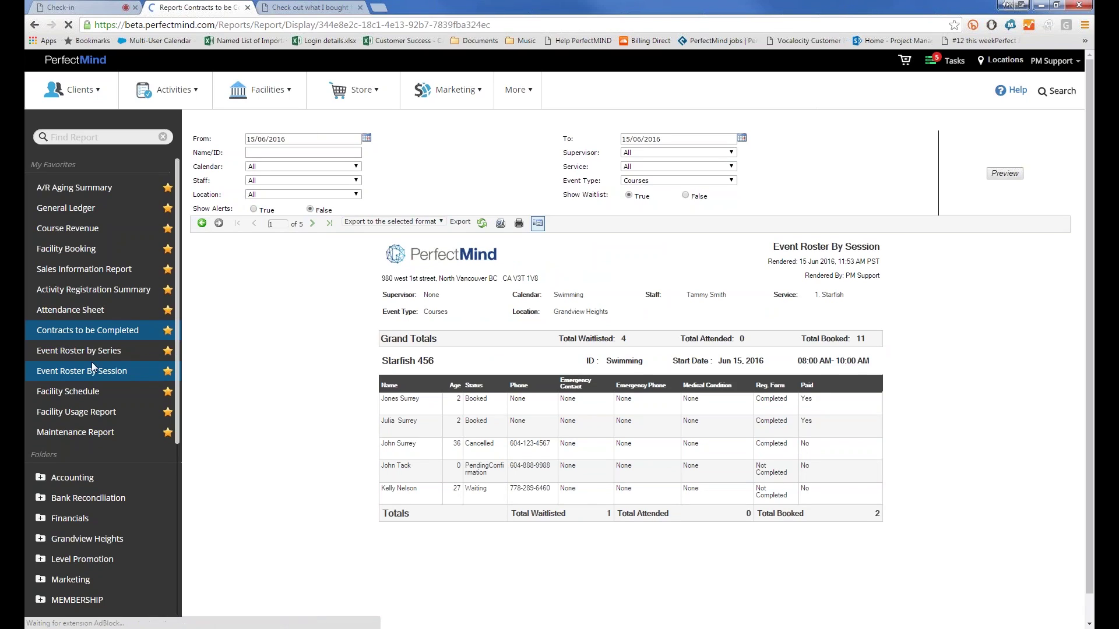
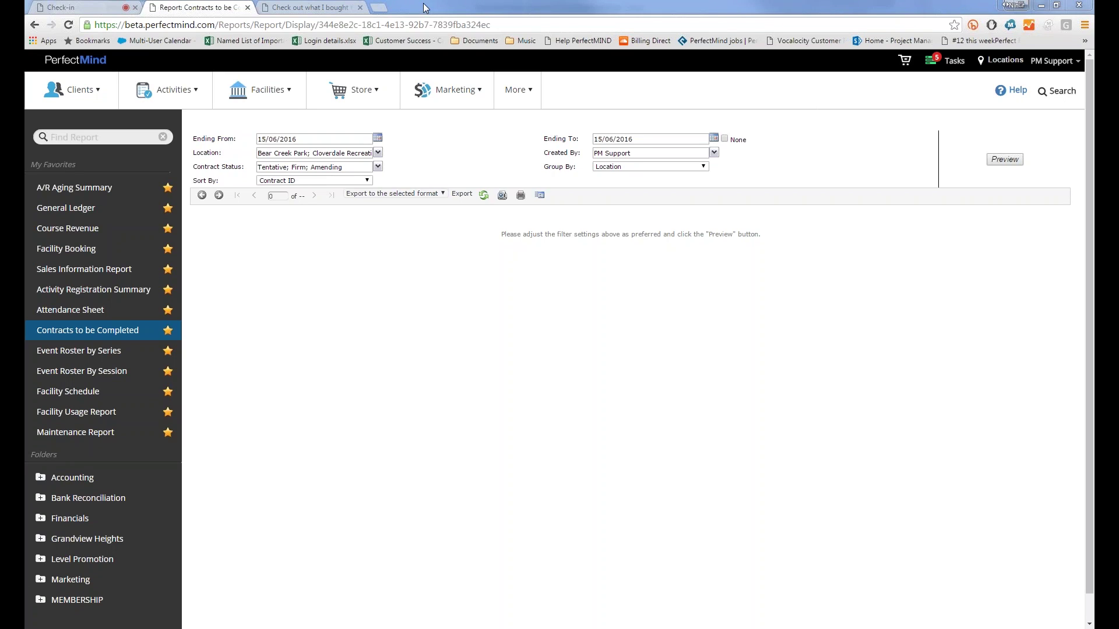
Step: Open the Facility Usage Report from My Favorites and preview it grouped by Facility Type
{"action": "left_click", "coordinate": [80, 394]}
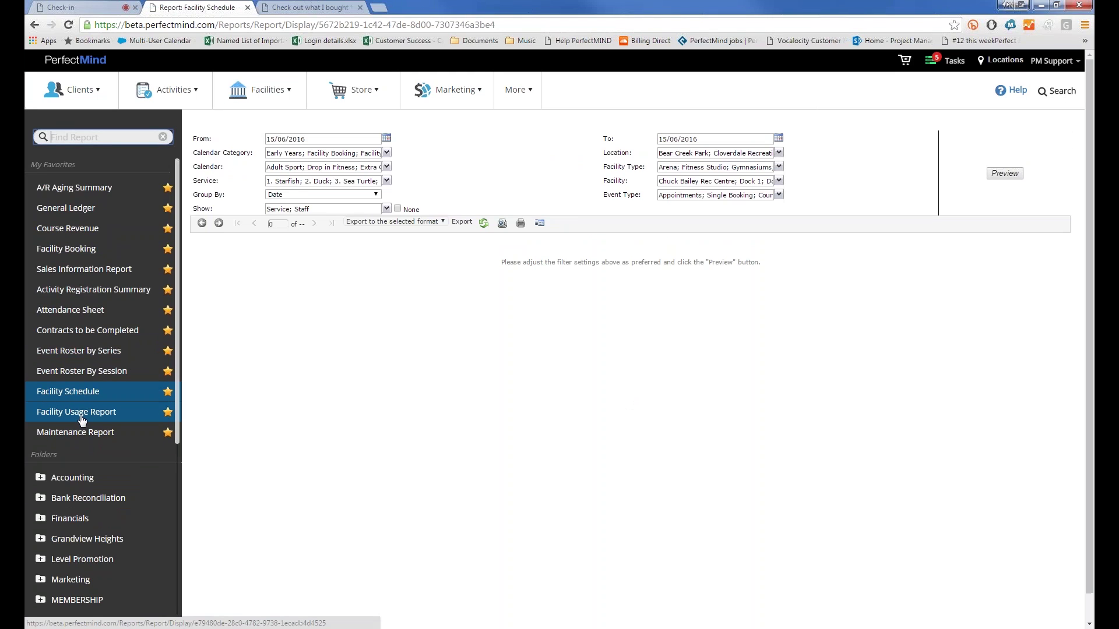
{"action": "left_click", "coordinate": [82, 414]}
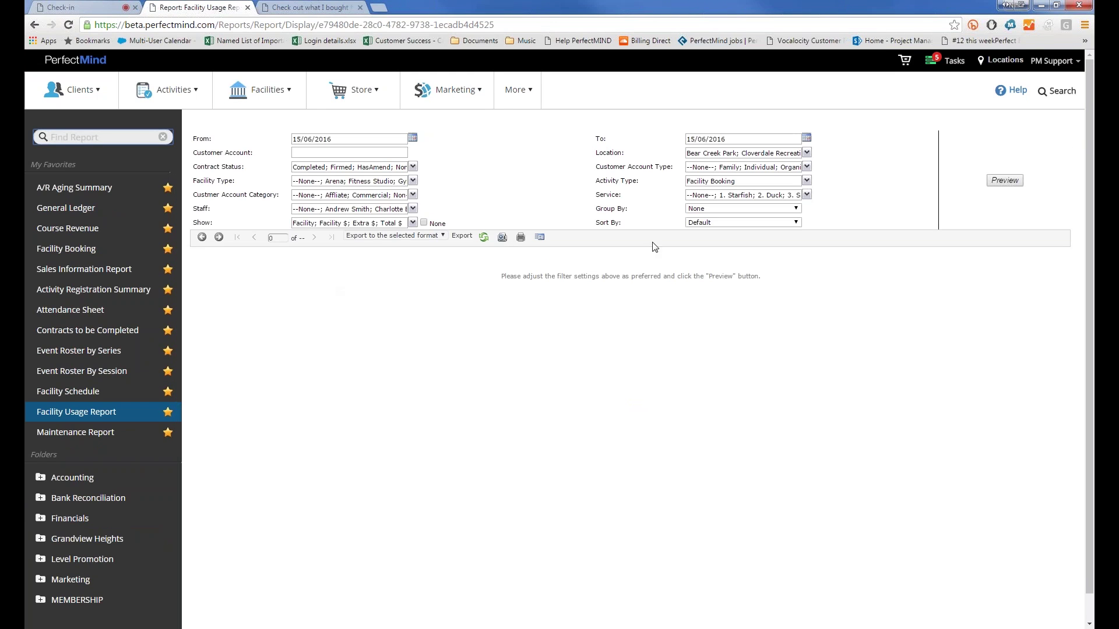
{"action": "left_click", "coordinate": [707, 209]}
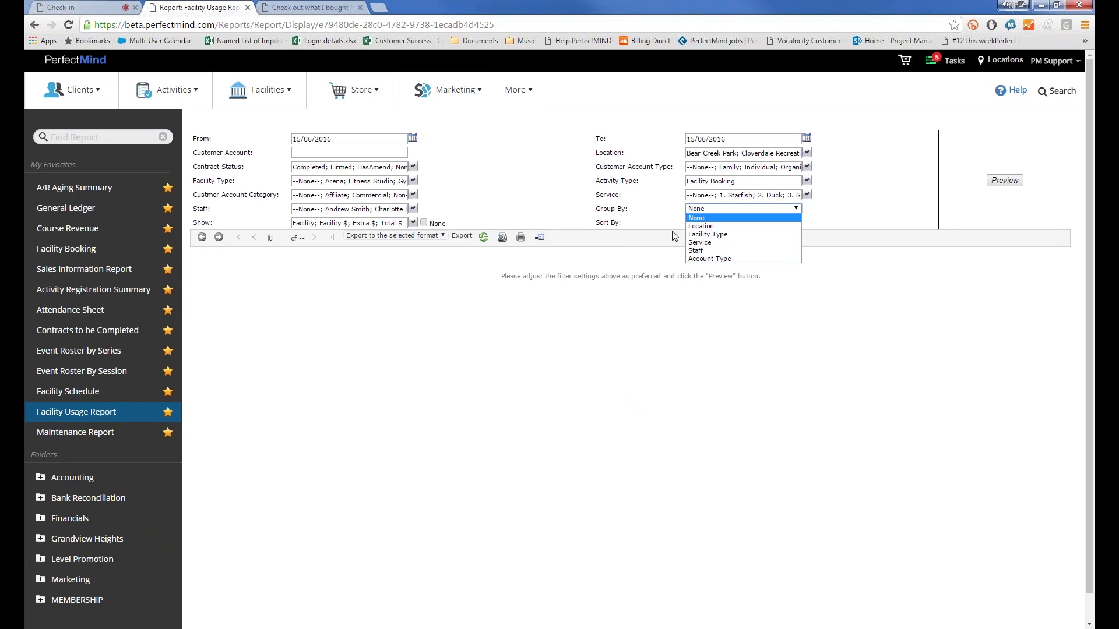
{"action": "left_click", "coordinate": [714, 235]}
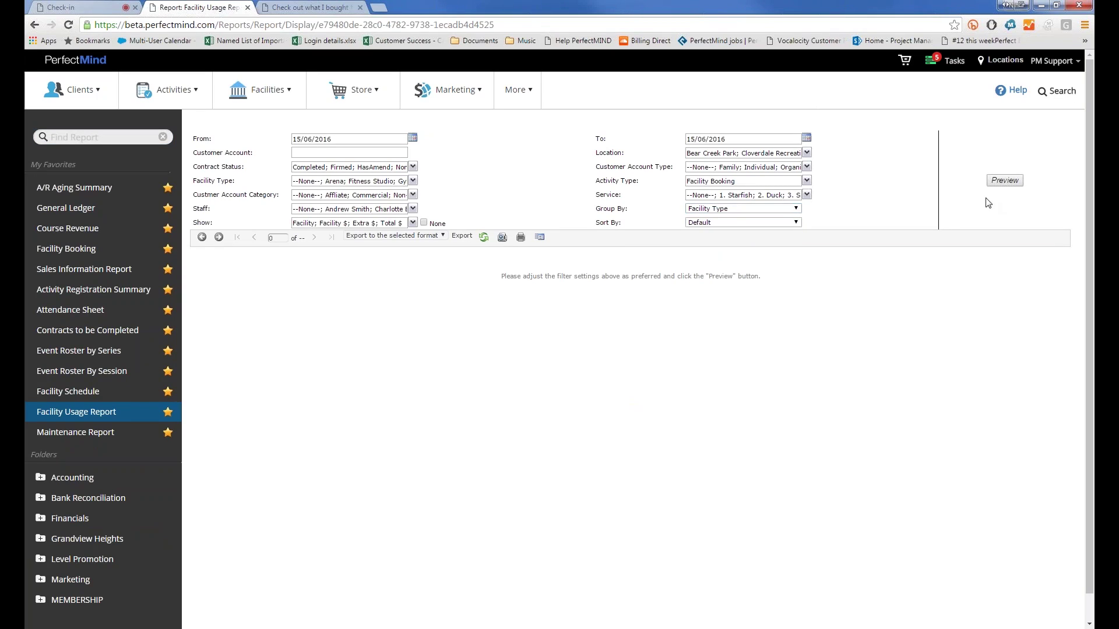
{"action": "left_click", "coordinate": [1009, 184]}
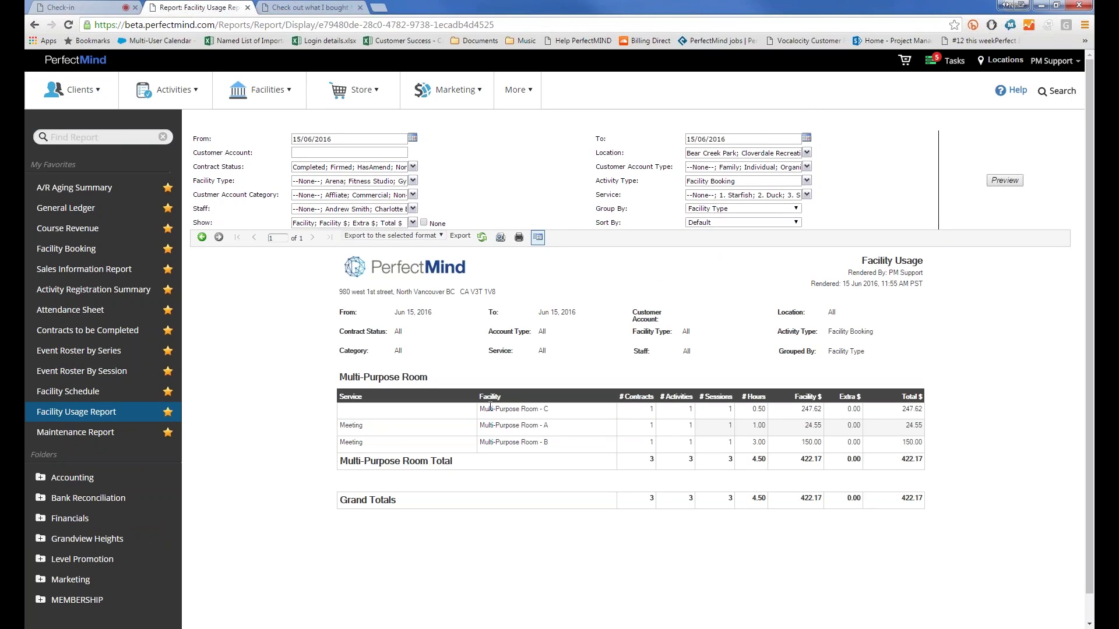
Step: Set Group By to None and check the Multi-Purpose Room - C row's 0.50 hours
{"action": "left_click_drag", "start_coordinate": [484, 409], "coordinate": [553, 408]}
{"action": "left_click", "coordinate": [553, 409]}
{"action": "left_click", "coordinate": [692, 210]}
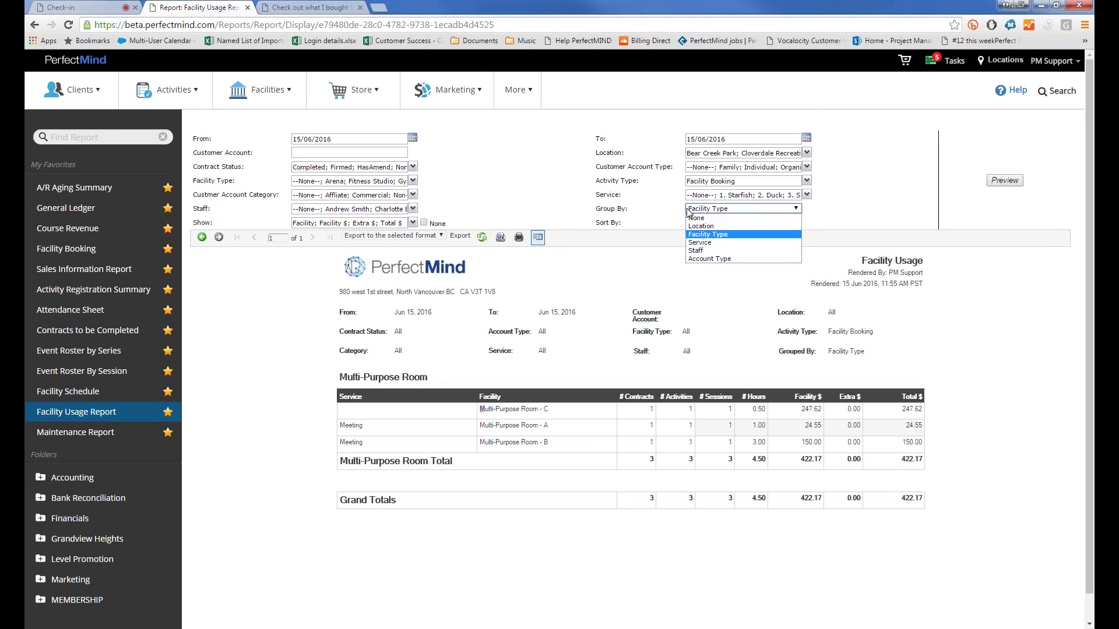
{"action": "left_click", "coordinate": [727, 218]}
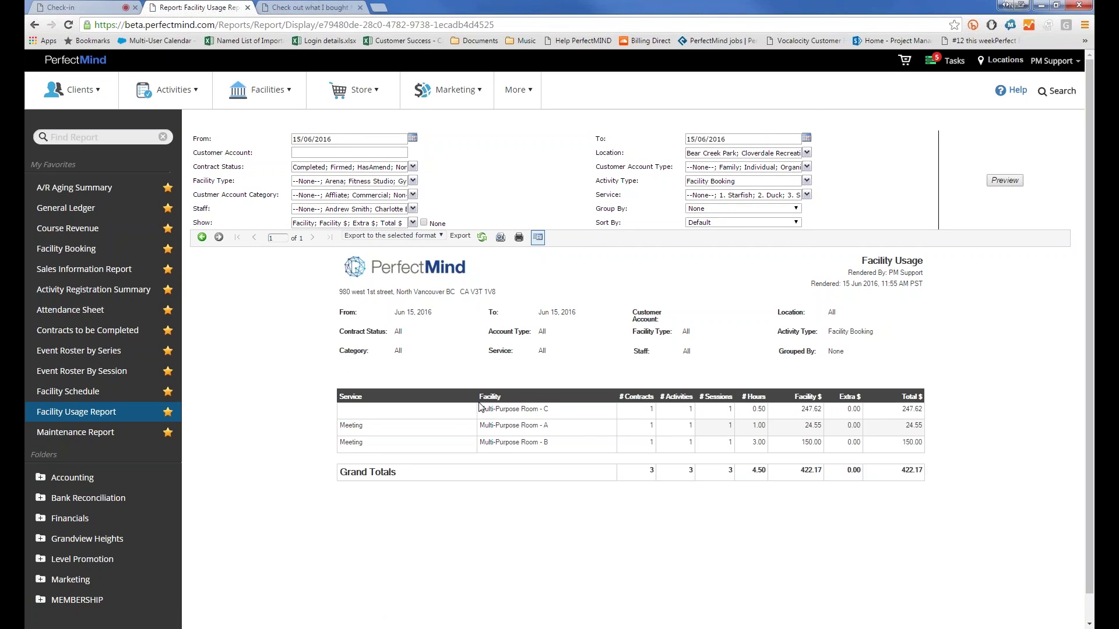
{"action": "left_click_drag", "start_coordinate": [479, 406], "coordinate": [549, 409]}
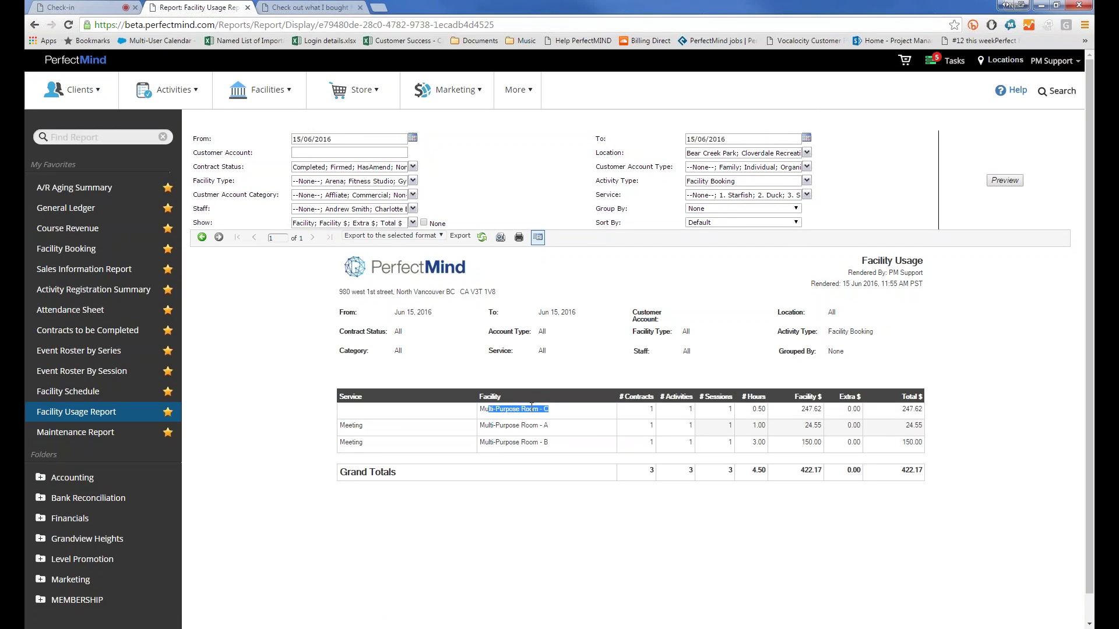
{"action": "left_click", "coordinate": [486, 406]}
{"action": "mouse_move", "coordinate": [767, 408]}
{"action": "left_mouse_down"}
{"action": "mouse_move", "coordinate": [734, 427]}
{"action": "mouse_move", "coordinate": [747, 414]}
{"action": "left_mouse_up"}
Step: Check the Activity Type and Customer Account Type lists, then regenerate grouped by Facility Type
{"action": "left_click", "coordinate": [700, 180]}
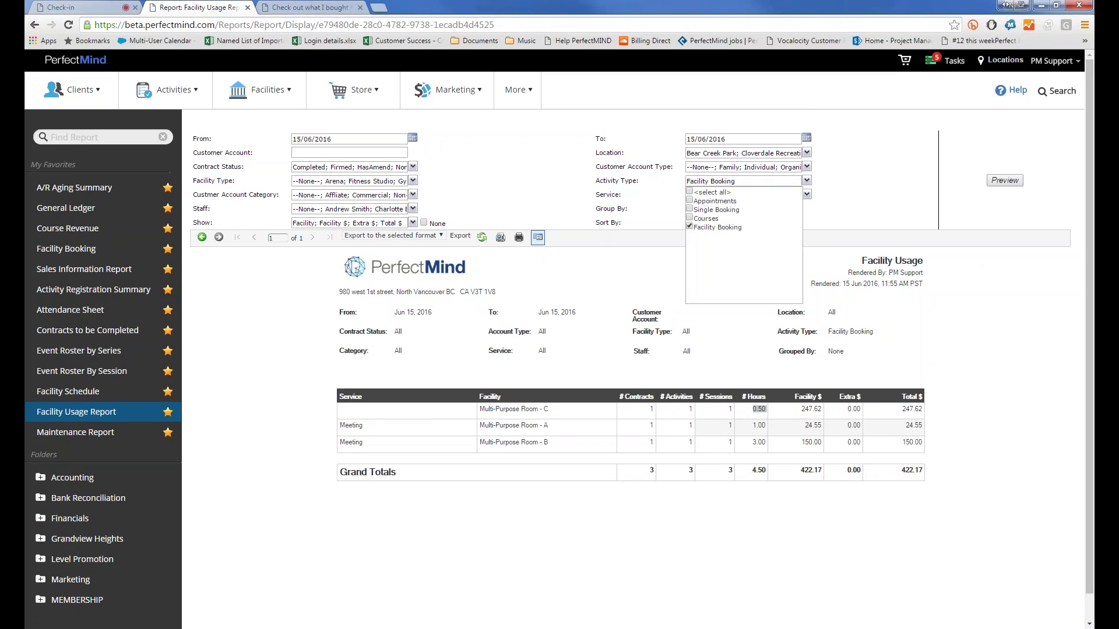
{"action": "left_click", "coordinate": [693, 180]}
{"action": "left_click", "coordinate": [692, 180]}
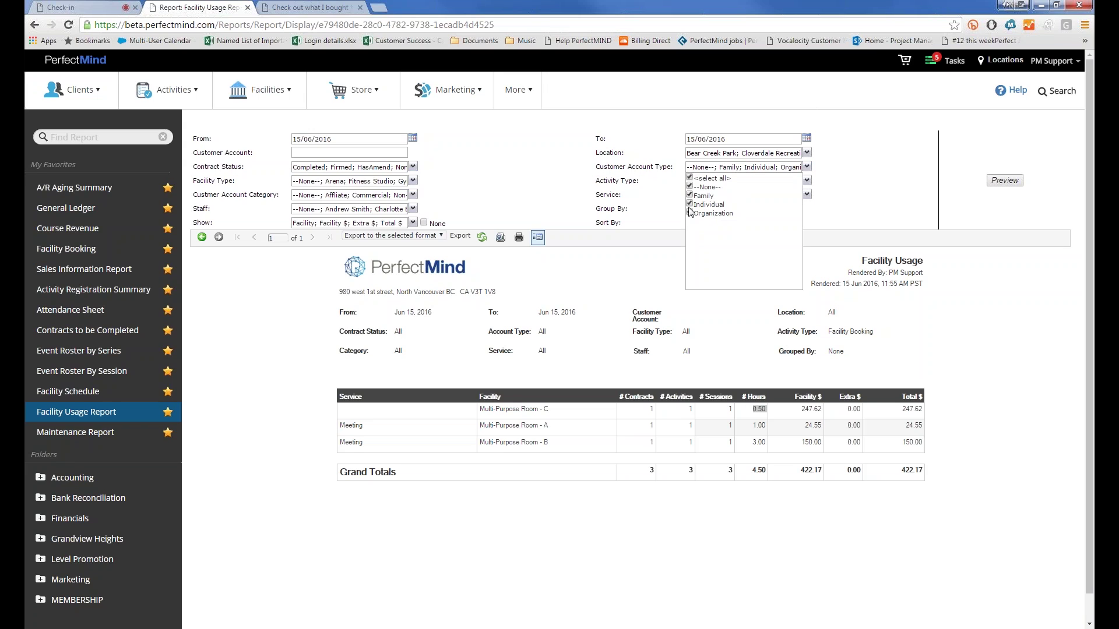
{"action": "left_click", "coordinate": [652, 204]}
{"action": "left_click", "coordinate": [706, 213]}
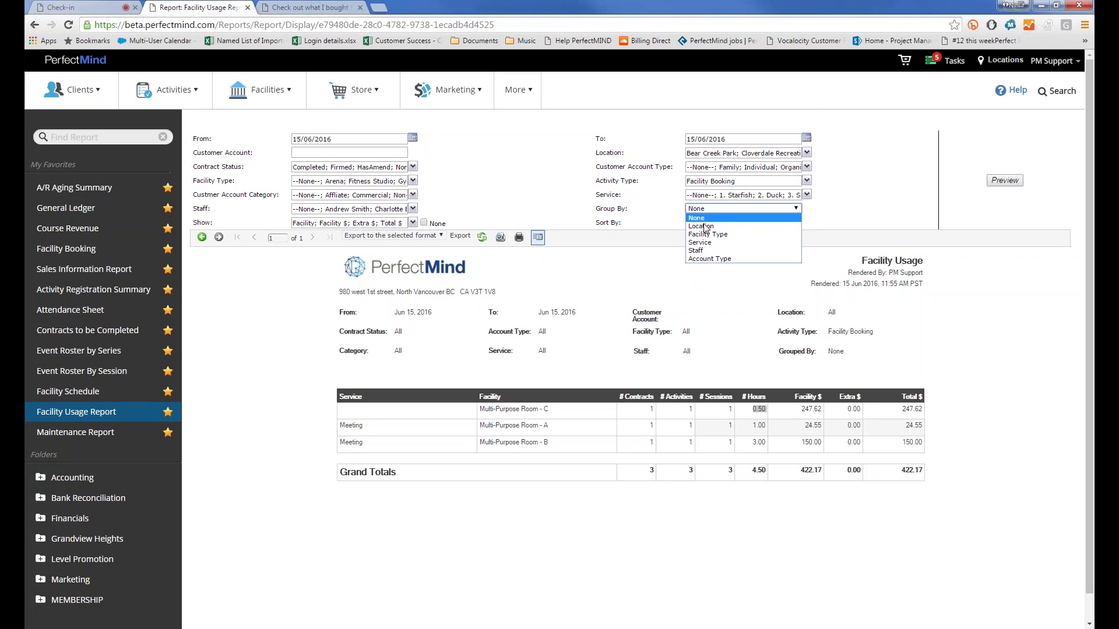
{"action": "left_click", "coordinate": [707, 233]}
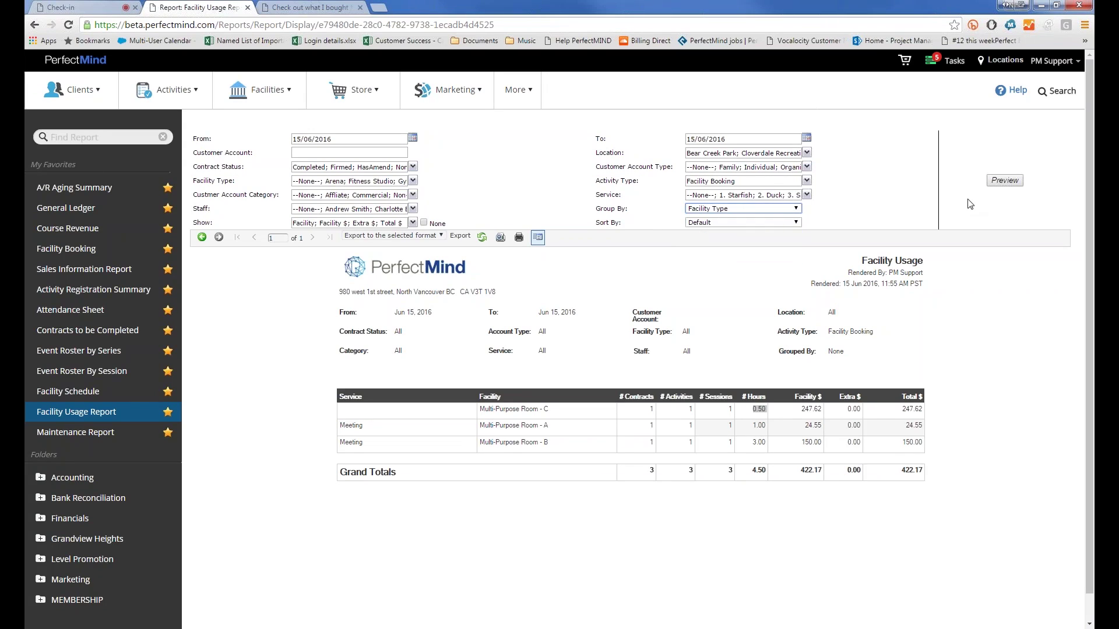
{"action": "left_click", "coordinate": [1014, 181]}
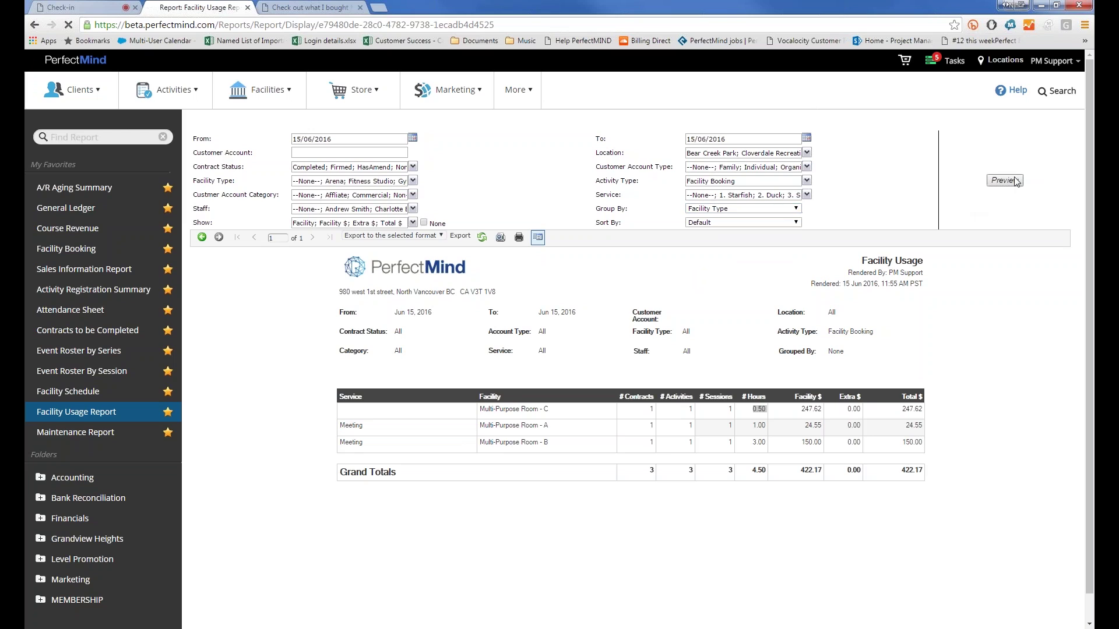
Step: Regenerate the report grouped by Service, showing (None) and Meeting subtotals
{"action": "left_click", "coordinate": [737, 209]}
{"action": "left_click", "coordinate": [735, 242]}
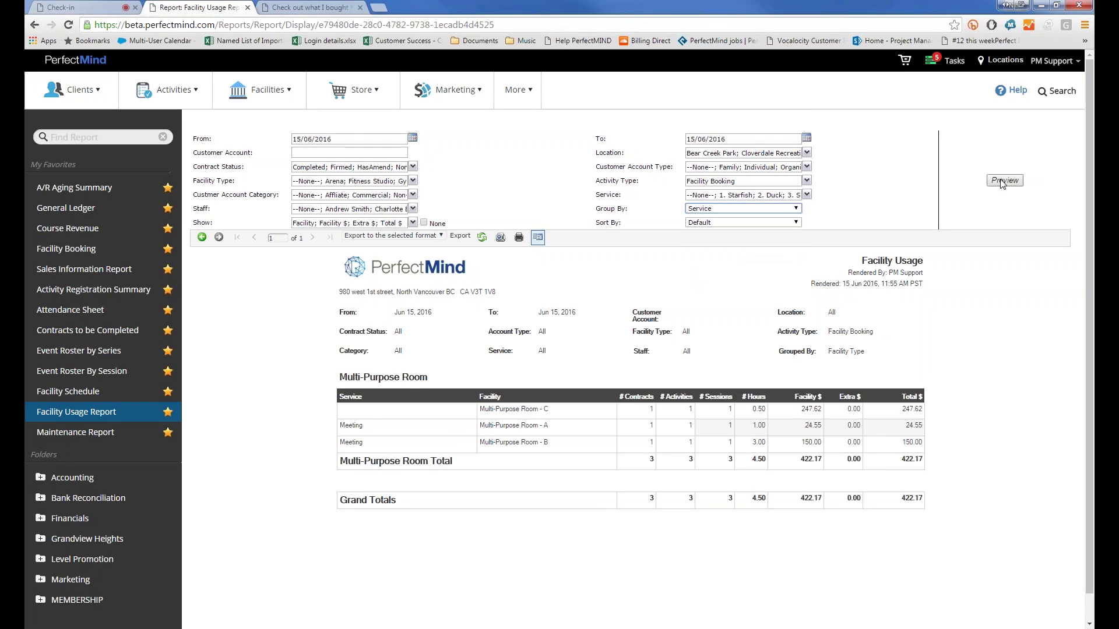
{"action": "left_click", "coordinate": [1003, 181]}
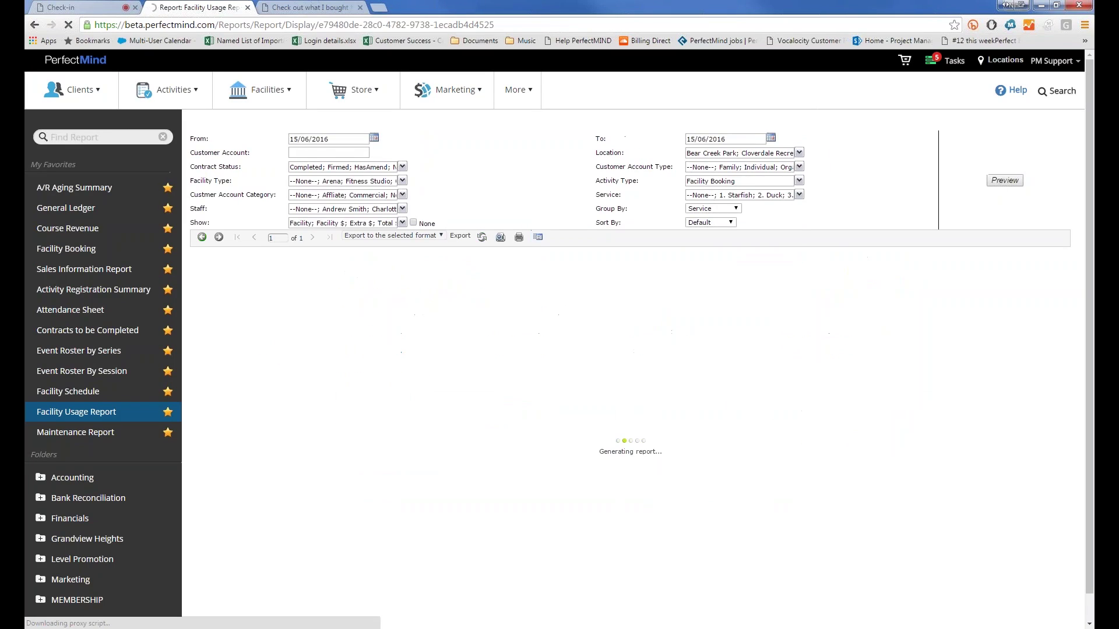
{"action": "scroll", "coordinate": [350, 418], "scroll_direction": "down", "scroll_amount": 2}
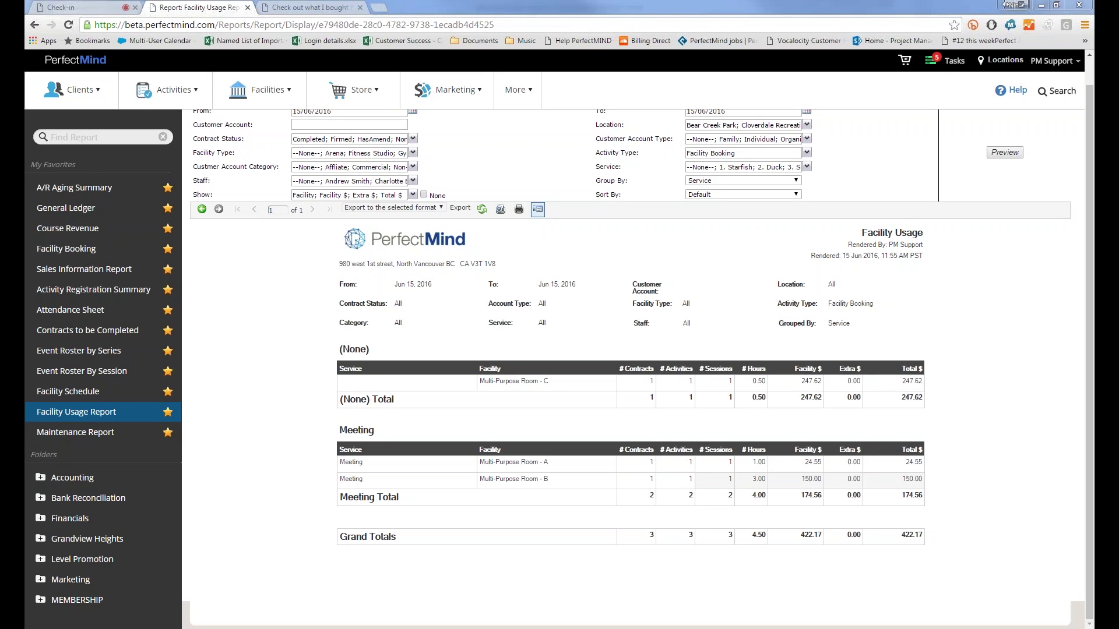
{"action": "left_click", "coordinate": [150, 95]}
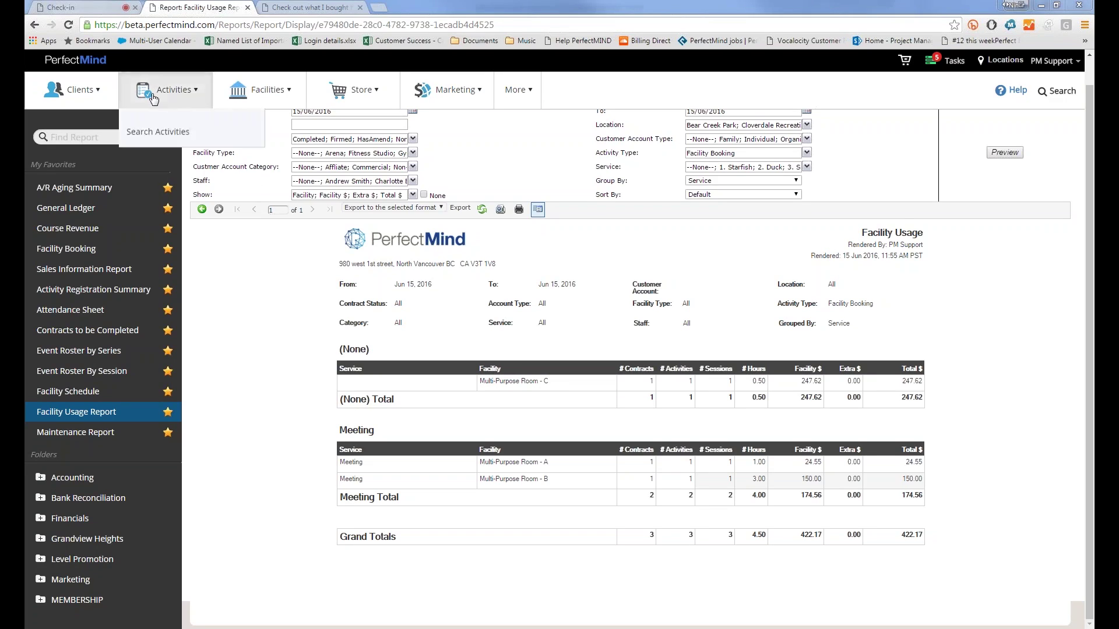
Step: In the activities planner, limit the Facility view to Multi-Purpose Room - C only
{"action": "left_click", "coordinate": [164, 154]}
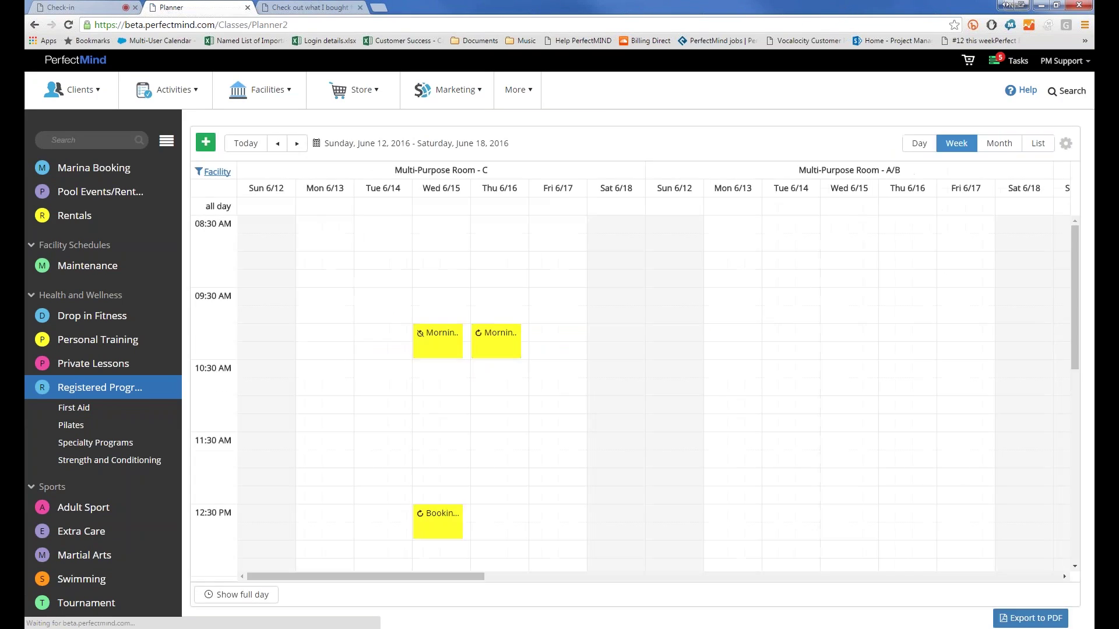
{"action": "left_click", "coordinate": [218, 172]}
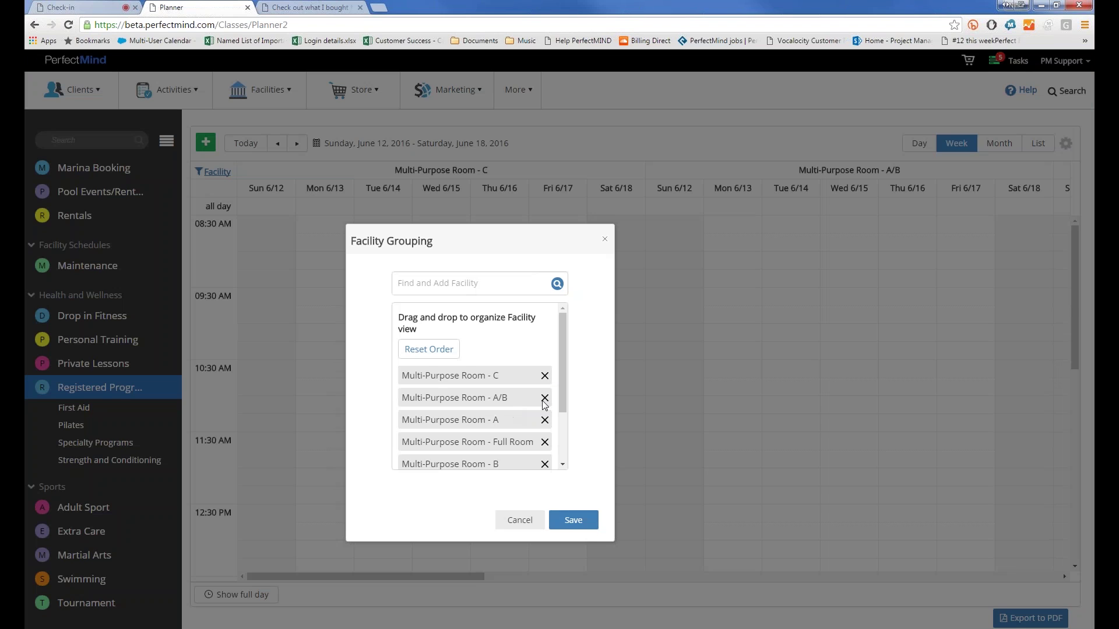
{"action": "left_click", "coordinate": [544, 398]}
{"action": "left_click", "coordinate": [544, 397]}
{"action": "left_click", "coordinate": [544, 397]}
{"action": "left_click", "coordinate": [554, 385]}
{"action": "left_click", "coordinate": [554, 385]}
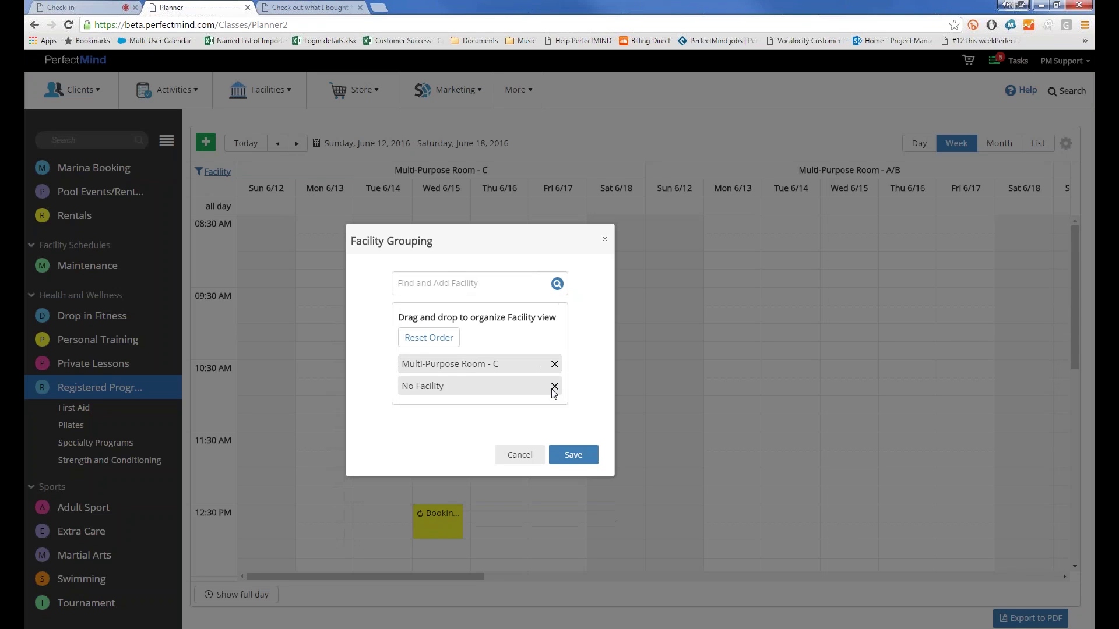
{"action": "left_click", "coordinate": [554, 386]}
{"action": "left_click", "coordinate": [574, 433]}
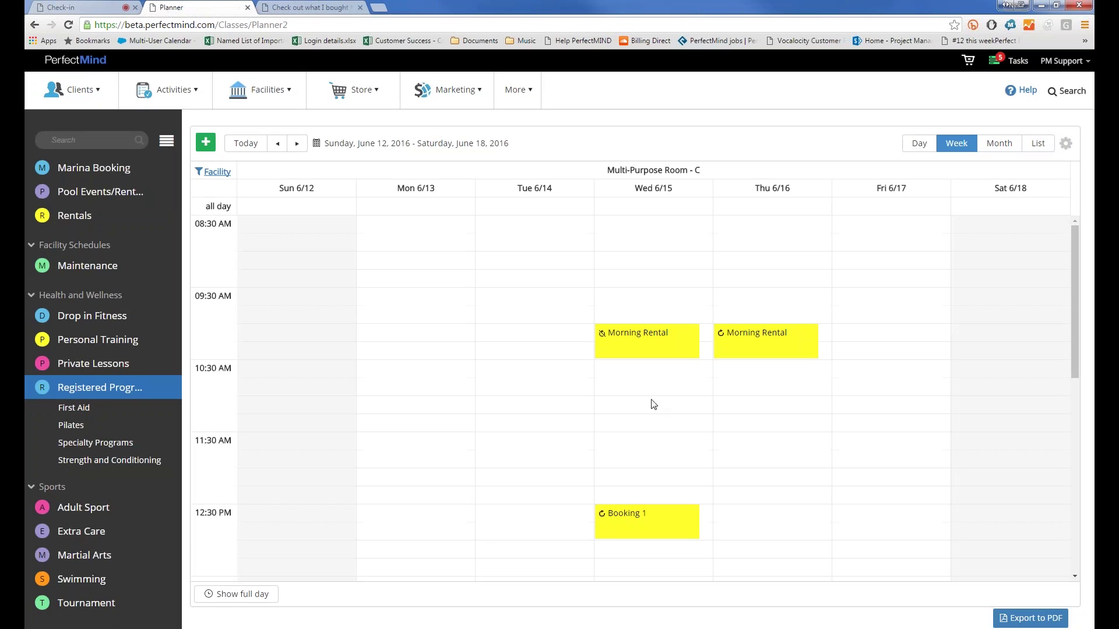
Step: Export the planner week as a PDF, then go to the client records
{"action": "left_click", "coordinate": [1016, 620]}
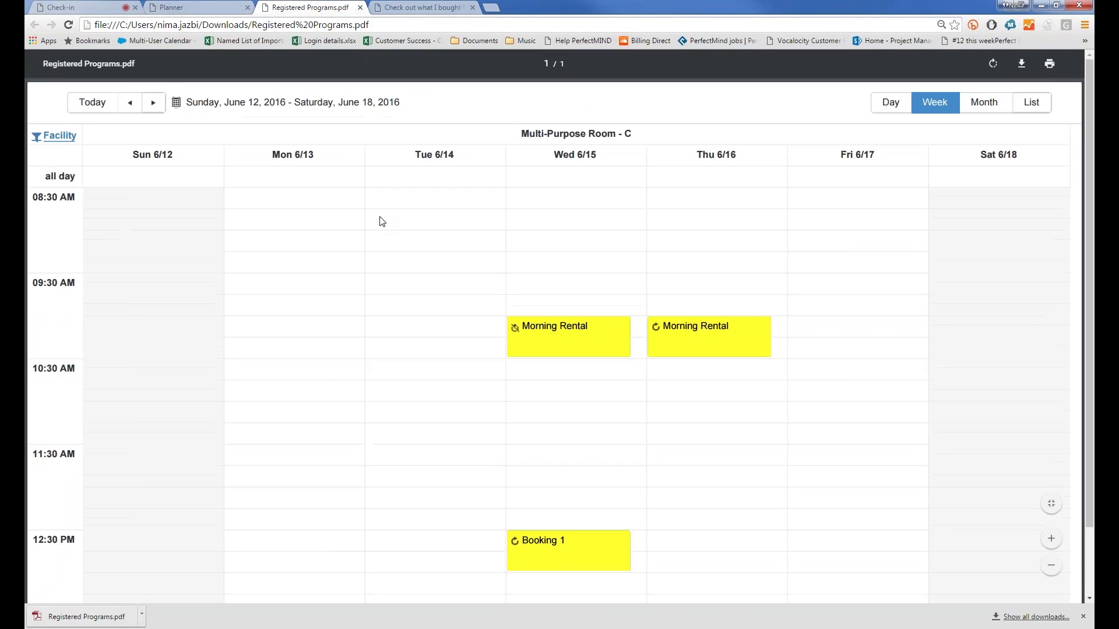
{"action": "key", "text": "ctrl+shift+Tab"}
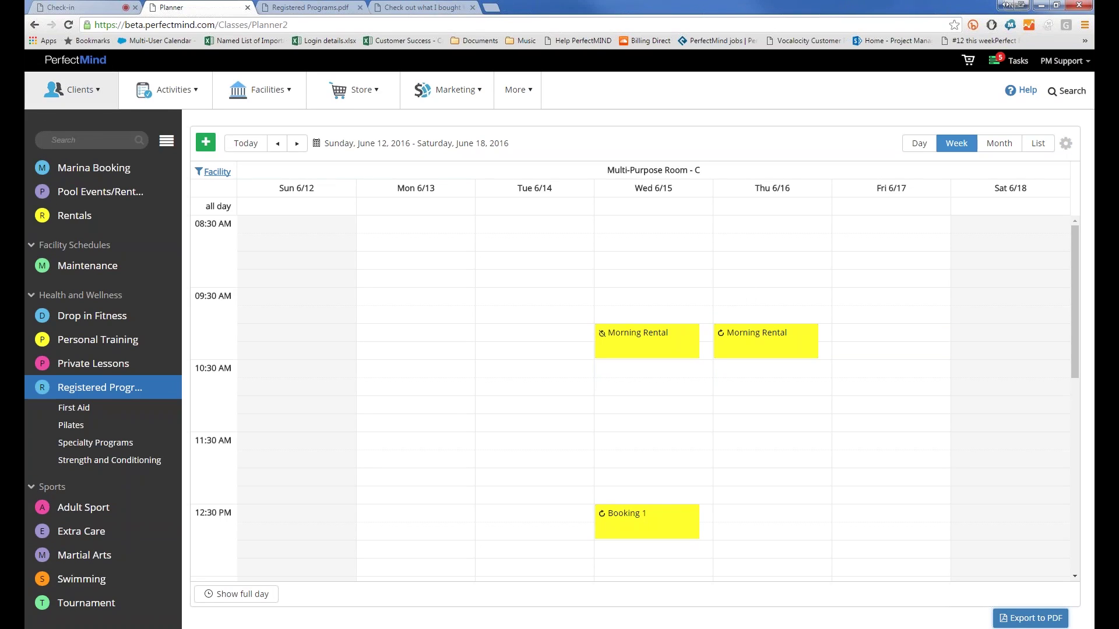
{"action": "left_click", "coordinate": [72, 89]}
{"action": "left_click", "coordinate": [62, 124]}
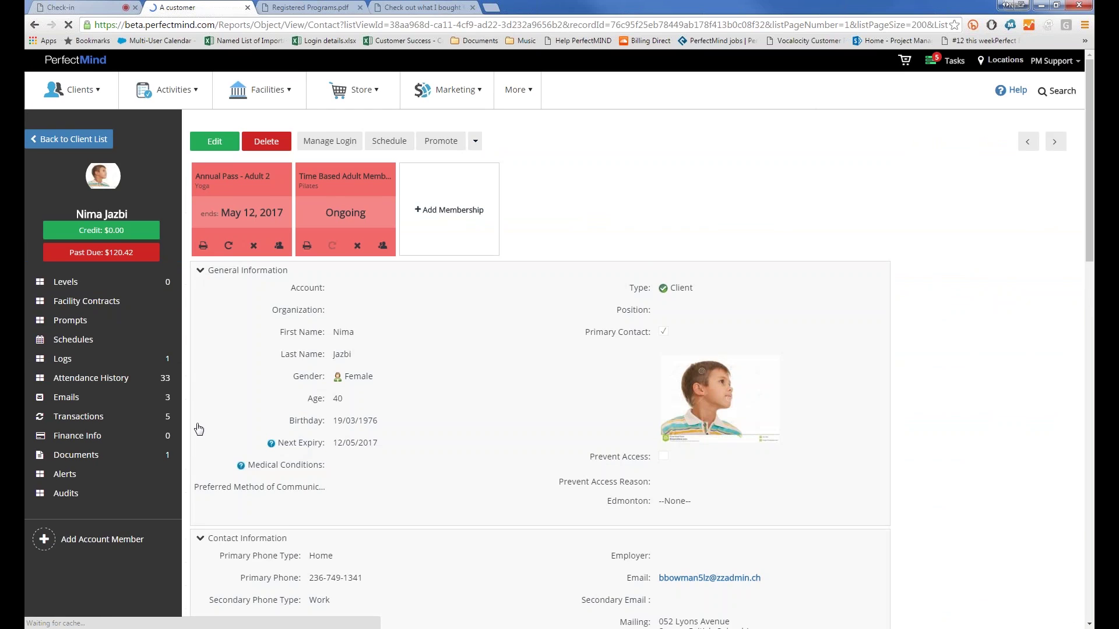
Step: View the client's schedules calendar, paging forward a couple of months
{"action": "left_click", "coordinate": [101, 342]}
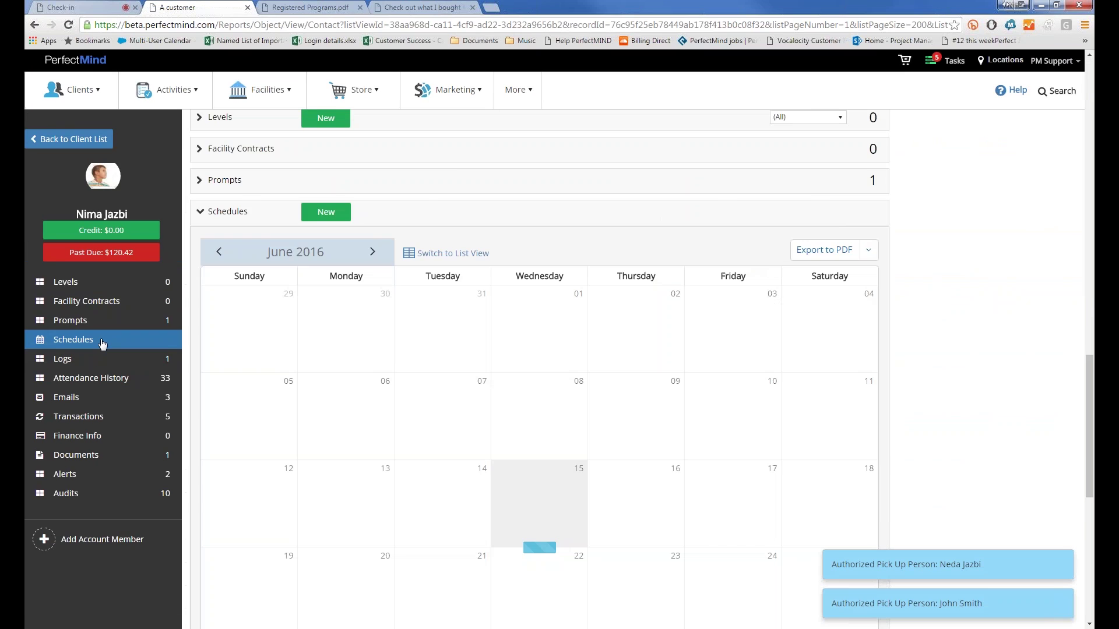
{"action": "left_click", "coordinate": [372, 167]}
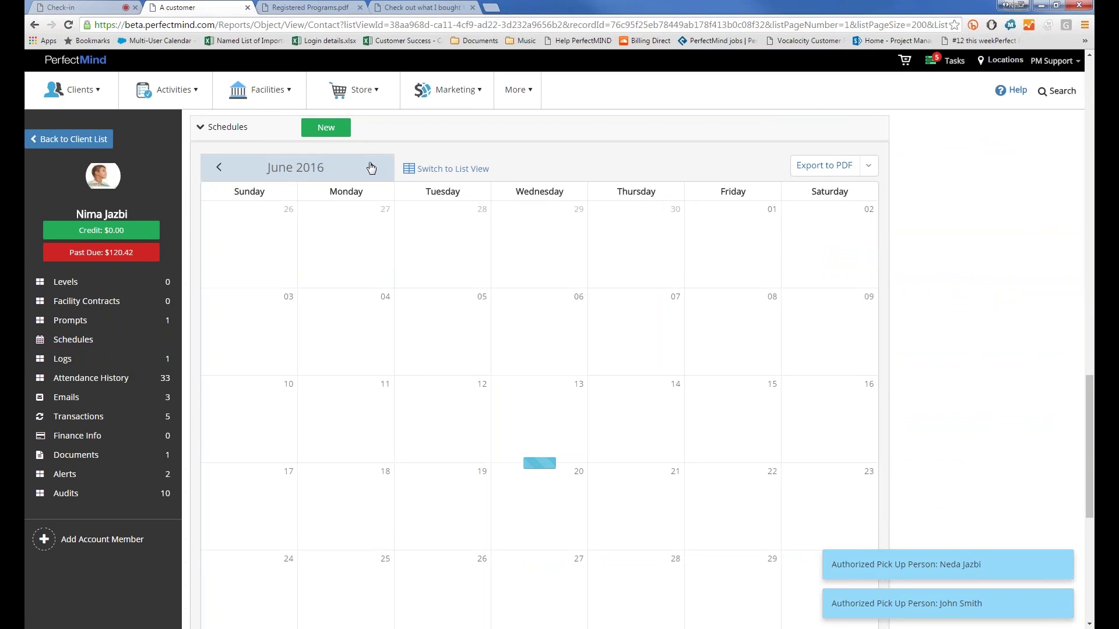
{"action": "left_click", "coordinate": [372, 167]}
{"action": "double_click", "coordinate": [219, 167]}
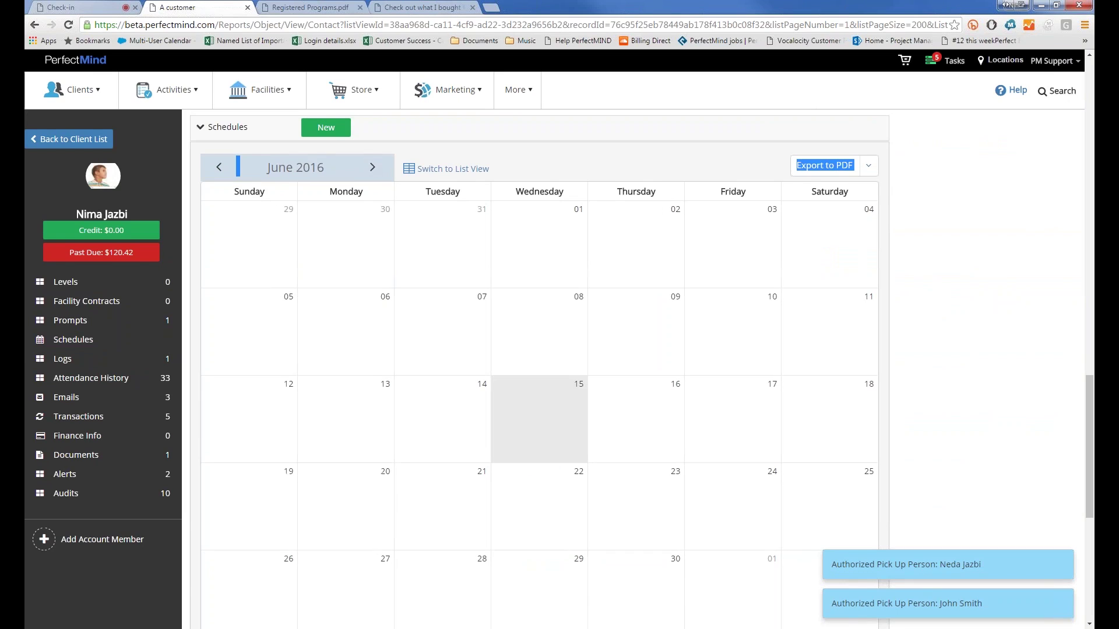
{"action": "scroll", "coordinate": [453, 328], "scroll_direction": "down", "scroll_amount": 1}
{"action": "scroll", "coordinate": [437, 326], "scroll_direction": "down", "scroll_amount": 5}
{"action": "scroll", "coordinate": [369, 303], "scroll_direction": "up", "scroll_amount": 7}
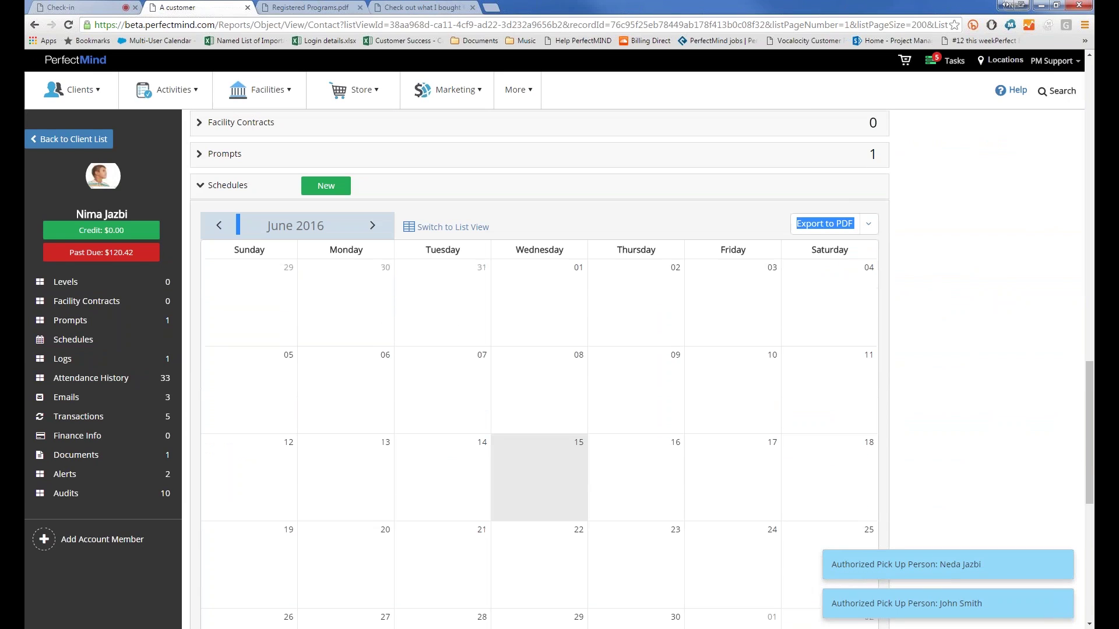
Step: Go back to the client list and open another client's schedules calendar
{"action": "left_click", "coordinate": [69, 139]}
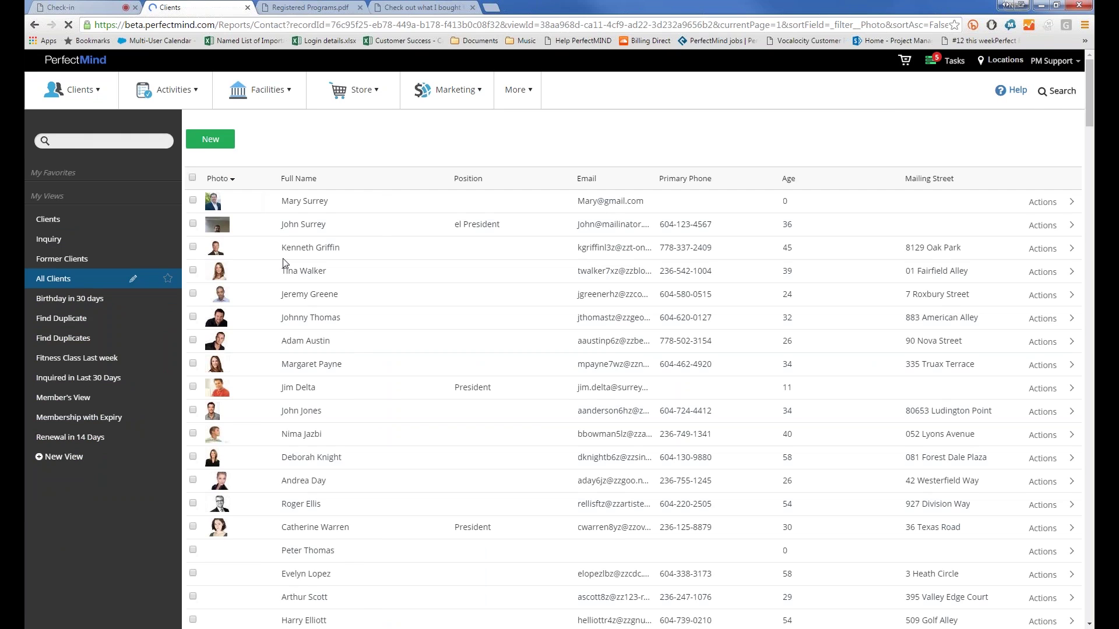
{"action": "scroll", "coordinate": [309, 392], "scroll_direction": "down", "scroll_amount": 3}
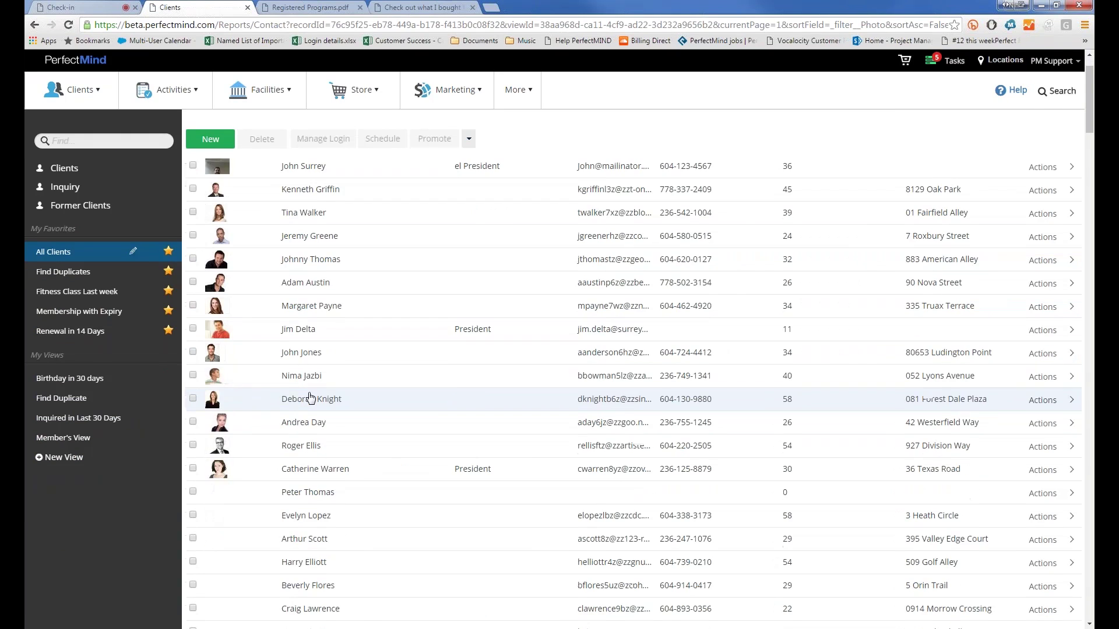
{"action": "scroll", "coordinate": [300, 386], "scroll_direction": "up", "scroll_amount": 3}
{"action": "left_click", "coordinate": [299, 225]}
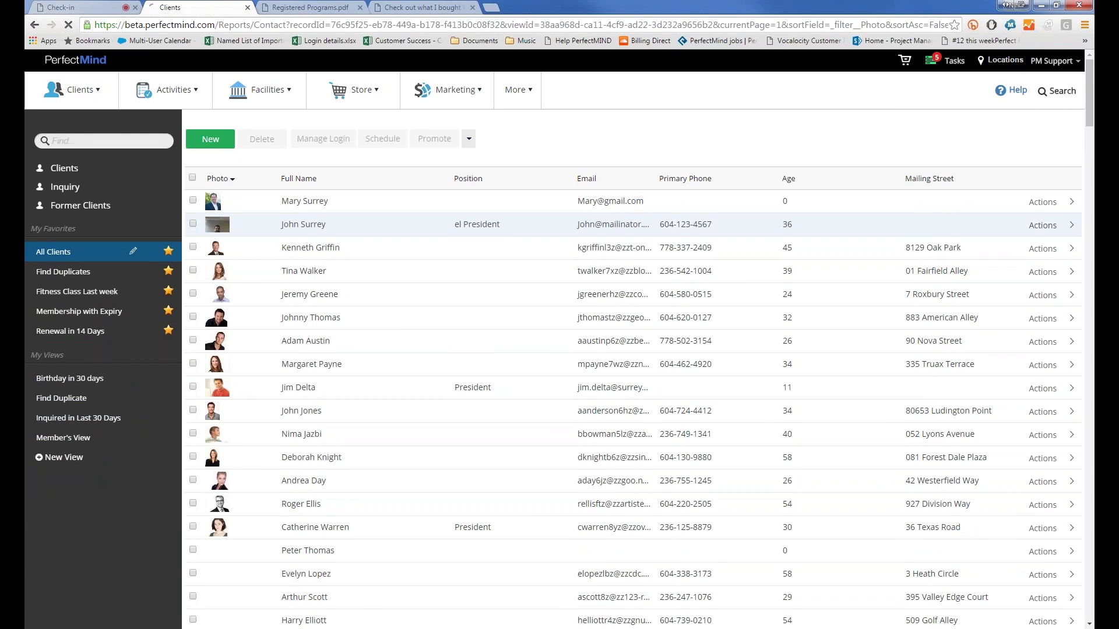
{"action": "left_click", "coordinate": [73, 340]}
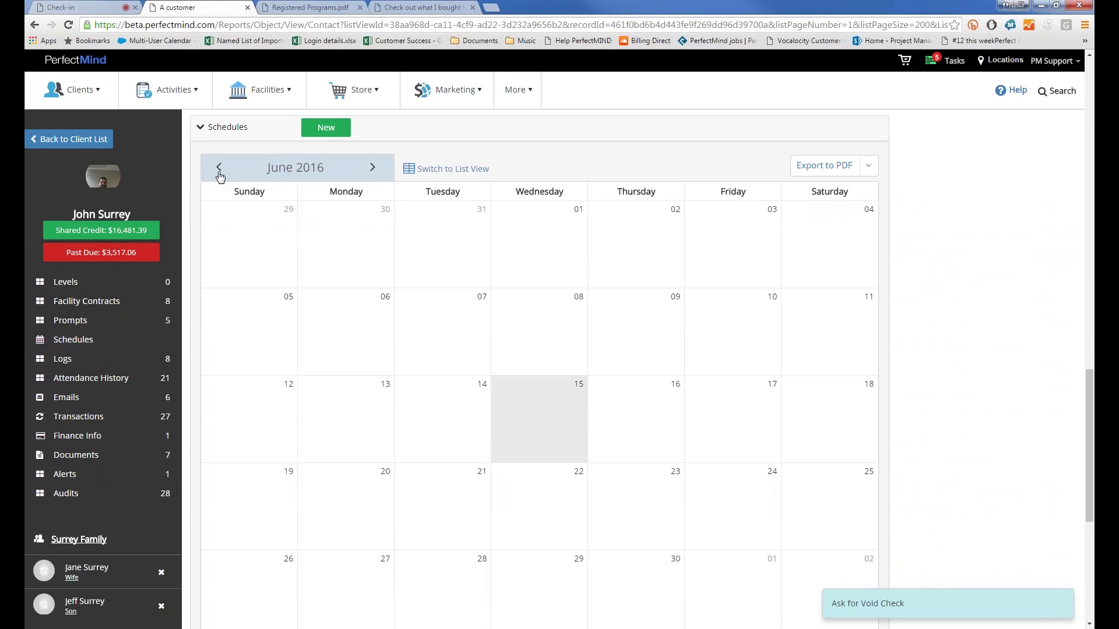
Step: Page the schedule to February 2017, switch to list view, then open the family account
{"action": "double_click", "coordinate": [373, 167]}
{"action": "left_click", "coordinate": [373, 168]}
{"action": "double_click", "coordinate": [373, 168]}
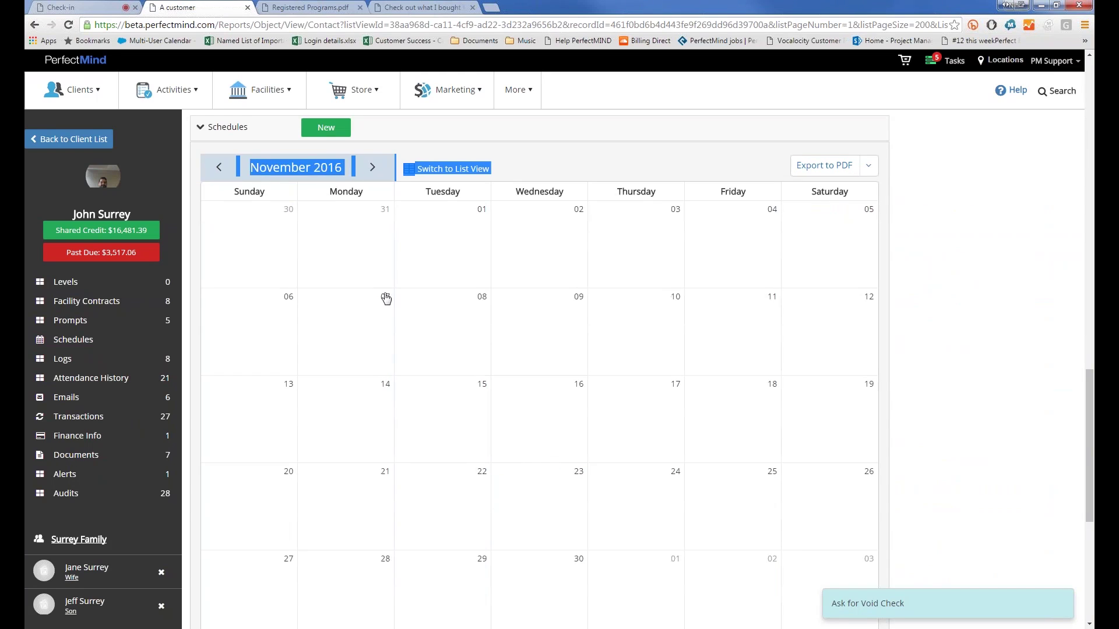
{"action": "scroll", "coordinate": [388, 295], "scroll_direction": "down", "scroll_amount": 5}
{"action": "scroll", "coordinate": [388, 296], "scroll_direction": "up", "scroll_amount": 5}
{"action": "left_click", "coordinate": [373, 168]}
{"action": "double_click", "coordinate": [373, 168]}
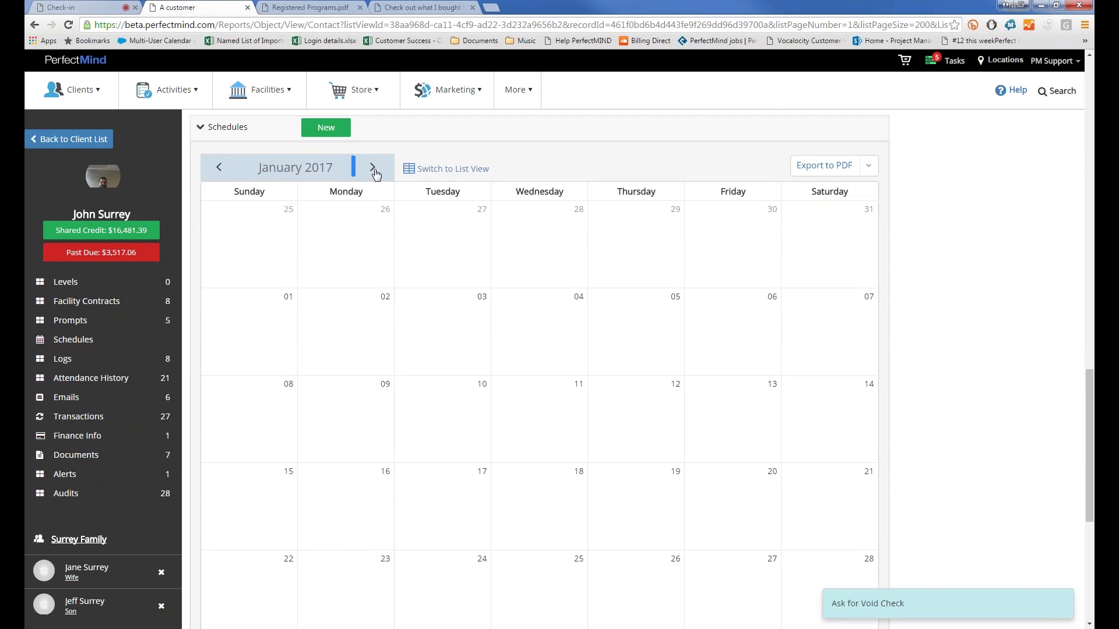
{"action": "left_click", "coordinate": [433, 169]}
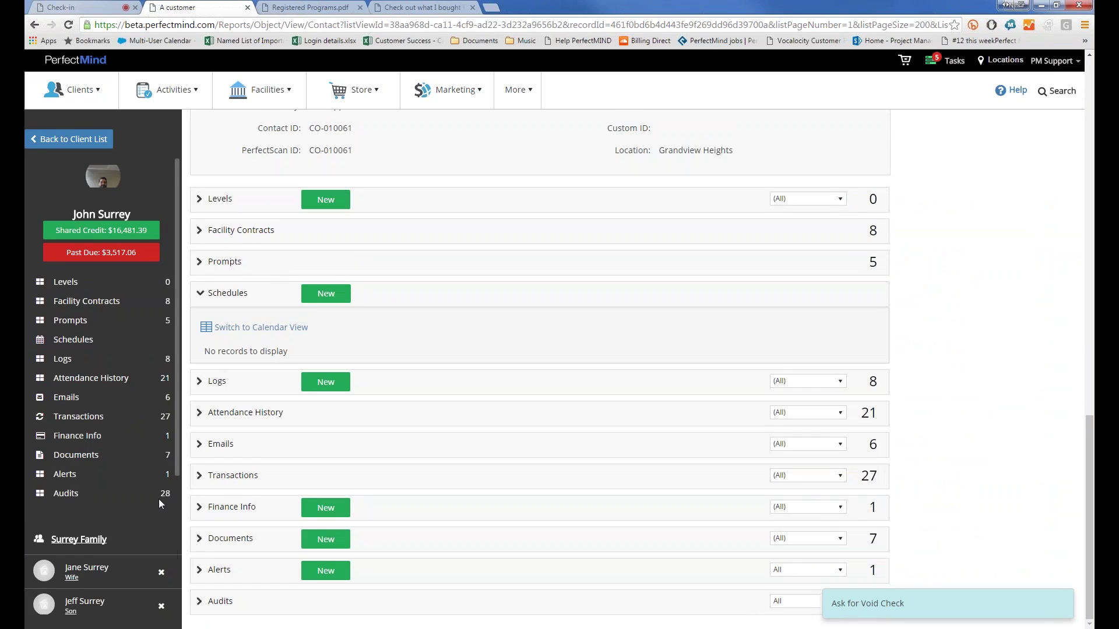
{"action": "scroll", "coordinate": [158, 499], "scroll_direction": "down", "scroll_amount": 1}
{"action": "left_click", "coordinate": [81, 460]}
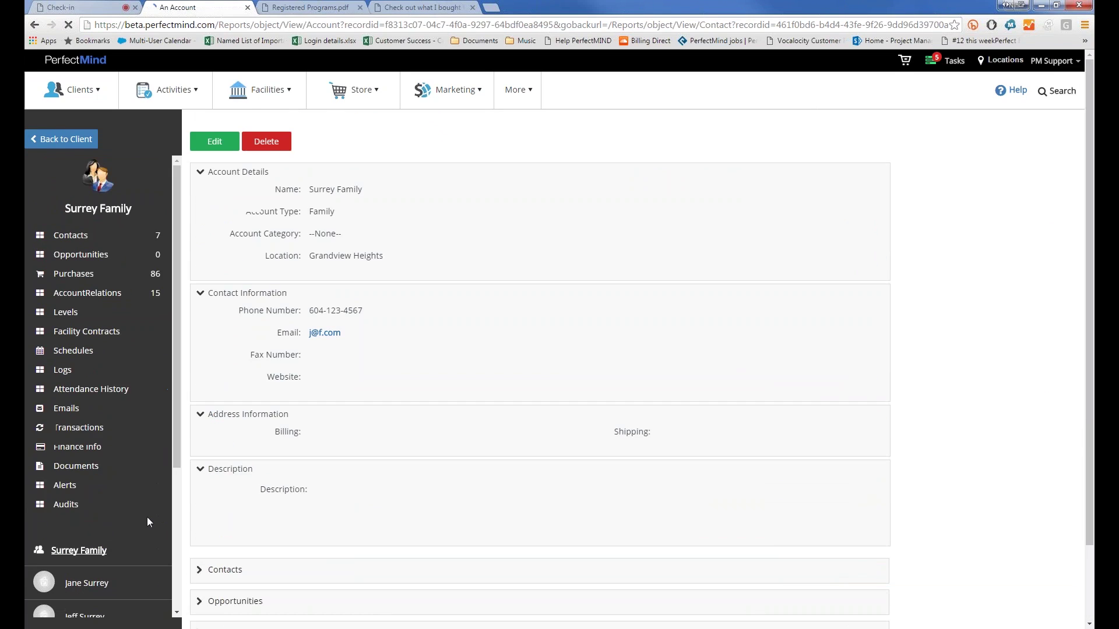
Step: Expand the family's June 2016 schedule and overlay all five members' events
{"action": "scroll", "coordinate": [345, 407], "scroll_direction": "down", "scroll_amount": 5}
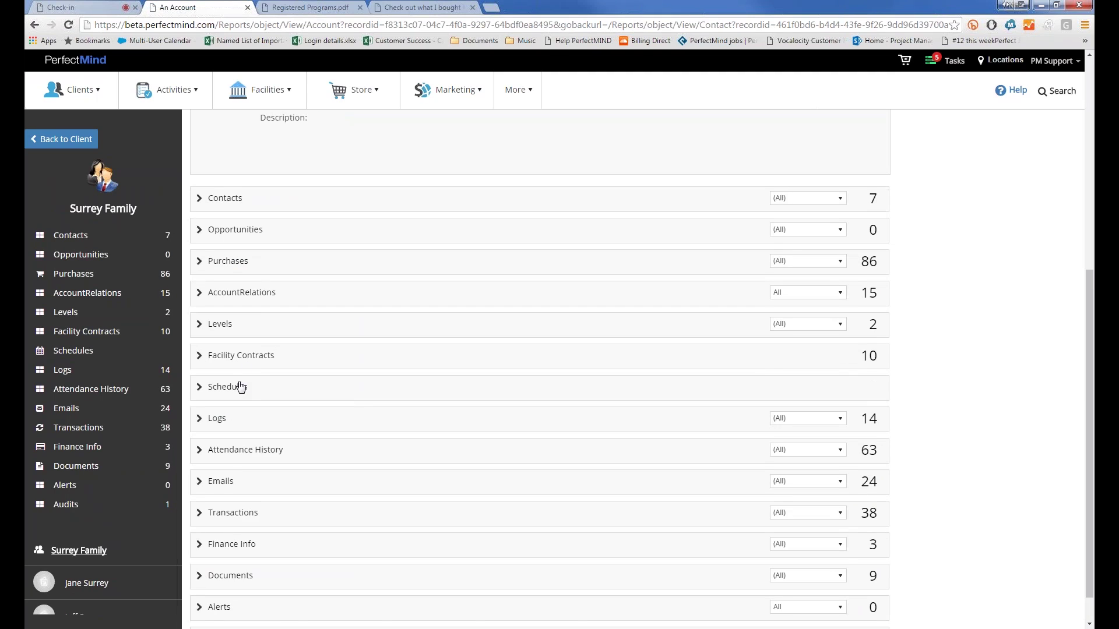
{"action": "left_click", "coordinate": [240, 386]}
{"action": "scroll", "coordinate": [250, 386], "scroll_direction": "down", "scroll_amount": 4}
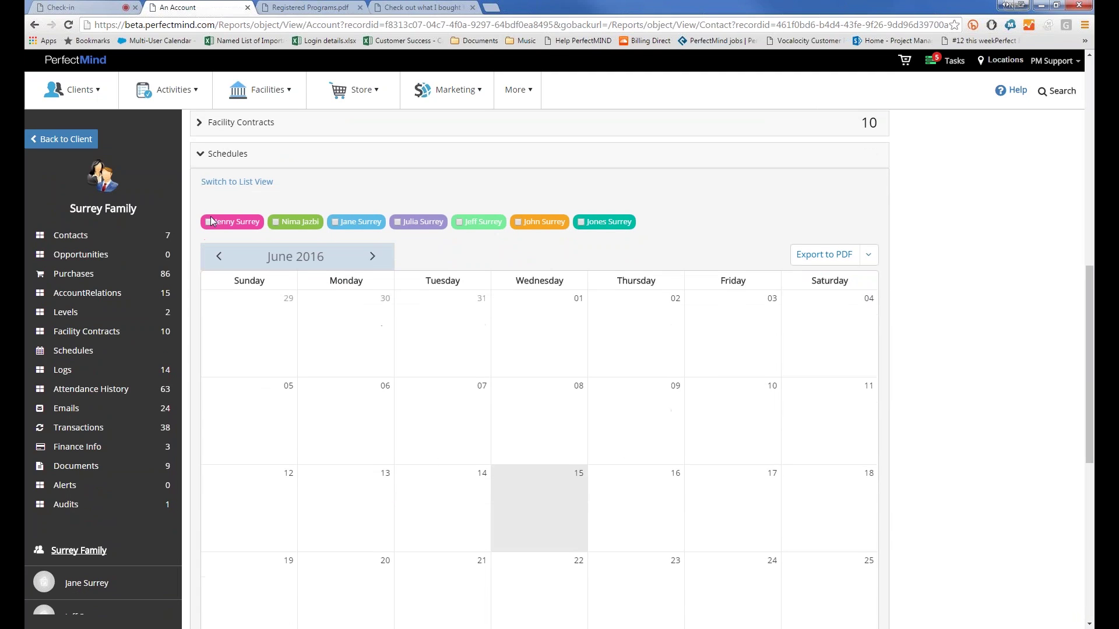
{"action": "left_click", "coordinate": [209, 225]}
{"action": "left_click", "coordinate": [273, 222]}
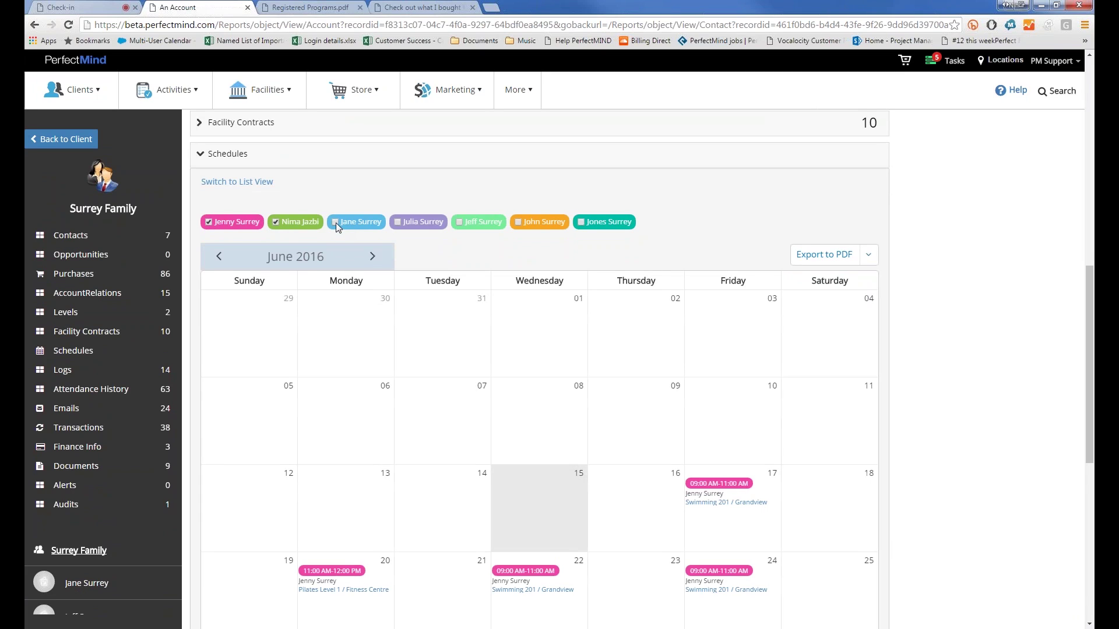
{"action": "left_click", "coordinate": [356, 231]}
{"action": "left_click", "coordinate": [399, 222]}
{"action": "left_click", "coordinate": [459, 222]}
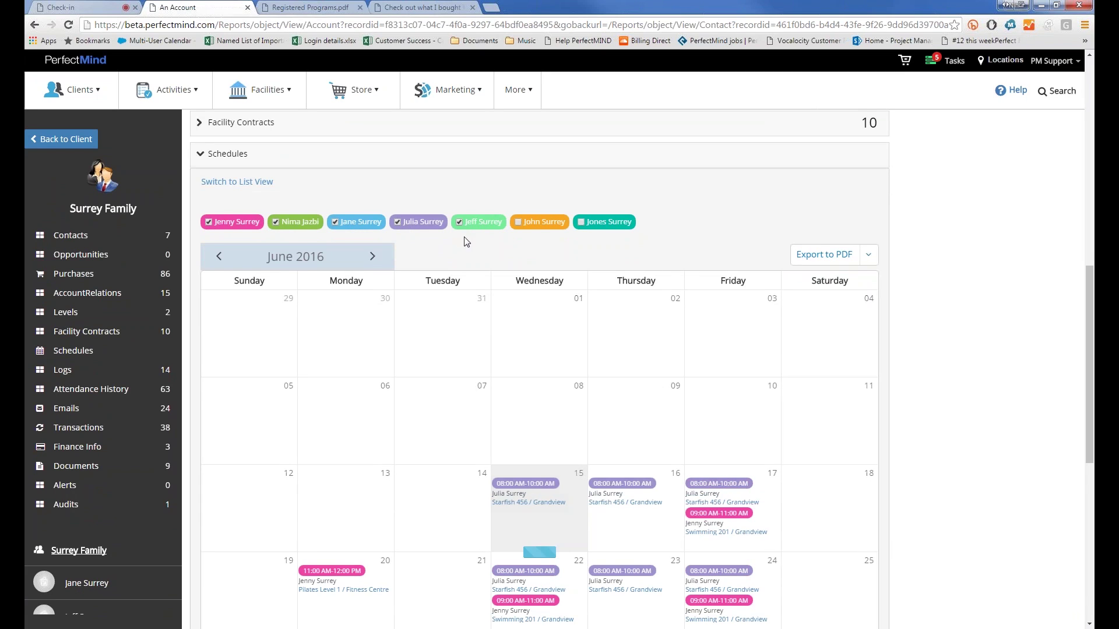
Step: Open the family's Acme Inc Rental facility contract
{"action": "scroll", "coordinate": [481, 324], "scroll_direction": "down", "scroll_amount": 3}
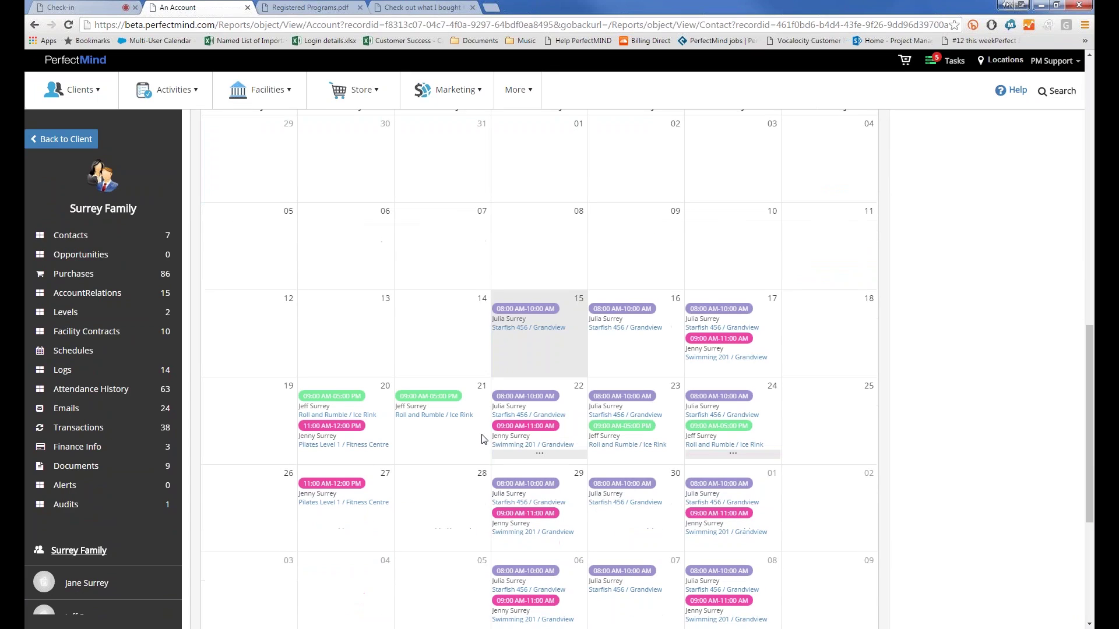
{"action": "scroll", "coordinate": [478, 397], "scroll_direction": "up", "scroll_amount": 2}
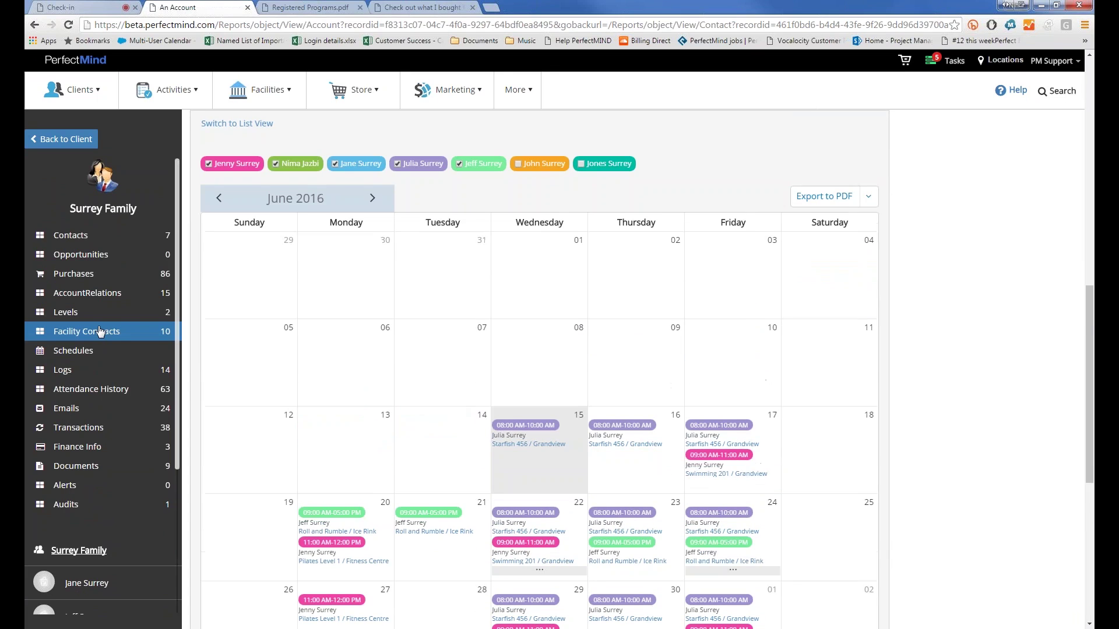
{"action": "left_click", "coordinate": [100, 331]}
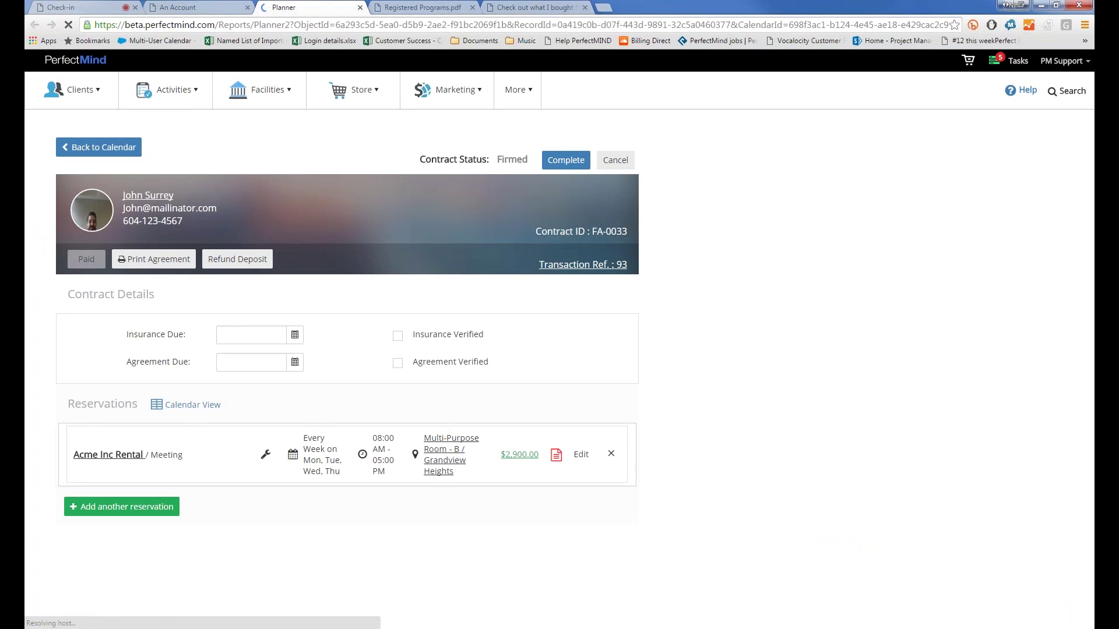
Step: Review the Paid, Firmed contract's June 2016 reservation calendar and scroll back to its header
{"action": "scroll", "coordinate": [137, 359], "scroll_direction": "down", "scroll_amount": 8}
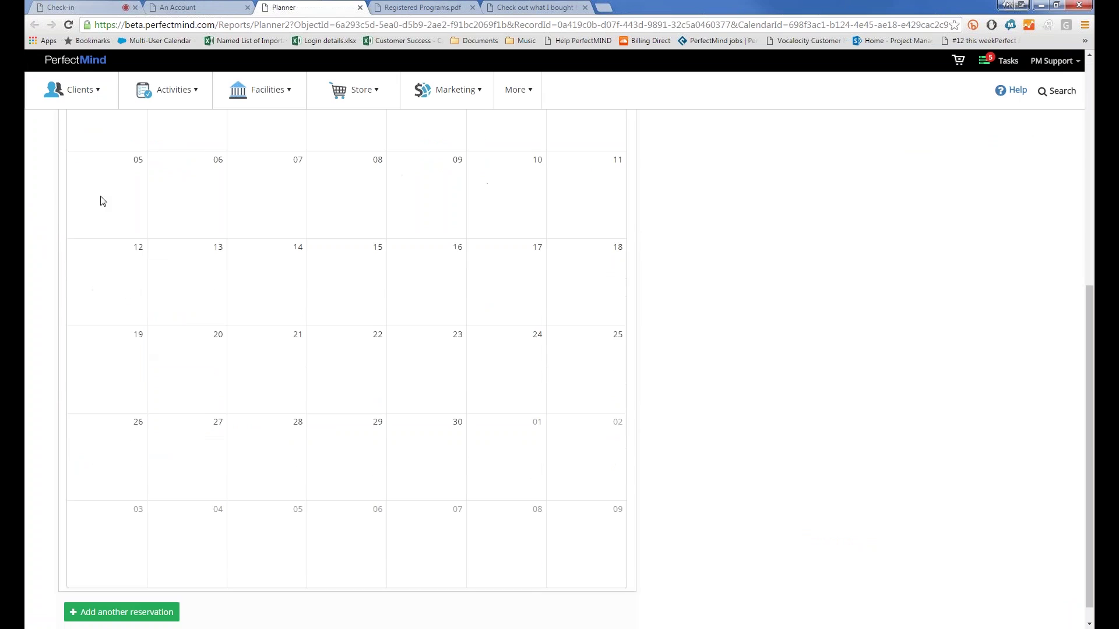
{"action": "scroll", "coordinate": [103, 201], "scroll_direction": "up", "scroll_amount": 2}
{"action": "scroll", "coordinate": [102, 201], "scroll_direction": "up", "scroll_amount": 4}
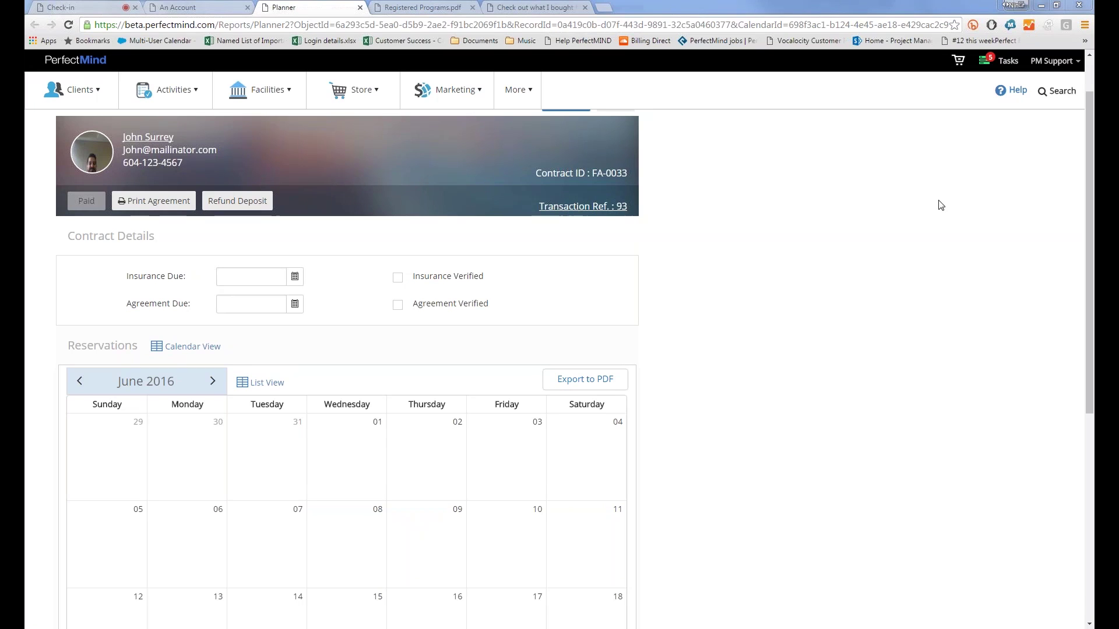
{"action": "scroll", "coordinate": [736, 275], "scroll_direction": "up", "scroll_amount": 1}
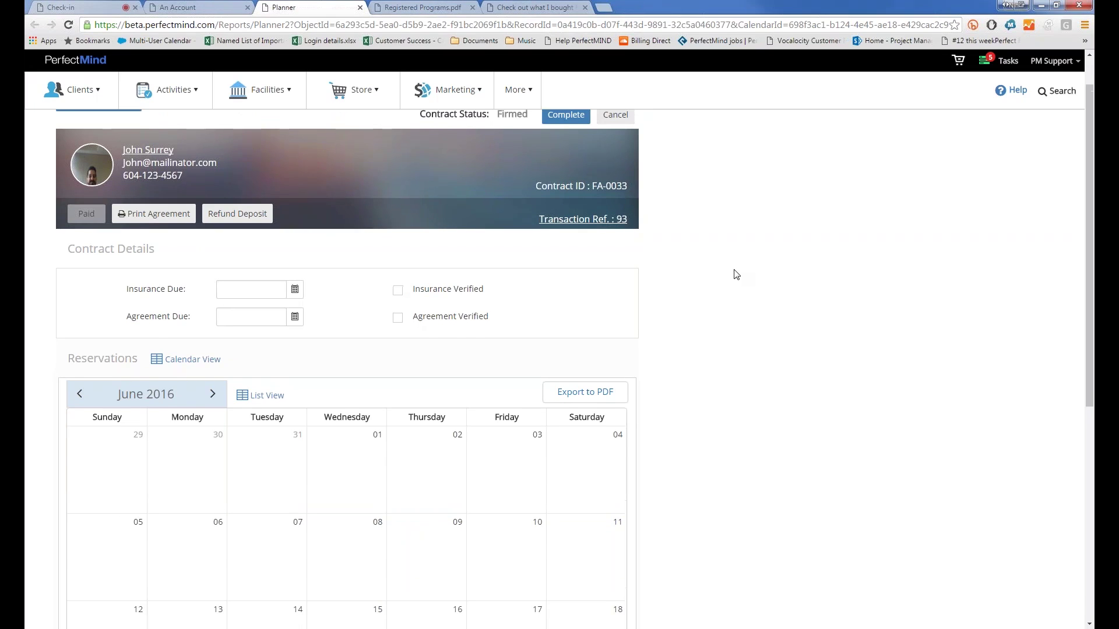